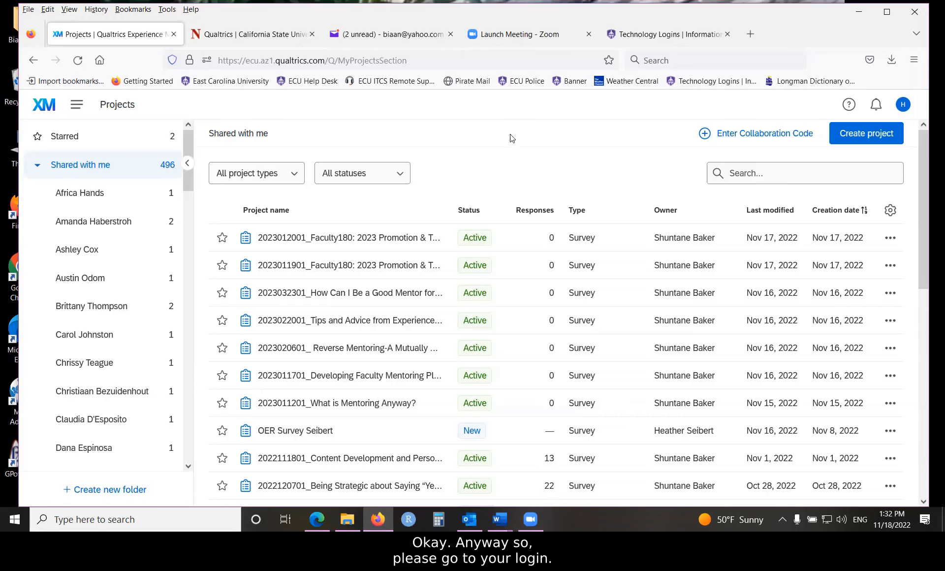
- View CSUN's Qualtrics information page with its login link, and return to the Qualtrics projects list
left_click(234, 35)
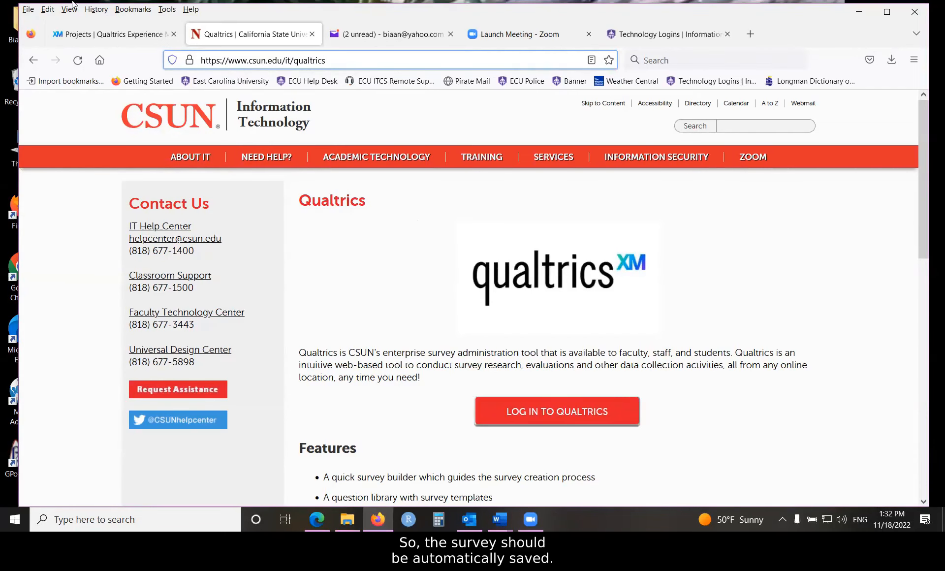
left_click(76, 34)
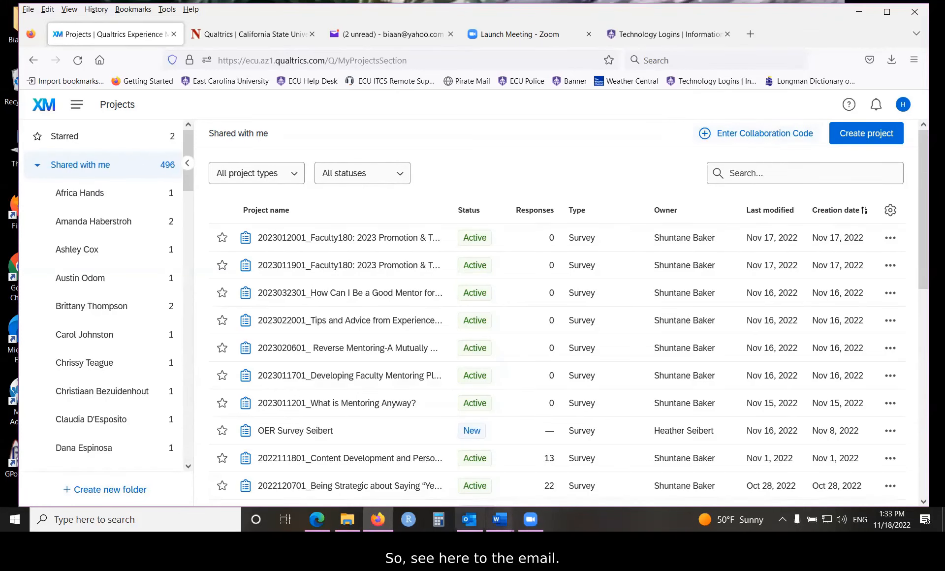
- Switch to Outlook and copy the collaboration code from the "Post-Survey Safer Injection" invitation email
left_click(470, 520)
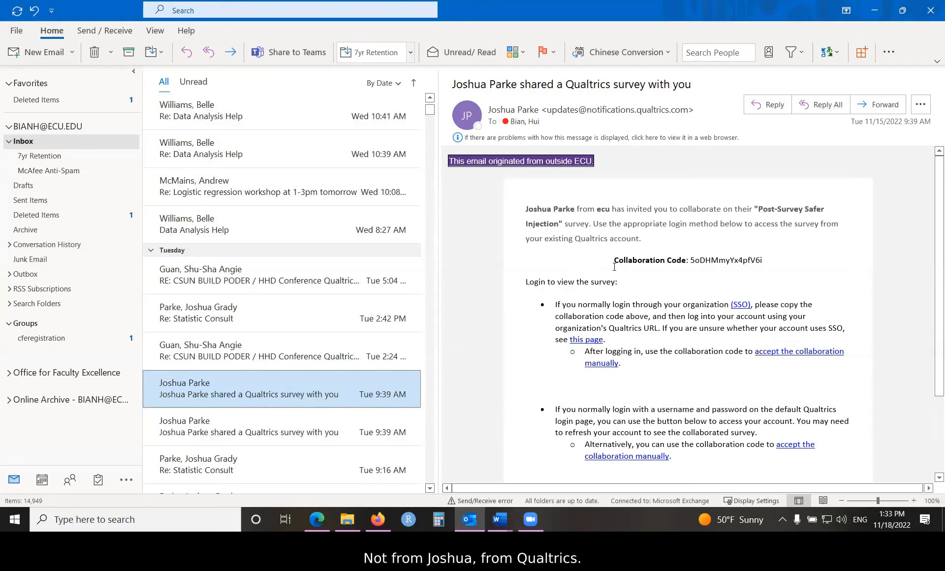
left_click_drag(691, 260, 764, 260)
right_click(744, 266)
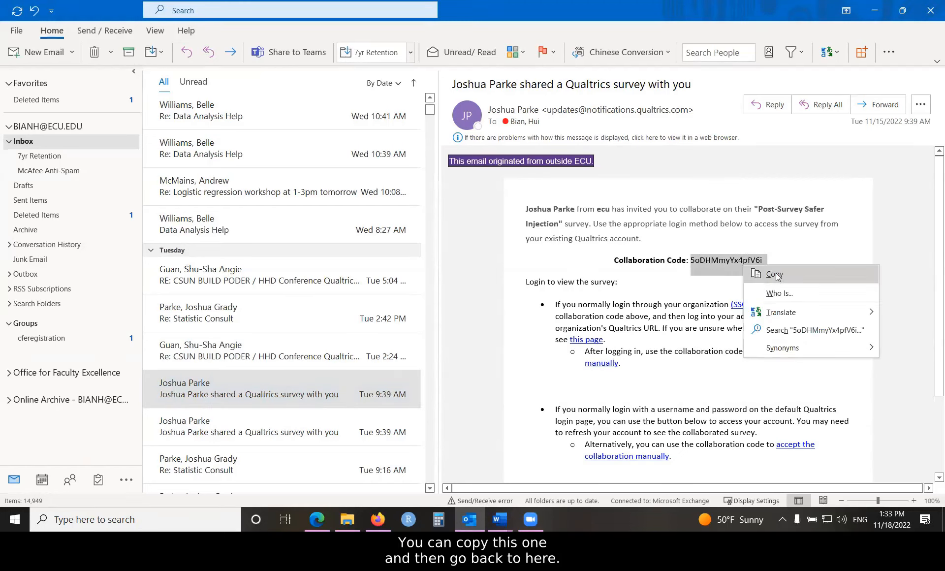
left_click(775, 275)
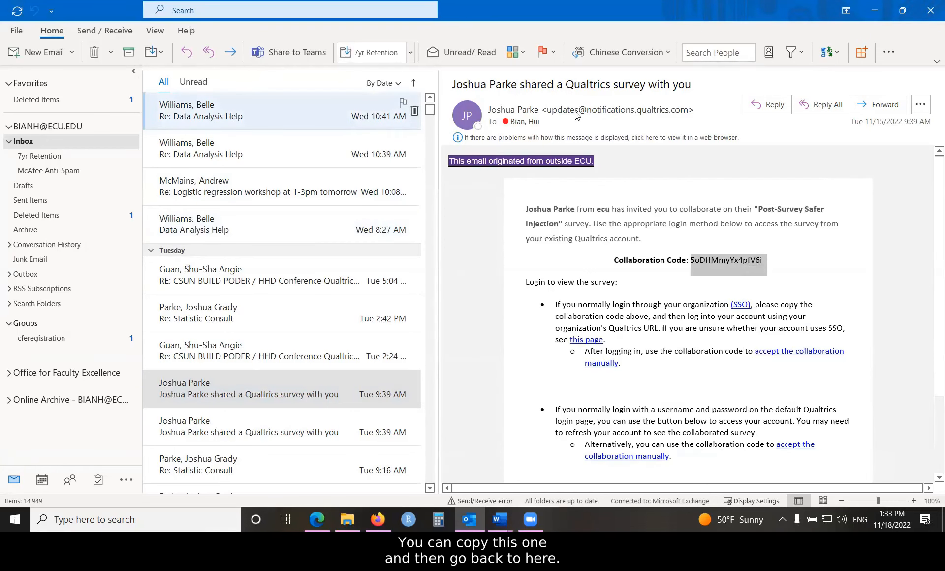
- Switch back to Qualtrics in Firefox, paste the collaboration code into the Accept Survey Collaboration form, and dismiss it without submitting
key("alt+Tab")
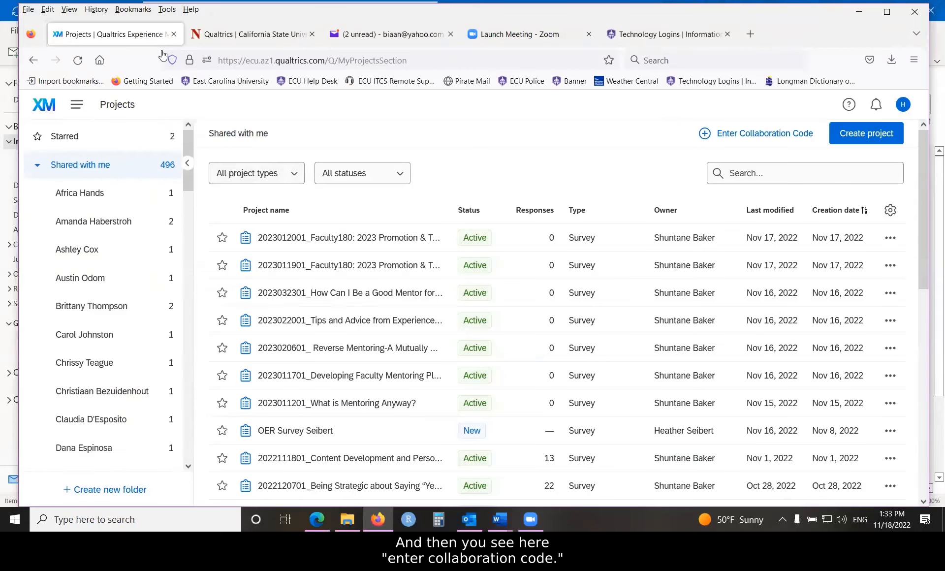
left_click(756, 141)
left_click(440, 292)
right_click(439, 293)
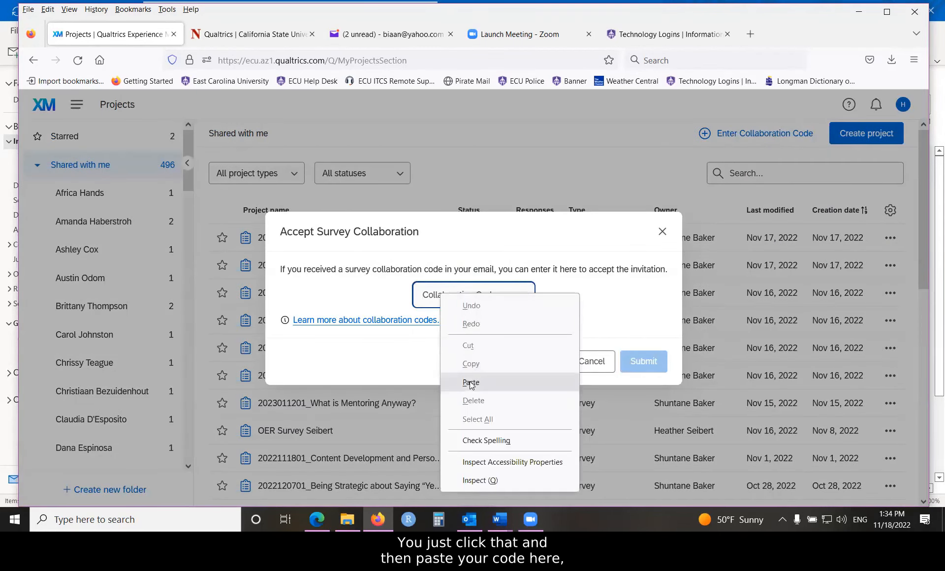
left_click(474, 381)
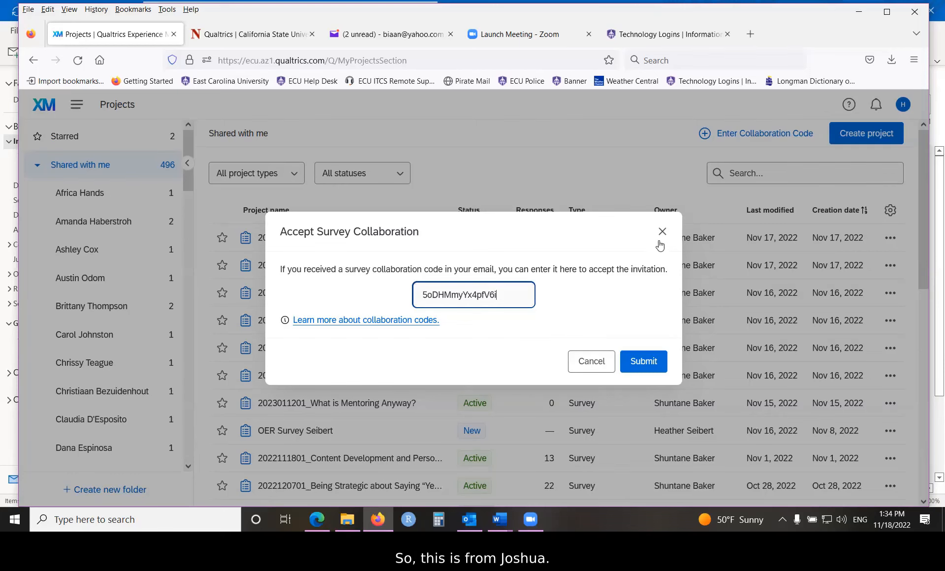
left_click(662, 231)
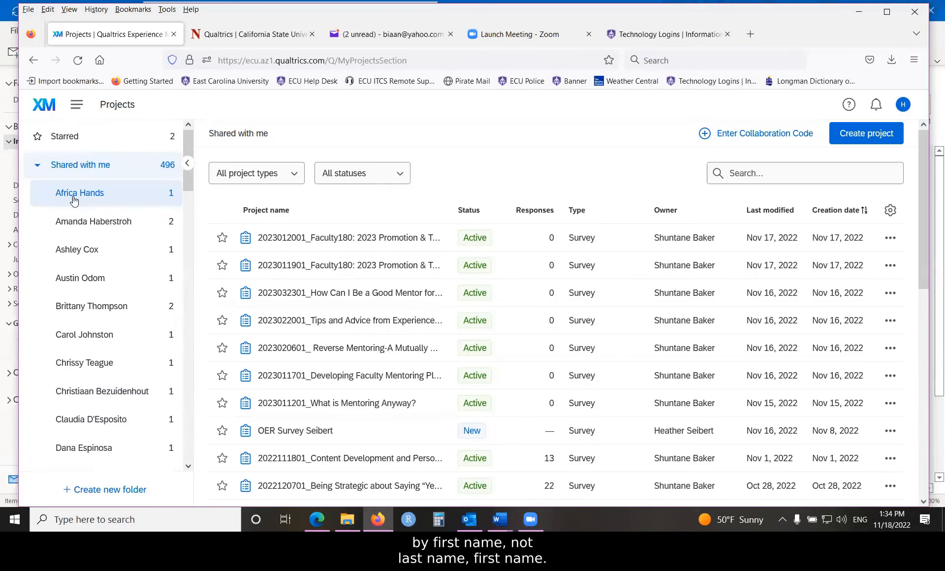
- Show the surveys shared by the collaborator who sent the "Post-Survey Safer Injection" invitation
scroll(82, 306, "down", 10)
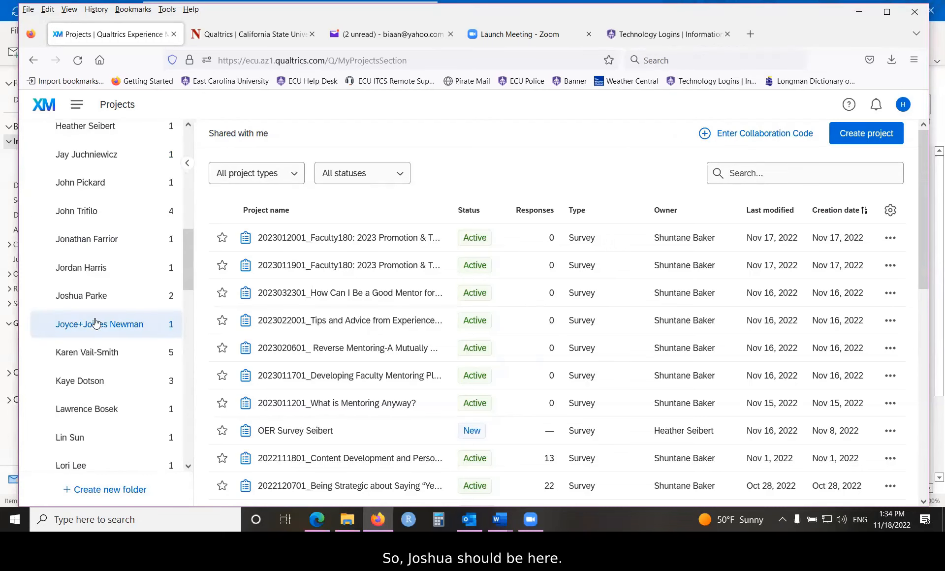
left_click(80, 297)
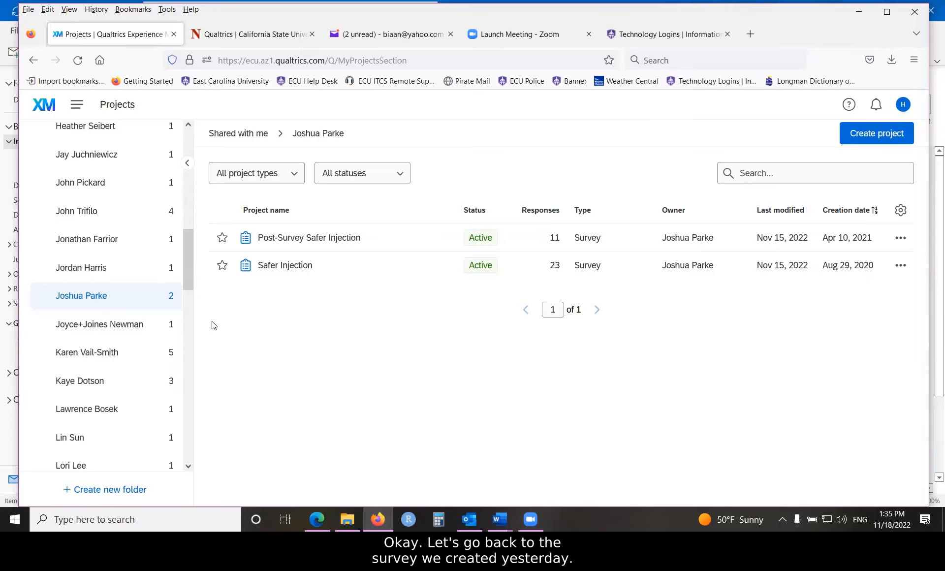
- Collapse the list of shared projects and open the Health Survey from the My courses folder
left_click_drag(191, 242, 197, 131)
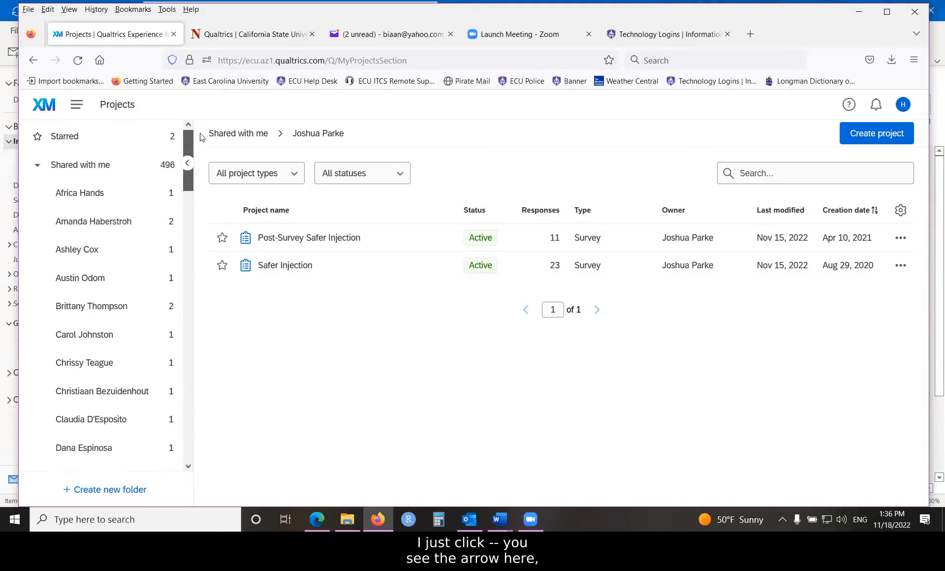
left_click(37, 169)
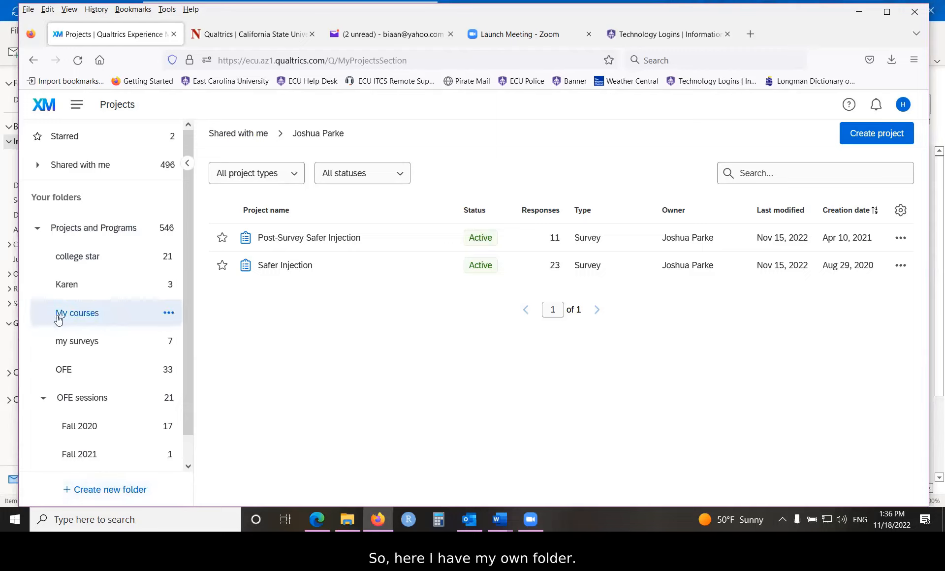
left_click(75, 318)
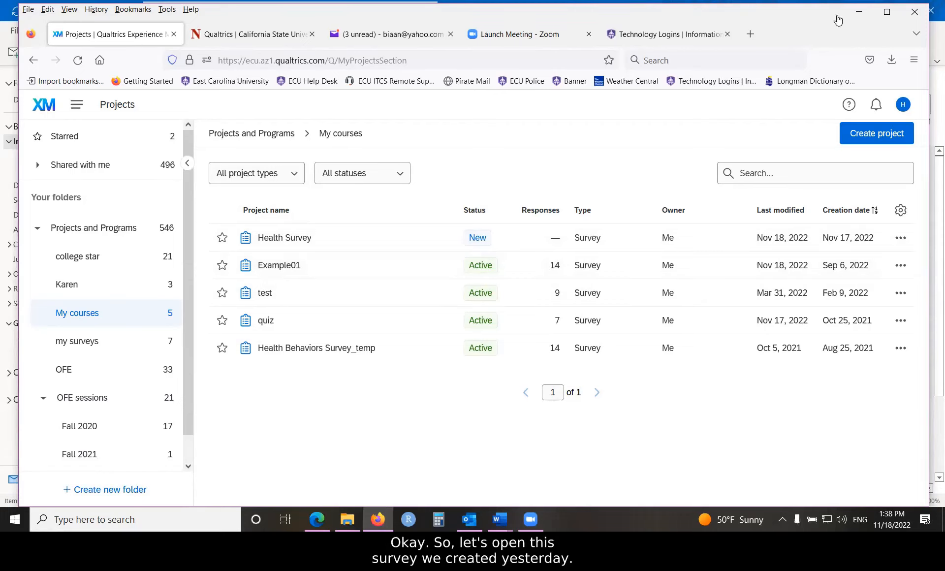
left_click(285, 238)
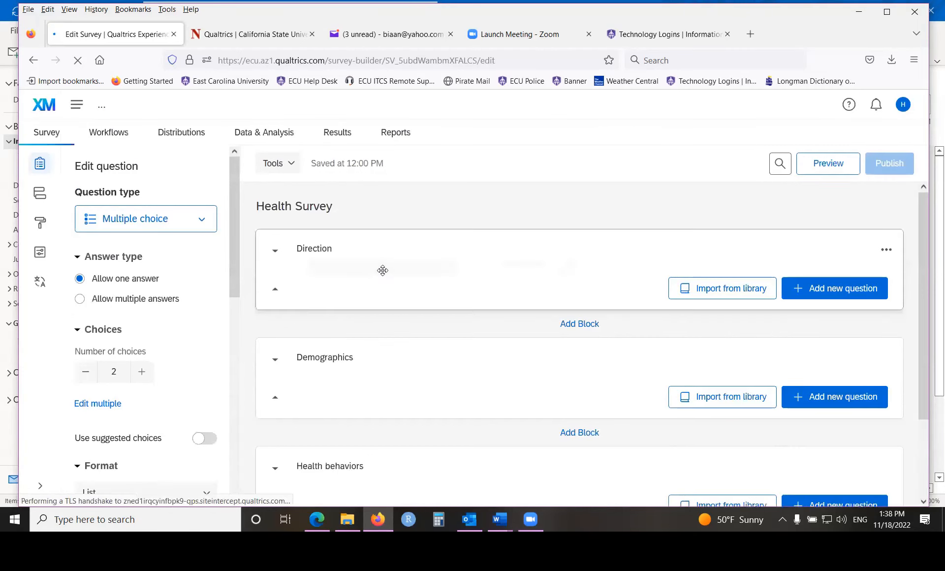
type("ank You!")
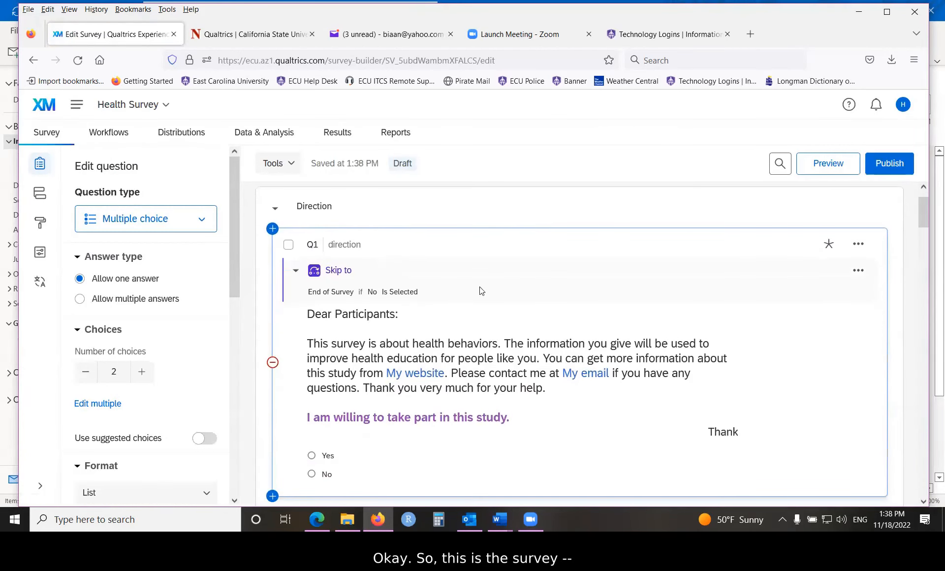
scroll(481, 287, "down", 3)
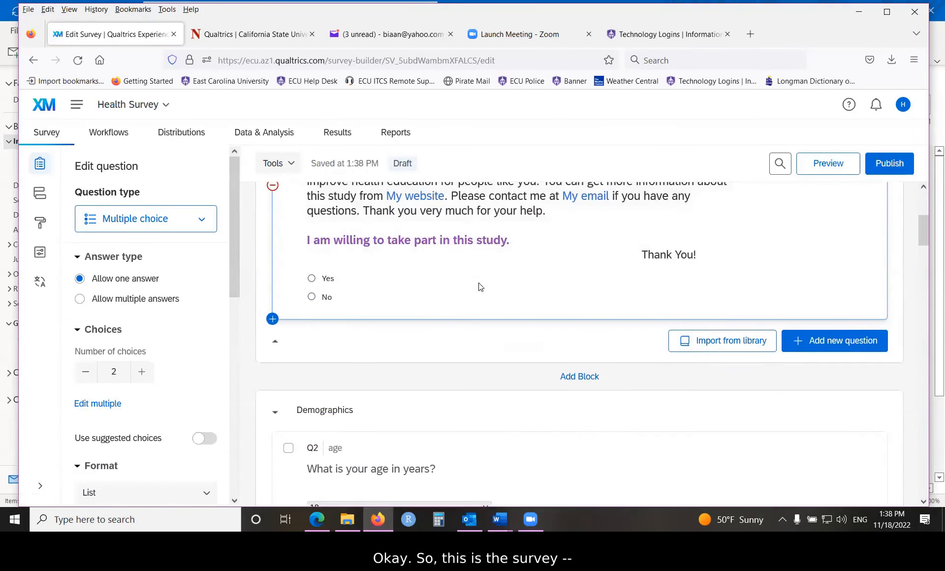
scroll(480, 285, "down", 6)
scroll(479, 282, "down", 10)
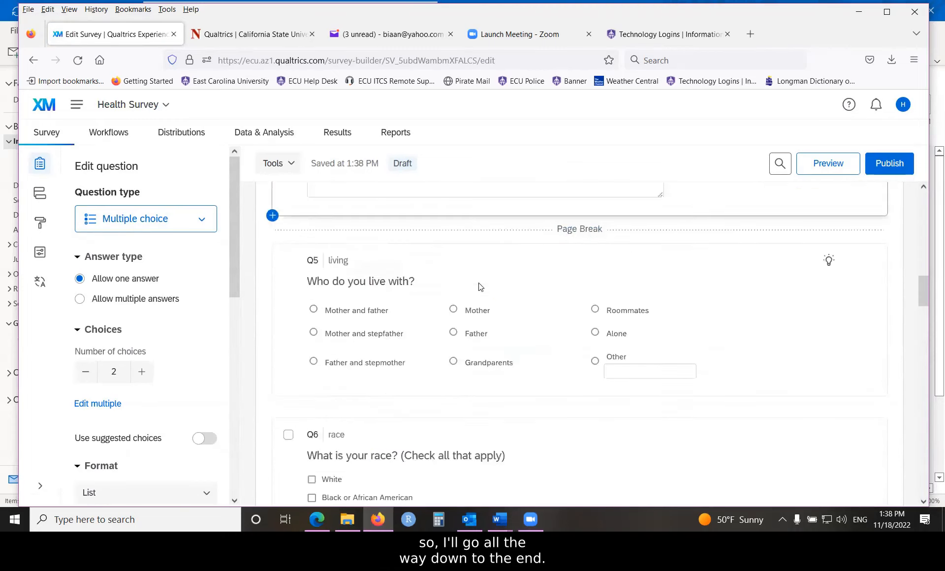
scroll(479, 283, "down", 10)
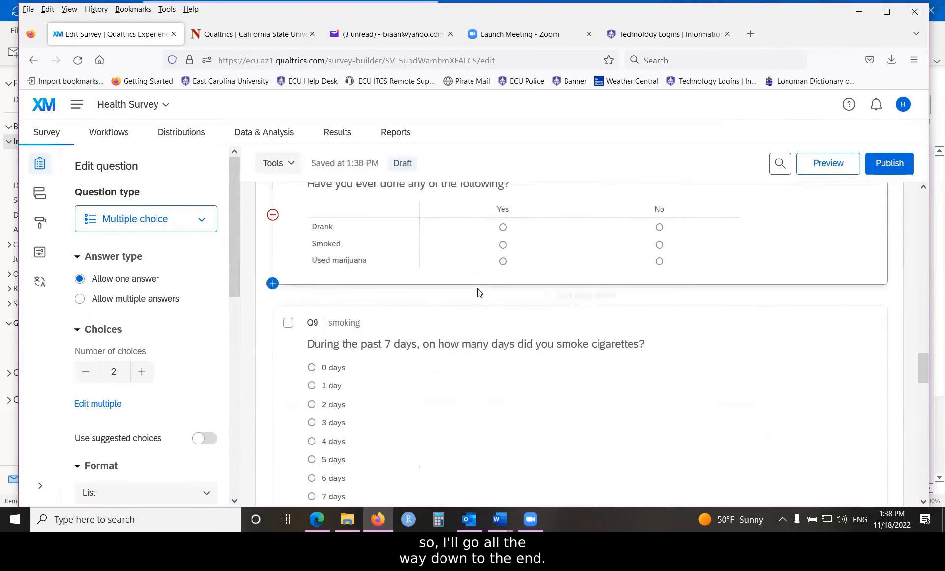
scroll(476, 305, "down", 5)
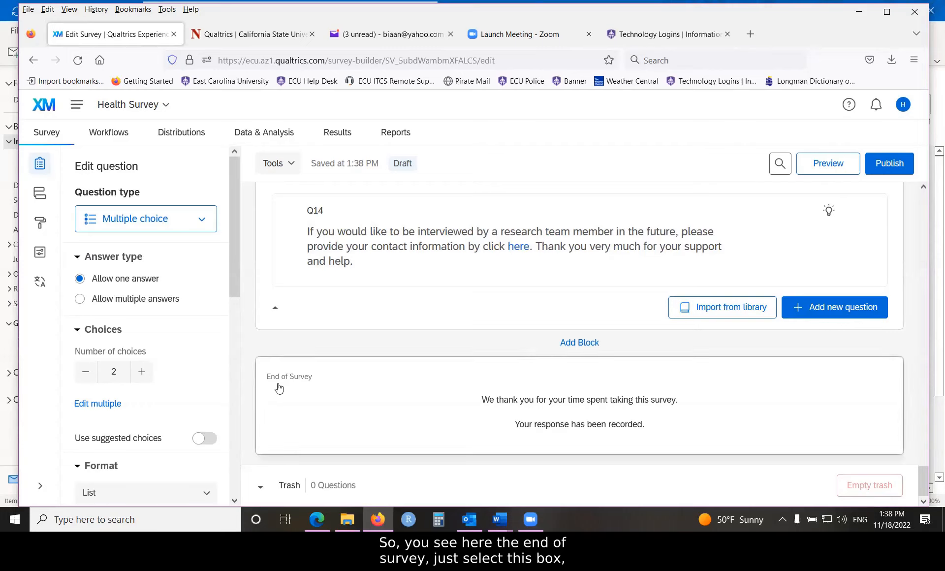
left_click(356, 383)
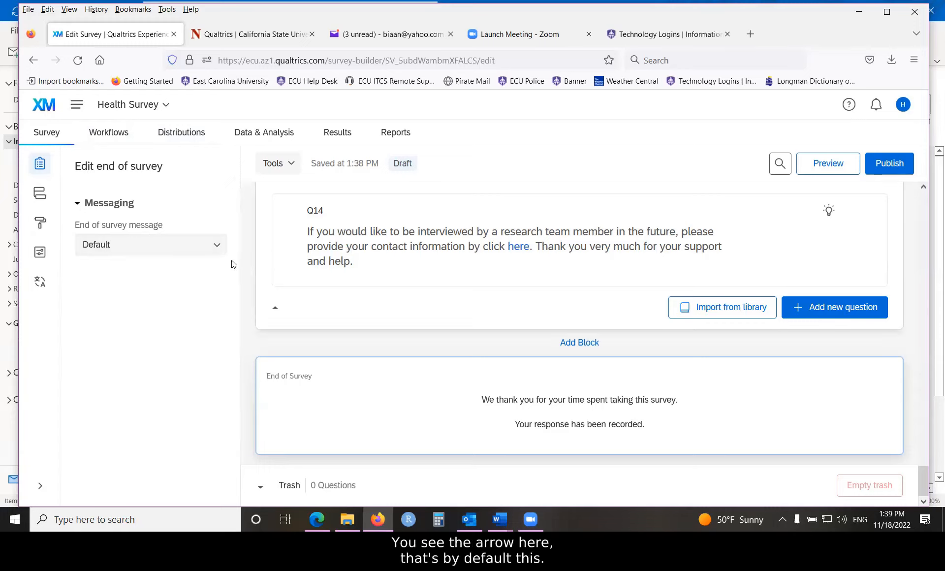
left_click(216, 247)
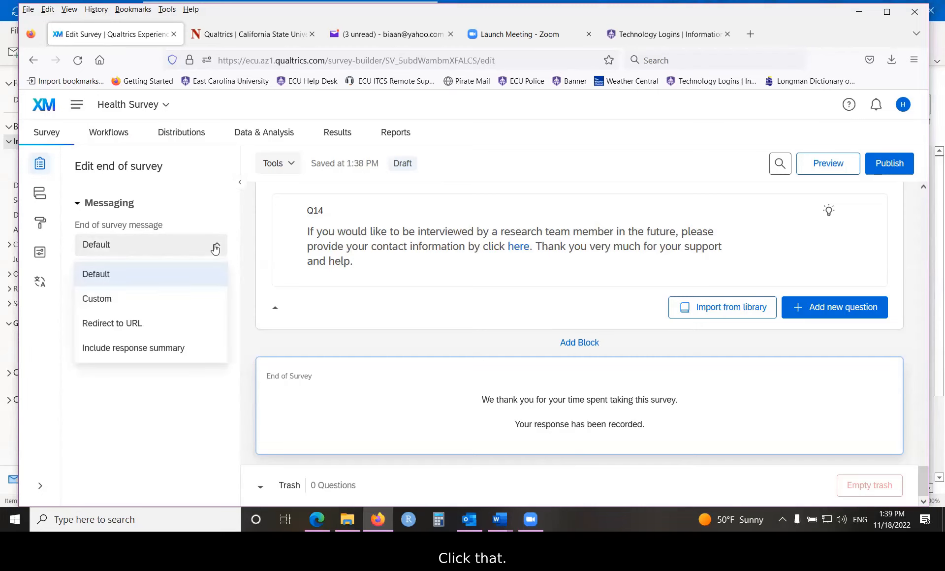
left_click(104, 324)
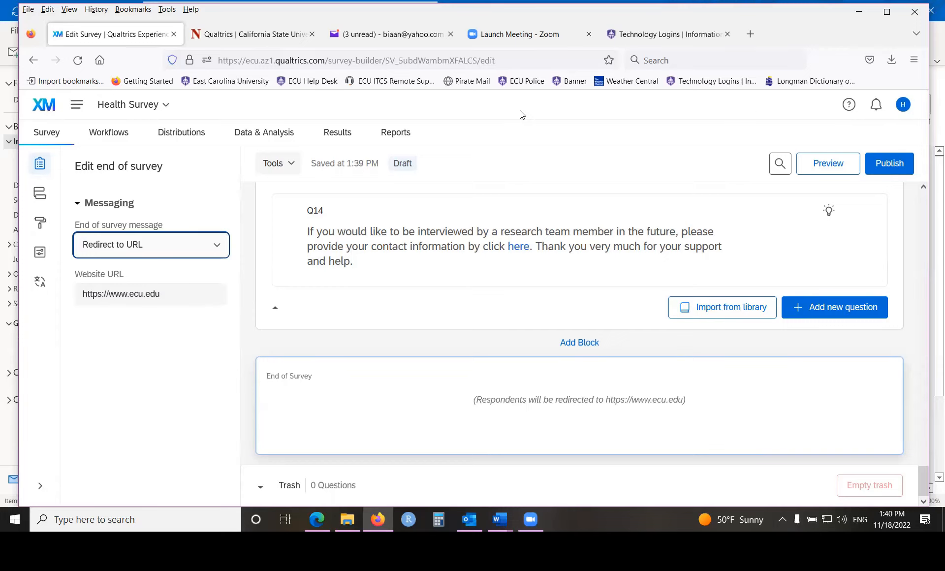
- Preview the survey, answer Yes to the participation consent question, and continue to the demographics page
left_click(829, 165)
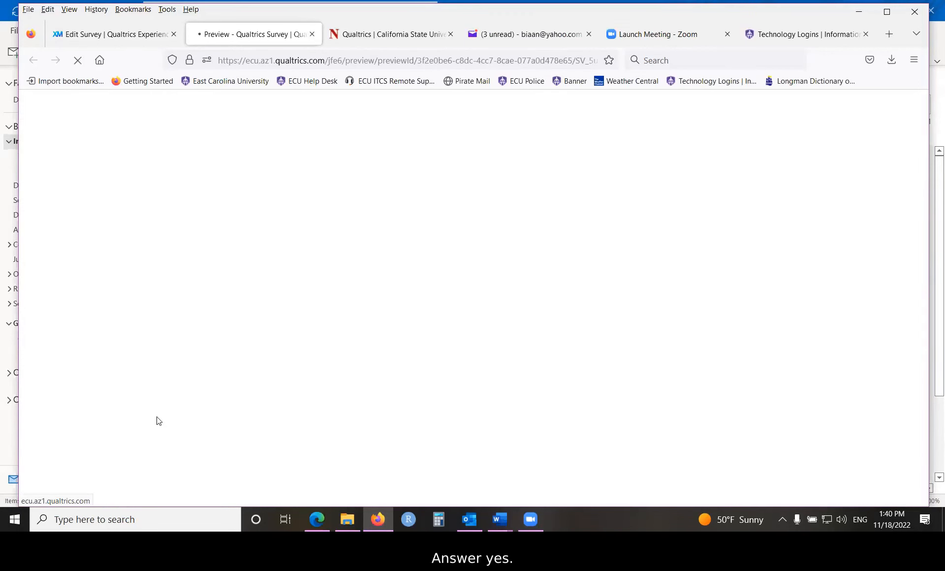
left_click(136, 418)
left_click(567, 439)
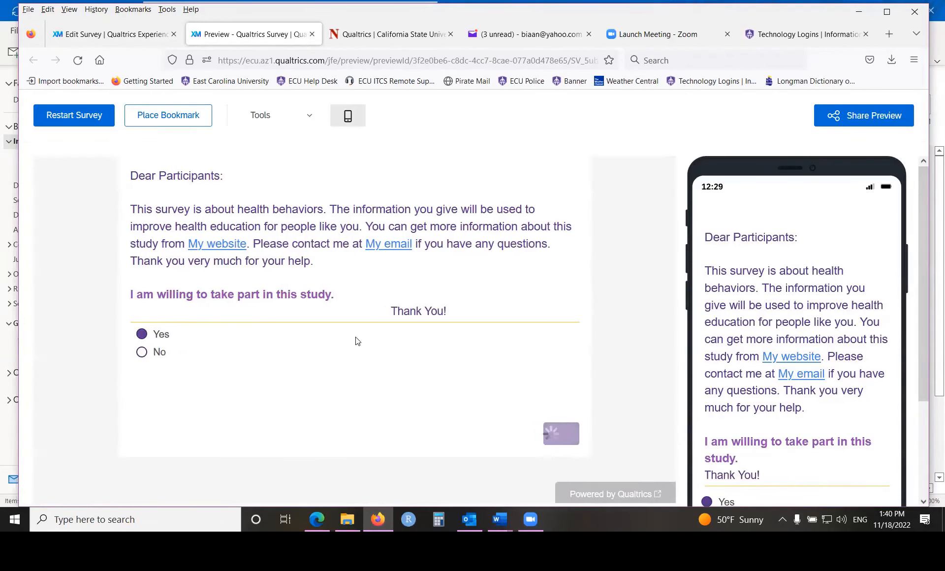
- Fill in the ECU email address question with placeholder text and continue to the following page
scroll(244, 362, "down", 3)
left_click(244, 362)
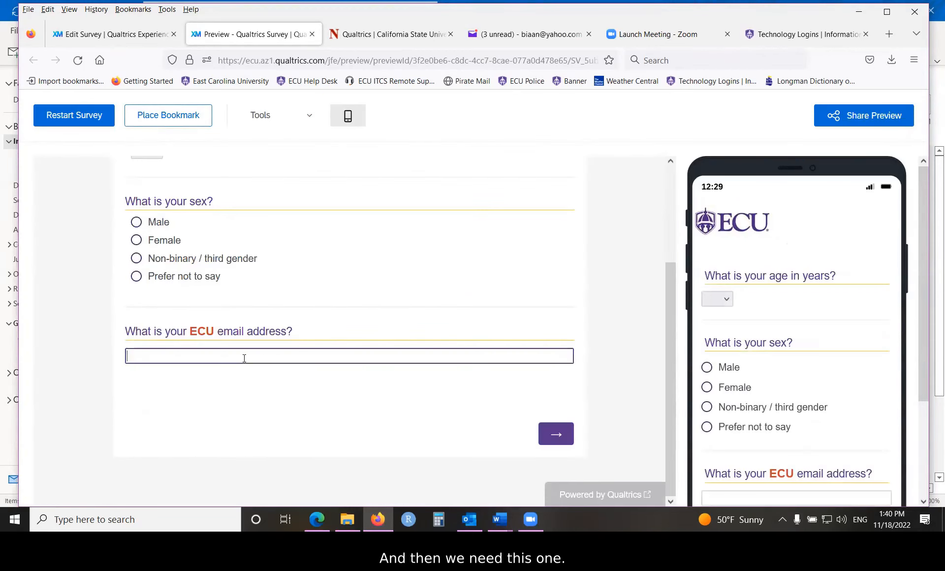
type("restyb54ry")
left_click(557, 434)
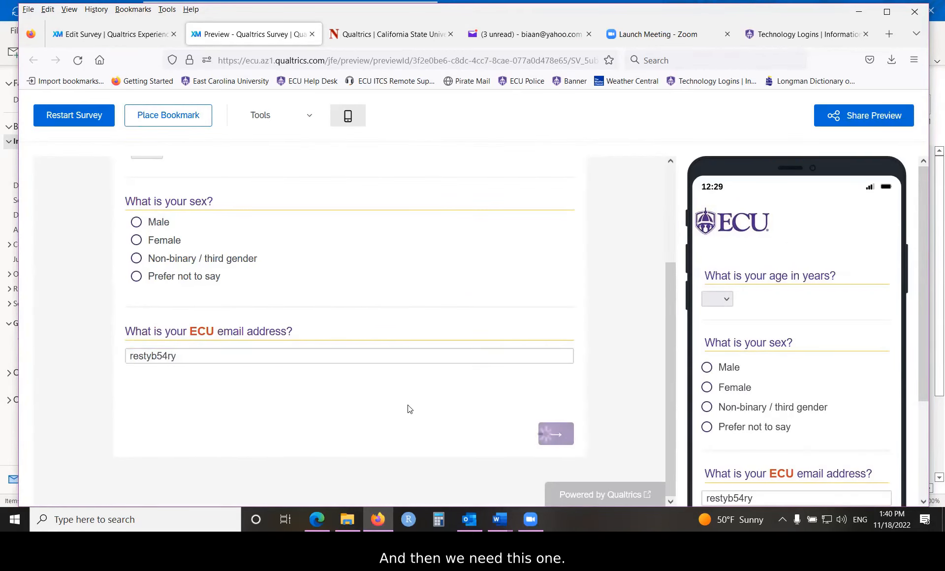
- Answer the race question with Asian, Native Hawaiian or Pacific Islander, and Other
scroll(353, 388, "down", 2)
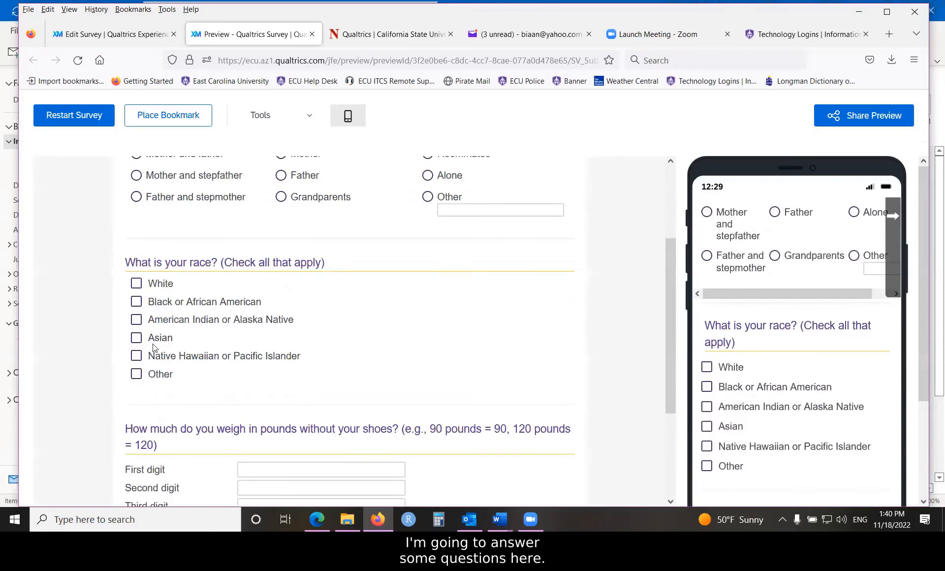
left_click(136, 337)
left_click(136, 355)
left_click(177, 374)
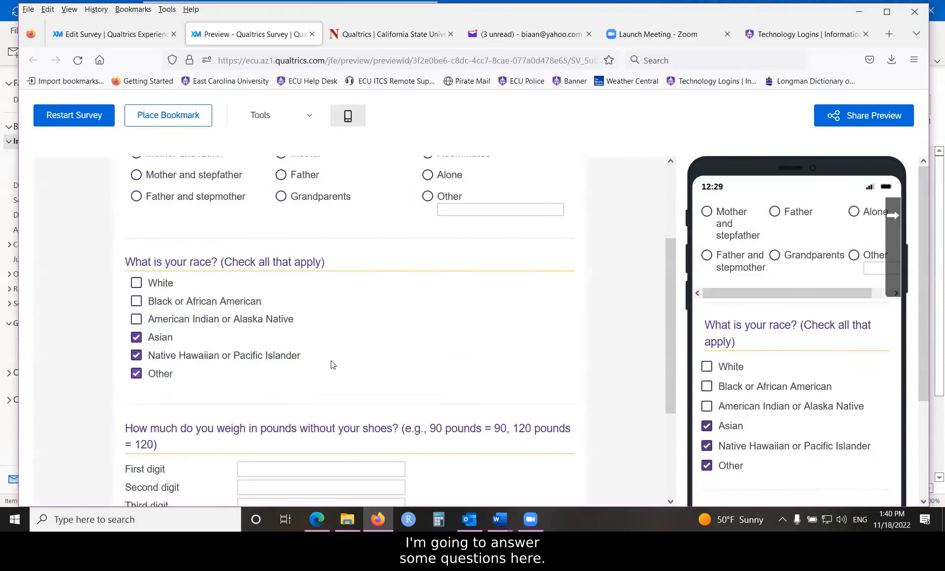
- Enter 2, 7 and 8 as the first, second and third digits of the weight answer, and continue to the following page
scroll(374, 380, "down", 3)
left_click(340, 376)
type("rety54e")
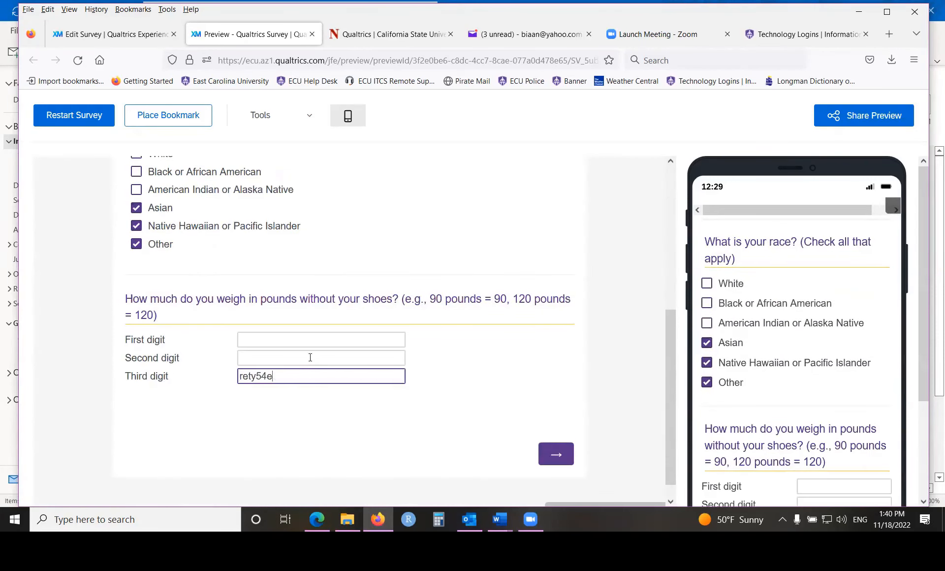
key("BackSpace")
key("BackSpace")
key("BackSpace")
type("8")
left_click(298, 358)
type("7")
left_click(293, 343)
type("2")
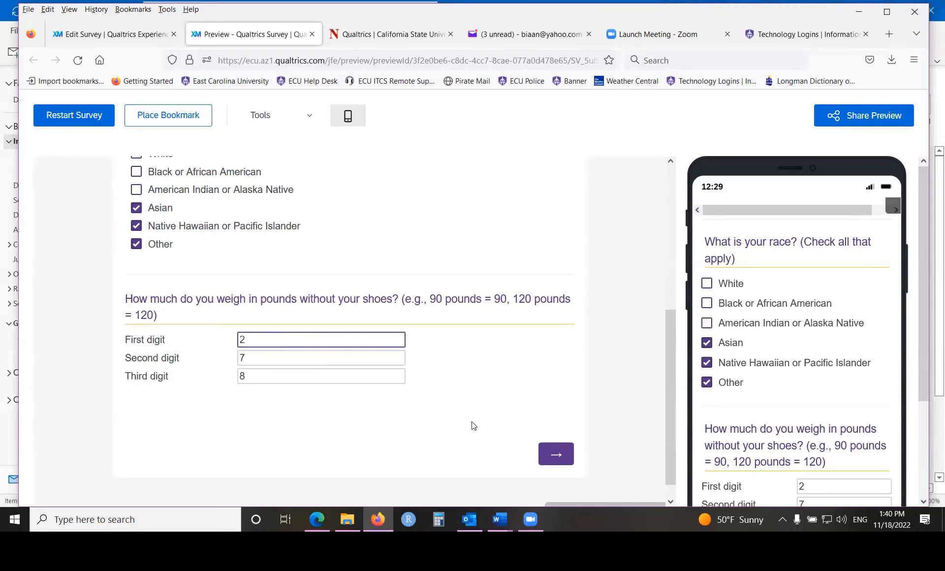
left_click(556, 454)
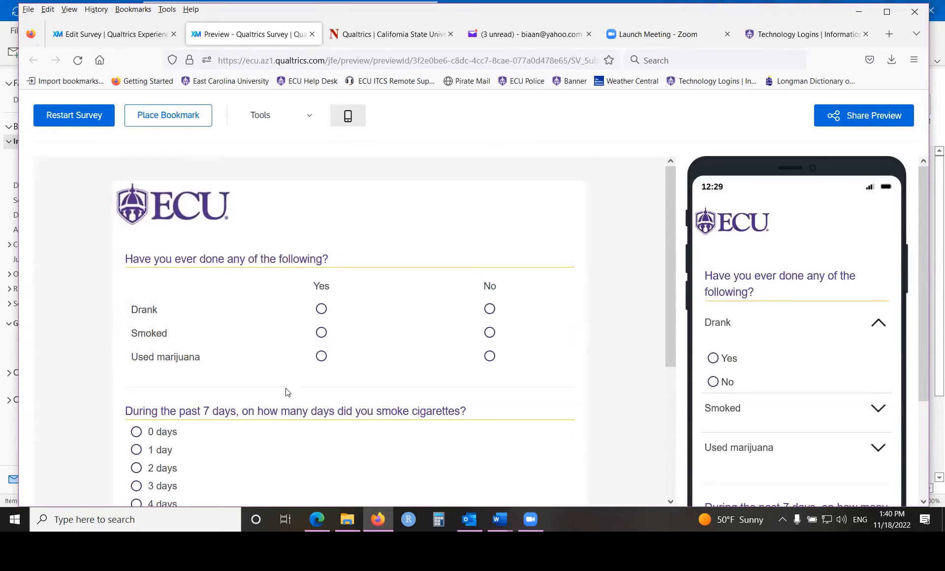
- Answer Yes for Smoked and 7 days for cigarette smoking in the past week, and continue to the following page
left_click(321, 332)
scroll(288, 363, "down", 4)
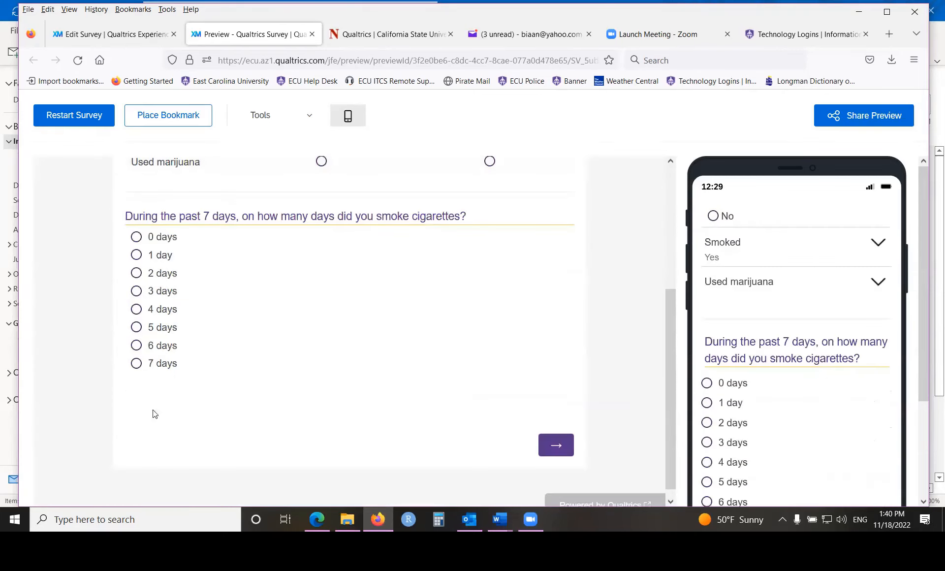
left_click(147, 365)
left_click(549, 445)
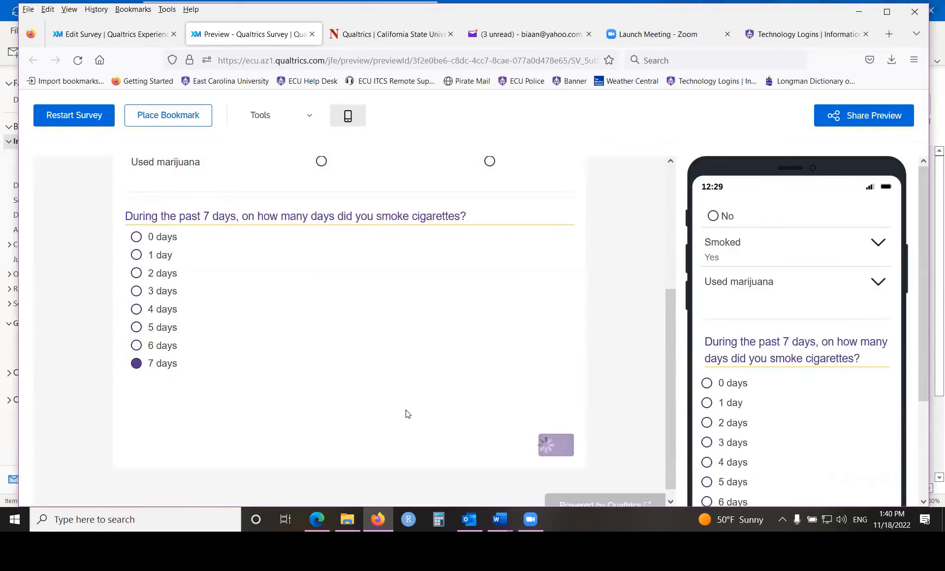
scroll(398, 367, "down", 4)
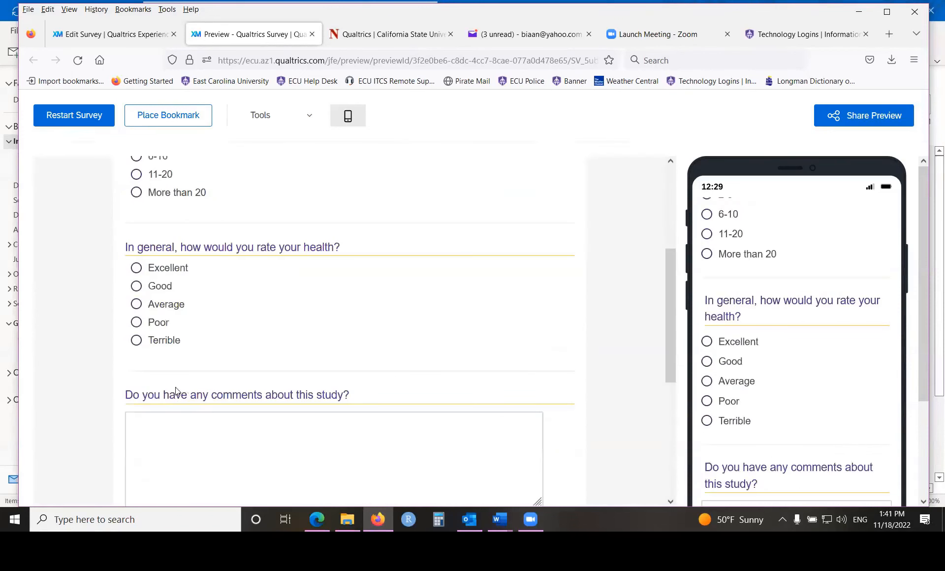
- Go through the rest of the previewed survey, and close the Technology Logins and ECU website tabs to return to the Health Survey editor
scroll(185, 351, "down", 5)
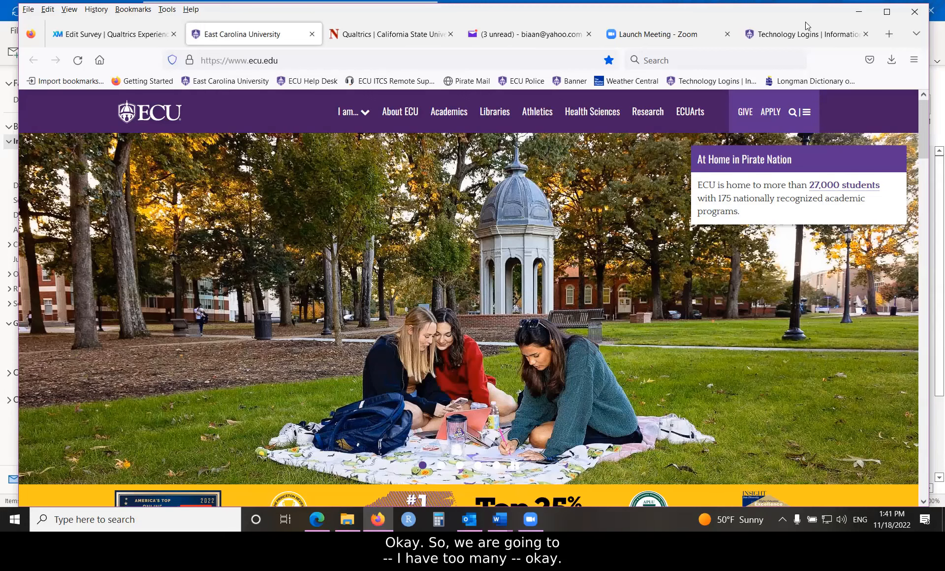
left_click_drag(805, 22, 803, 79)
left_click(864, 91)
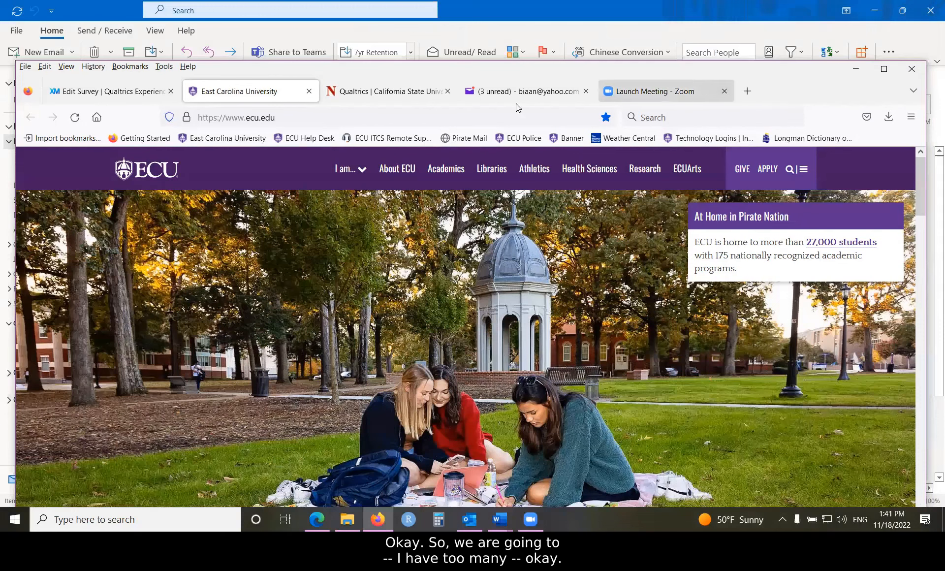
left_click(309, 92)
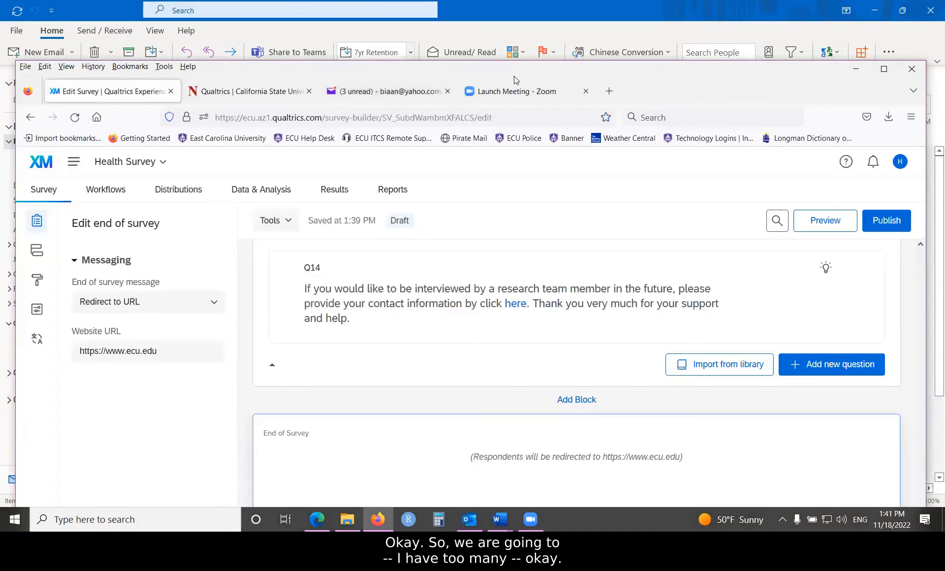
left_click_drag(532, 74, 523, 14)
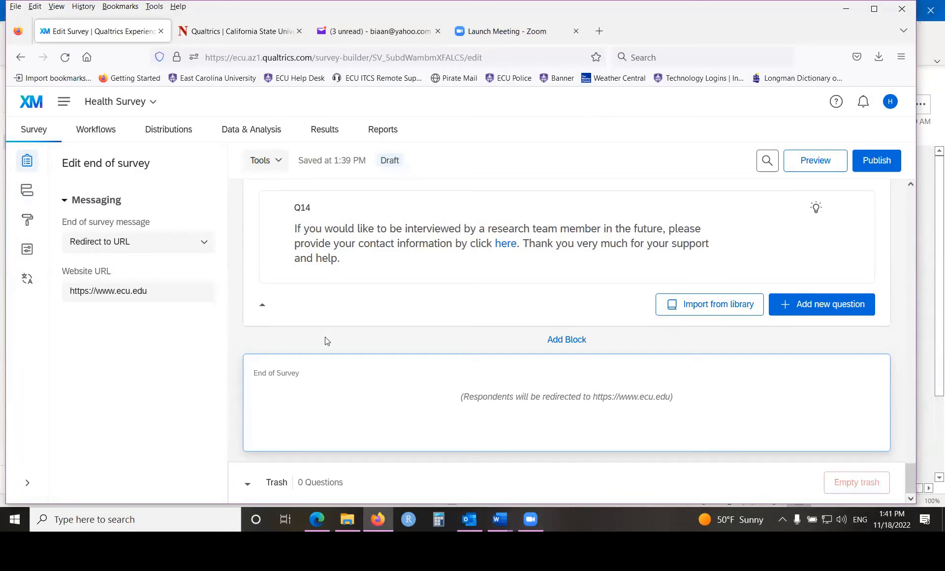
- Set the end of survey message to Custom and start a new message in the personal library
left_click(124, 245)
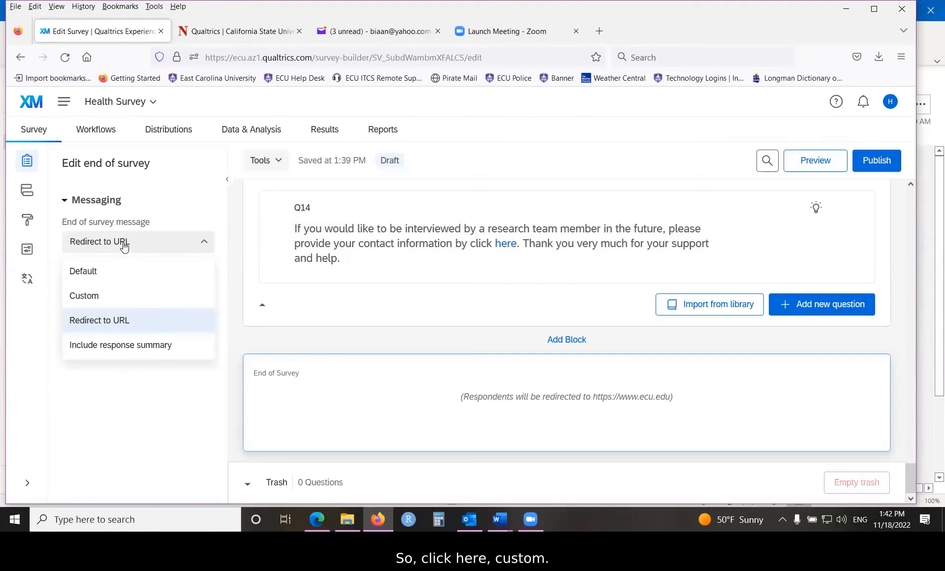
left_click(86, 295)
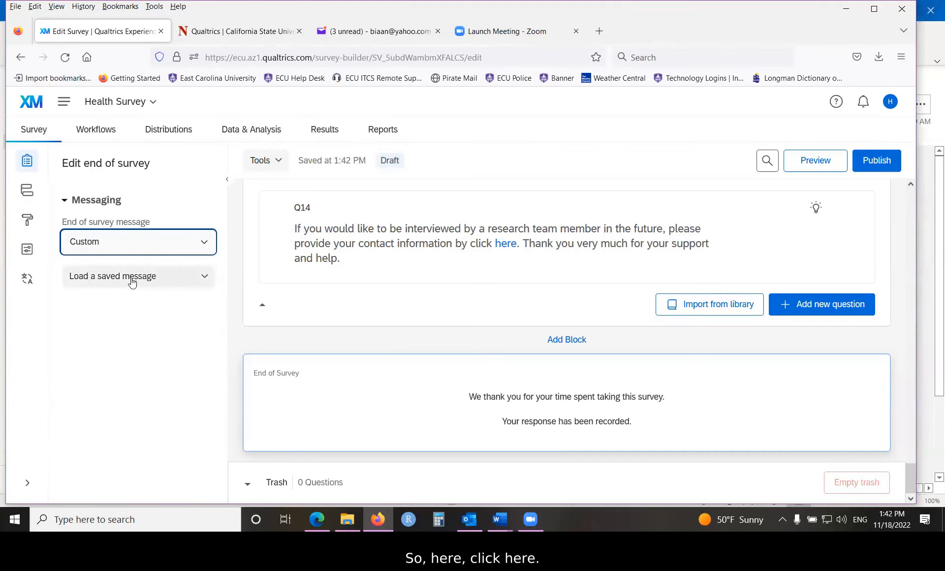
left_click(203, 278)
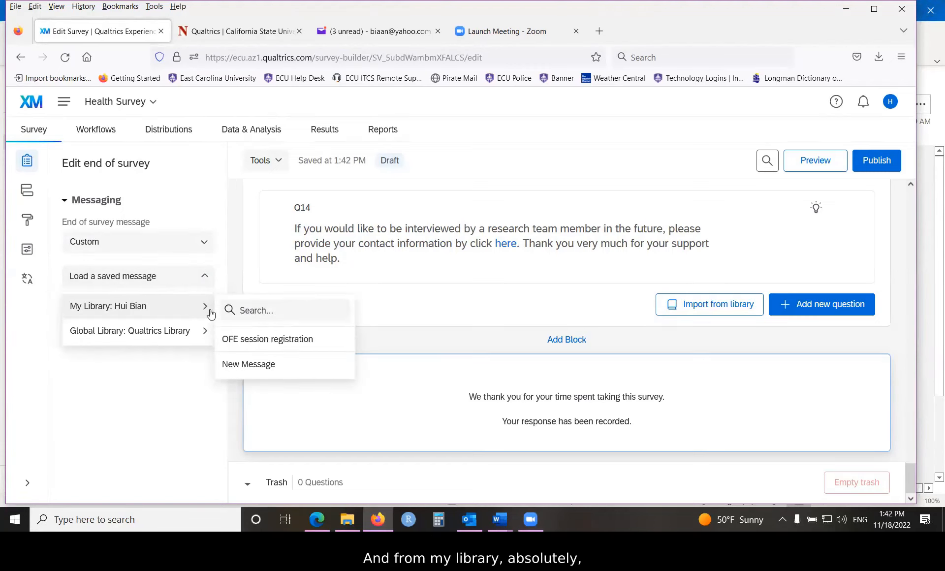
left_click(245, 365)
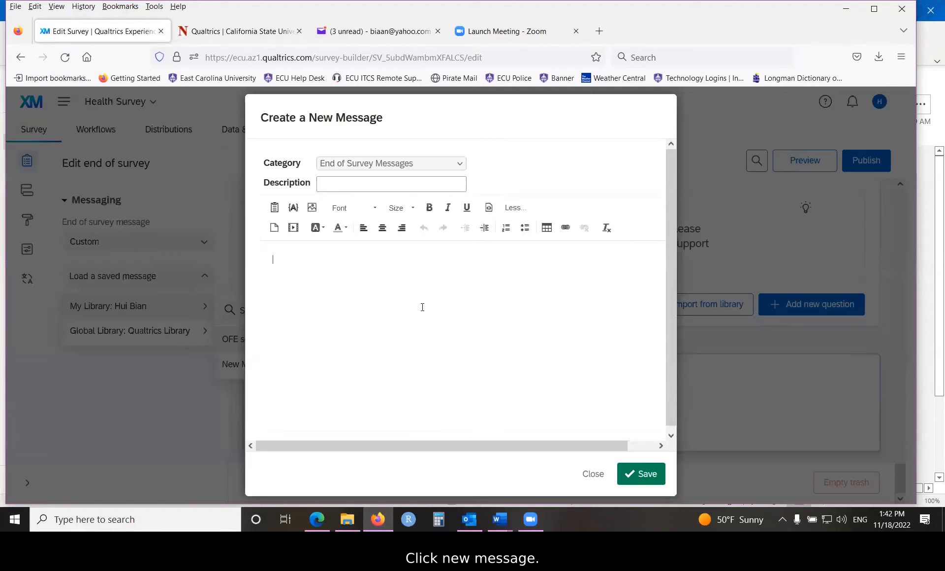
- Enter "my message" as the new message's description
left_click(353, 187)
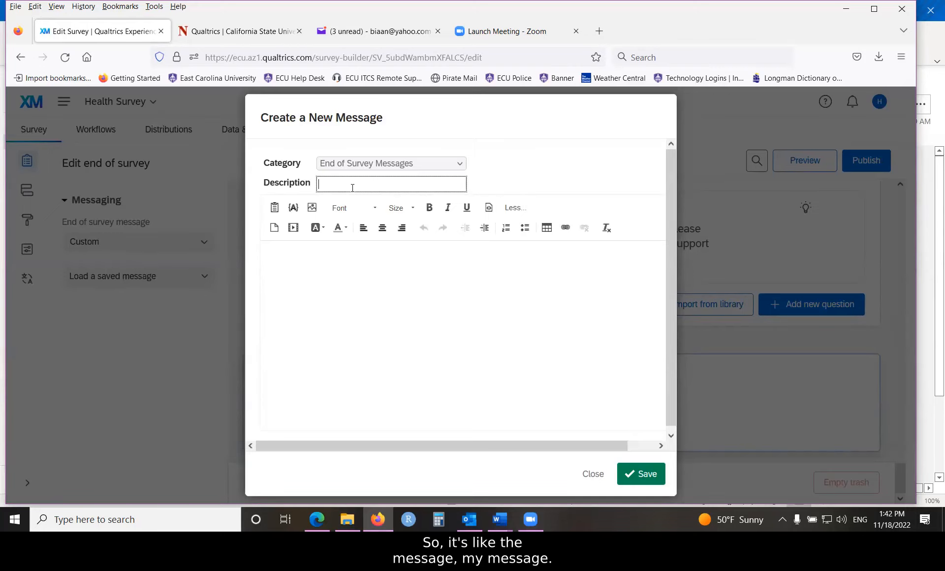
type("my m")
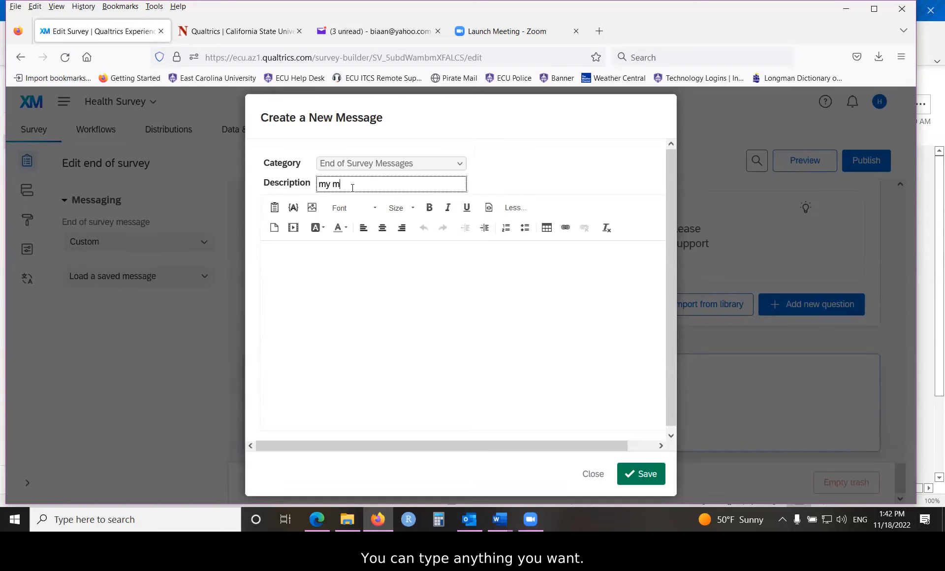
type("essage")
left_click_drag(370, 184, 318, 184)
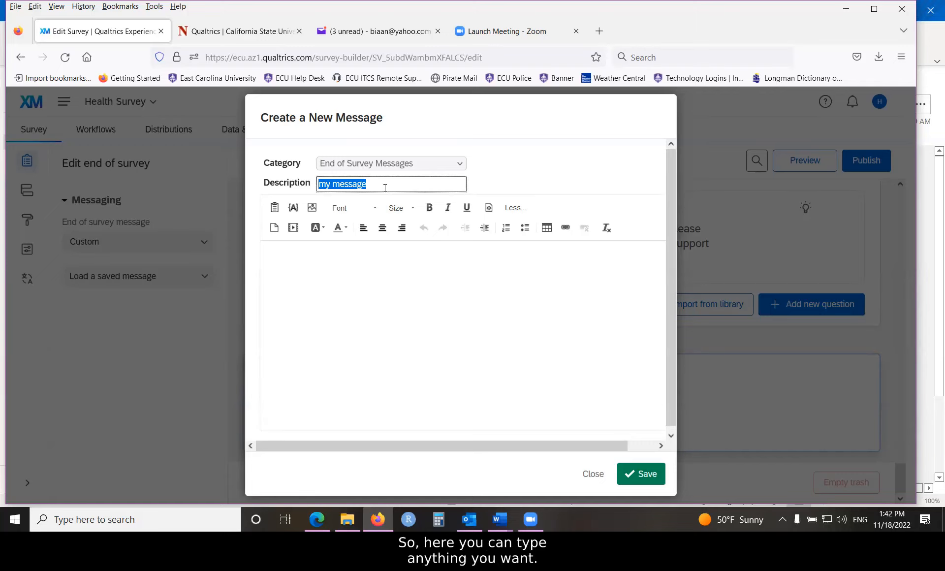
- Write "Thank you for your time and support!" as the body of the new message
left_click(377, 262)
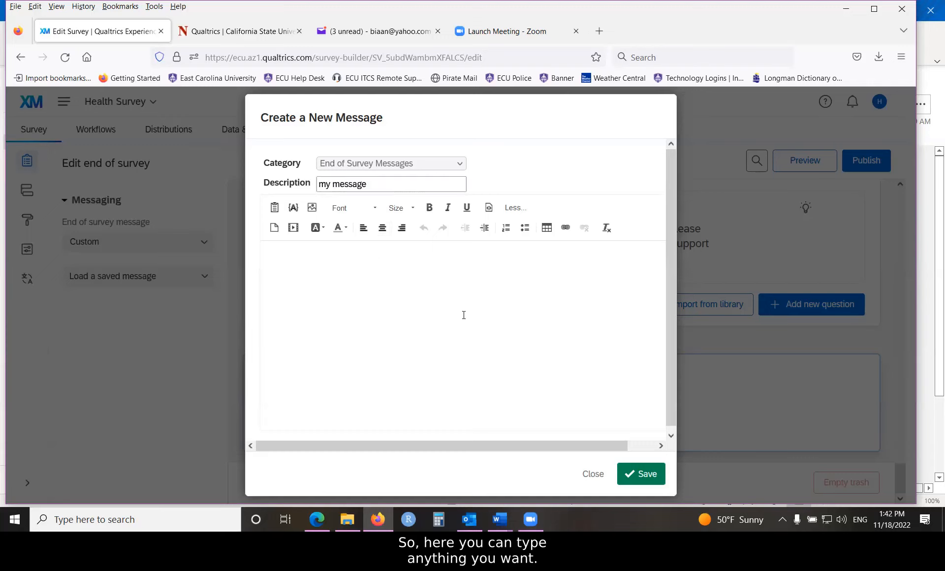
type("Ta")
key("BackSpace")
type("hank you for you")
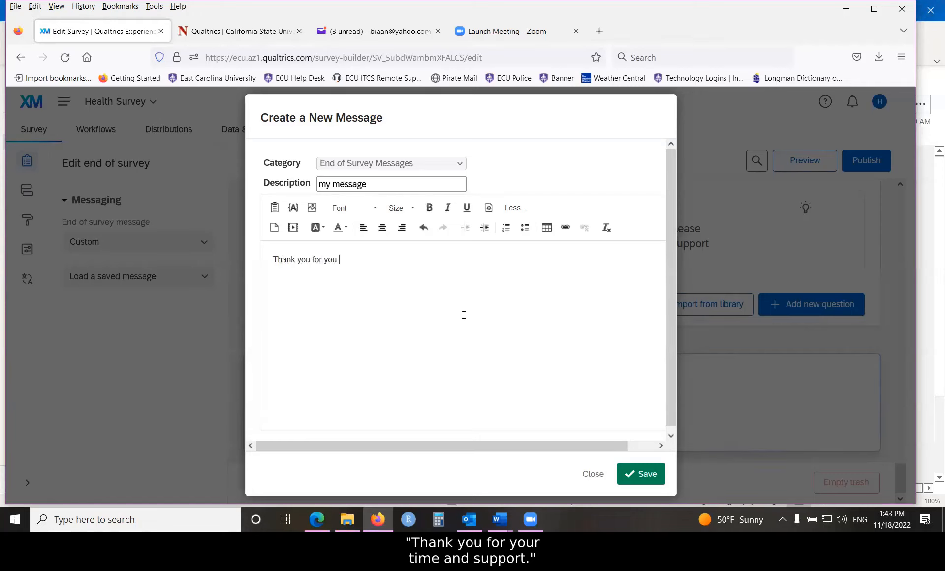
key("BackSpace")
type("r time and support!")
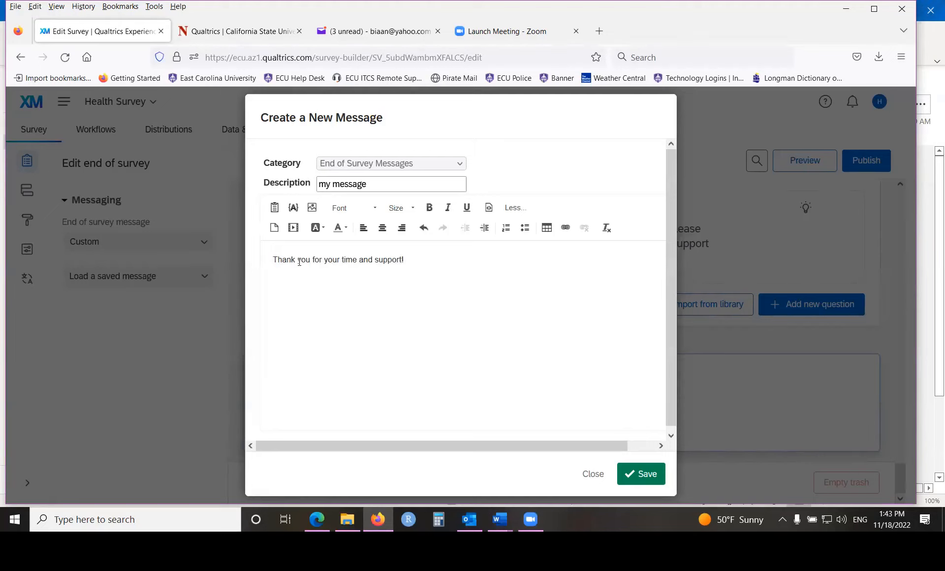
- Format the thank-you text as 14pt, bold, purple and centered
left_click_drag(272, 260, 440, 269)
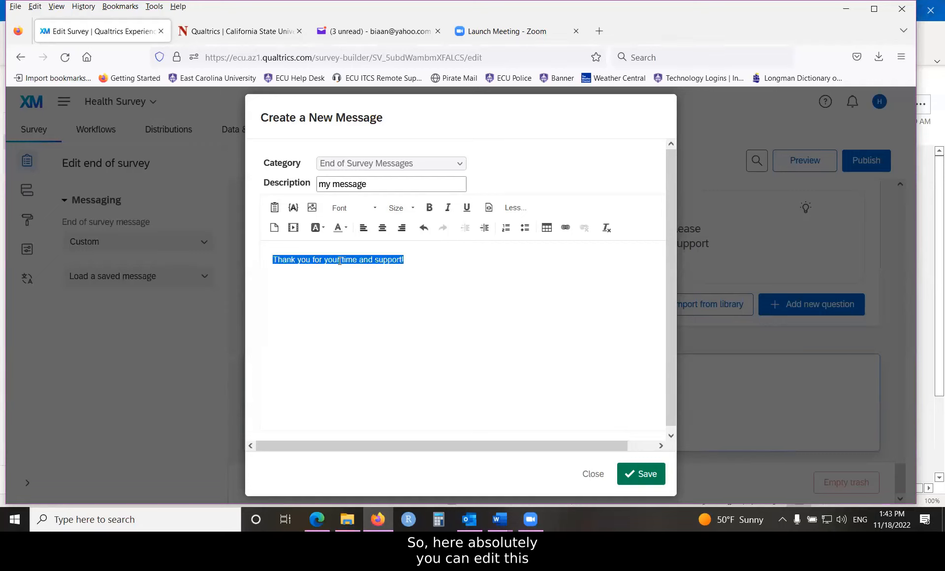
left_click(412, 208)
left_click(400, 300)
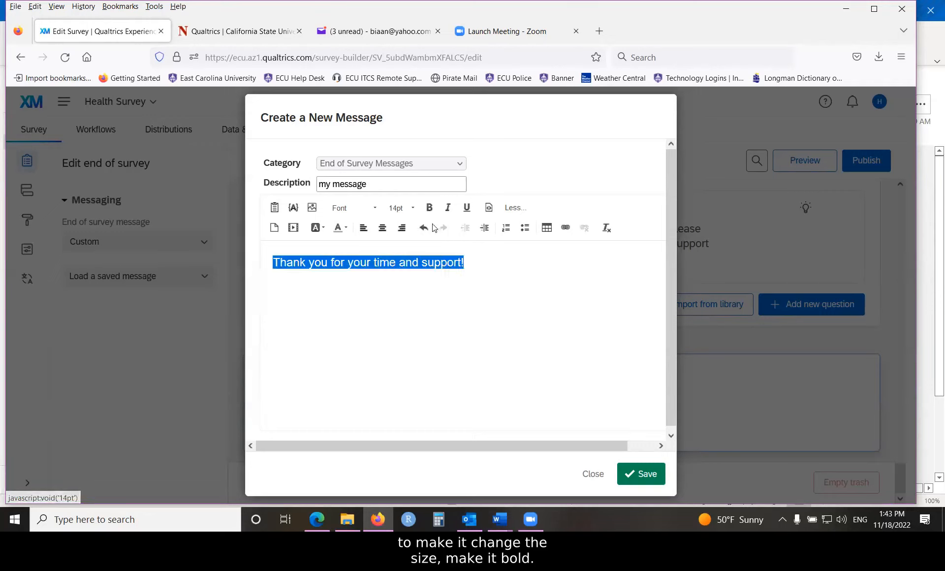
left_click(429, 207)
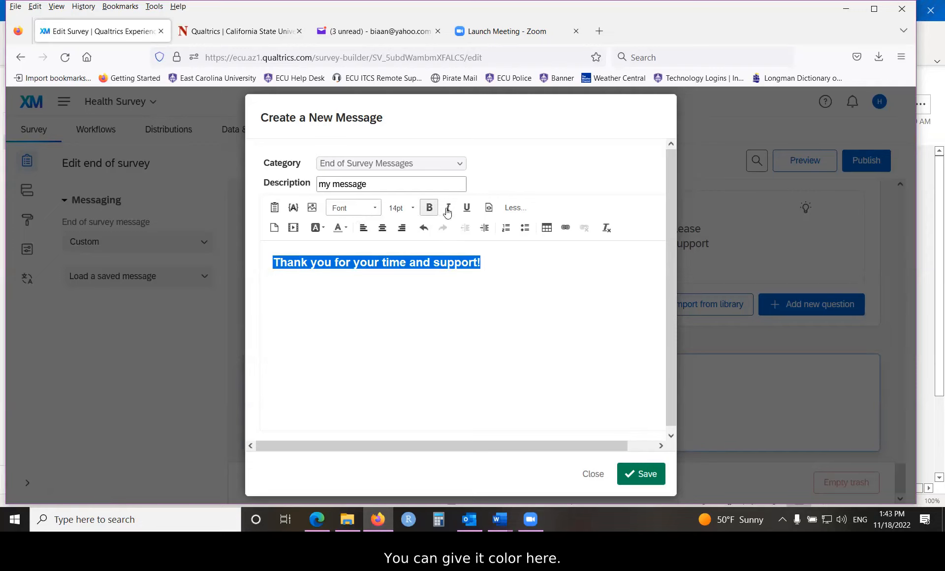
left_click(345, 228)
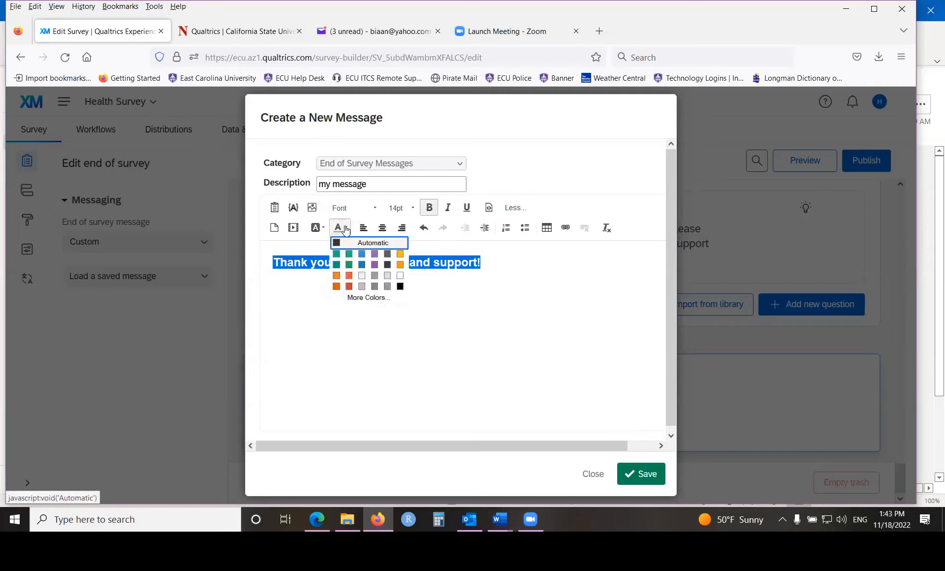
left_click(375, 264)
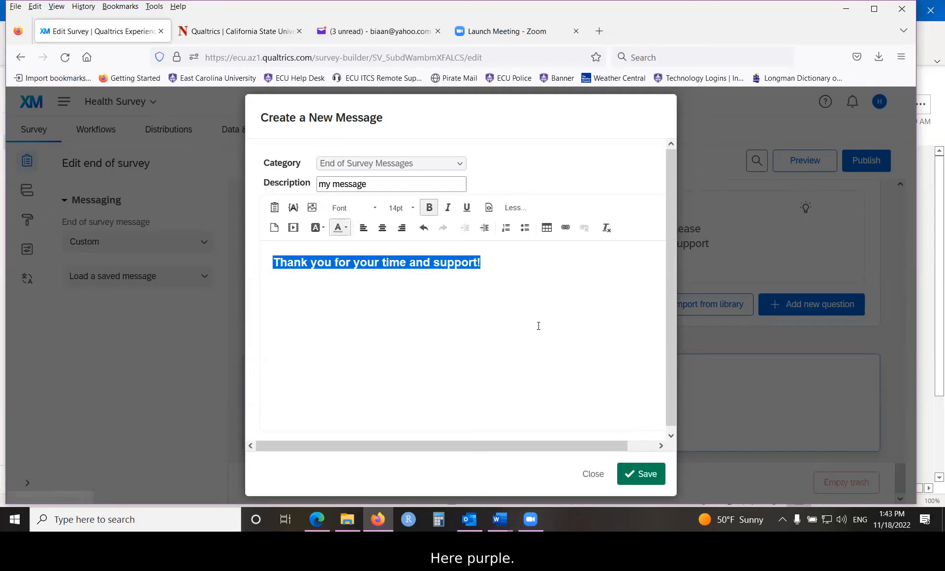
left_click(382, 227)
- Start inserting a graphic below the thank-you text by uploading a new file from the computer
left_click(427, 348)
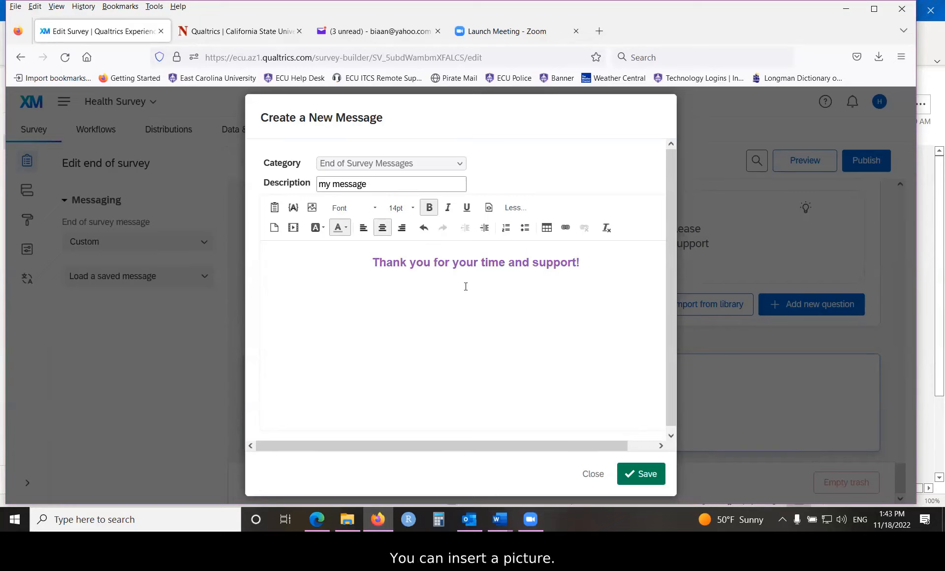
left_click(312, 209)
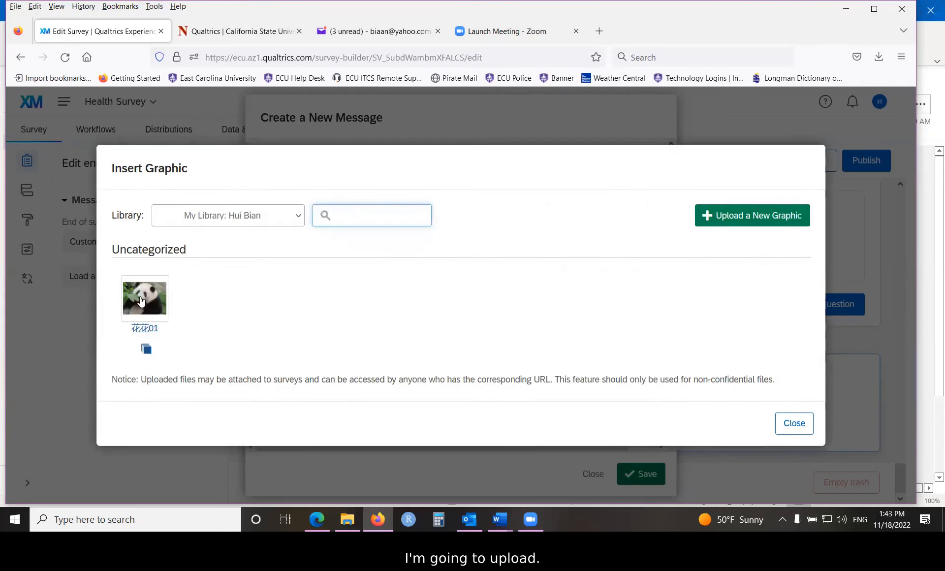
left_click(744, 219)
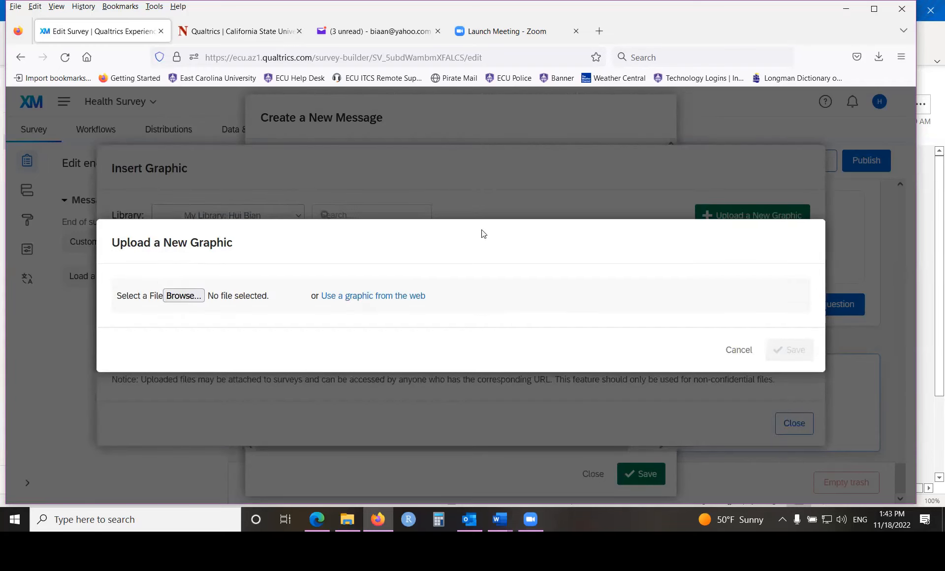
triple_click(359, 221)
left_click(403, 230)
left_click(178, 295)
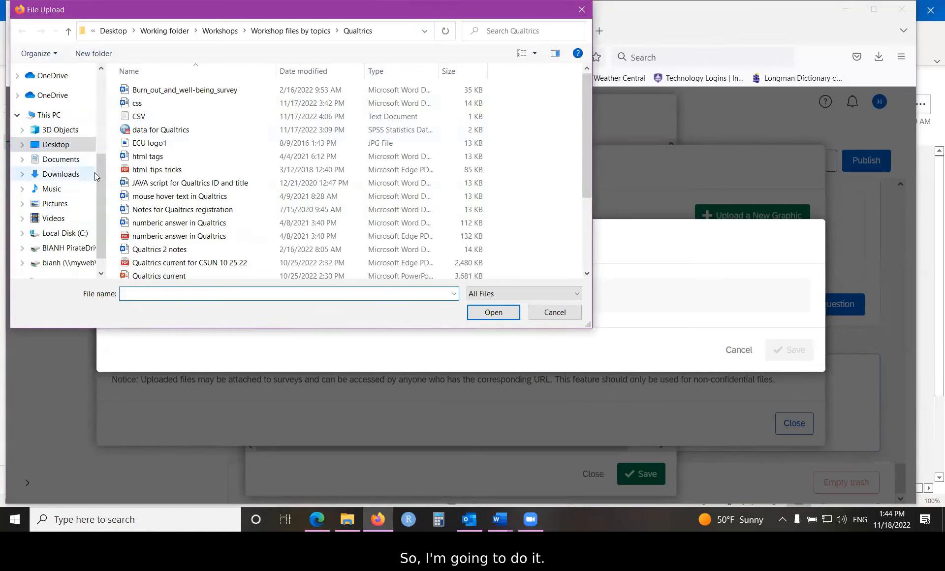
- Choose the panda picture huahua_edited01 from the "besides wfolder" folder on the Desktop for upload
left_click_drag(97, 173, 100, 74)
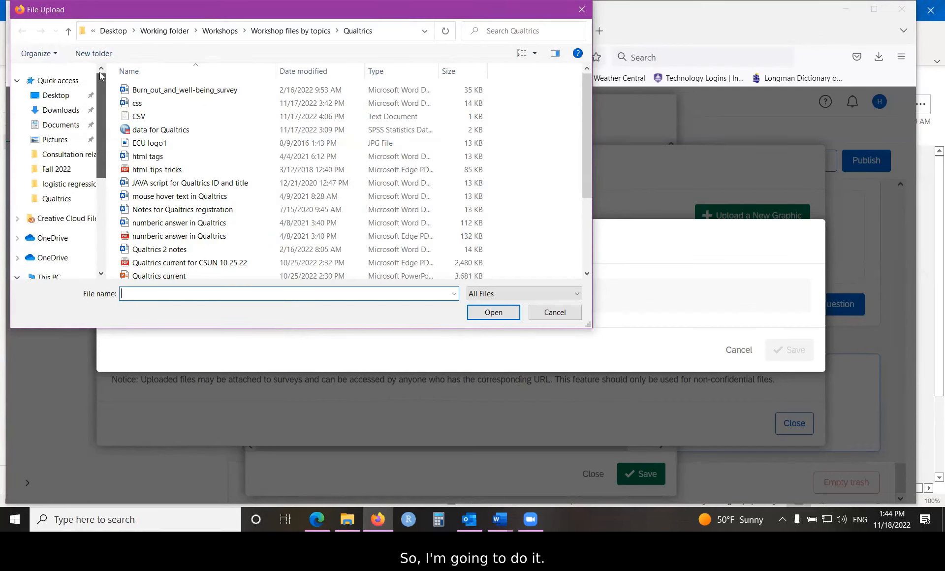
left_click(55, 95)
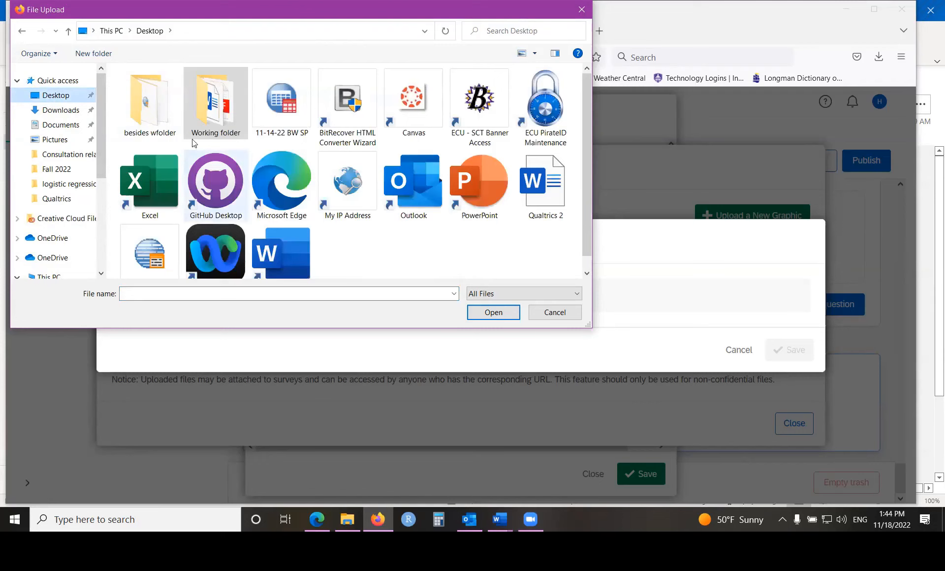
double_click(151, 105)
scroll(230, 152, "down", 15)
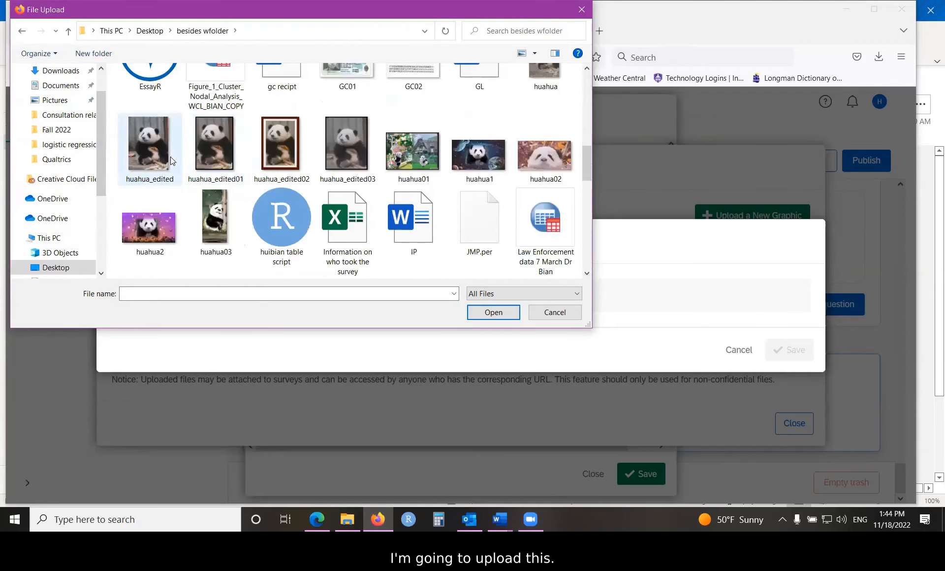
left_click(212, 139)
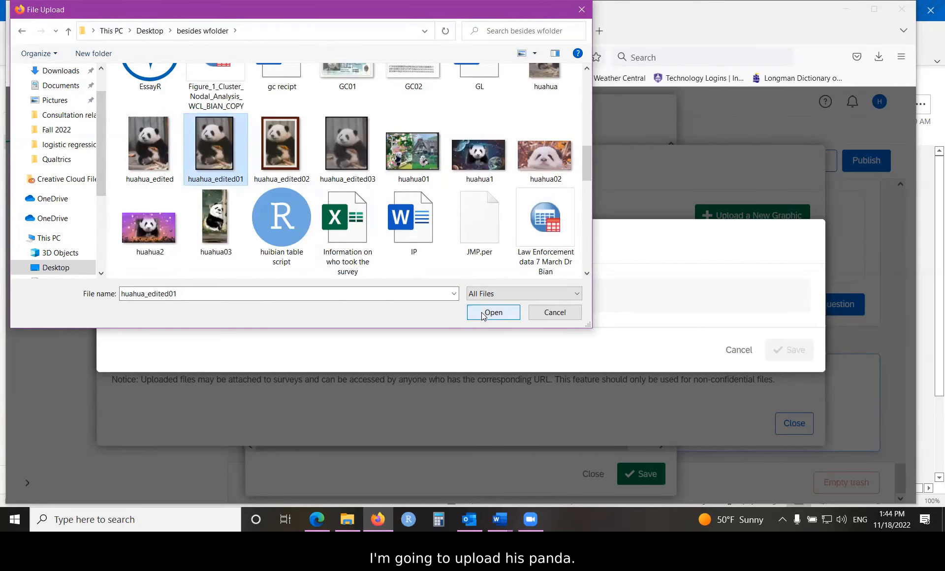
left_click(492, 313)
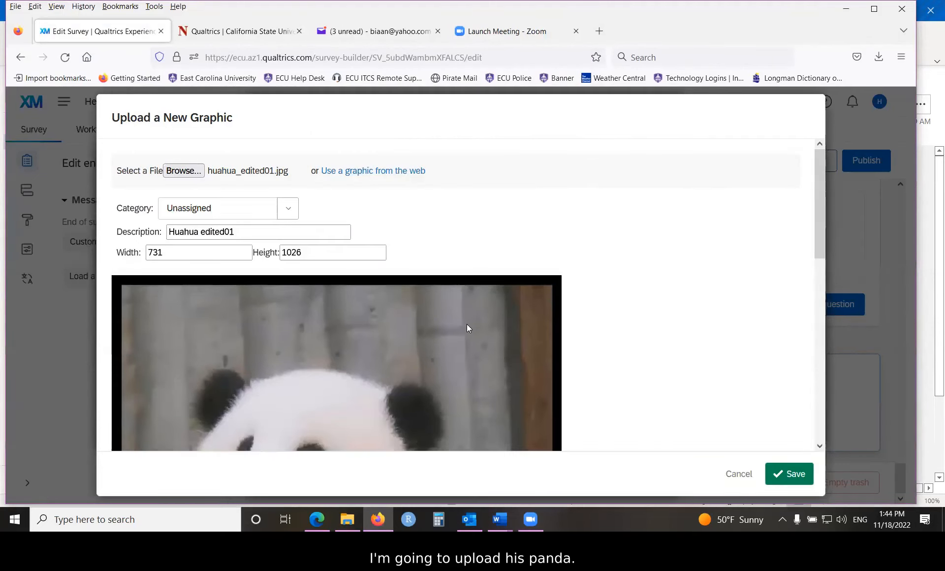
- Resize the panda graphic to a width of 200, update its preview and save it into the message
scroll(467, 324, "down", 3)
scroll(403, 285, "down", 3)
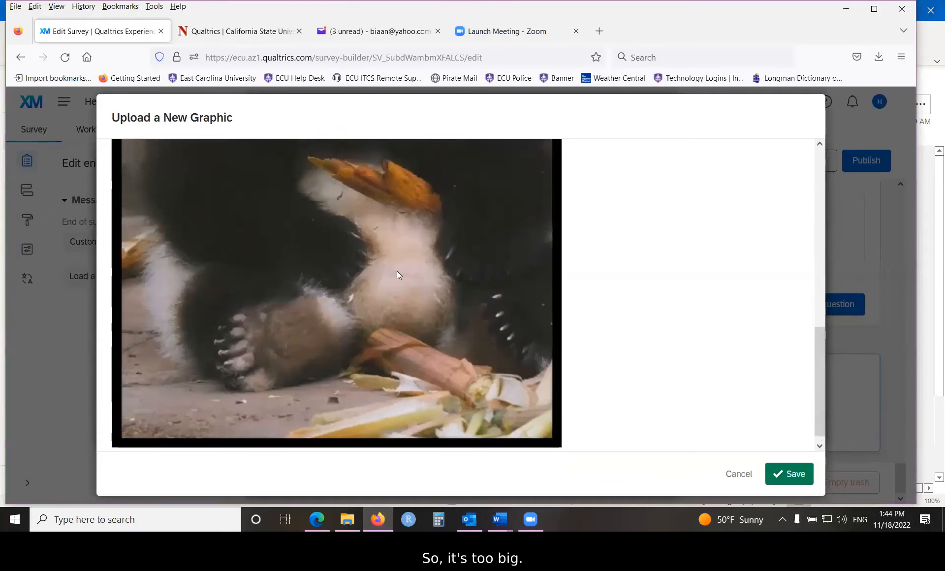
scroll(398, 272, "up", 2)
scroll(398, 274, "up", 2)
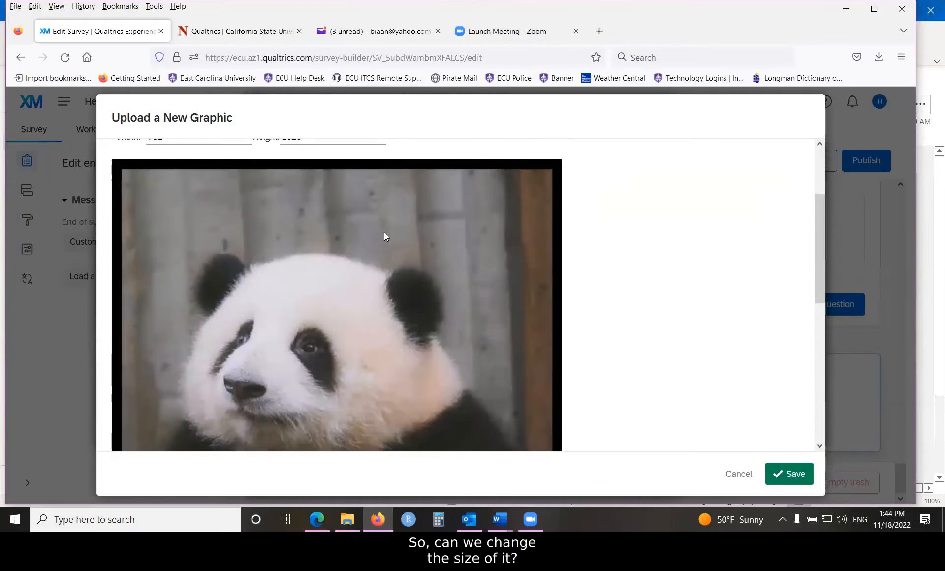
scroll(506, 237, "up", 2)
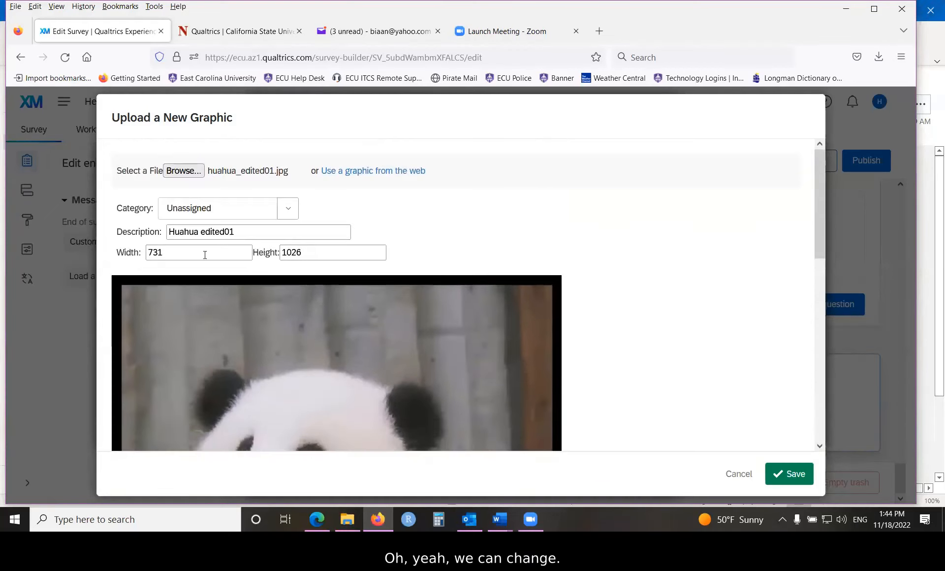
left_click_drag(174, 251, 139, 250)
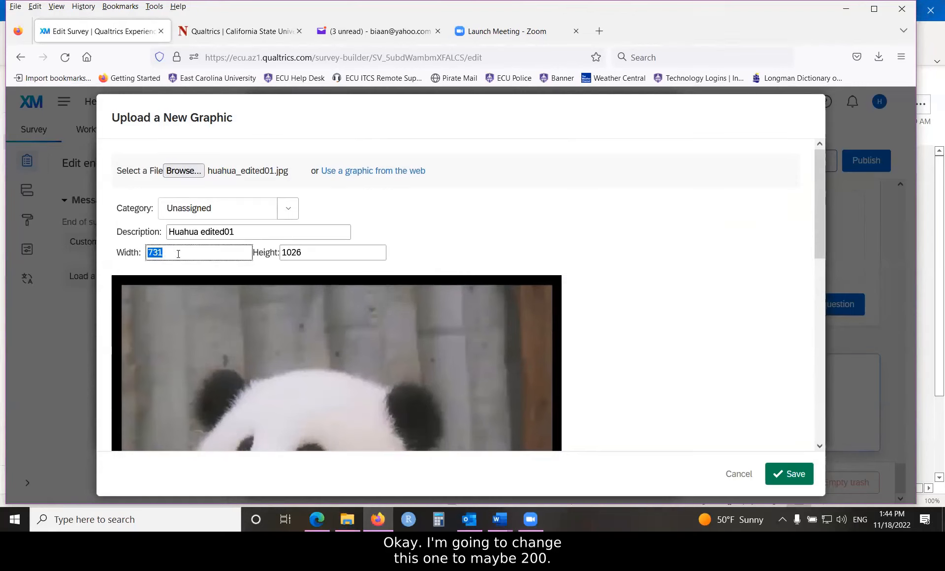
type("200")
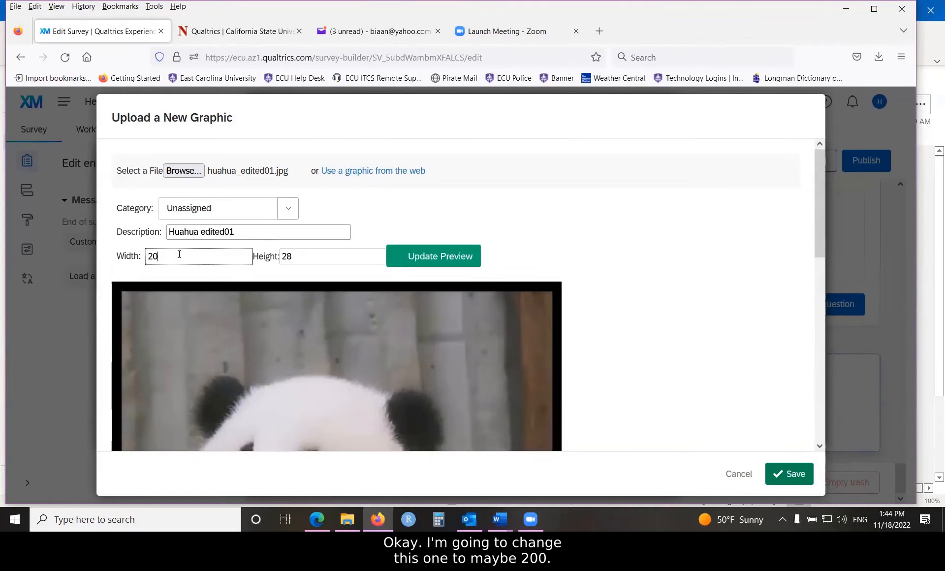
left_click(417, 261)
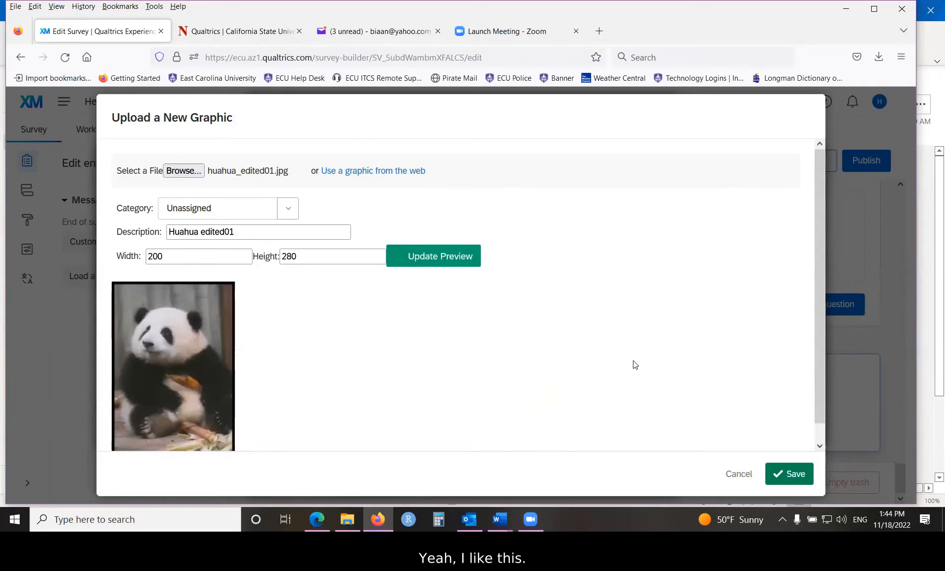
left_click(792, 477)
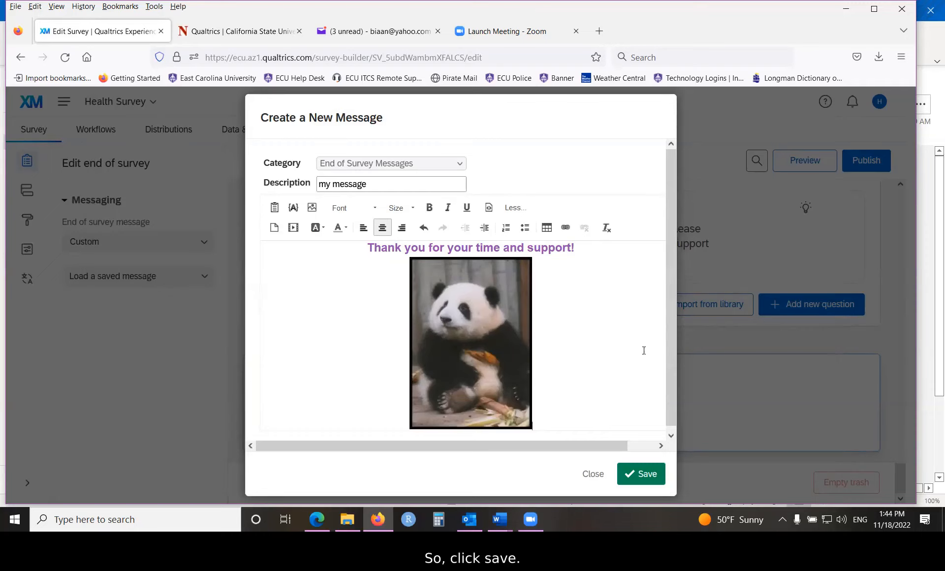
- Save the new thank-you message as the survey's ending and open a preview of the Health Survey
left_click(647, 477)
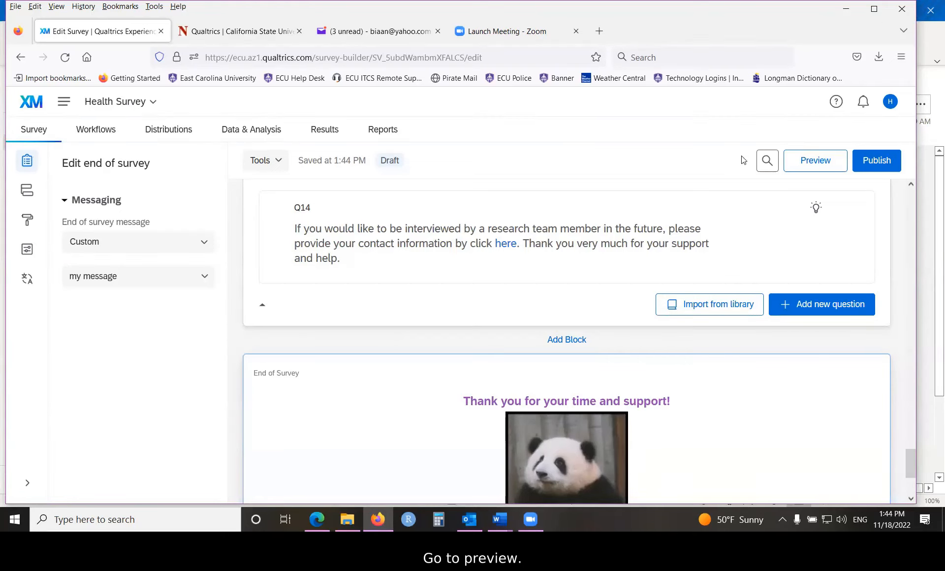
left_click(820, 162)
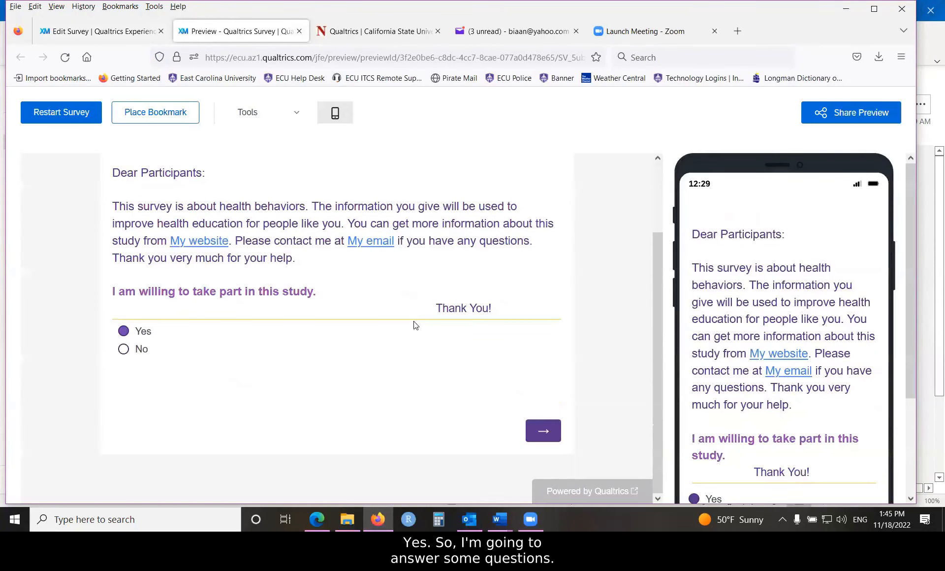
- Continue past the consent page, answer the sex question with Male and the ECU email question with "dty", and advance the preview
left_click(552, 438)
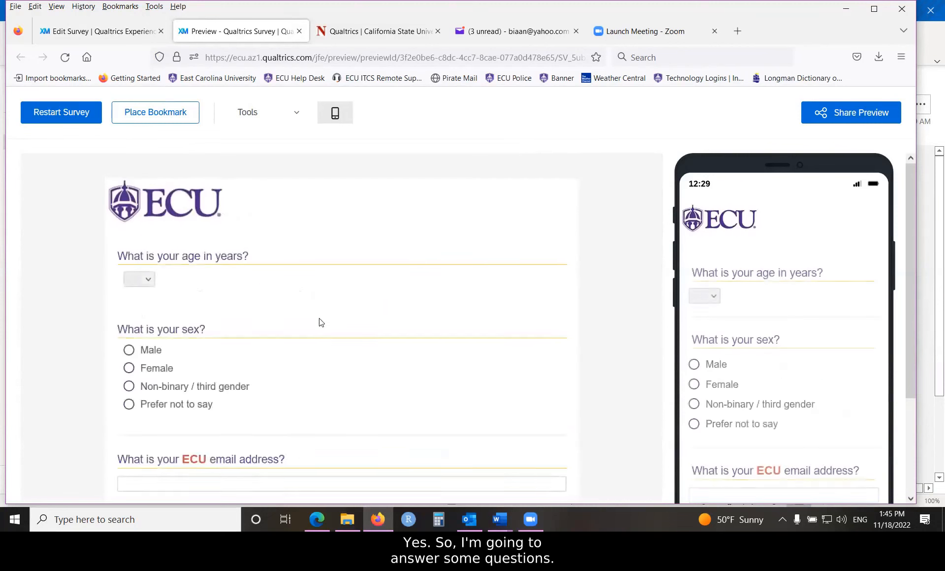
left_click(130, 350)
scroll(189, 297, "down", 3)
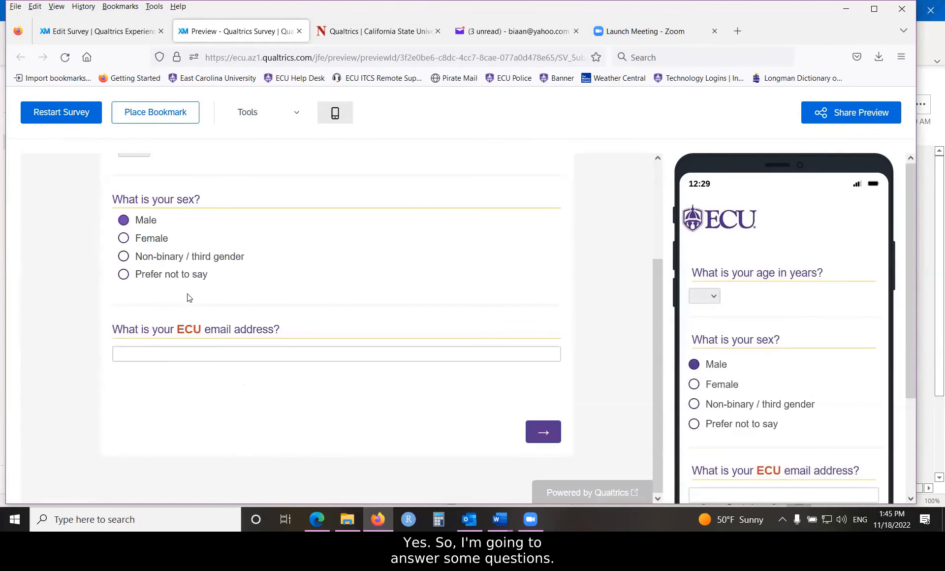
left_click(164, 351)
type("dty")
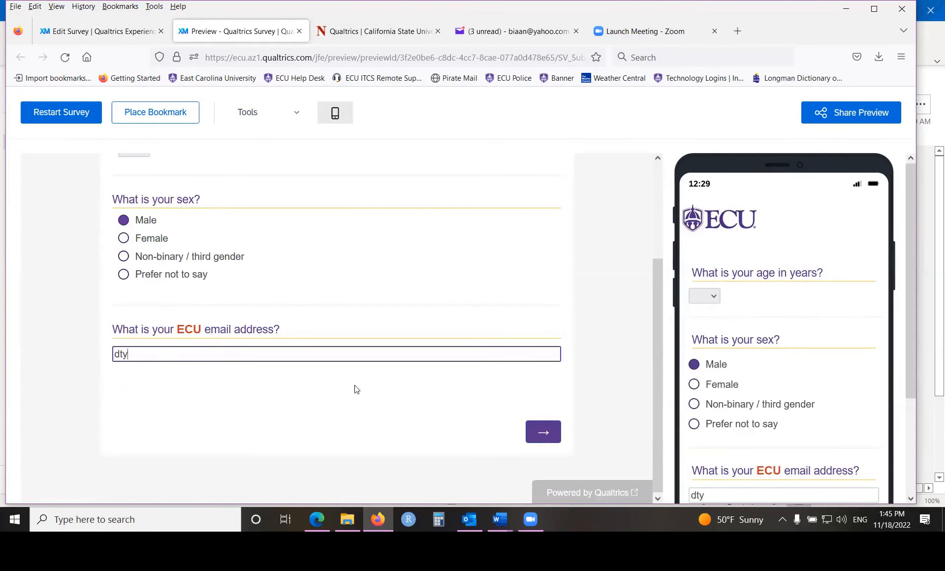
left_click(543, 433)
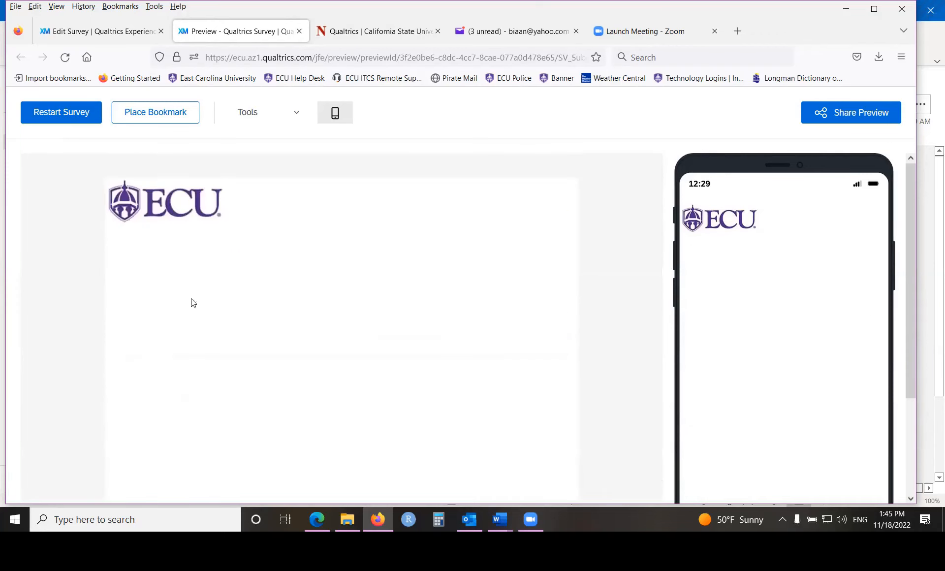
- Answer the living situation as Mother and stepfather, and check Other and White for race
left_click(123, 302)
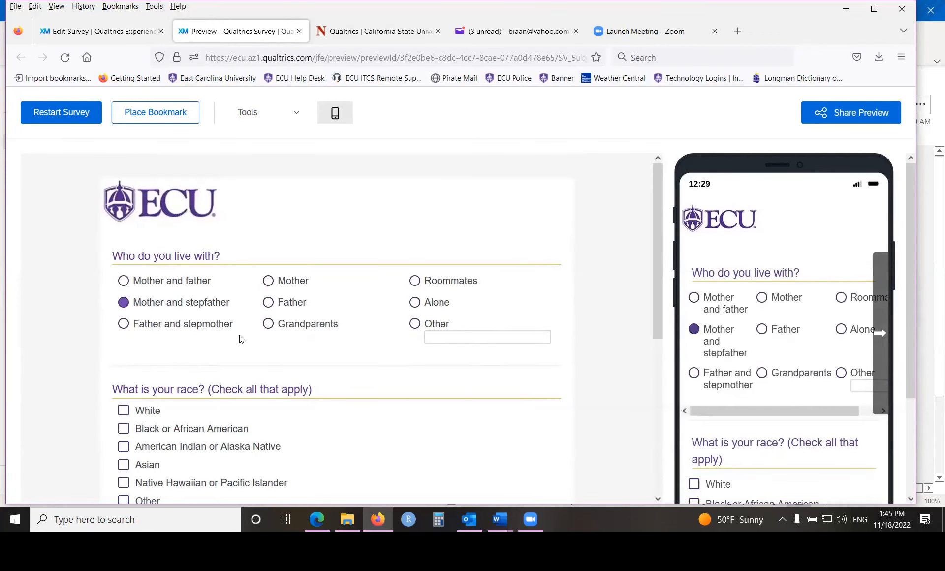
scroll(241, 339, "down", 4)
left_click(124, 306)
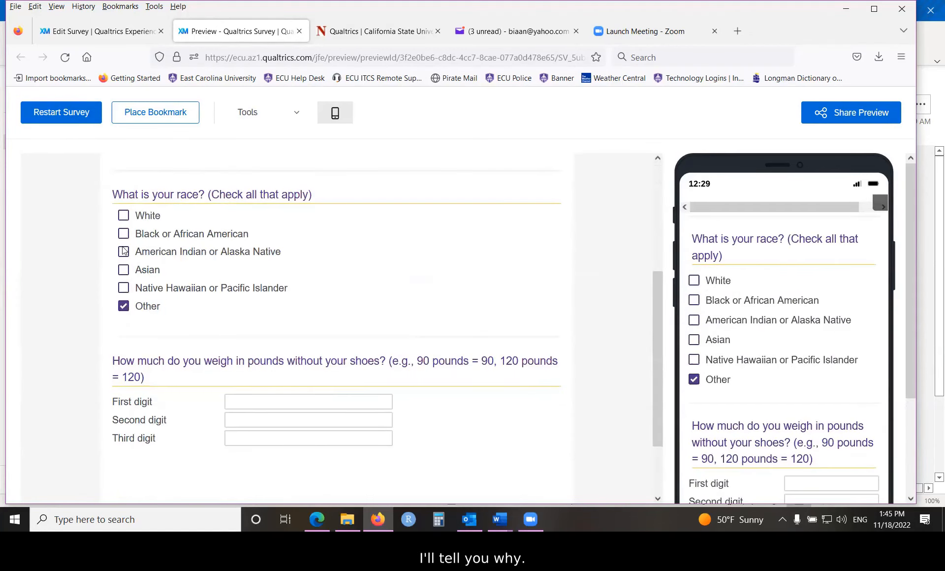
left_click(125, 215)
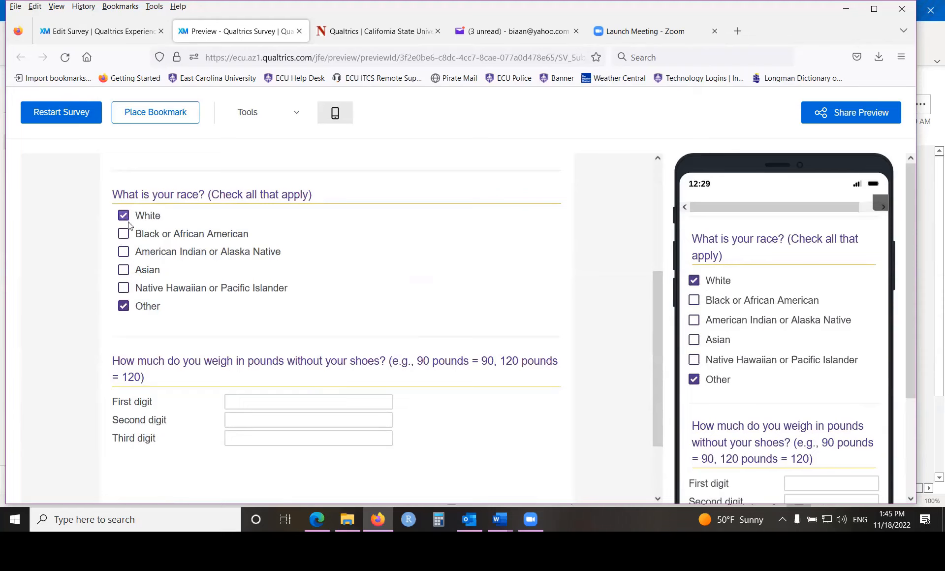
- Fill in the weight digits as 0, 9 and 3, and advance to the following survey page
left_click(284, 401)
type("0")
left_click(281, 420)
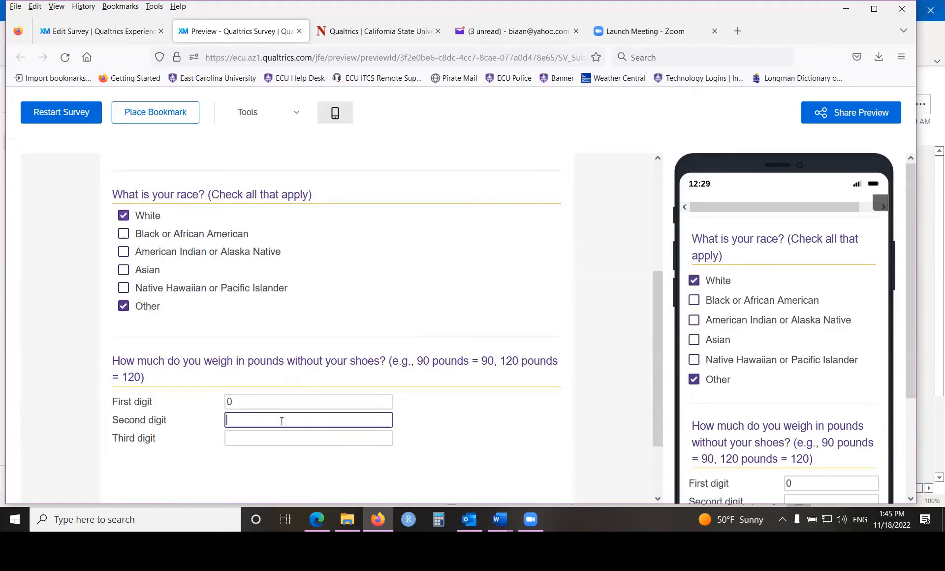
type("9")
left_click(268, 438)
type("3")
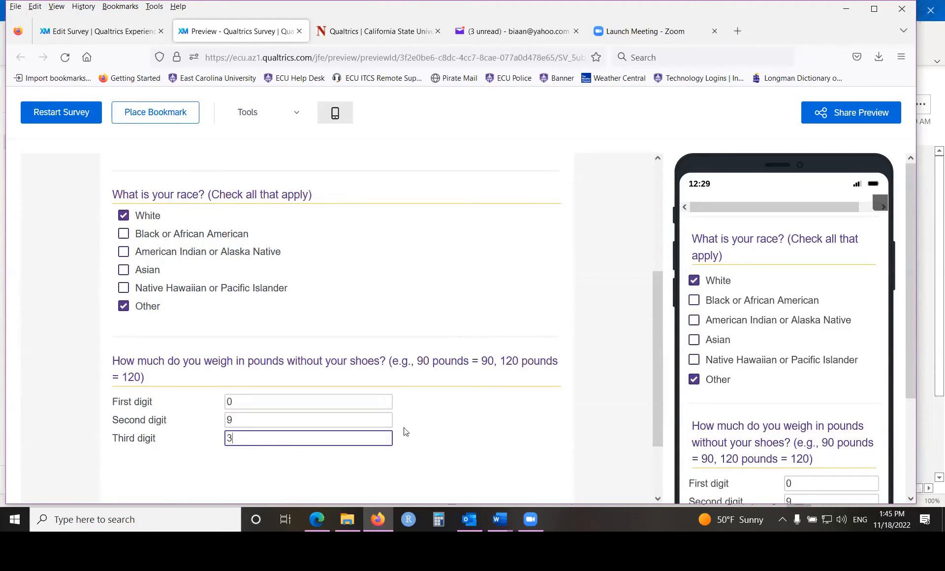
scroll(407, 432, "down", 2)
left_click(544, 432)
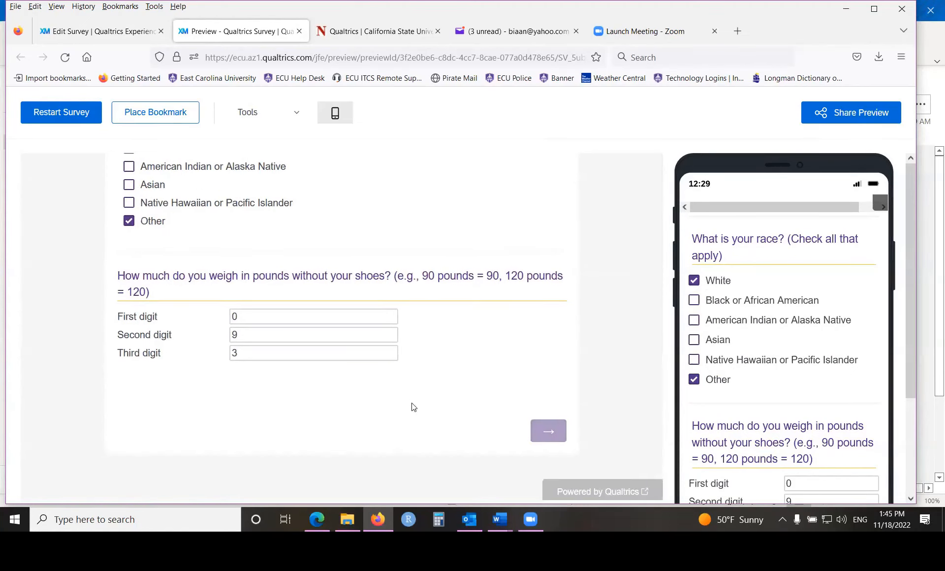
- Answer Yes for Smoked, No for Used marijuana and 6 days for cigarette smoking, and advance the preview
left_click(307, 330)
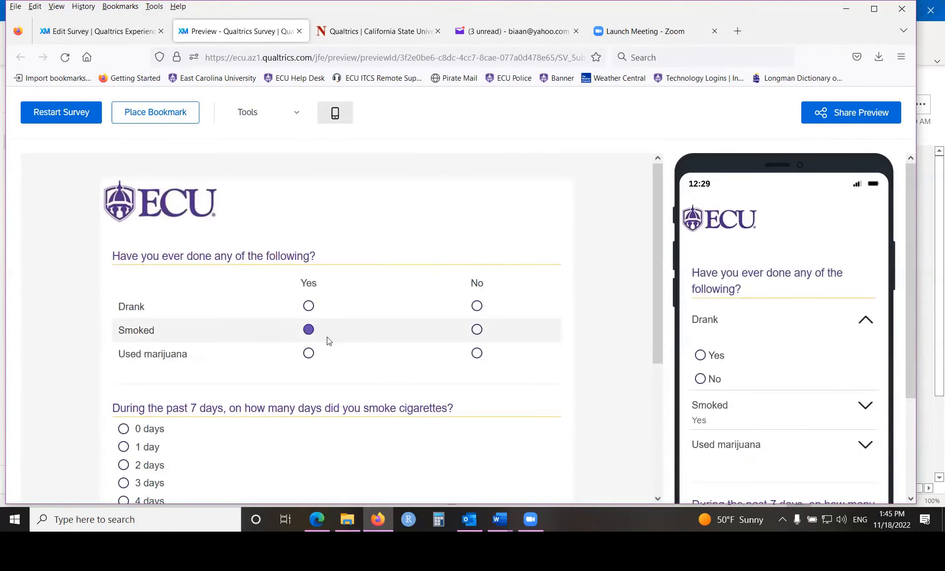
left_click(476, 354)
scroll(336, 384, "down", 1)
scroll(336, 384, "down", 3)
left_click(124, 342)
left_click(538, 445)
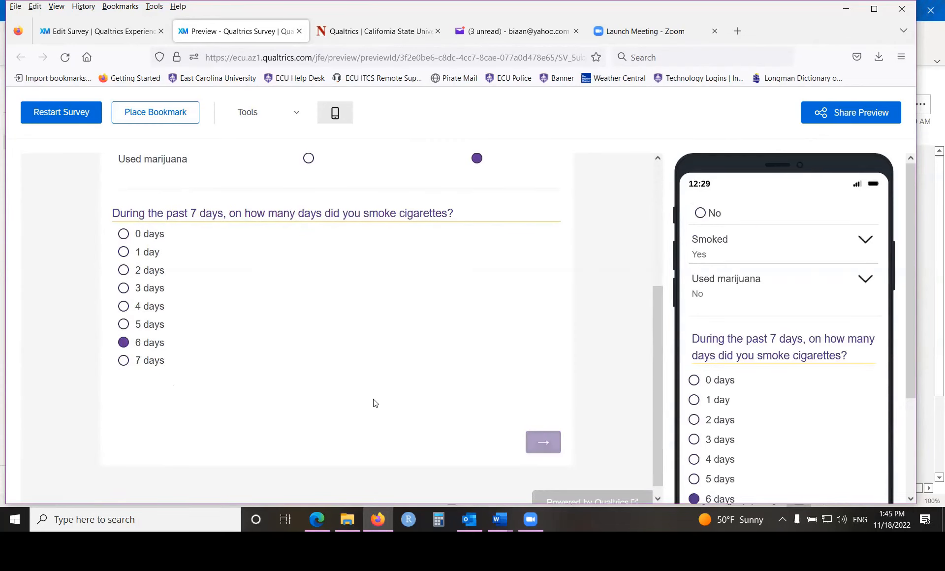
- Complete the last page of the preview and submit it to display the custom end-of-survey message
scroll(183, 398, "down", 5)
left_click(124, 337)
scroll(365, 352, "down", 5)
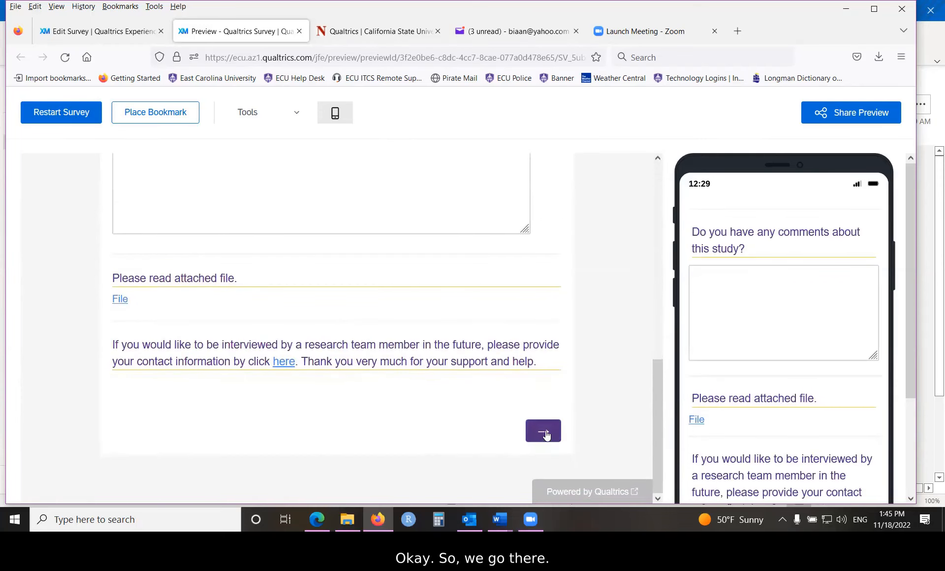
left_click(549, 441)
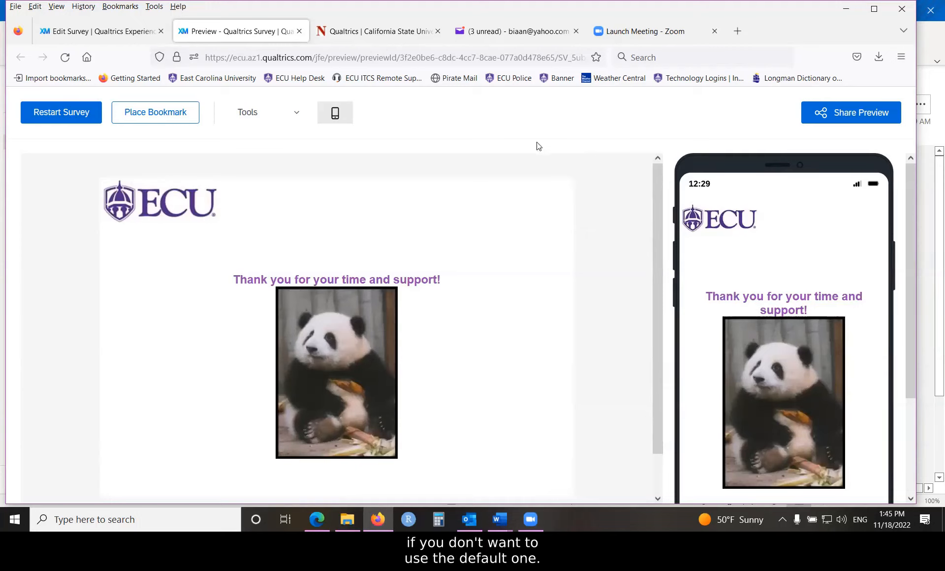
- Close the survey preview and reposition the browser window with the survey editor on screen
left_click_drag(800, 9, 716, 105)
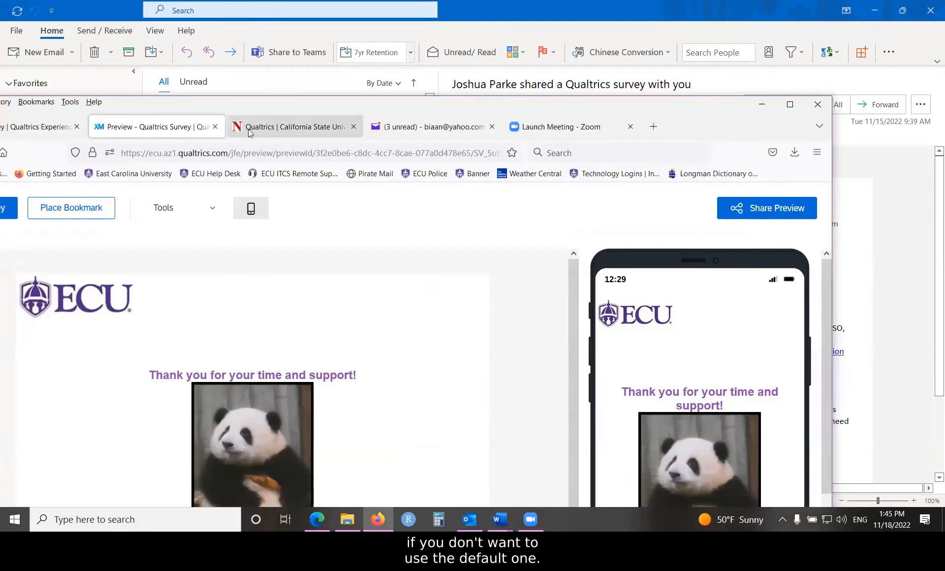
left_click(215, 126)
left_click_drag(285, 113, 412, 72)
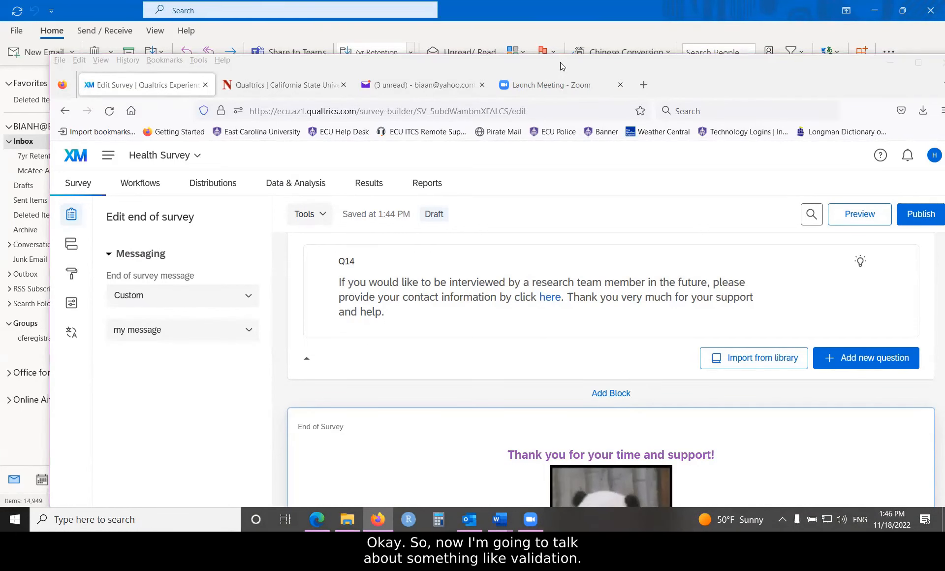
left_click_drag(561, 62, 528, 11)
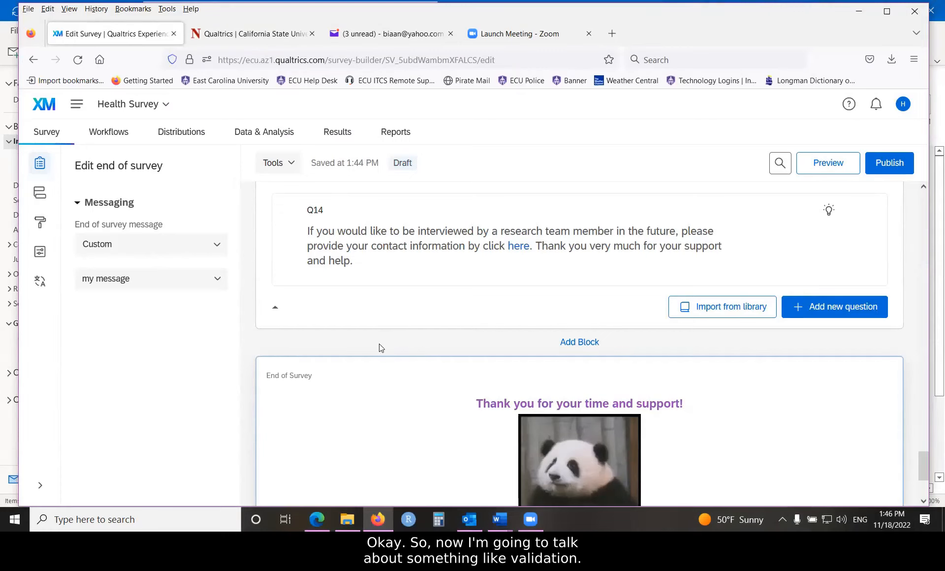
- Select the Q4 question asking for the ECU email address and turn on validation for it
scroll(379, 334, "up", 15)
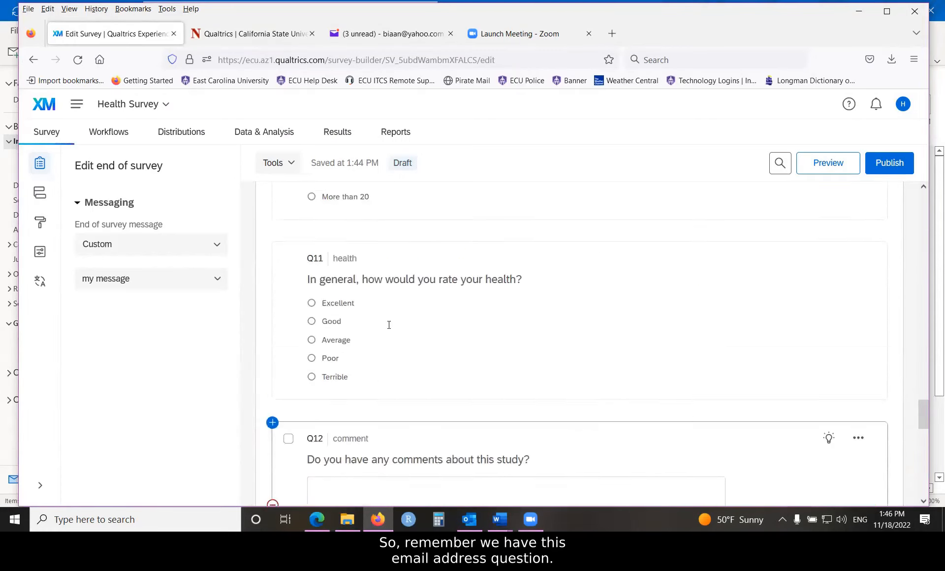
scroll(389, 328, "up", 15)
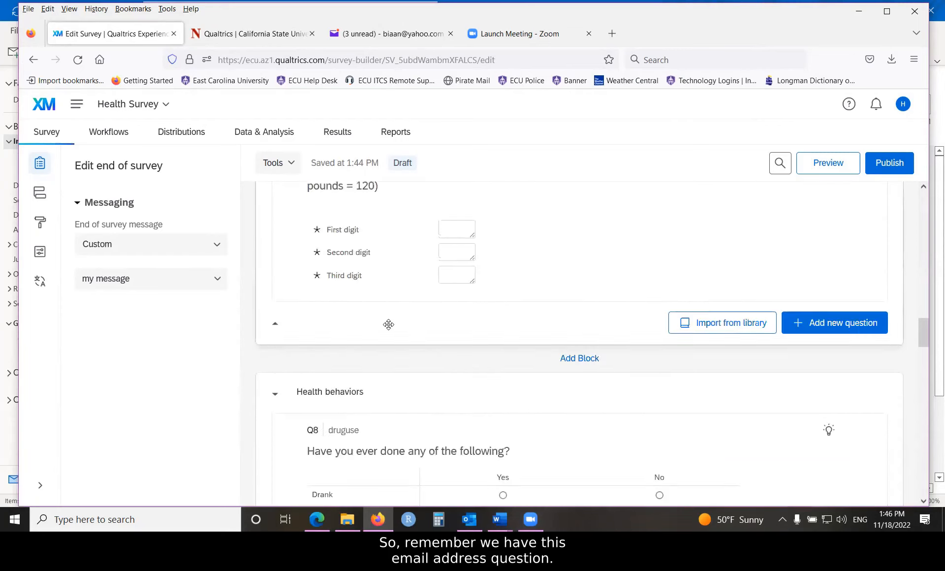
scroll(388, 325, "up", 6)
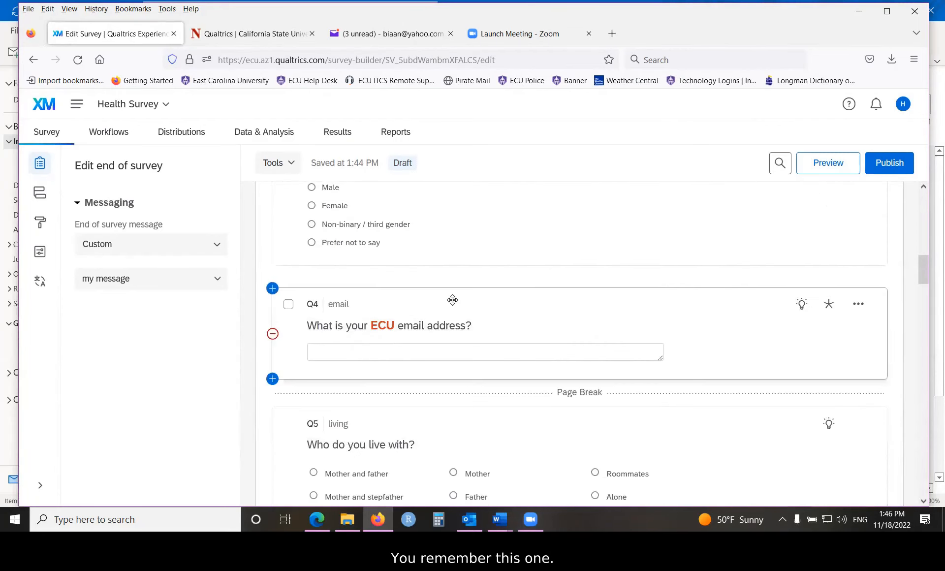
left_click(487, 302)
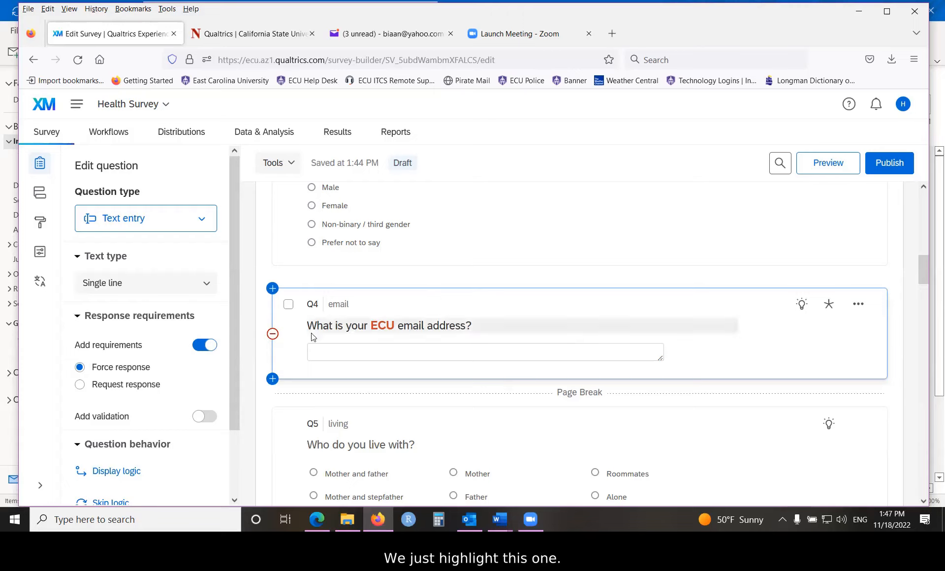
scroll(197, 295, "down", 2)
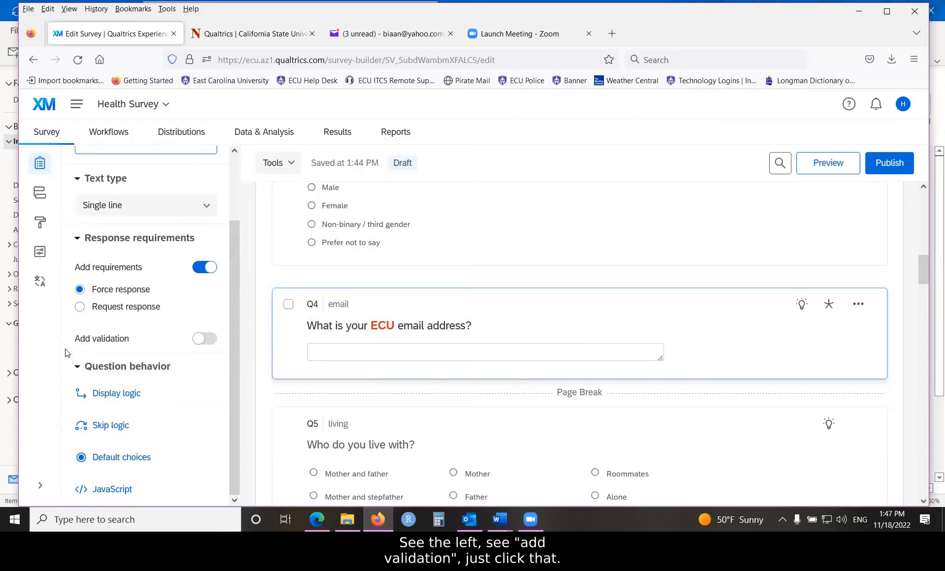
left_click(209, 340)
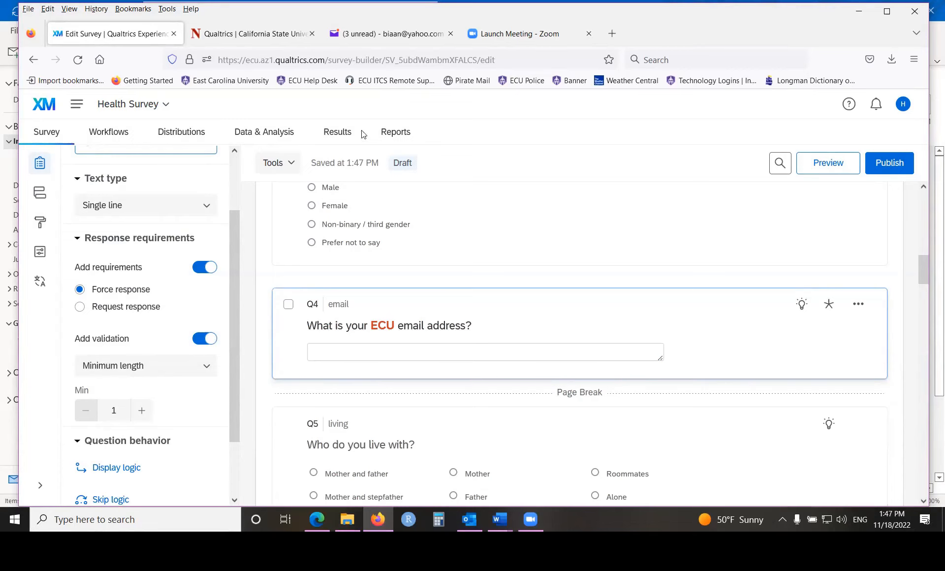
- Change the Q4 validation type to Custom, bringing up its Custom Validation settings
scroll(235, 268, "down", 2)
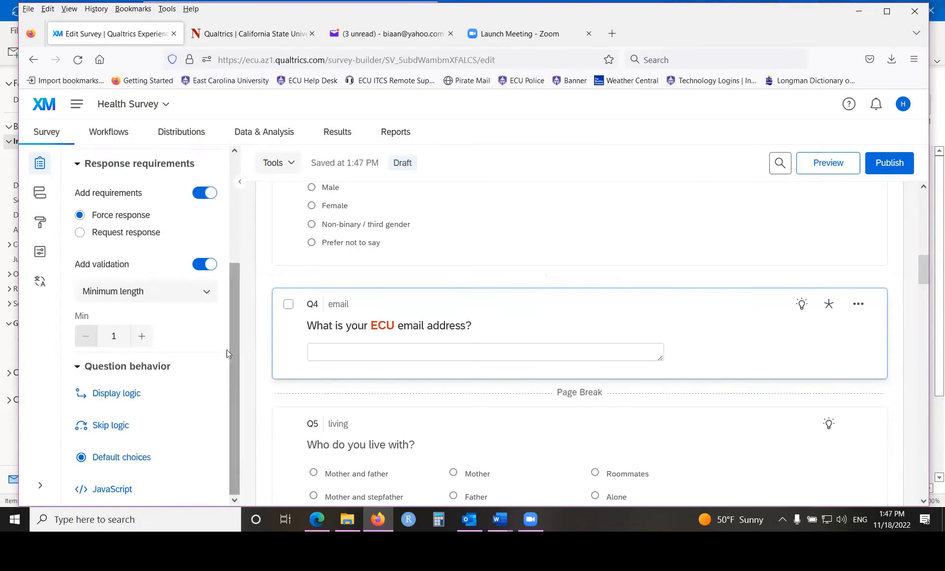
left_click(206, 294)
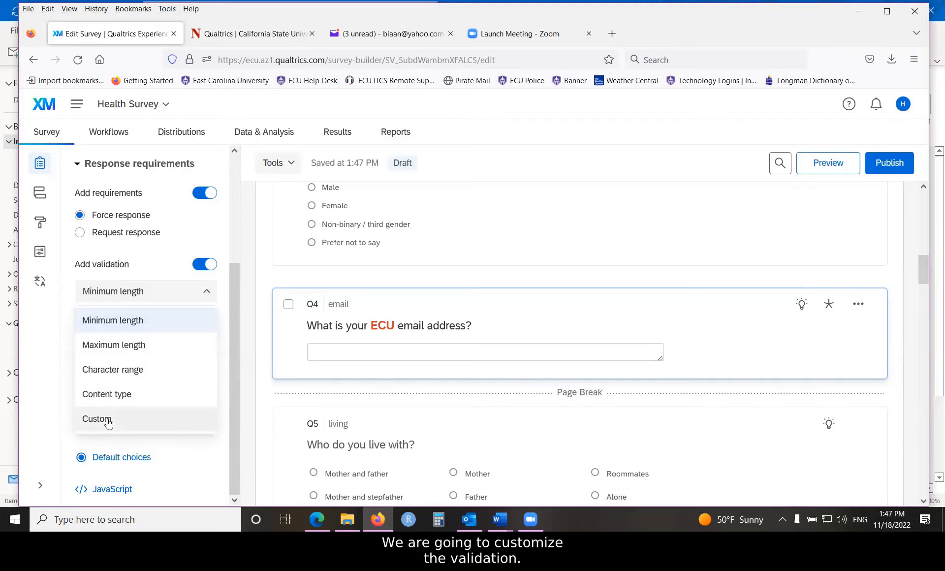
left_click(107, 420)
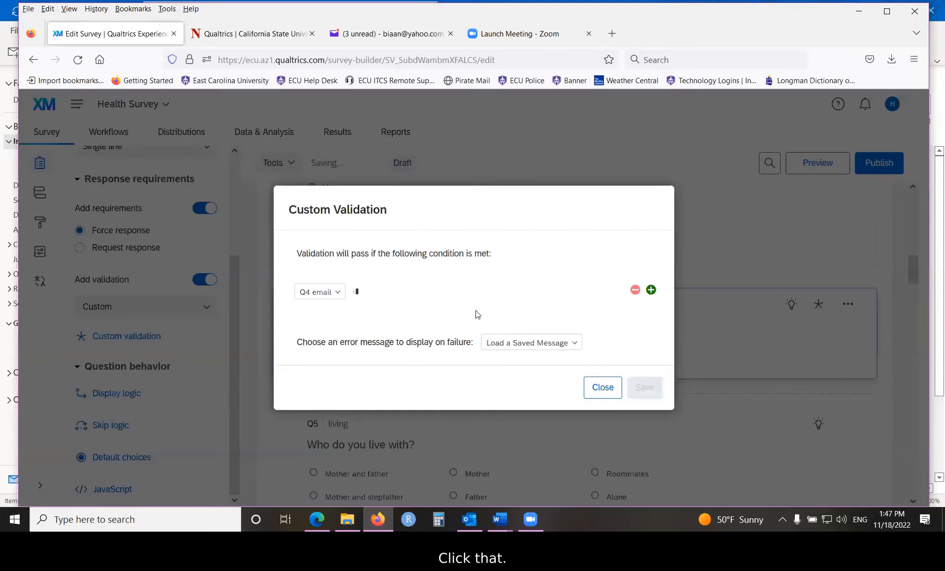
left_click_drag(477, 185, 442, 205)
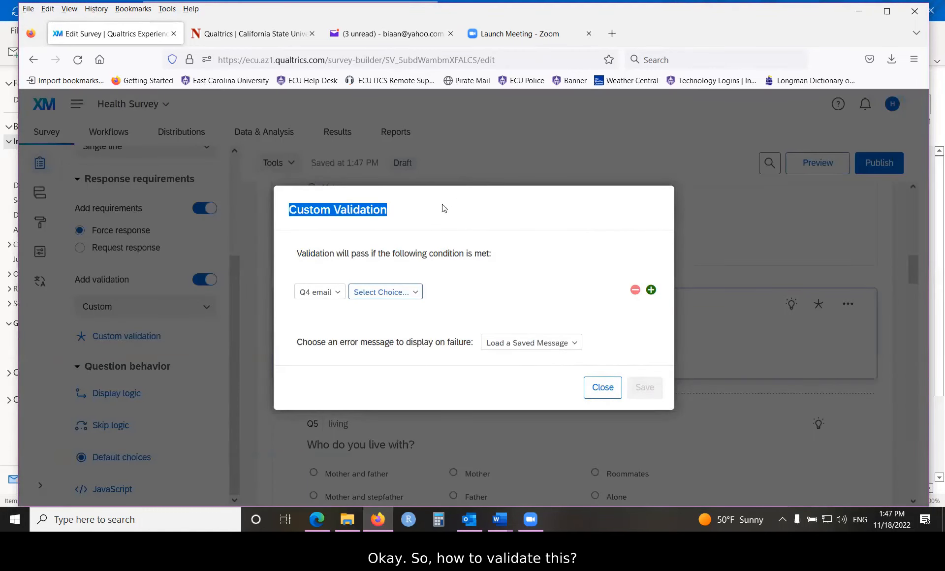
left_click(497, 283)
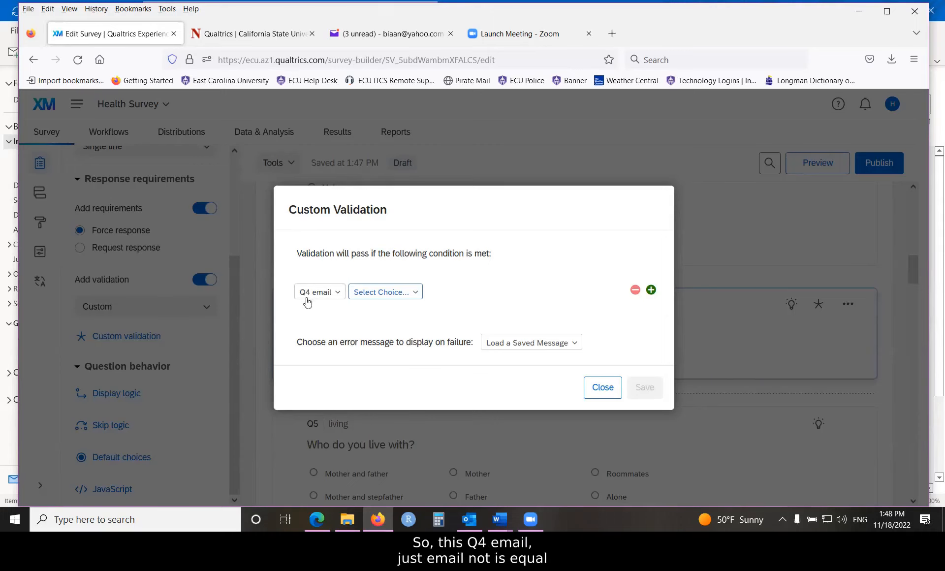
- Set the Q4 validation condition to email Contains "ecu.edu" with Ignore Case enabled
left_click(419, 294)
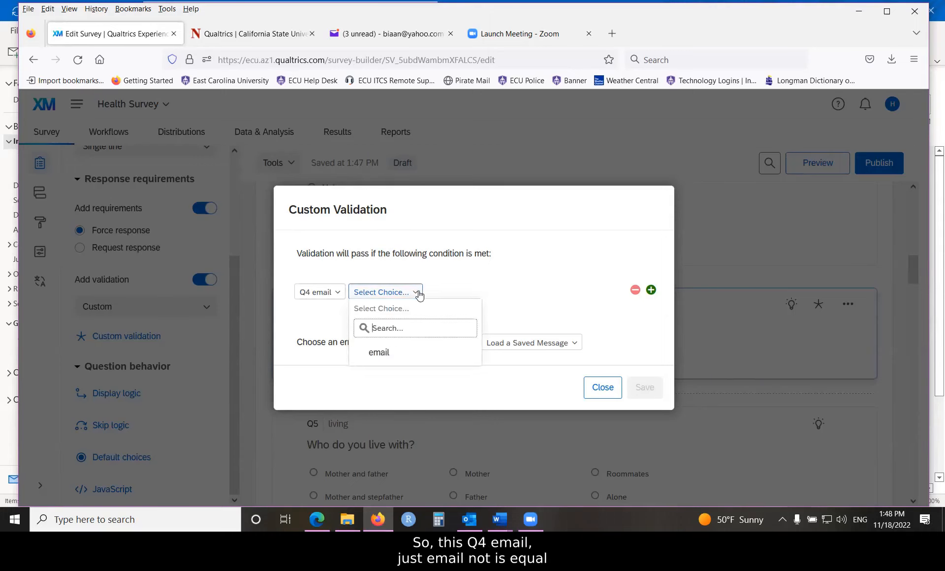
left_click(380, 360)
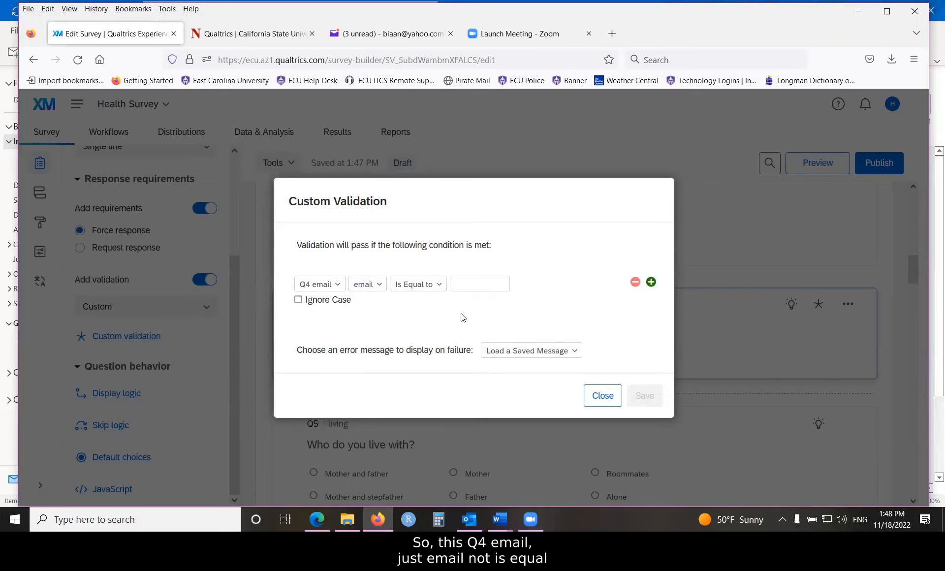
left_click(441, 287)
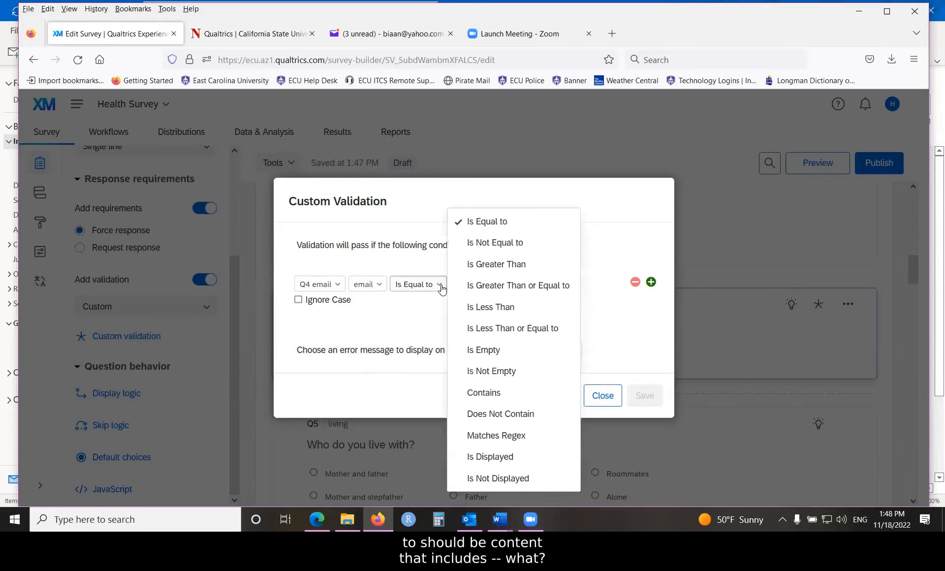
left_click(484, 392)
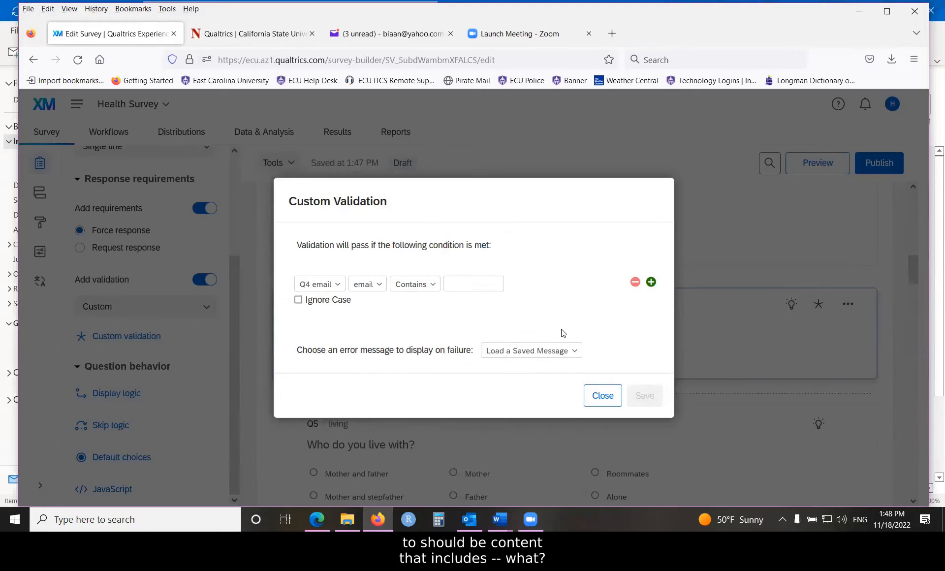
left_click(476, 288)
type("e")
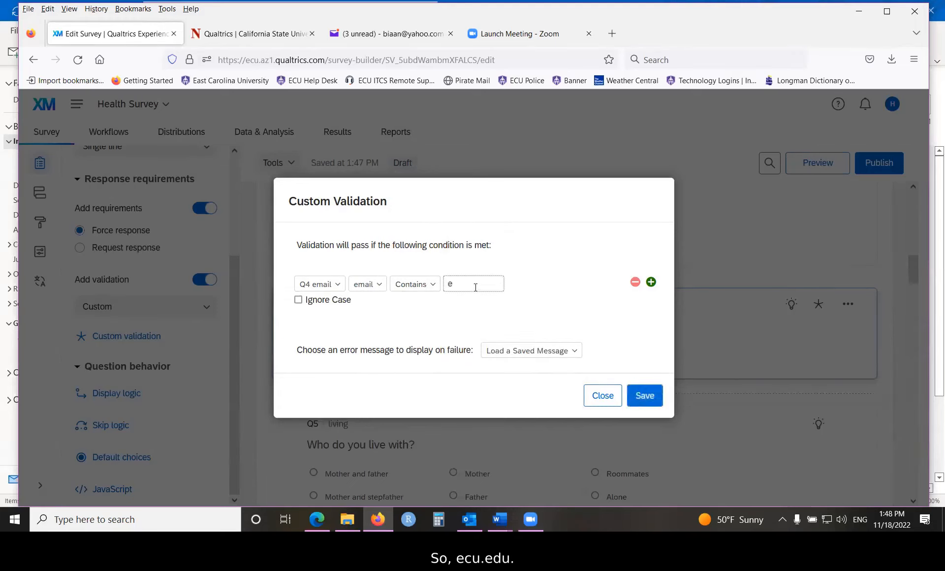
type("cu.edu")
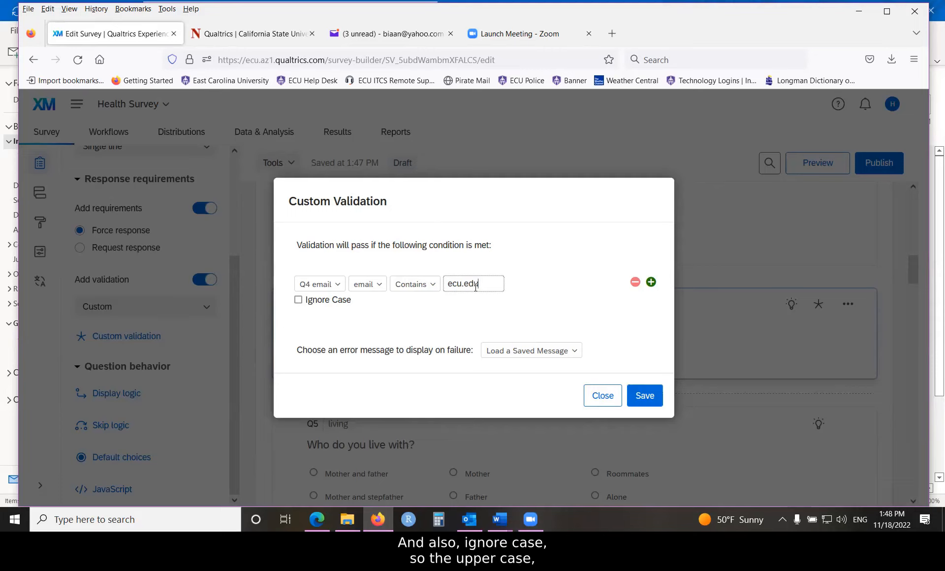
left_click(299, 300)
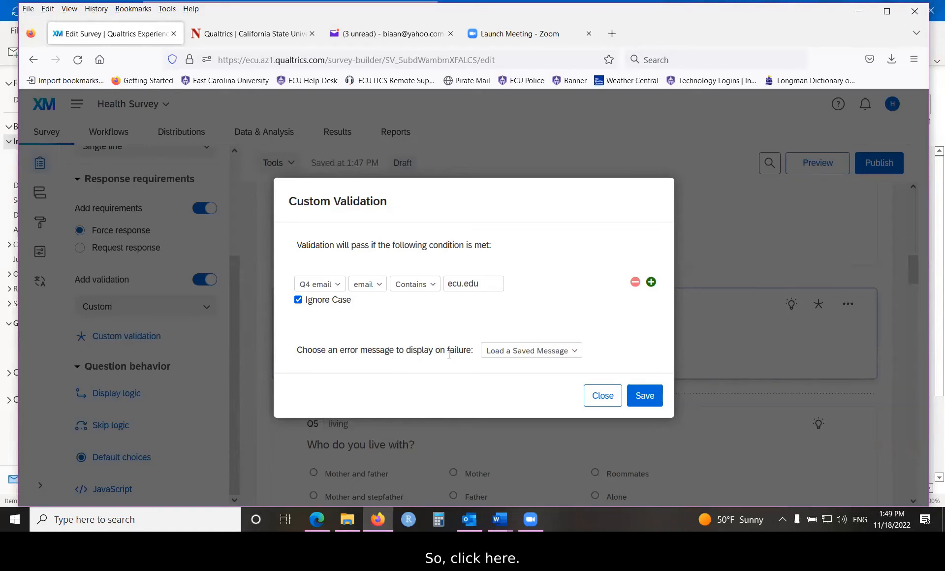
- Start a new error message in the personal library for validation failures, with the description "ECU email"
left_click(576, 352)
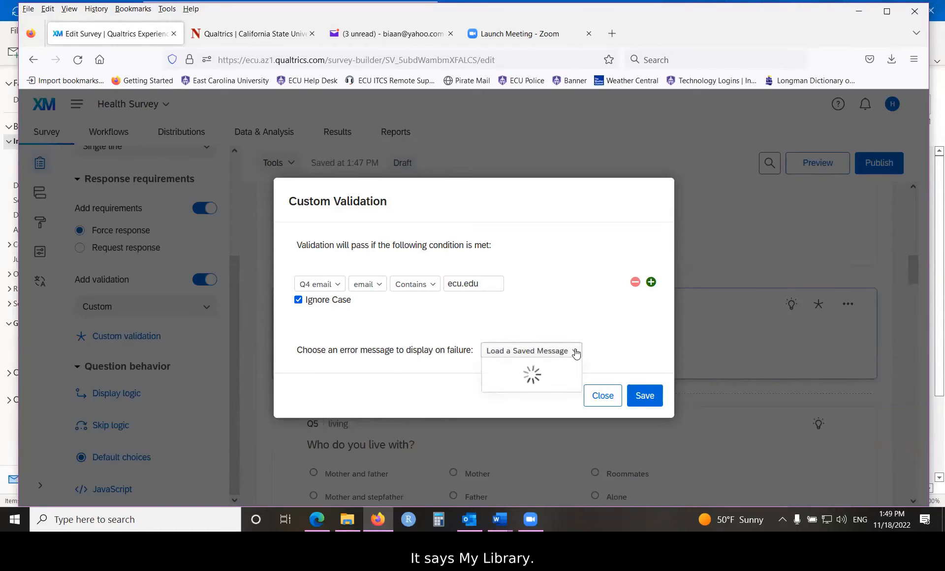
mouse_move(544, 374)
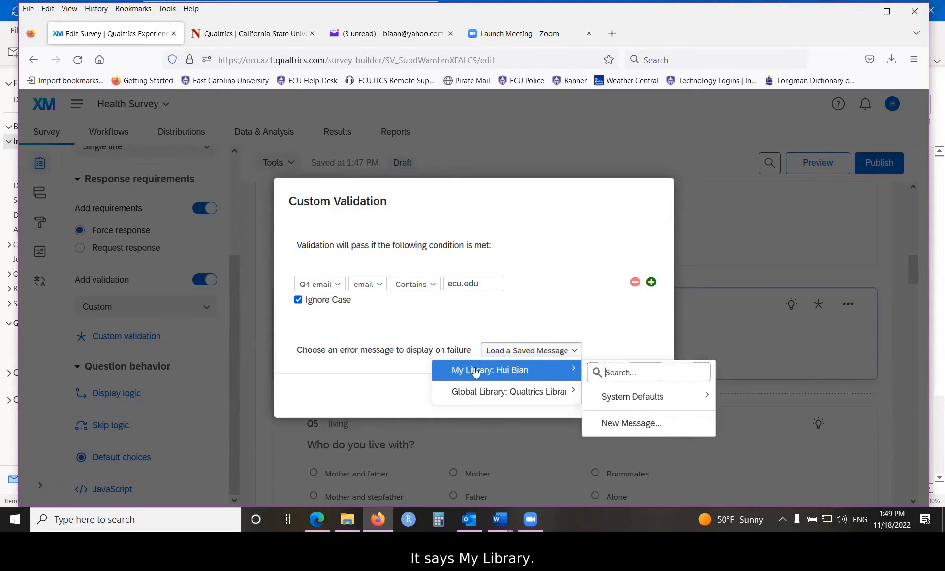
left_click(606, 428)
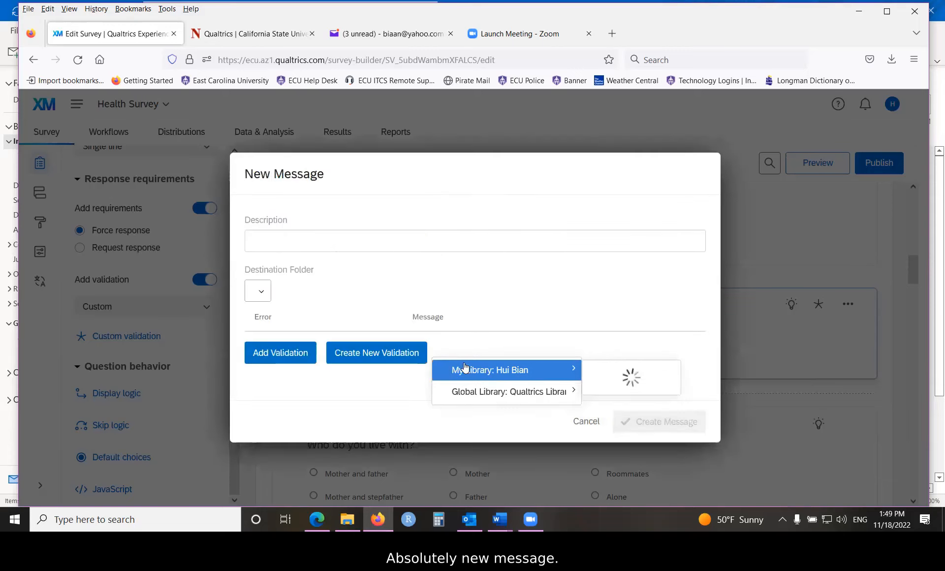
left_click(366, 235)
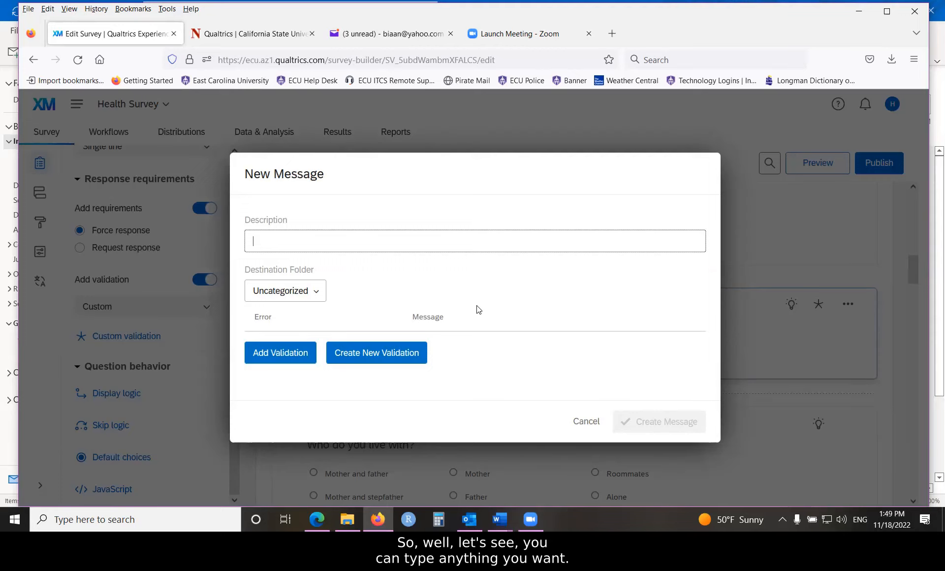
type("emai")
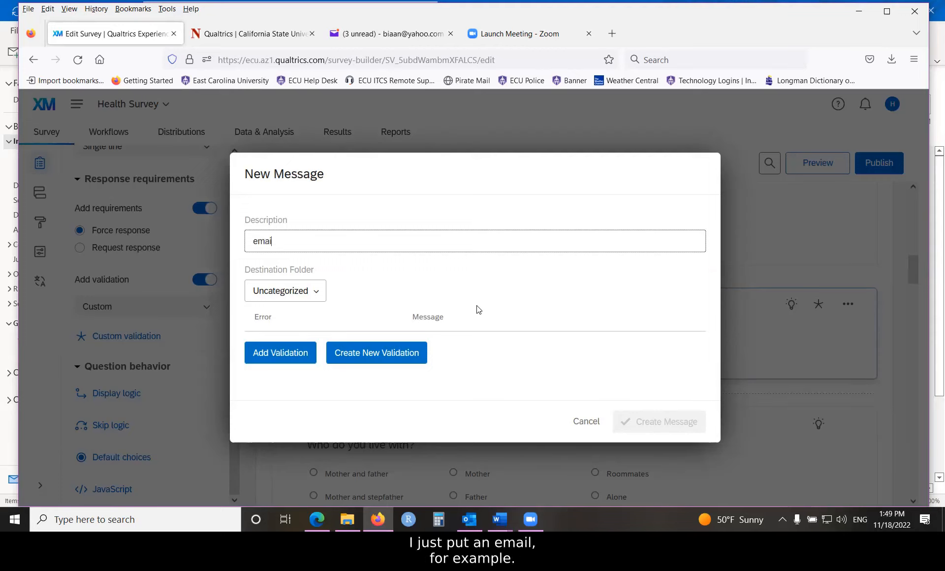
type("l")
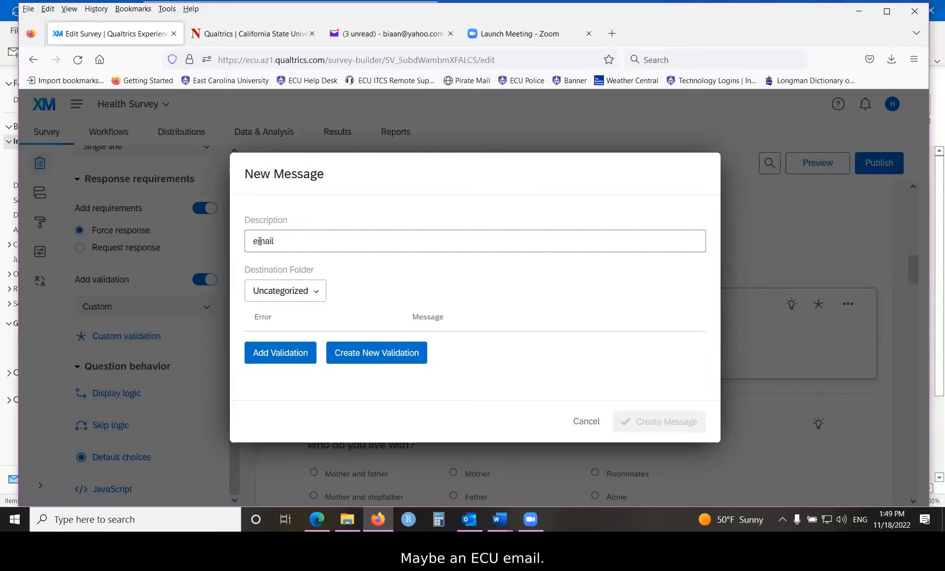
type("ECU")
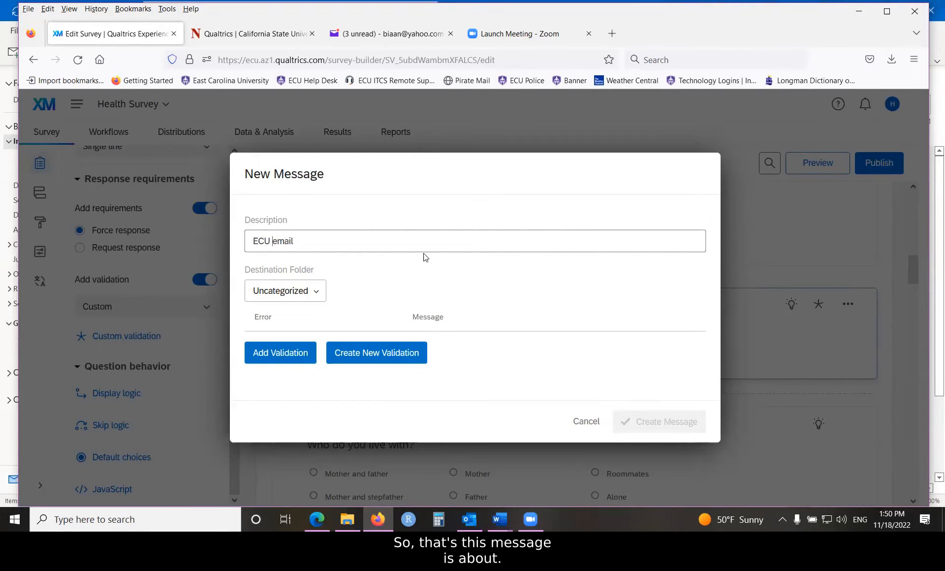
- Add a validation entry to the new message using the "Require valid email address" error
left_click(263, 354)
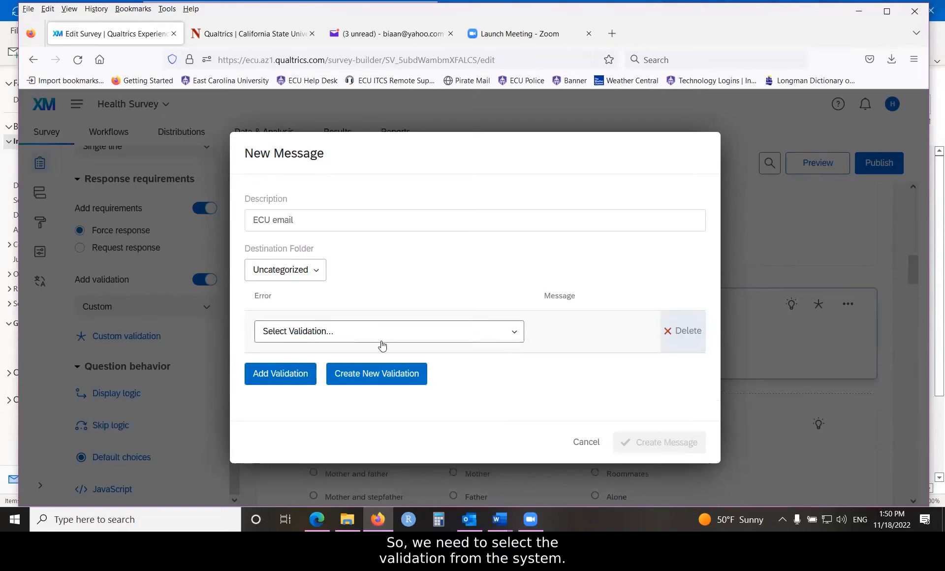
left_click(520, 342)
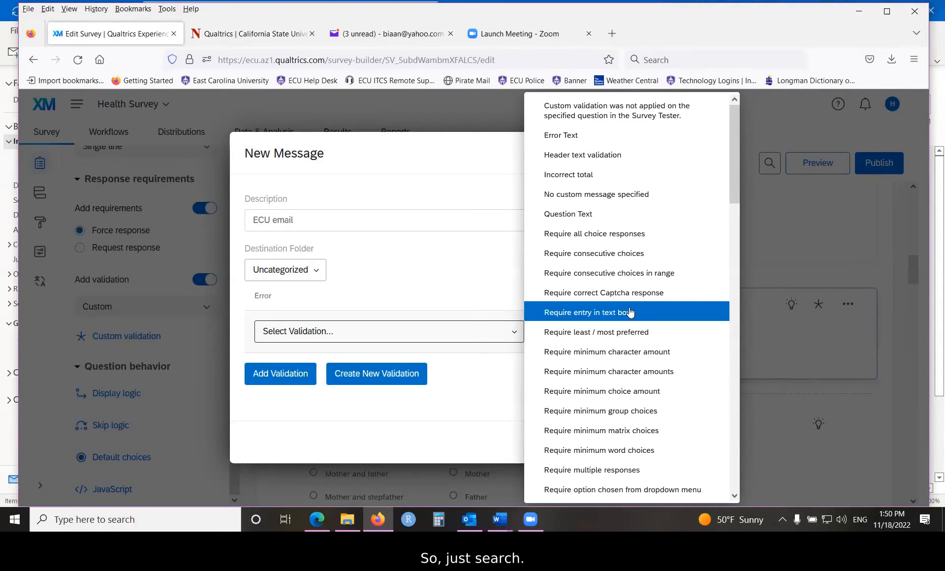
scroll(631, 312, "down", 3)
scroll(631, 312, "down", 2)
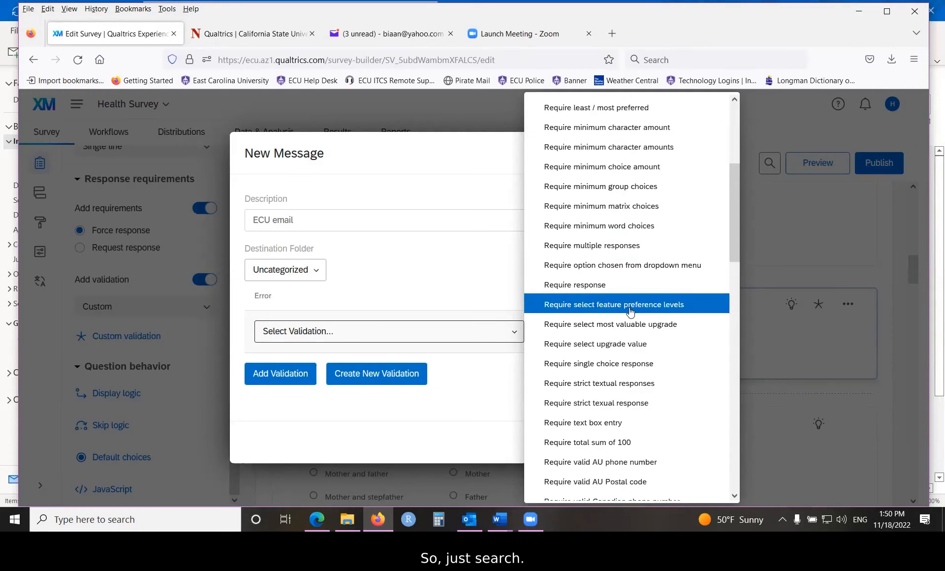
scroll(633, 336, "down", 2)
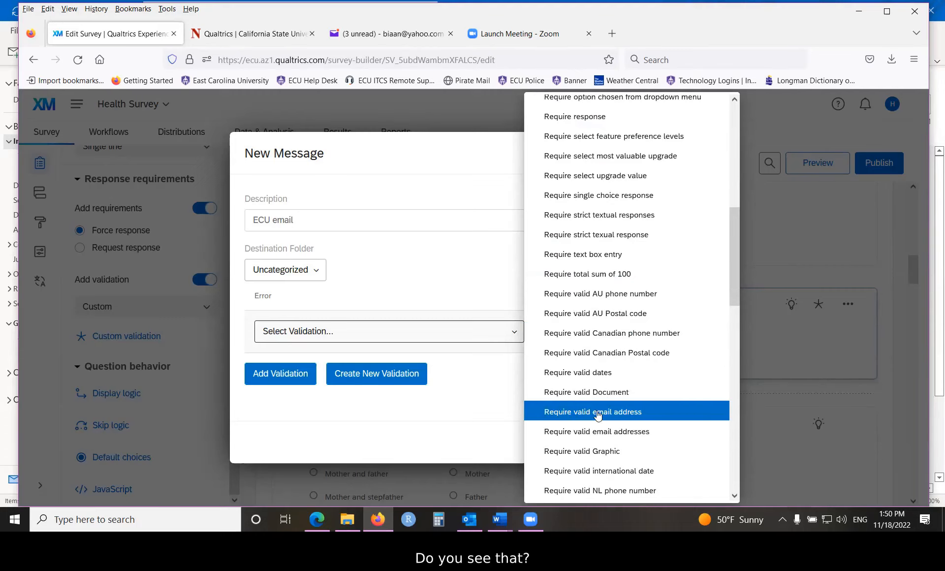
left_click(622, 415)
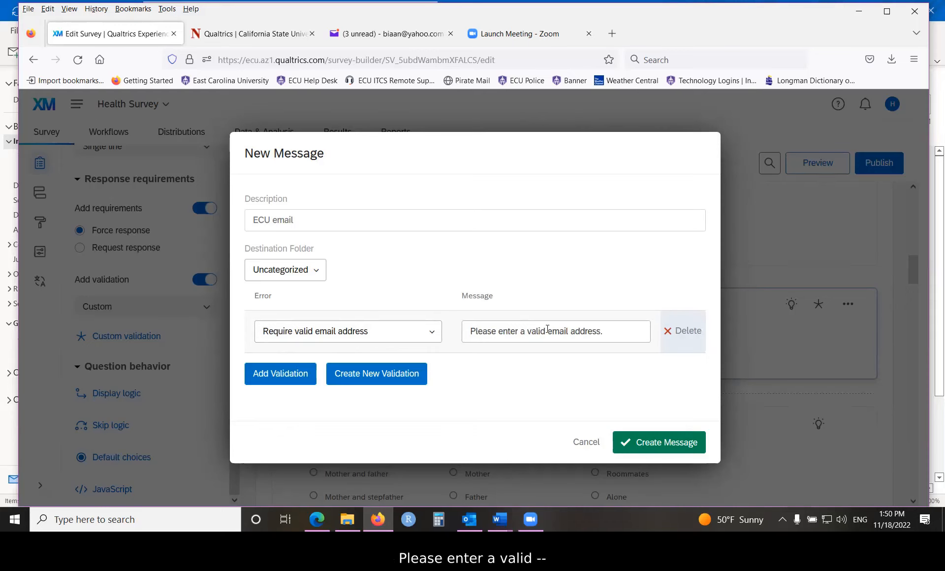
- Reword the error text as "Please enter a valid ECU email address.", create the message and save the custom validation
type("ECU")
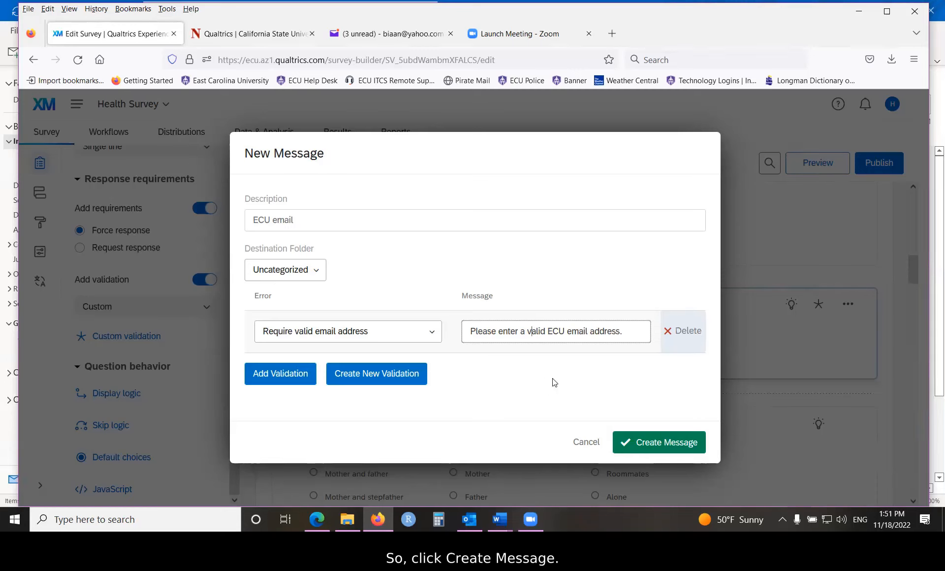
left_click(650, 446)
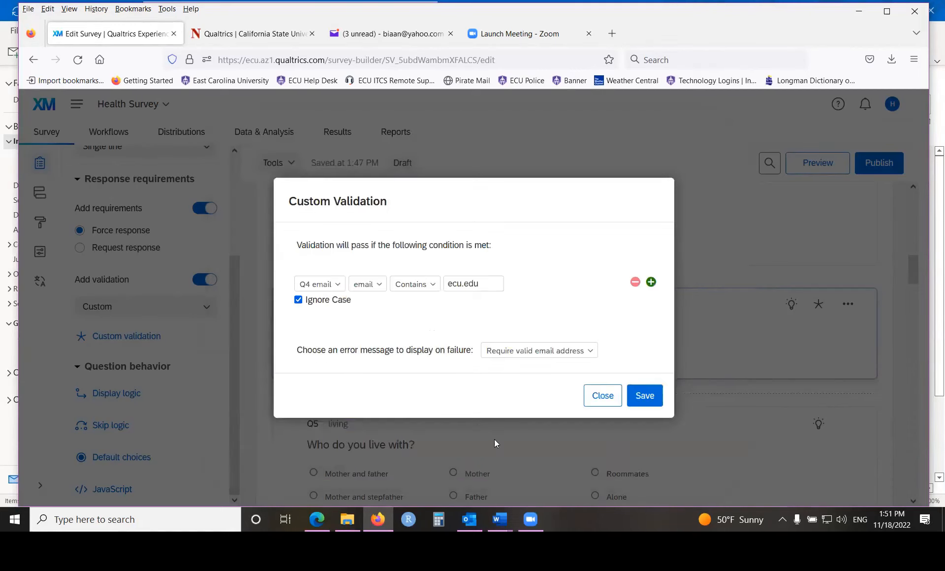
left_click(643, 400)
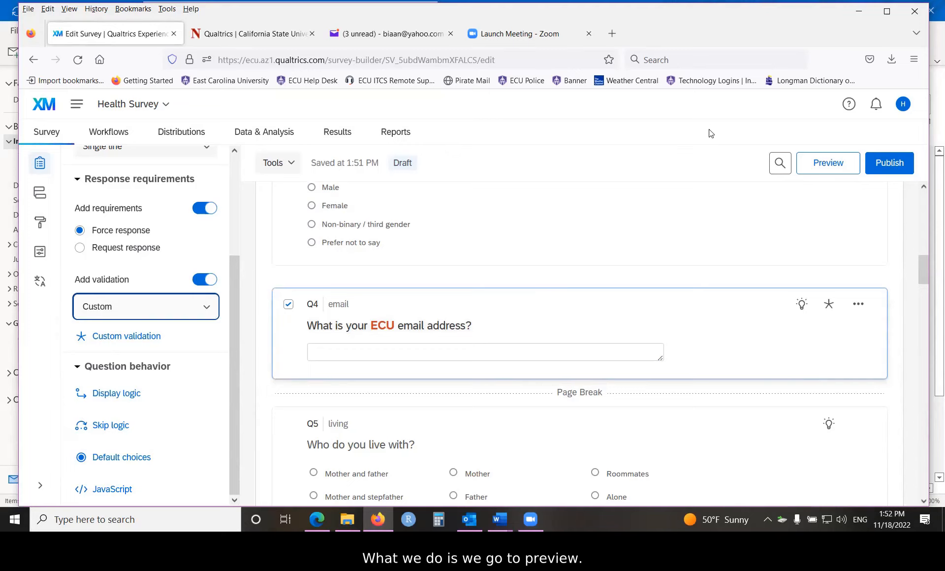
- Preview the survey past the consent page and choose Male for the sex question
left_click(827, 167)
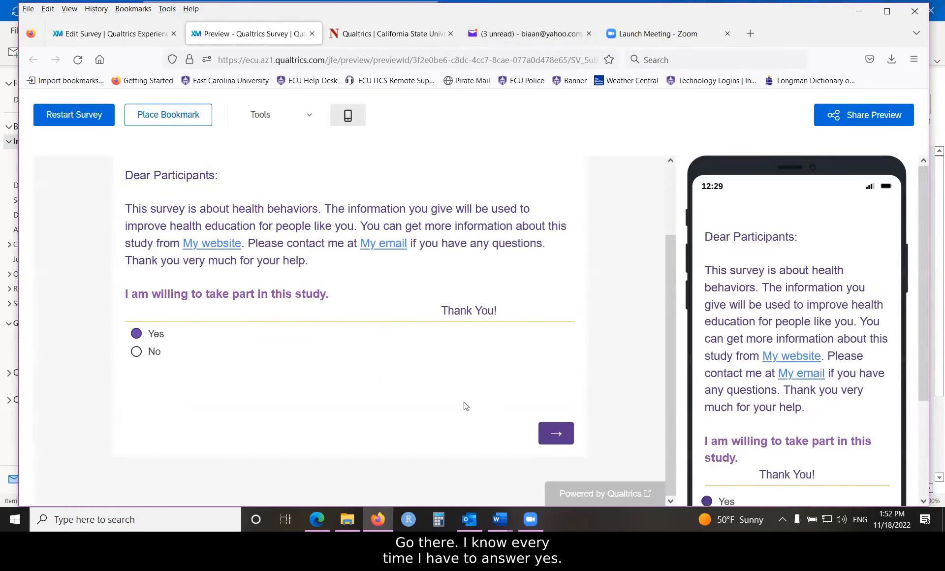
left_click(553, 436)
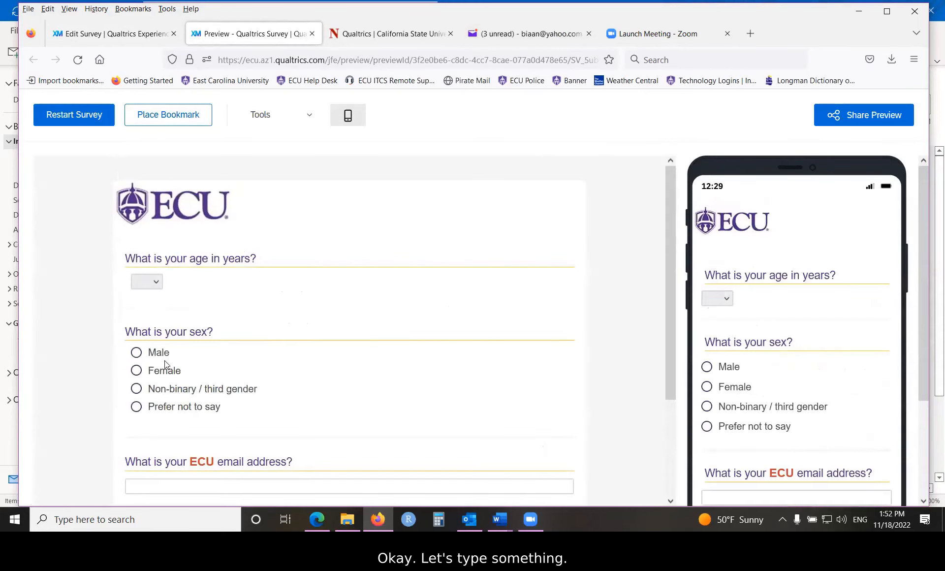
left_click(136, 353)
scroll(295, 347, "down", 3)
left_click(216, 354)
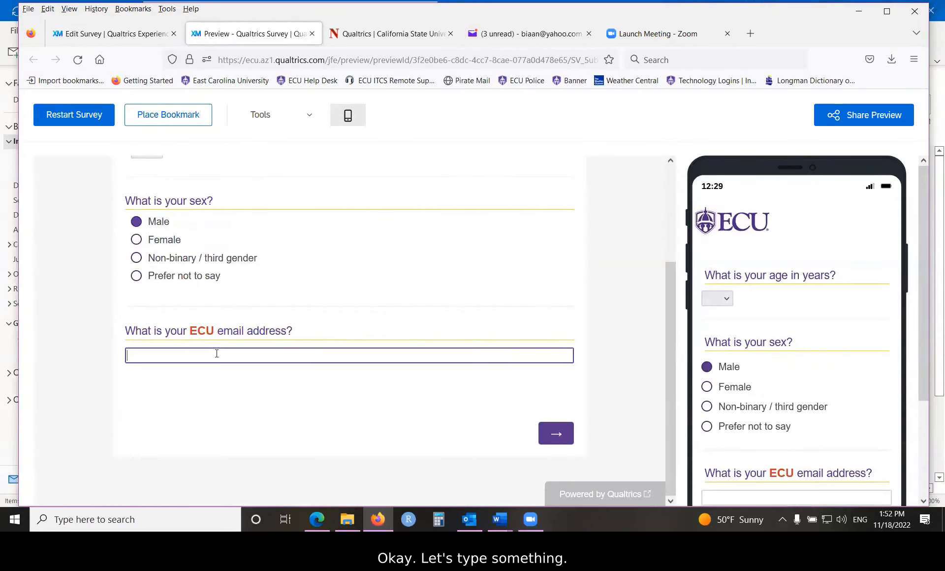
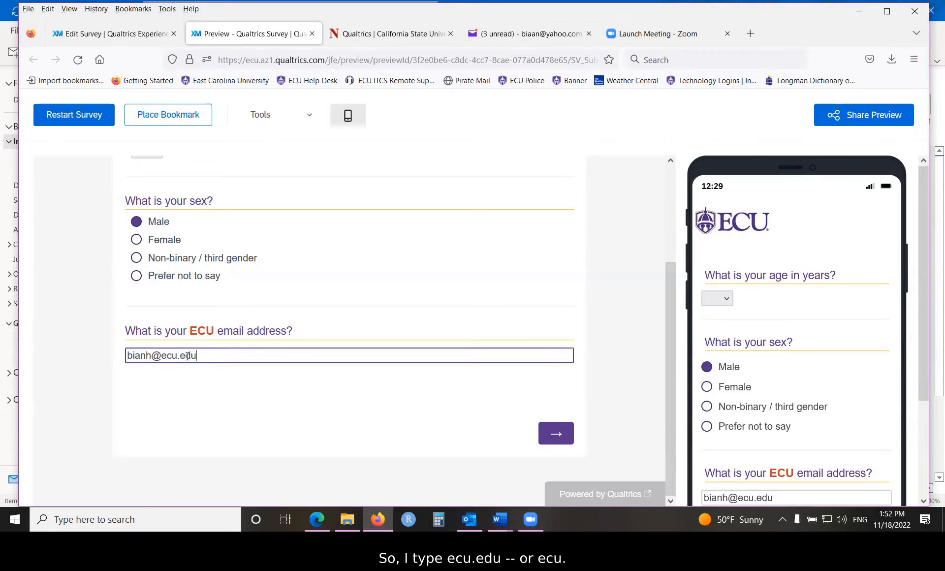
- Test the email question with an address ending in ecu.ecu by trying to continue to the next page
left_click(192, 355)
key("BackSpace")
type("c")
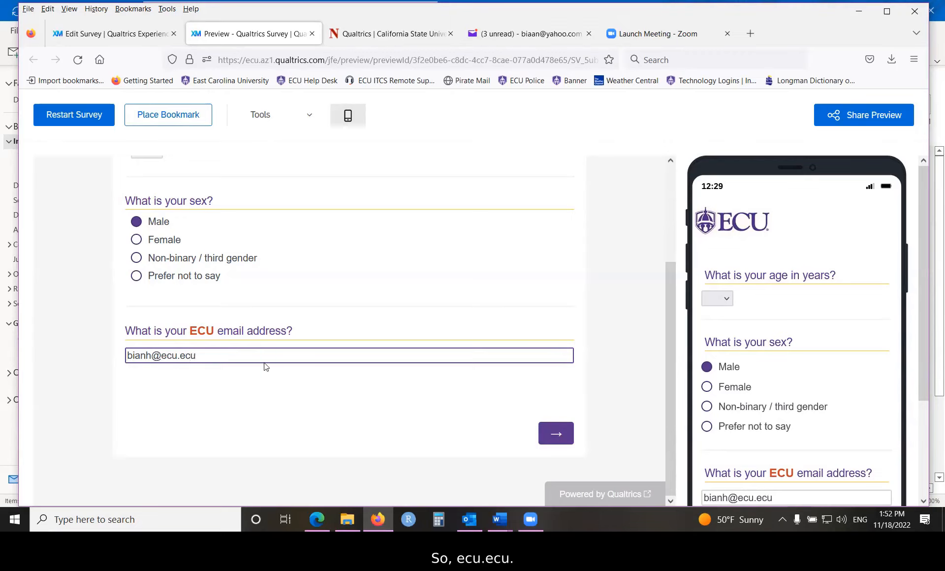
left_click(556, 436)
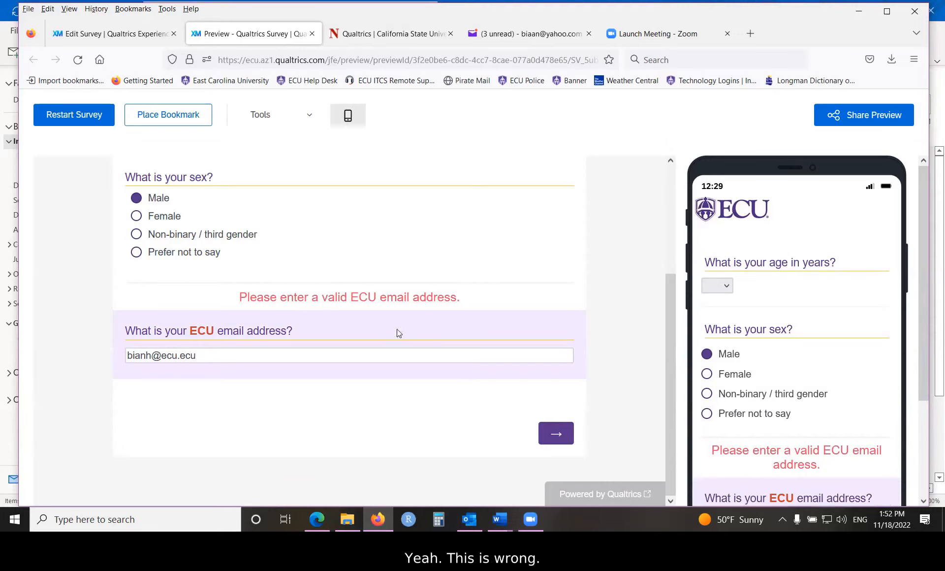
- Correct the test email address to end in ecu.edu, continue to the next page and close the preview
left_click(228, 354)
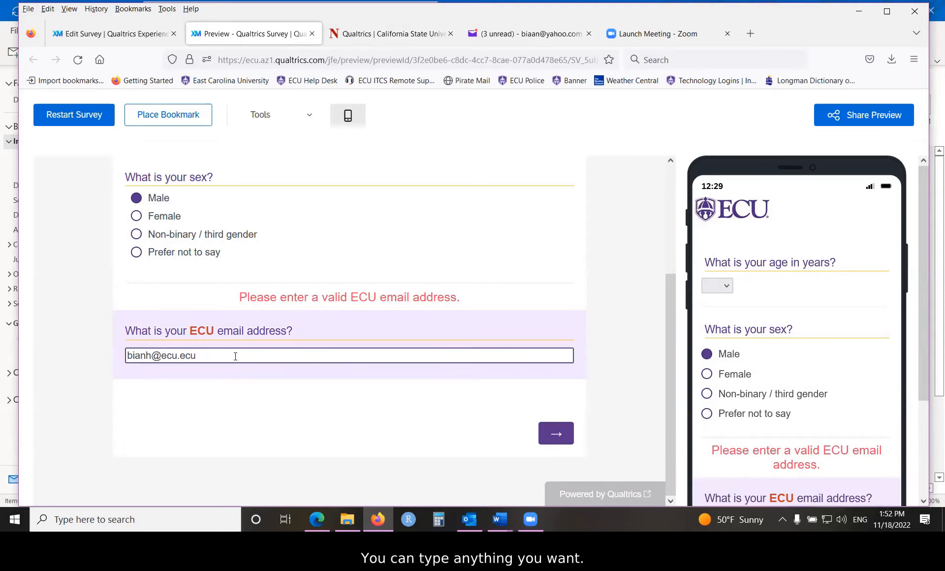
key("BackSpace")
key("BackSpace")
key("BackSpace")
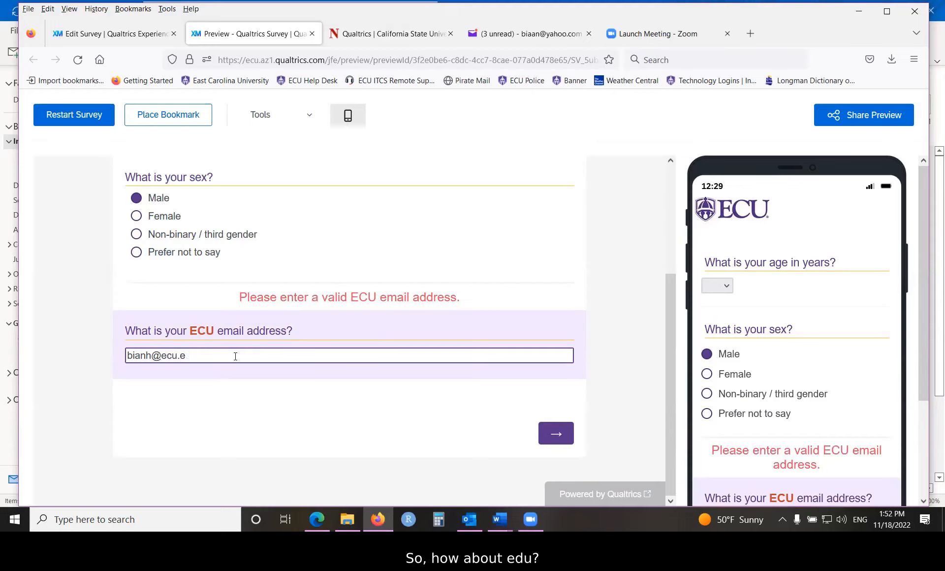
type("edu")
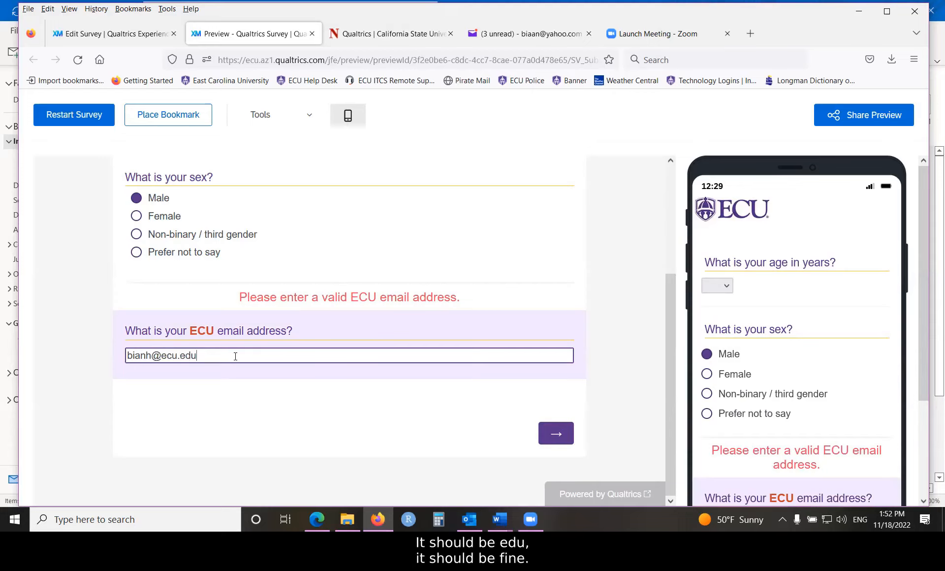
left_click(554, 434)
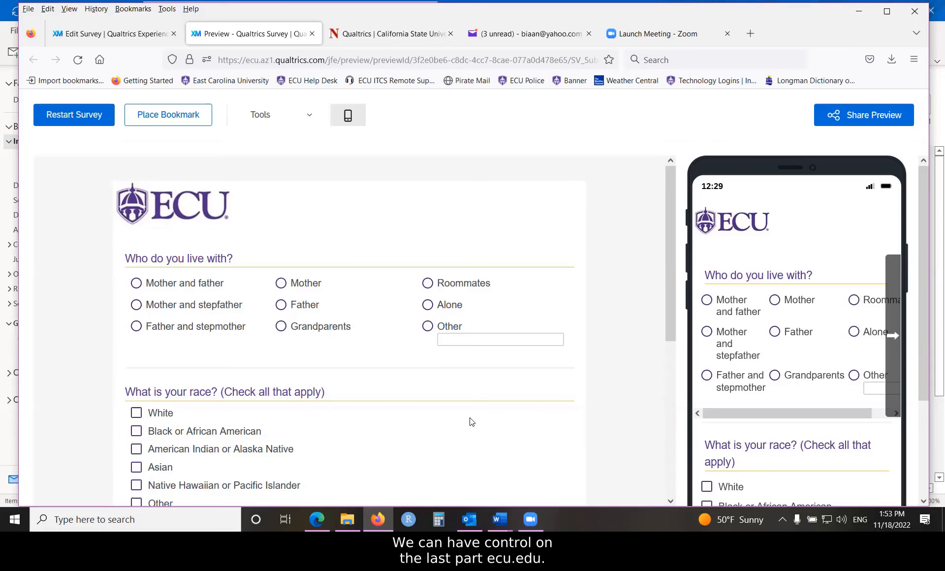
scroll(405, 374, "down", 3)
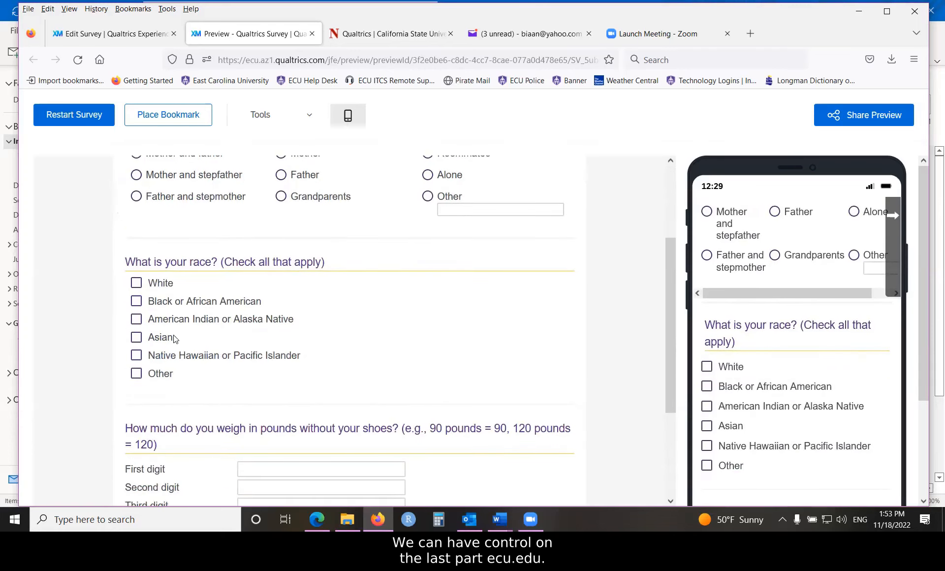
left_click(312, 34)
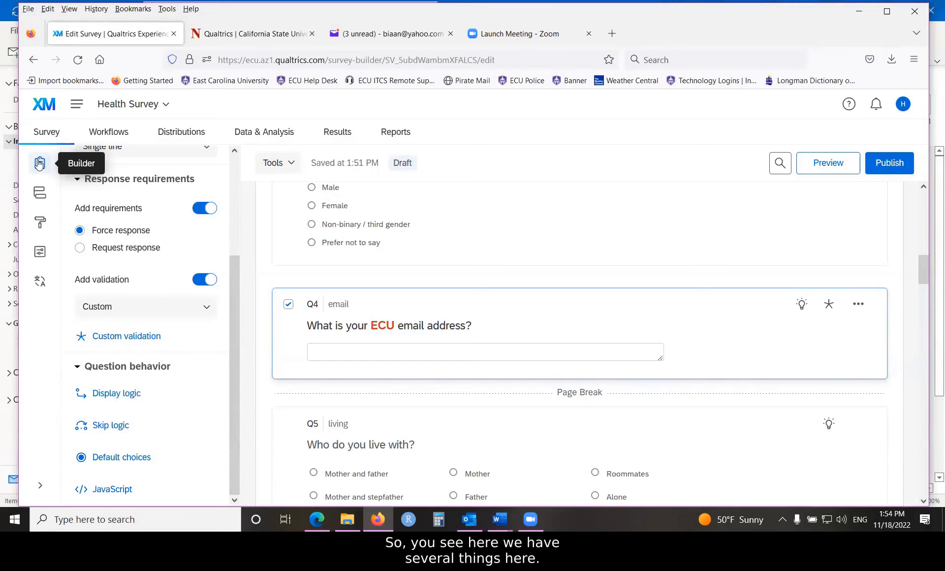
- Open the general survey options, turn on question numbers for respondents and turn them back off
left_click(39, 254)
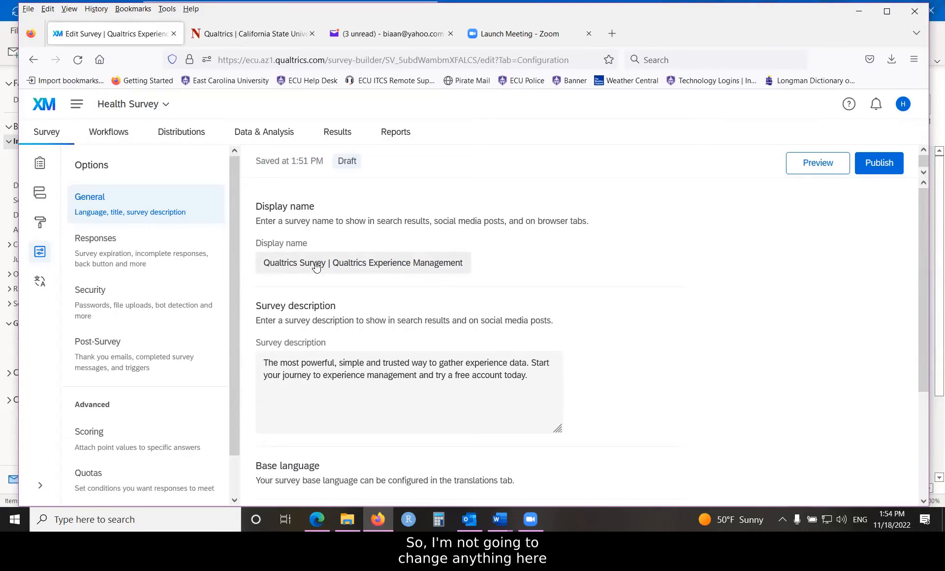
scroll(376, 279, "down", 1)
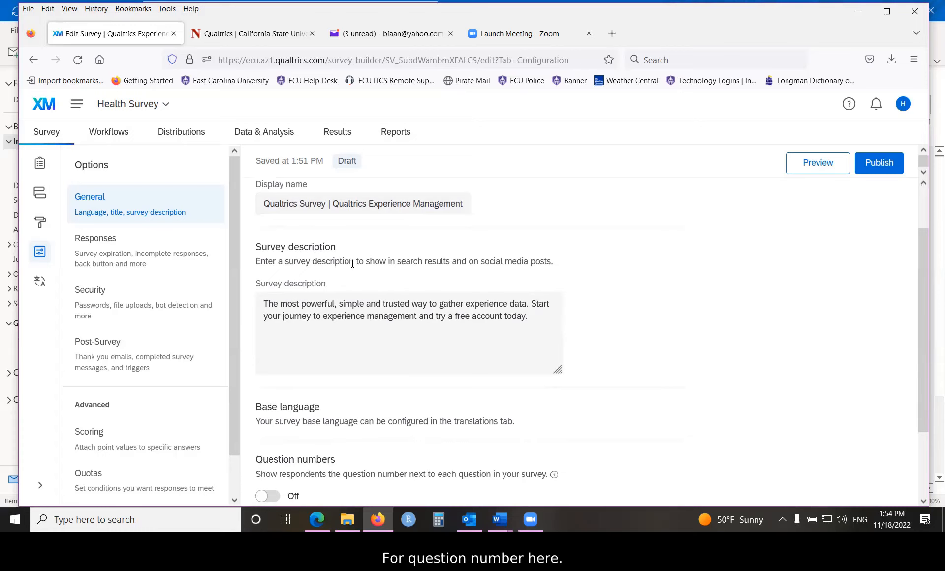
scroll(354, 267, "down", 2)
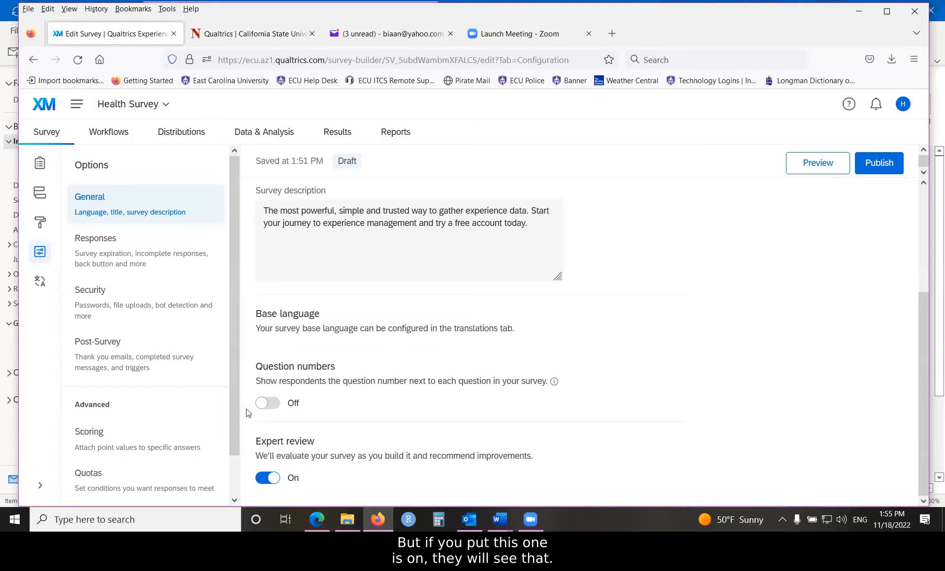
left_click(268, 403)
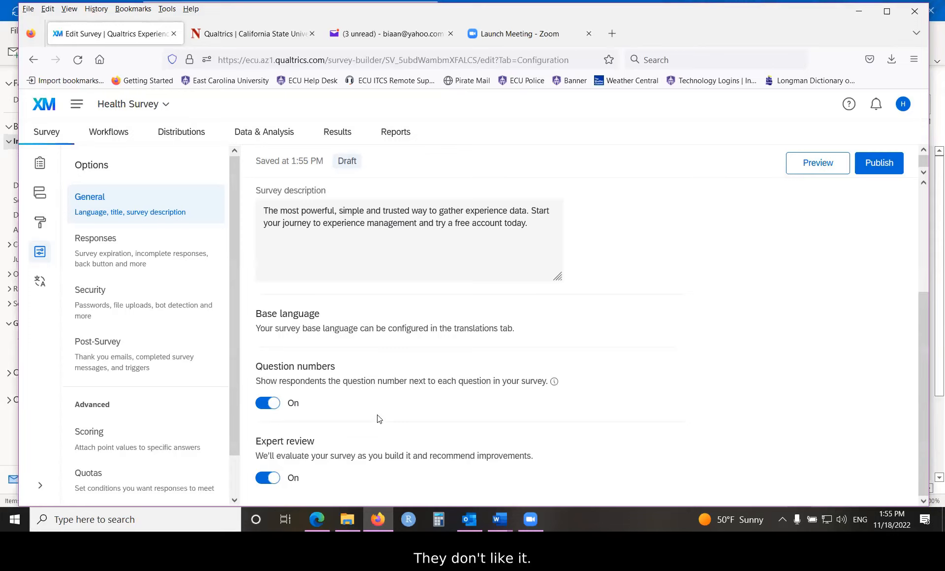
left_click(261, 404)
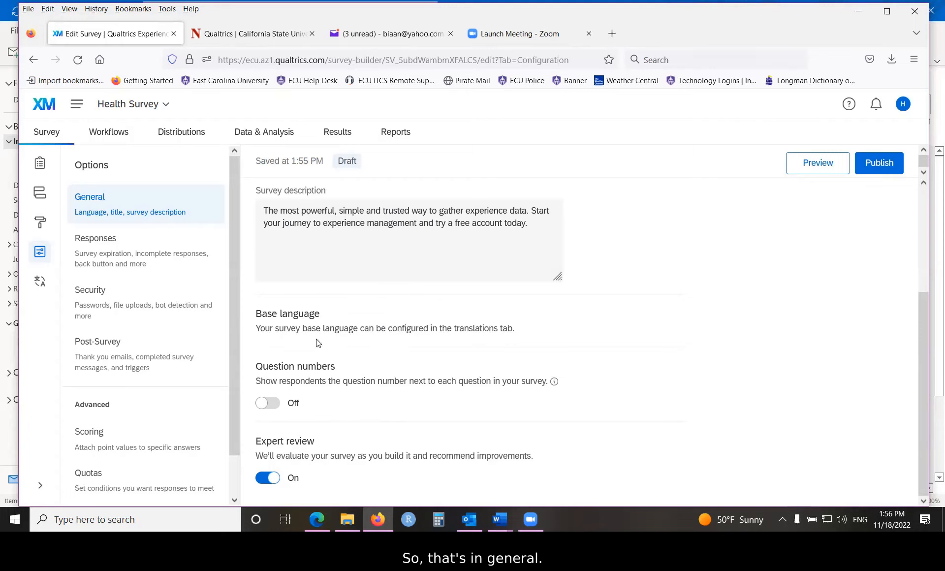
- Enable the back button in the survey's response options and review the settings for incomplete survey responses
left_click(112, 247)
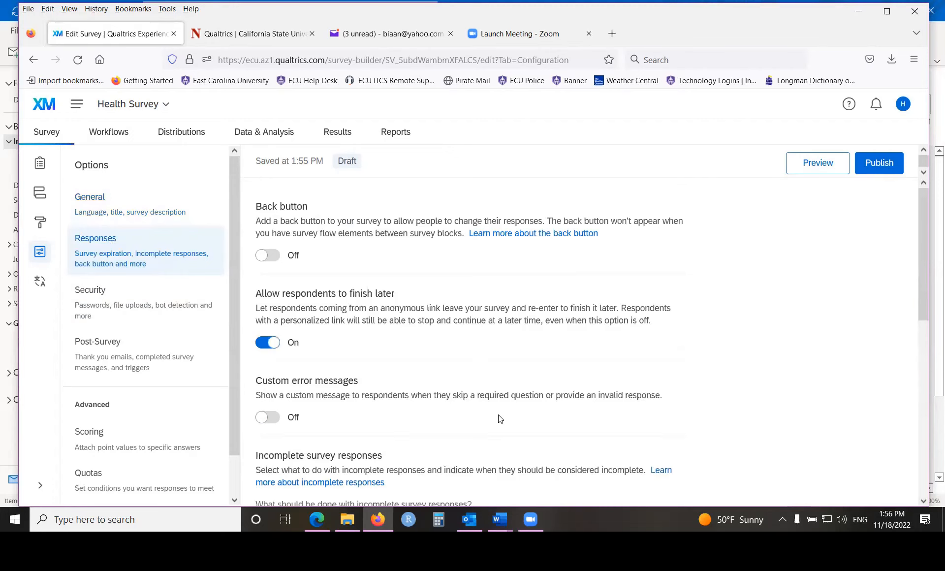
left_click(269, 255)
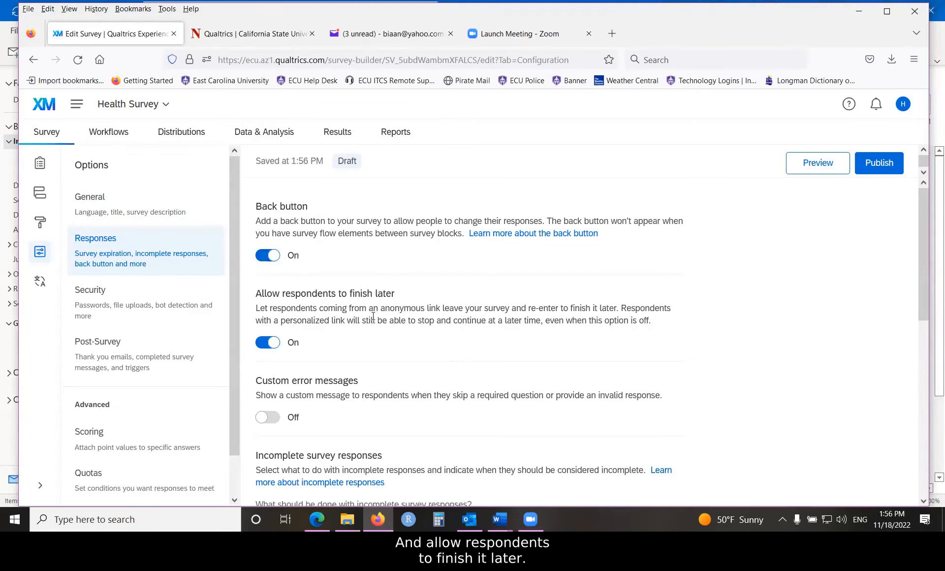
scroll(373, 317, "down", 3)
scroll(349, 246, "up", 1)
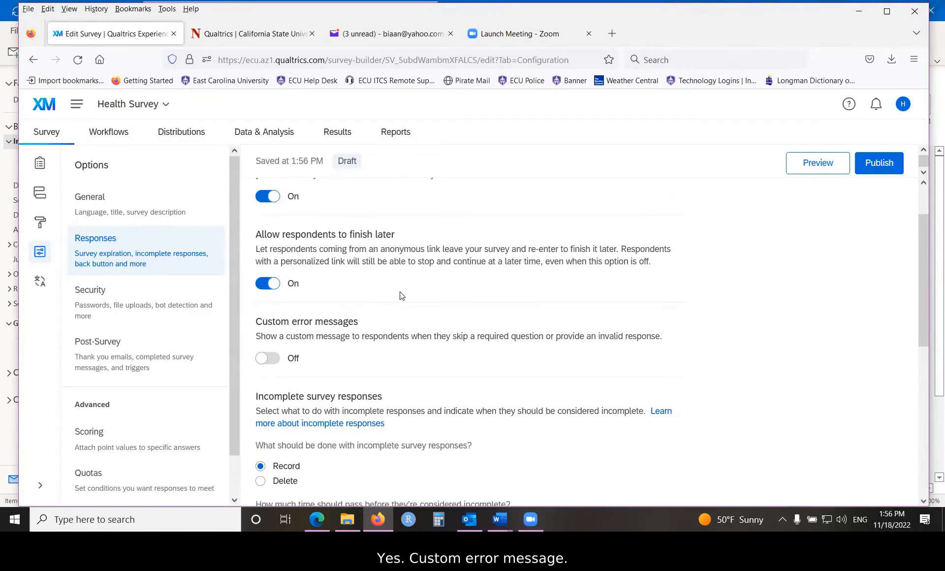
scroll(402, 295, "down", 1)
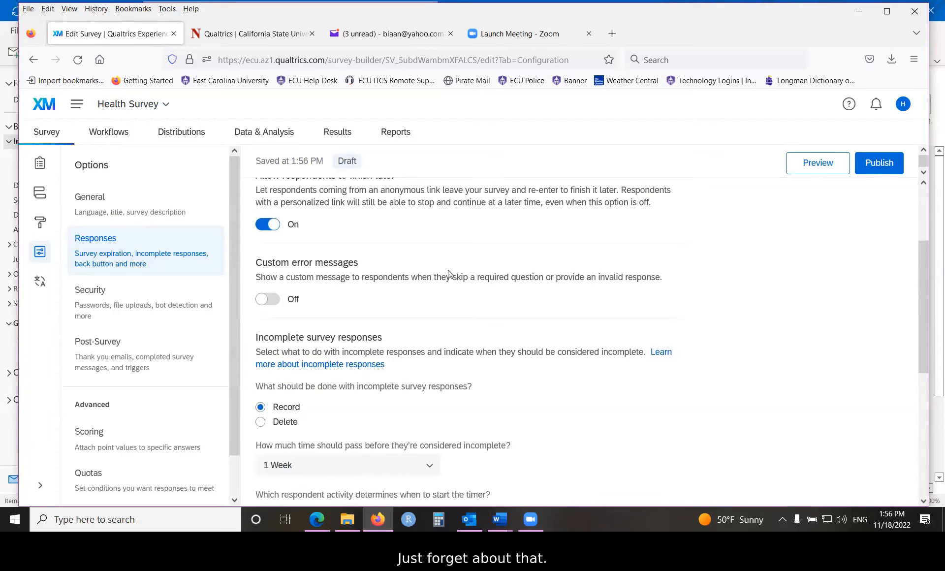
scroll(439, 274, "down", 1)
scroll(439, 273, "down", 1)
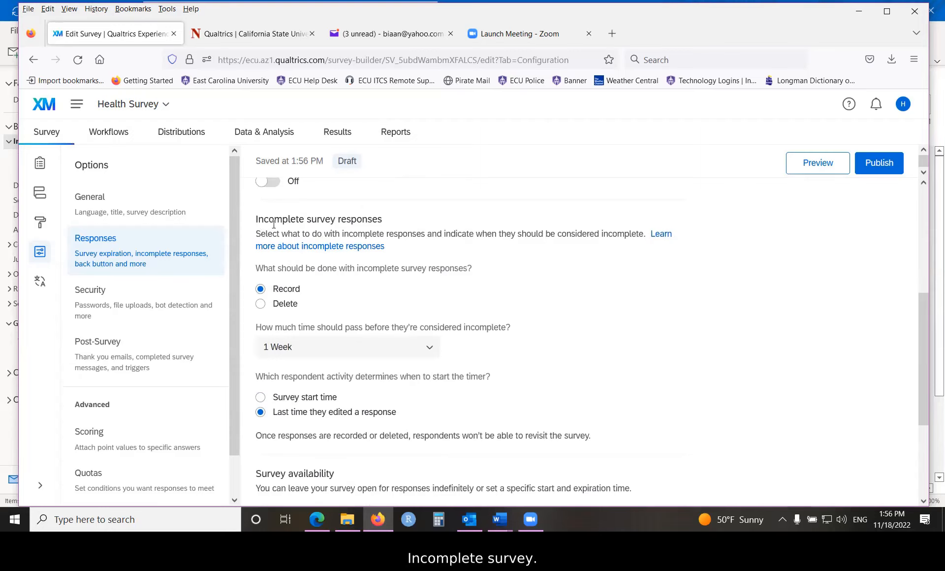
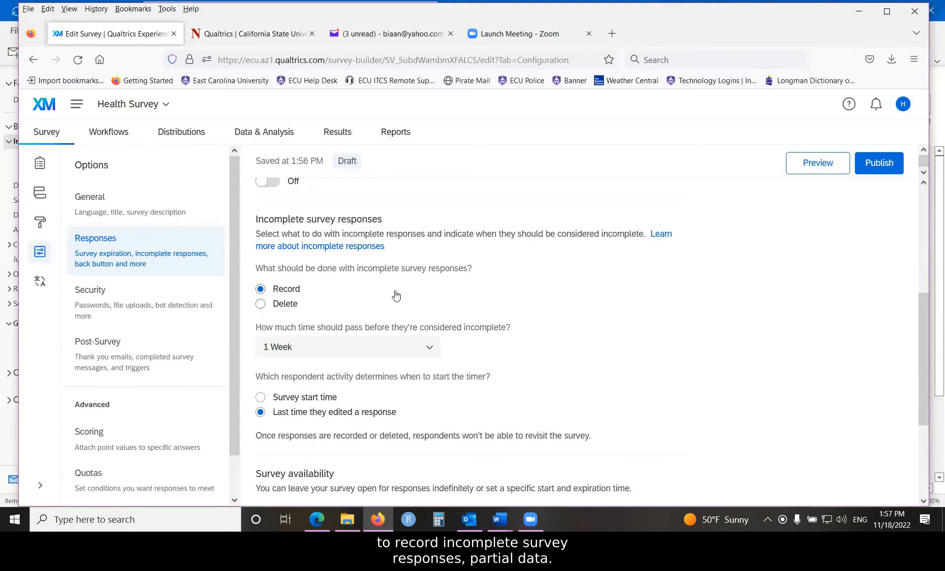
- Review the response options for the incomplete-response timer, survey availability and inactive survey message
scroll(396, 295, "down", 3)
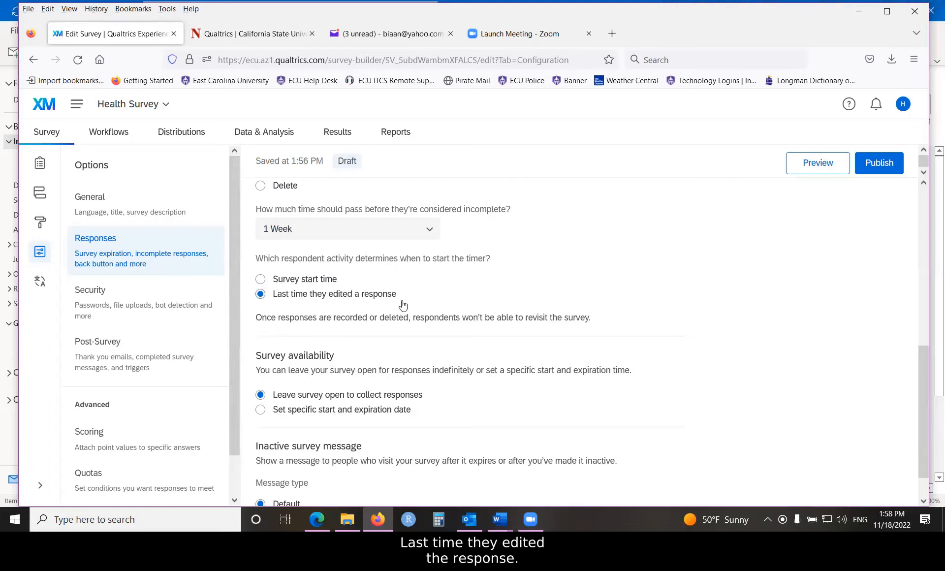
scroll(402, 306, "down", 1)
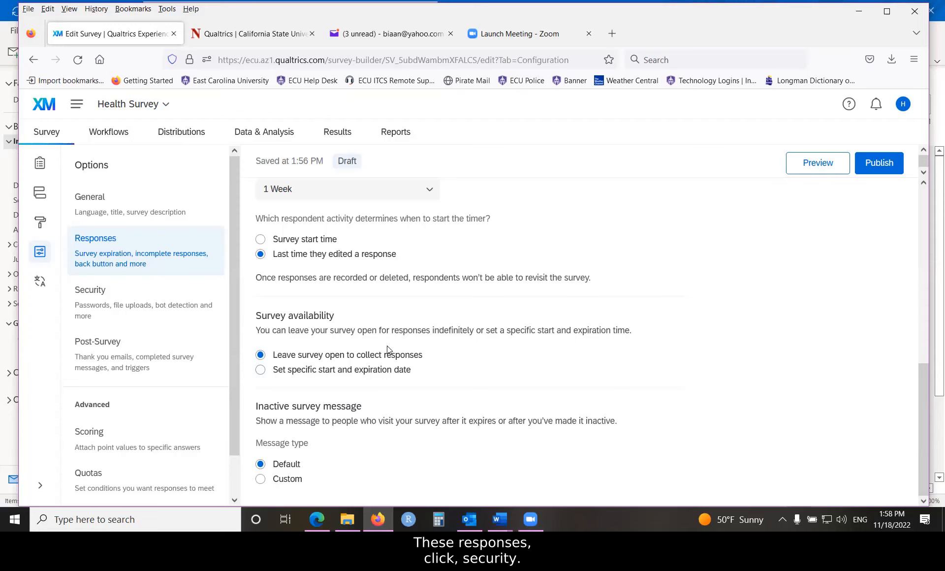
scroll(387, 346, "up", 5)
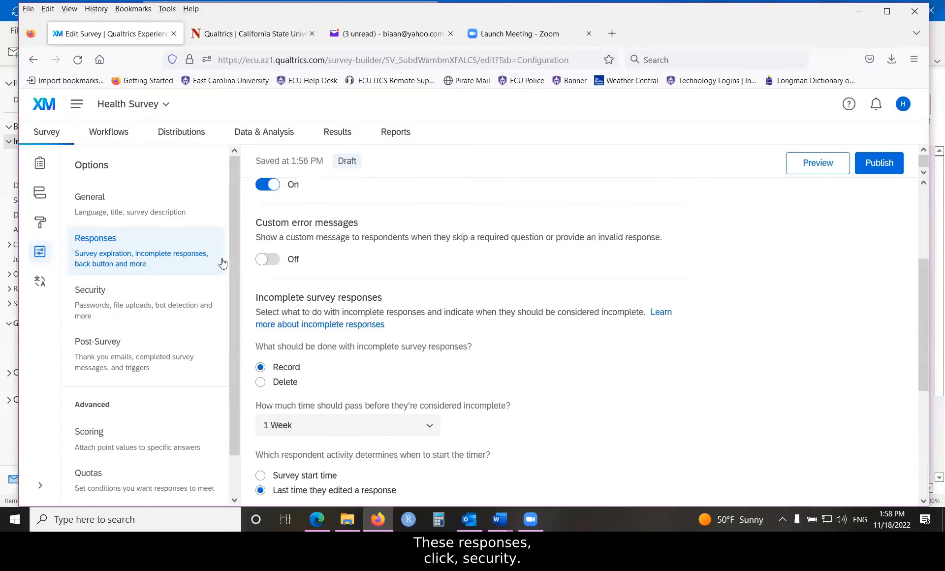
- Open the survey's security options and turn on Prevent multiple submissions
left_click(132, 284)
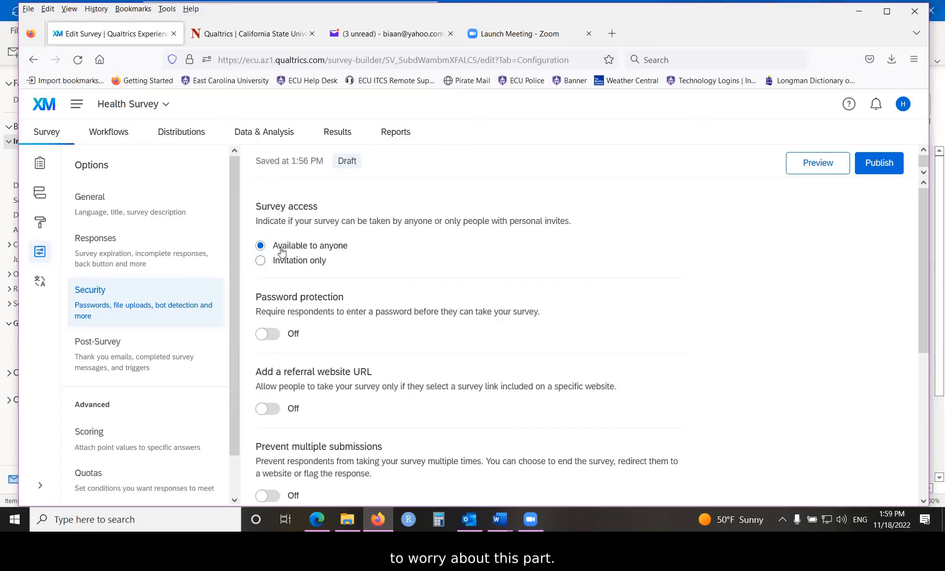
scroll(341, 254, "down", 2)
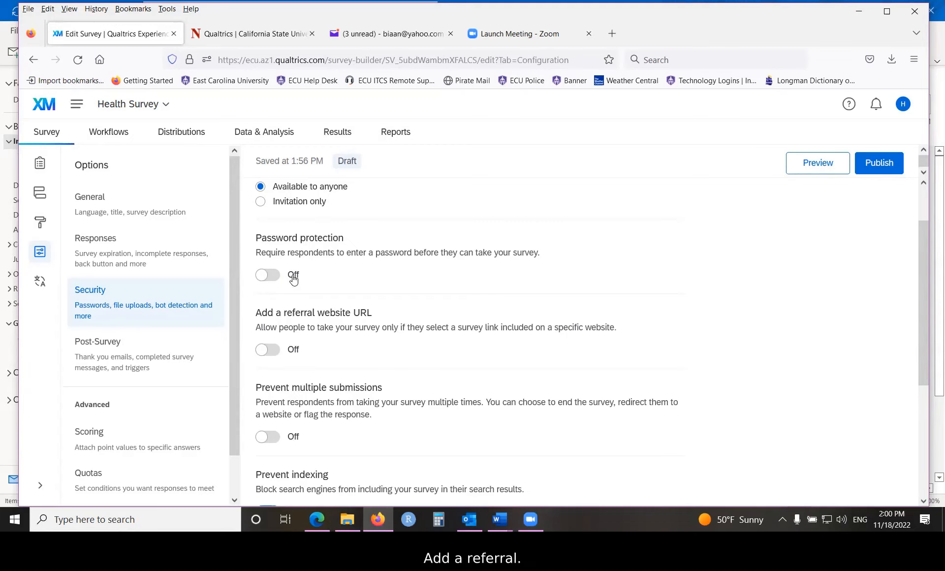
scroll(311, 263, "down", 2)
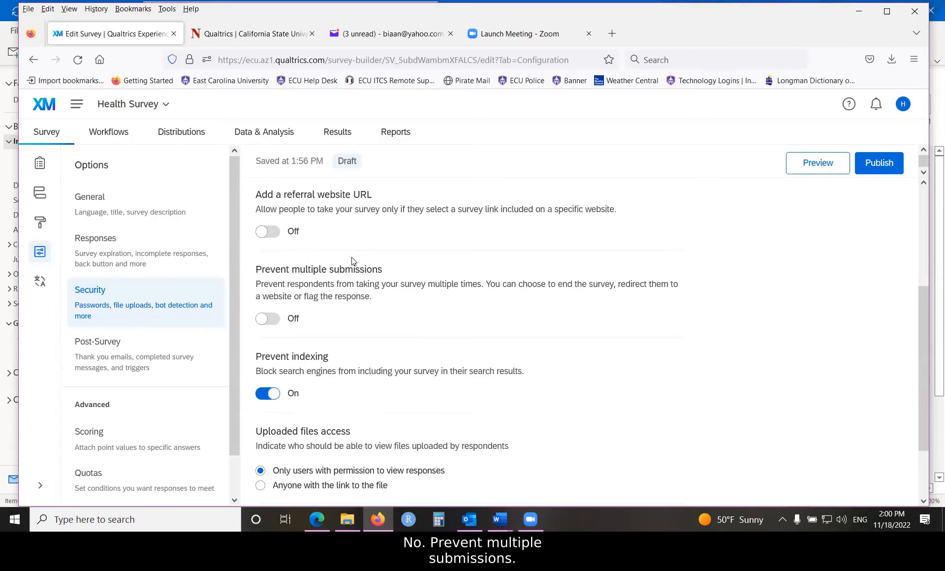
scroll(295, 242, "down", 1)
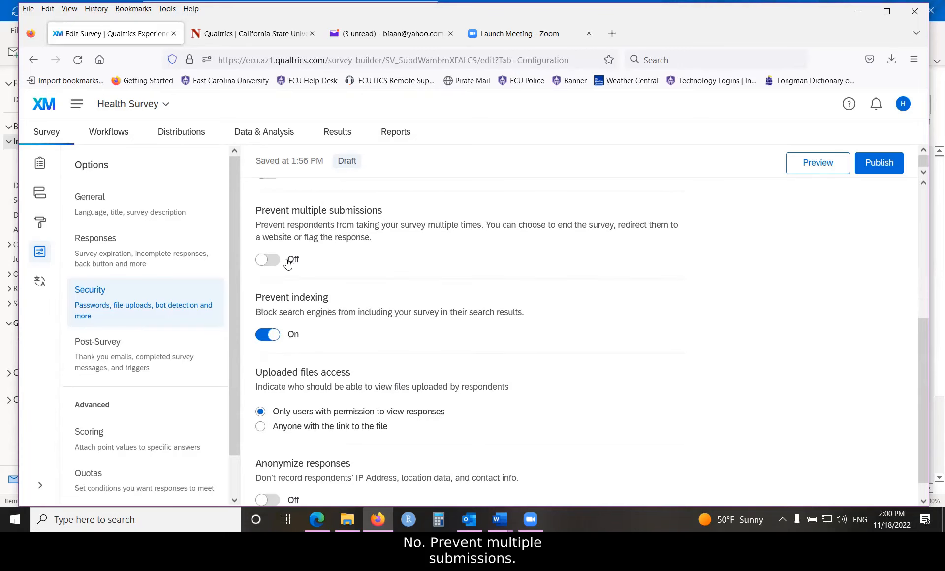
left_click(289, 262)
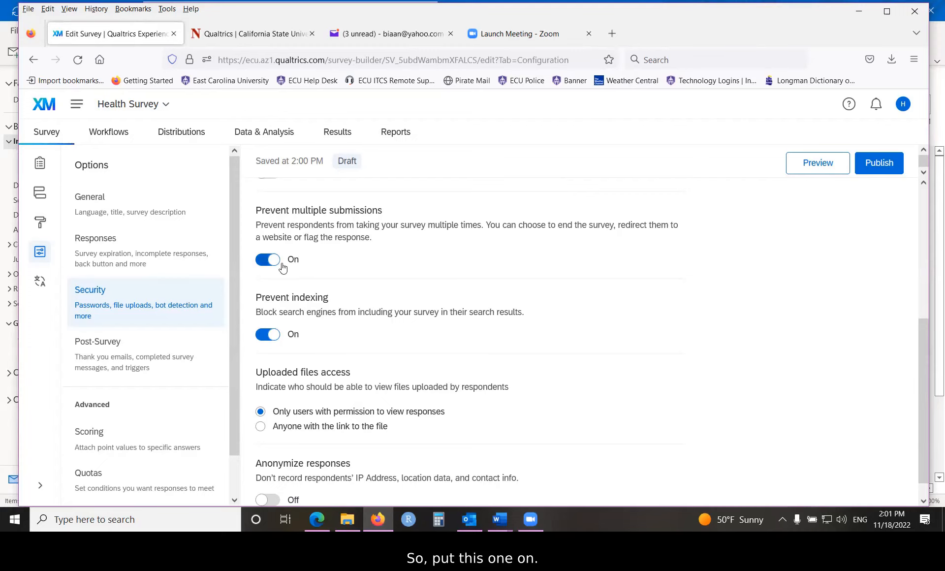
- Turn on Anonymize responses in the security options and turn it back off
scroll(390, 287, "down", 1)
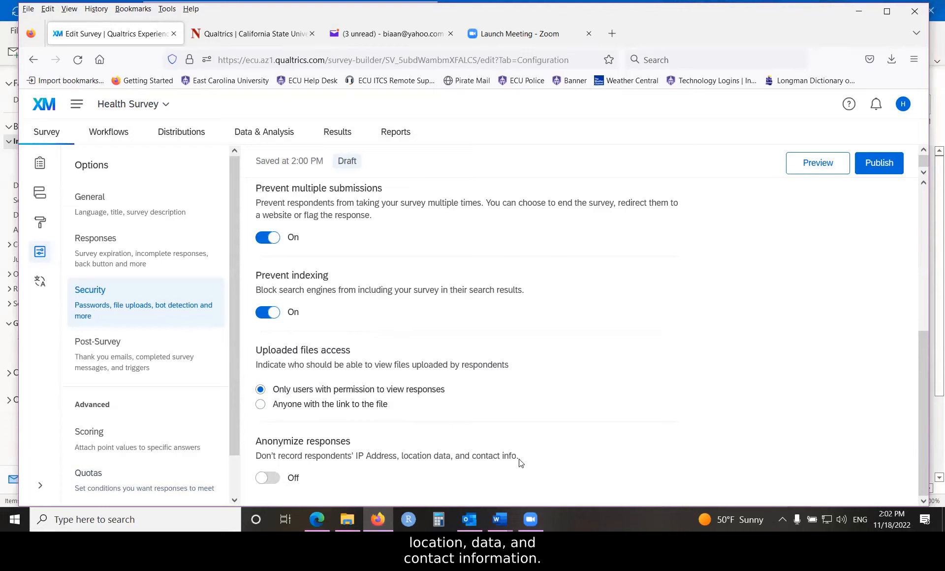
left_click(291, 484)
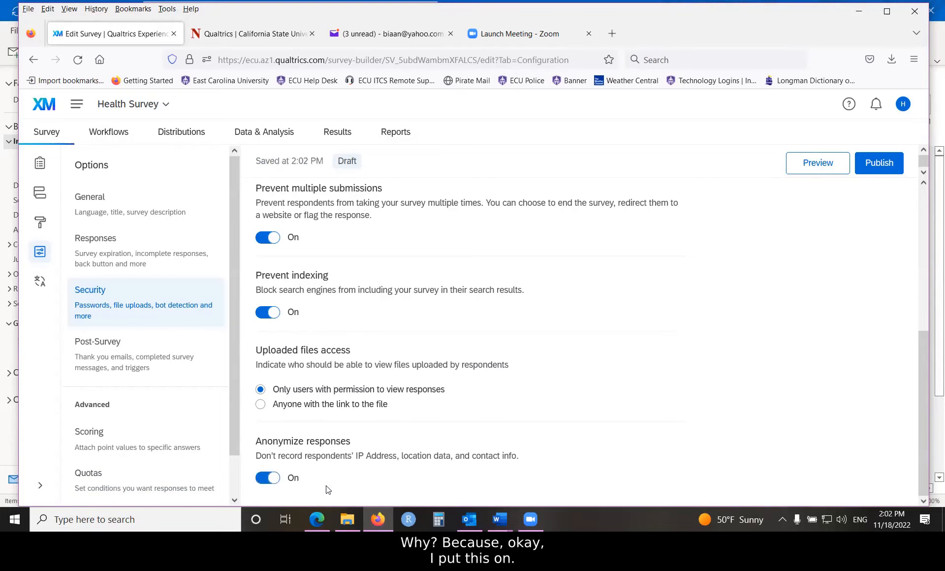
left_click(263, 481)
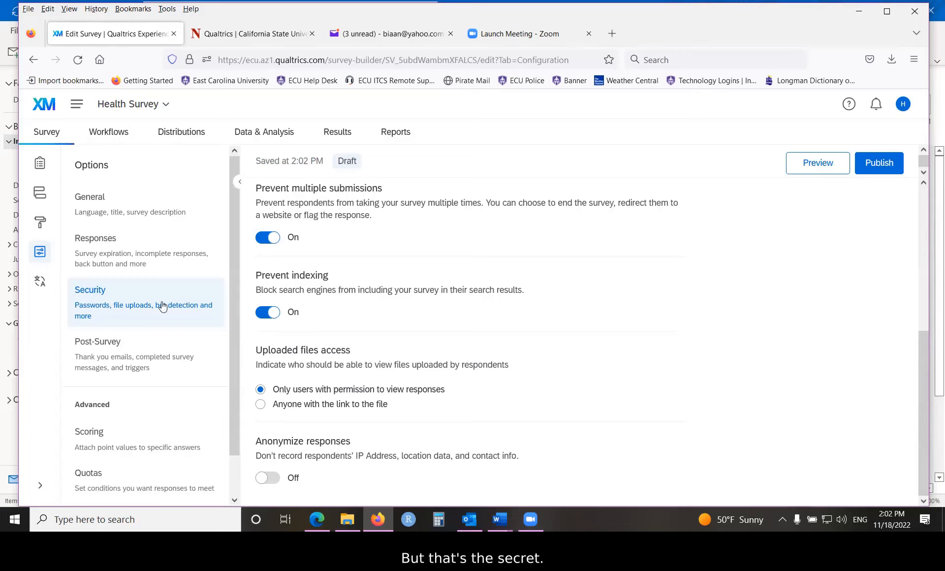
- Open the post-survey options and review the thank you email, completed-survey message and trigger settings
scroll(153, 307, "down", 1)
left_click(107, 311)
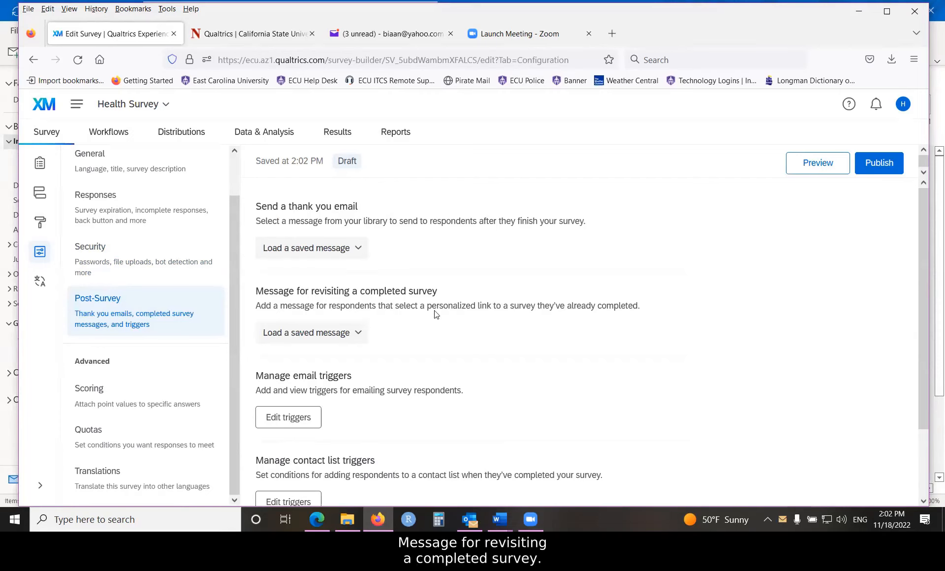
scroll(433, 313, "down", 2)
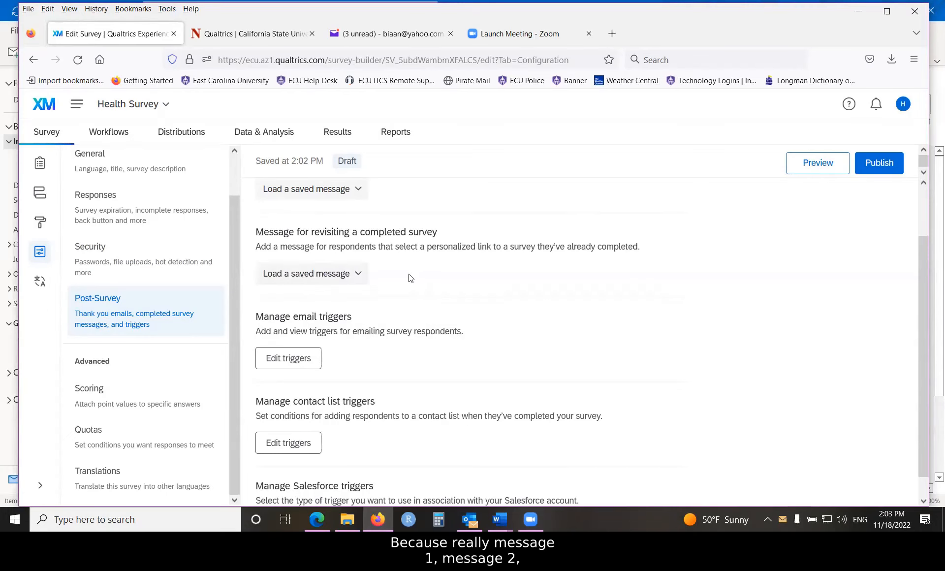
scroll(408, 277, "up", 2)
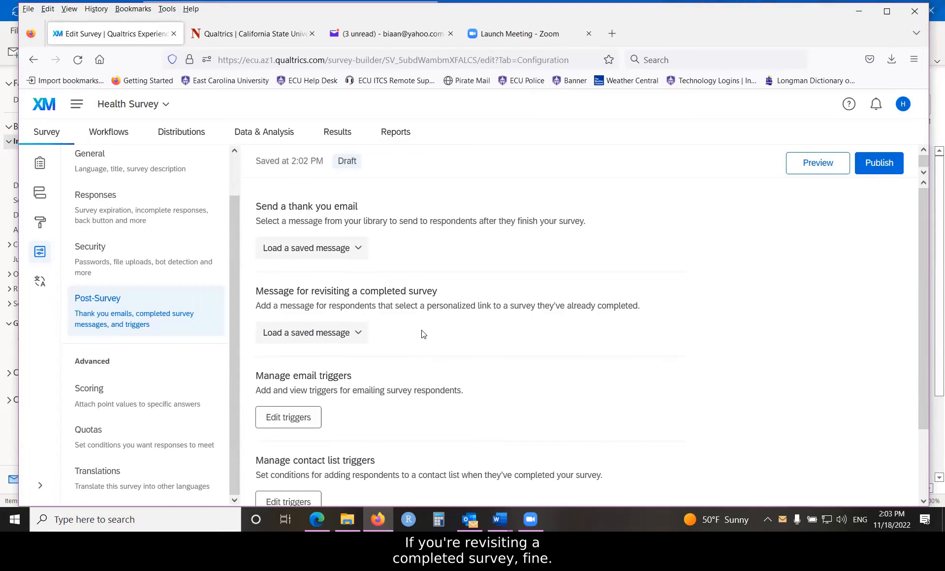
scroll(409, 323, "down", 3)
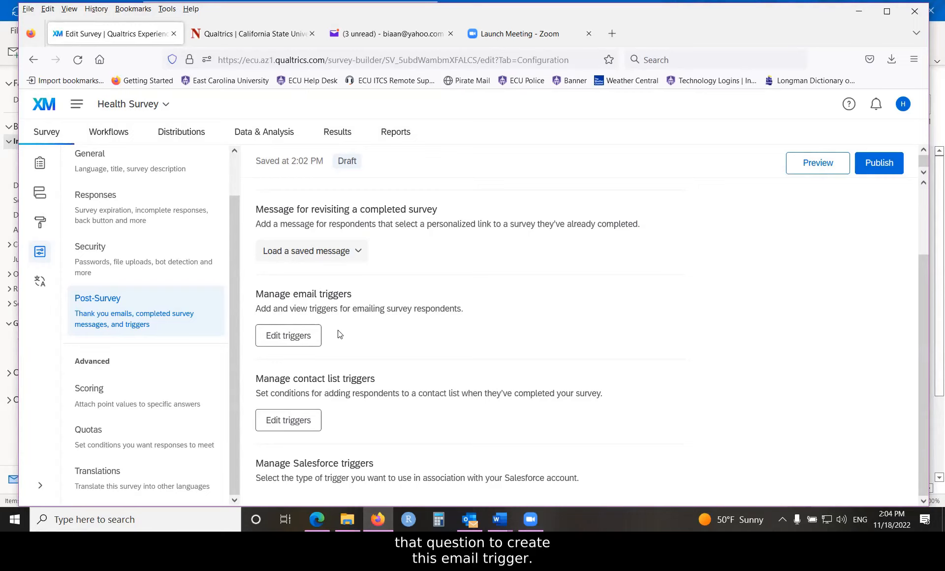
- Open the email triggers for editing and set the survey-completion email's subject to "Thank you !"
left_click(286, 336)
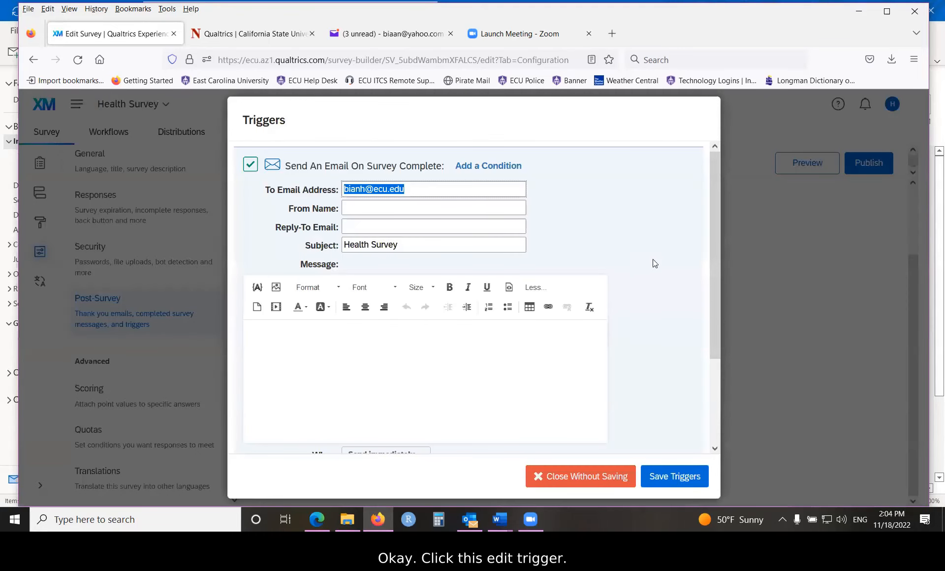
left_click(432, 188)
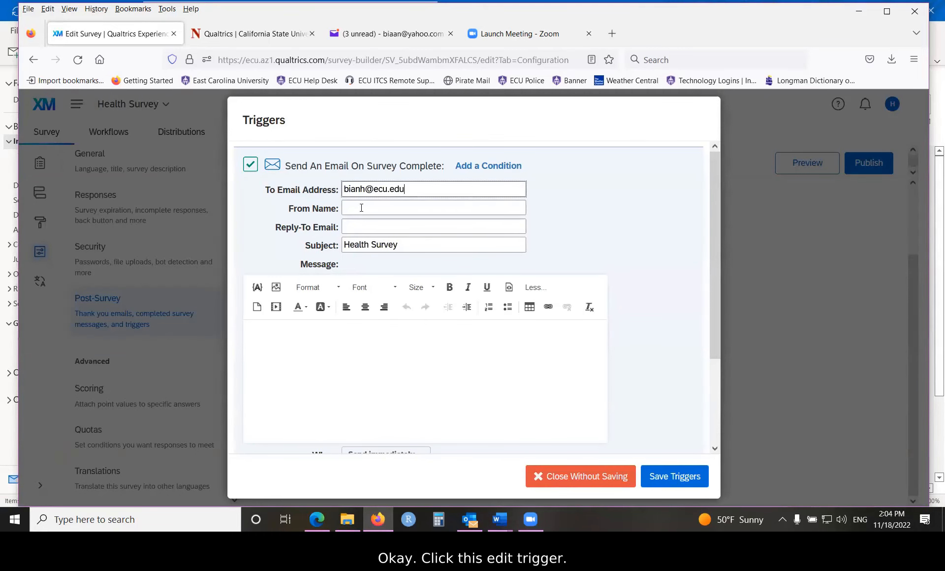
triple_click(413, 245)
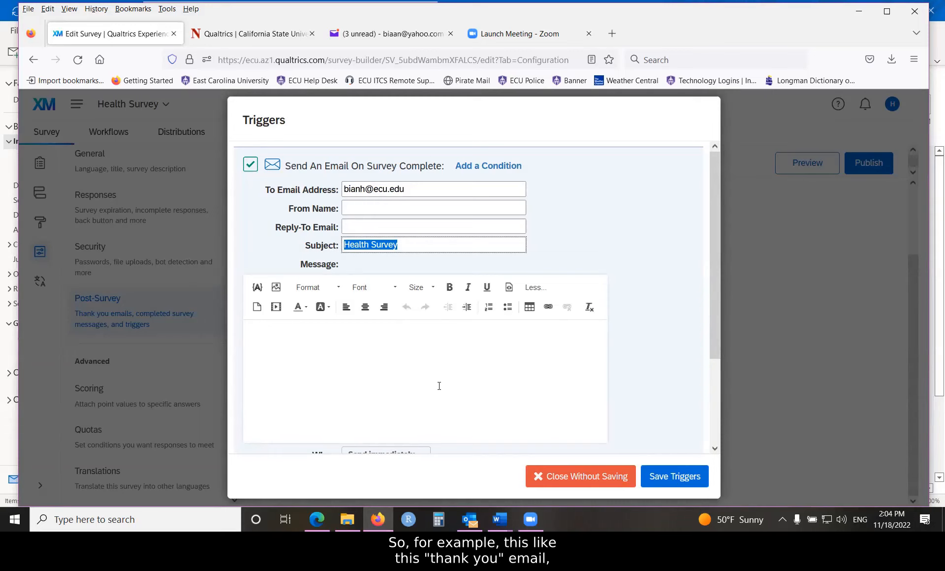
type("T")
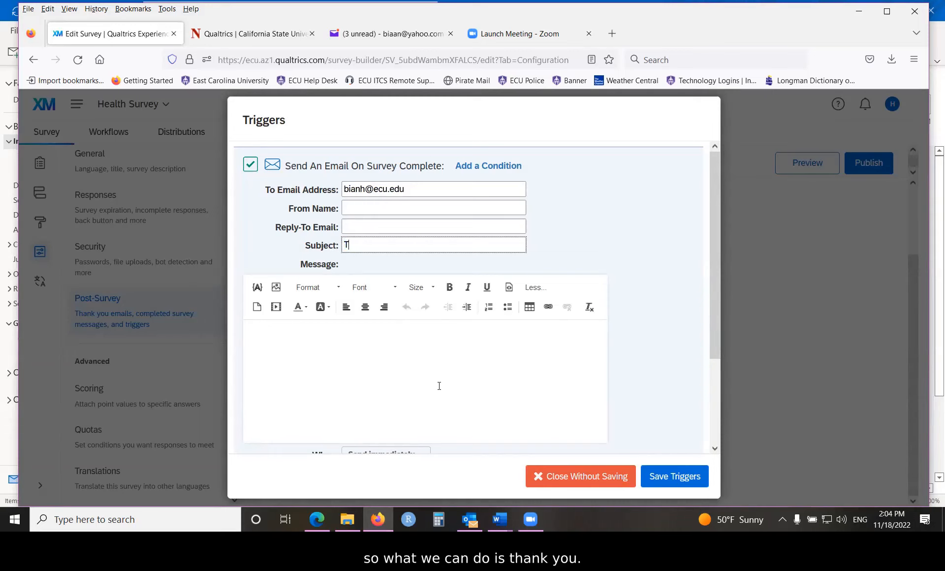
type("hank you !")
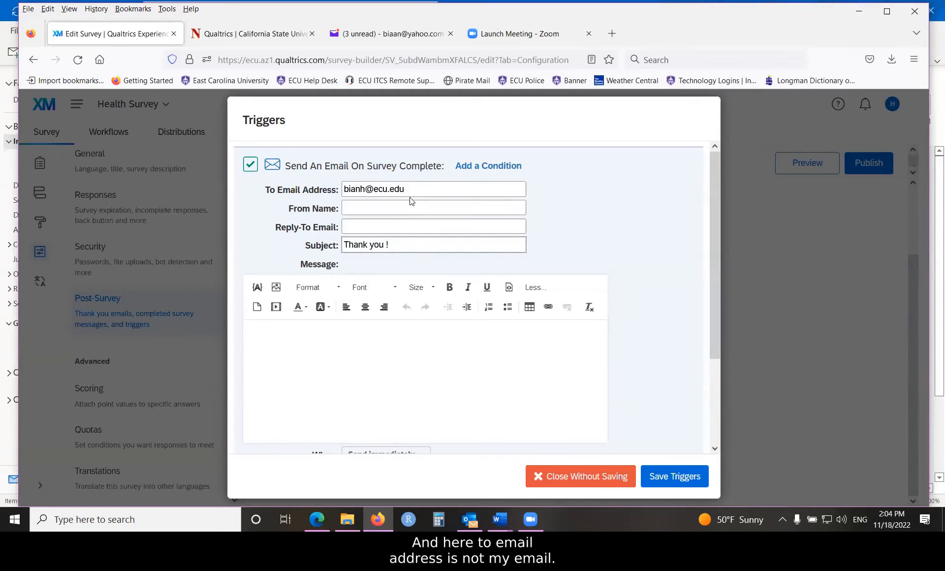
- Move the prefilled email address from the trigger's To Email Address field to its Reply-To Email field
left_click_drag(412, 190, 370, 228)
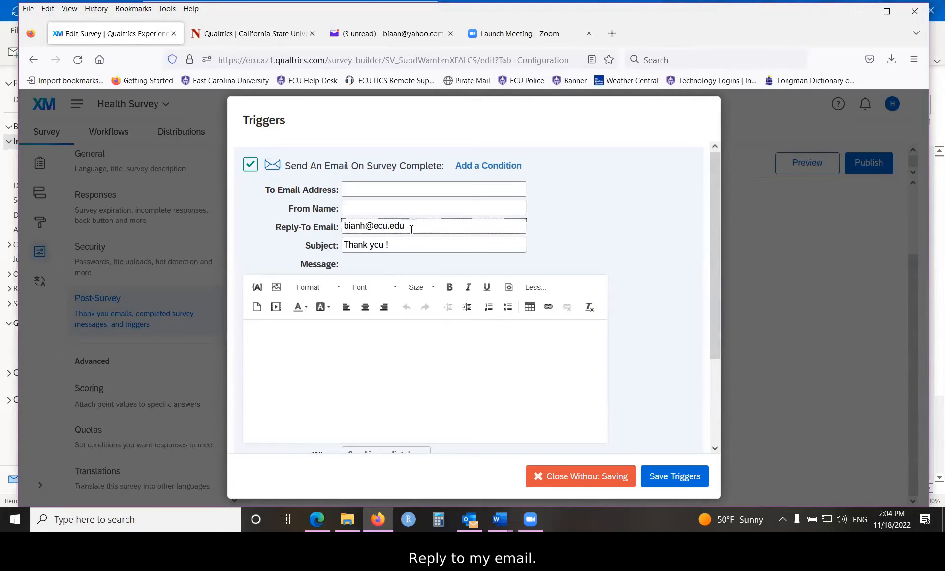
left_click(374, 193)
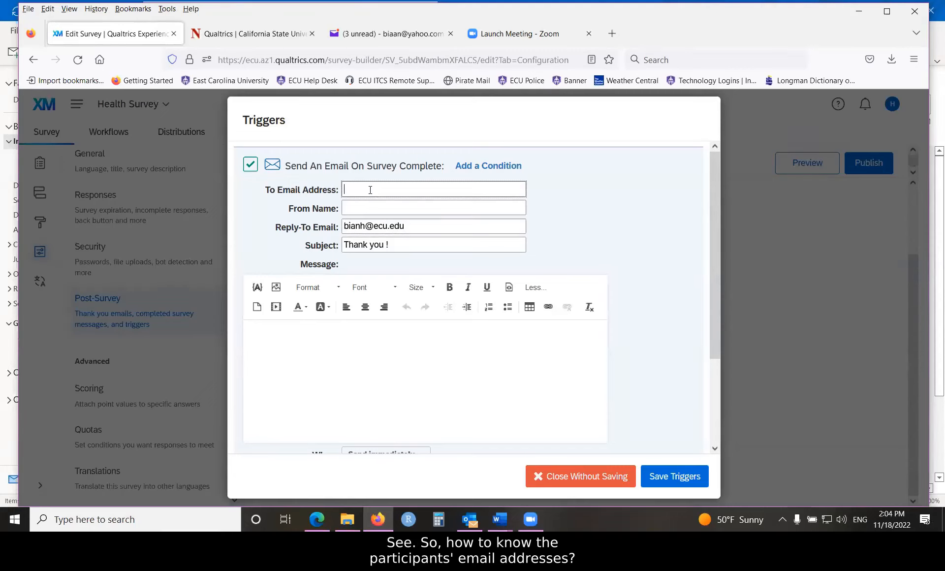
left_click(409, 342)
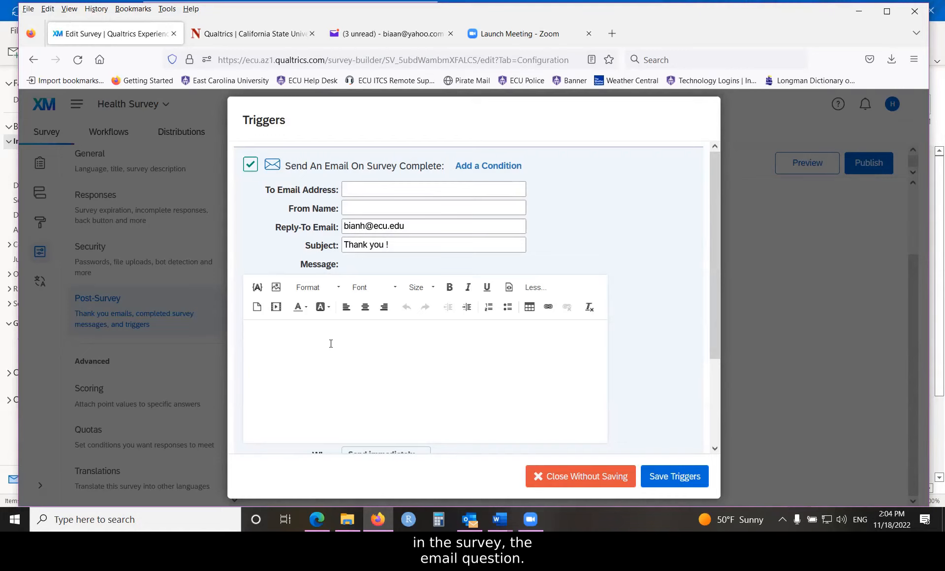
- Insert piped text for the email answer of survey question Q4 into the trigger's message body
left_click(331, 343)
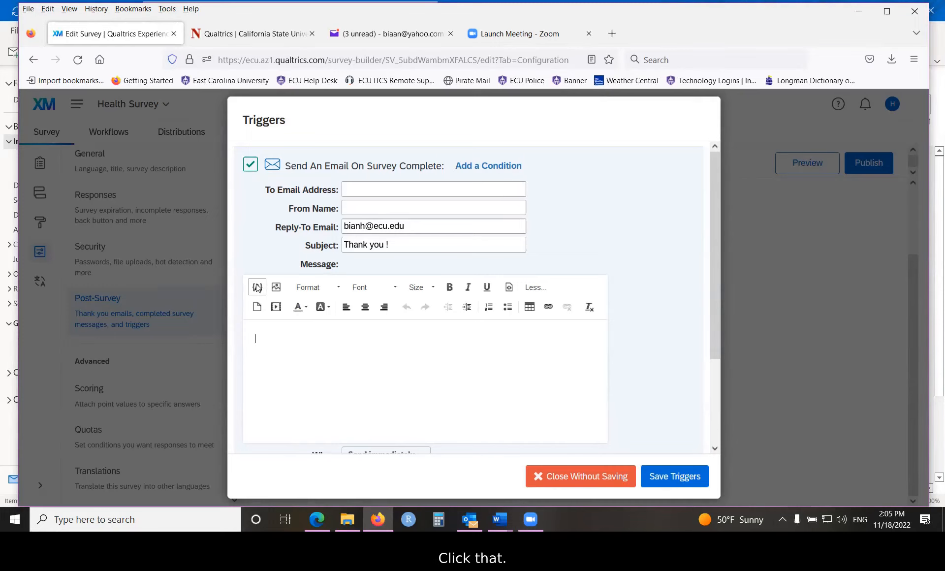
left_click(256, 288)
mouse_move(476, 376)
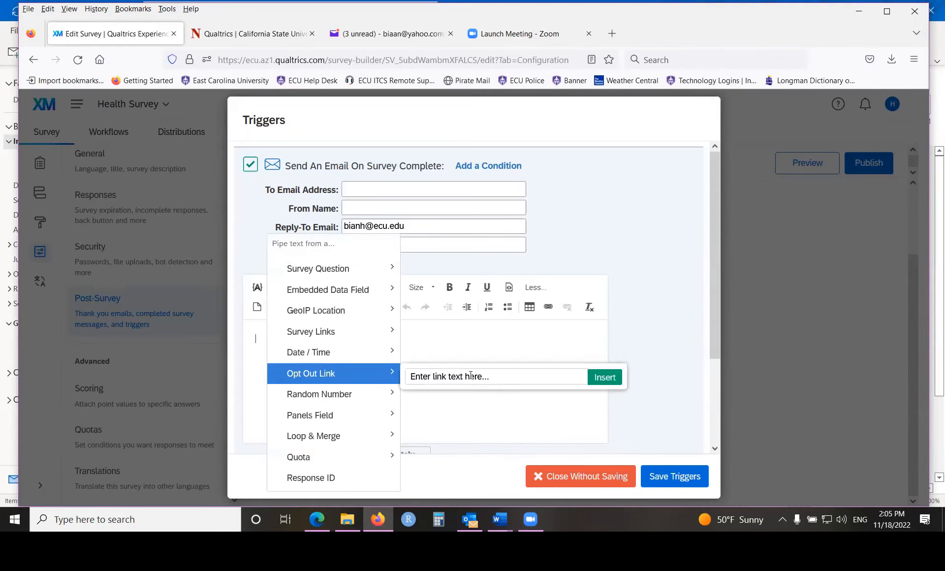
mouse_move(339, 265)
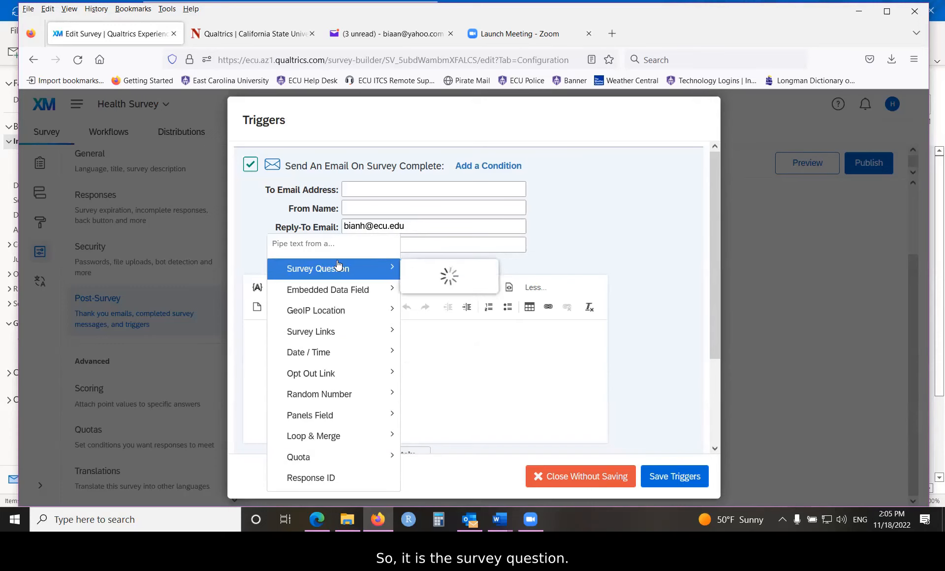
mouse_move(458, 259)
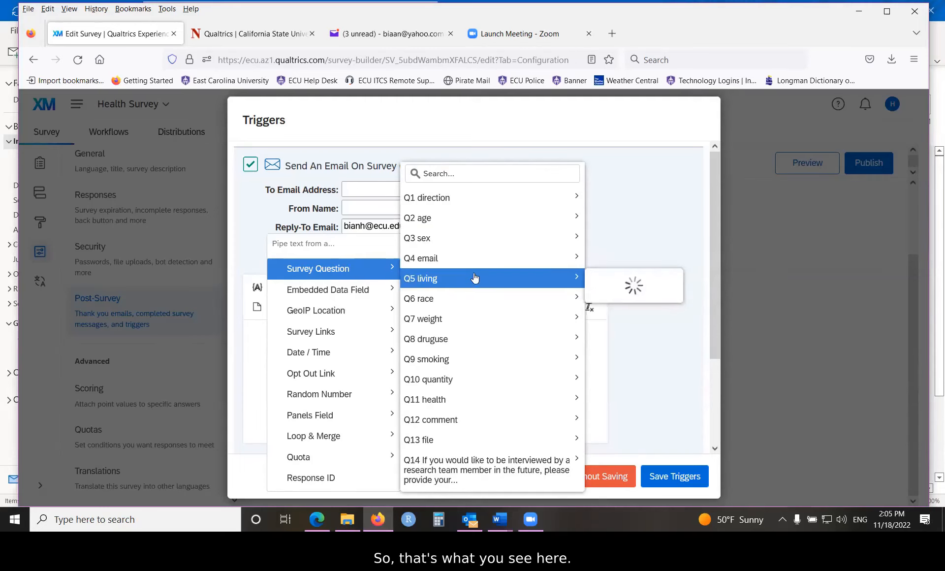
mouse_move(478, 306)
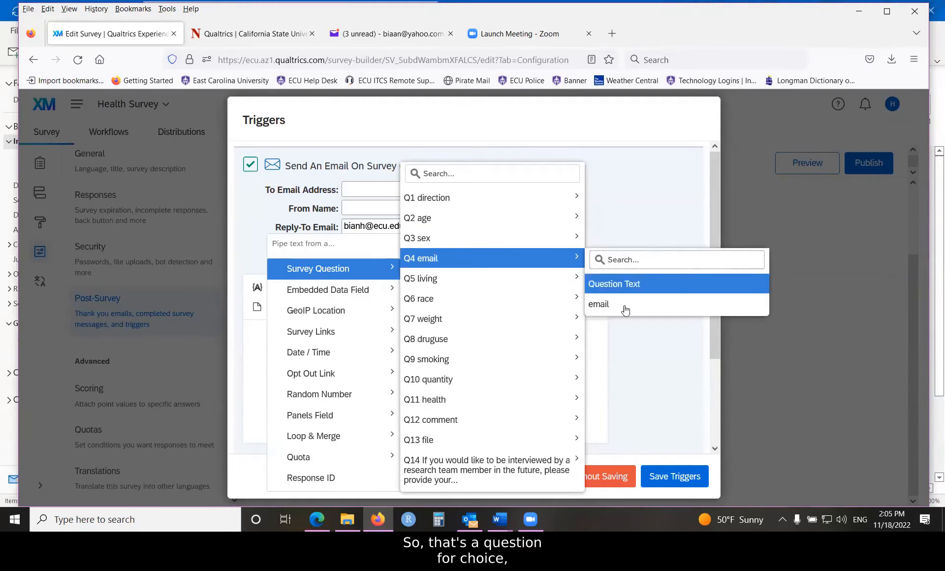
left_click(612, 307)
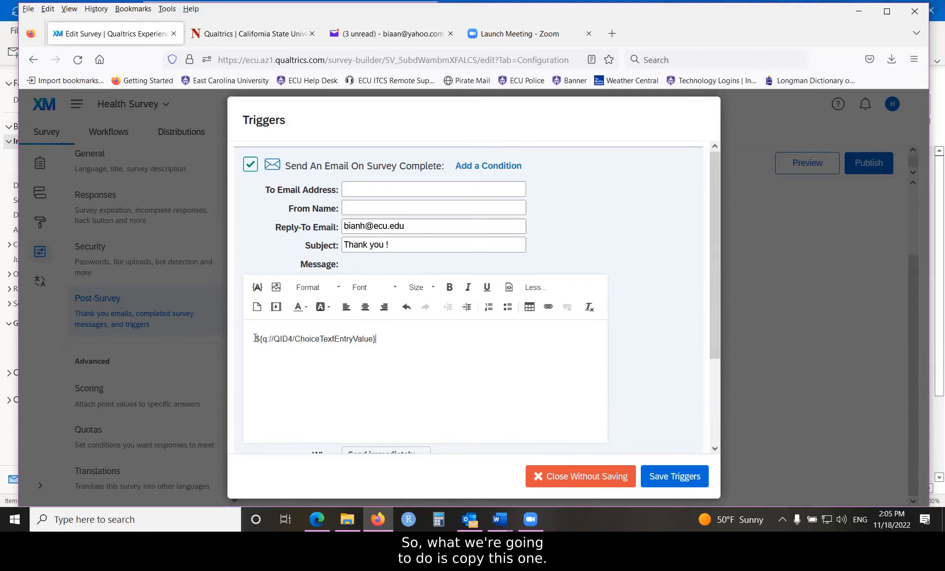
- Cut the piped text ${q://QID4/ChoiceTextEntryValue} from the message body and paste it as the To Email Address
left_click_drag(256, 338, 377, 340)
key("ctrl+c")
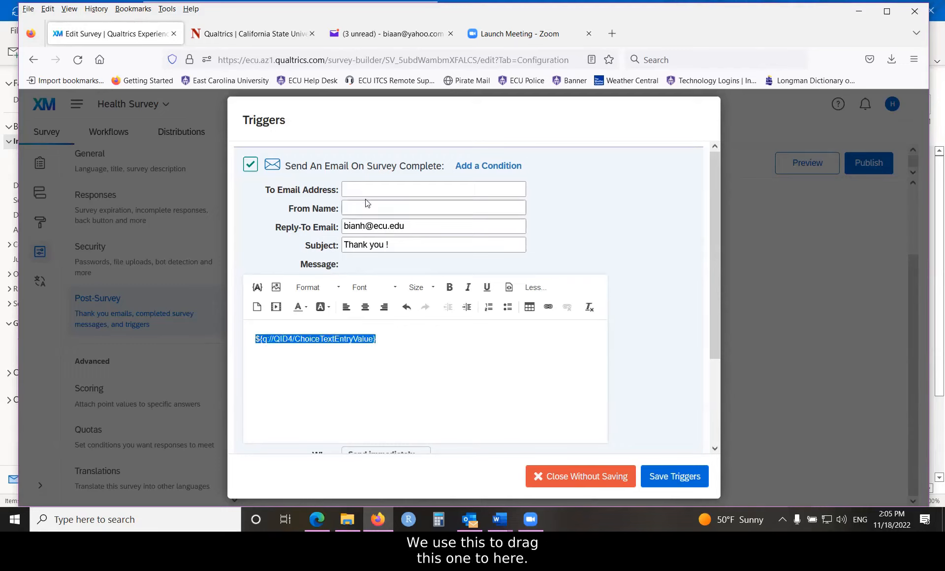
right_click(313, 342)
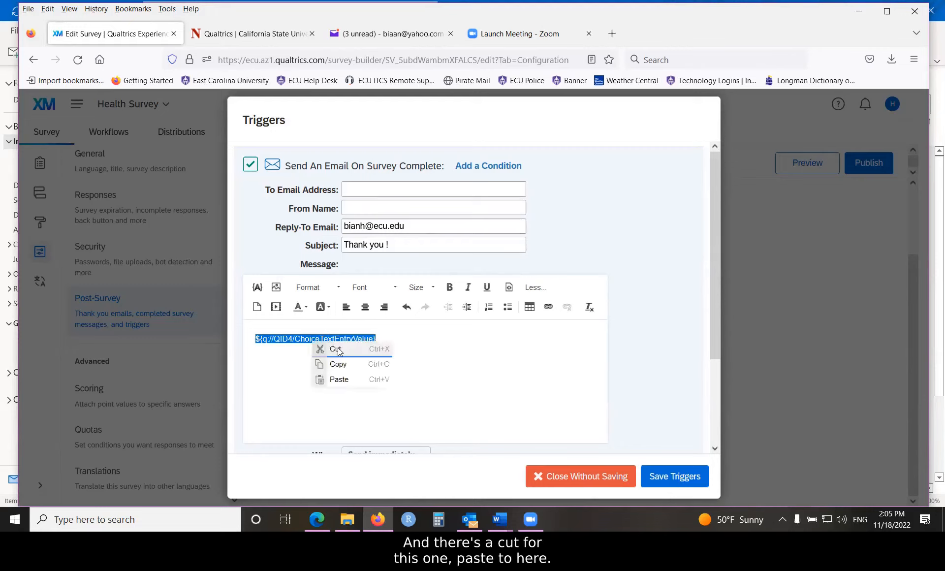
left_click(333, 349)
left_click(365, 187)
right_click(364, 186)
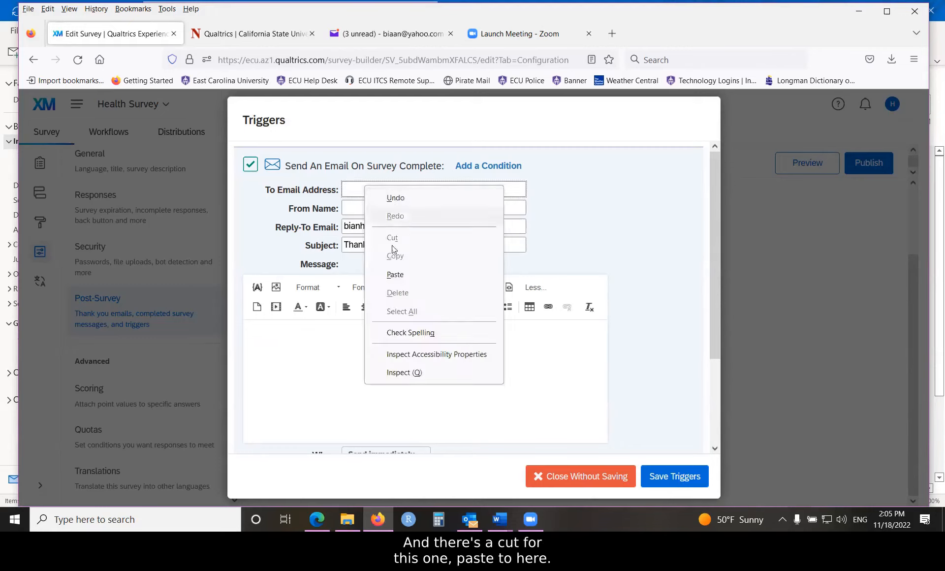
left_click(395, 274)
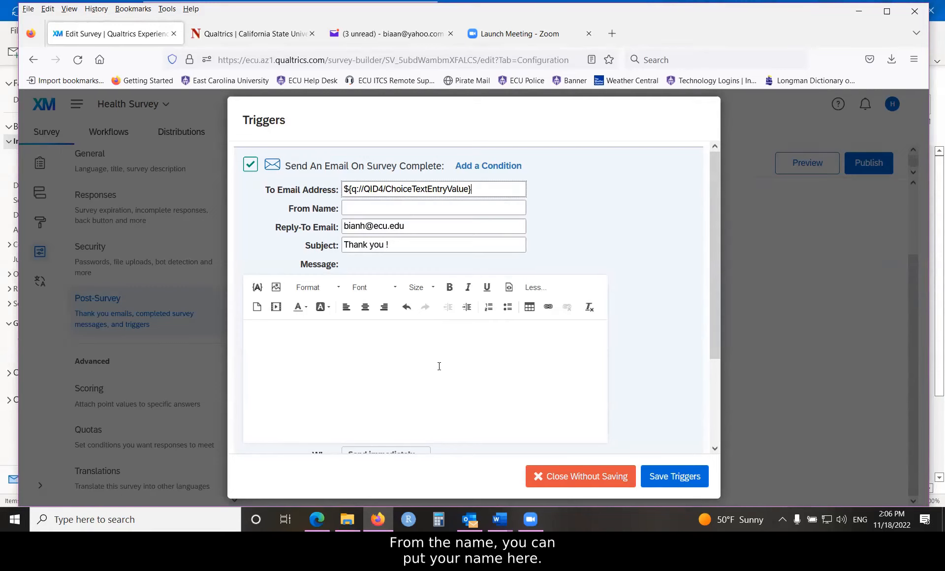
- Fill in the sender's full name as the From Name of the survey-completion email trigger
left_click(352, 204)
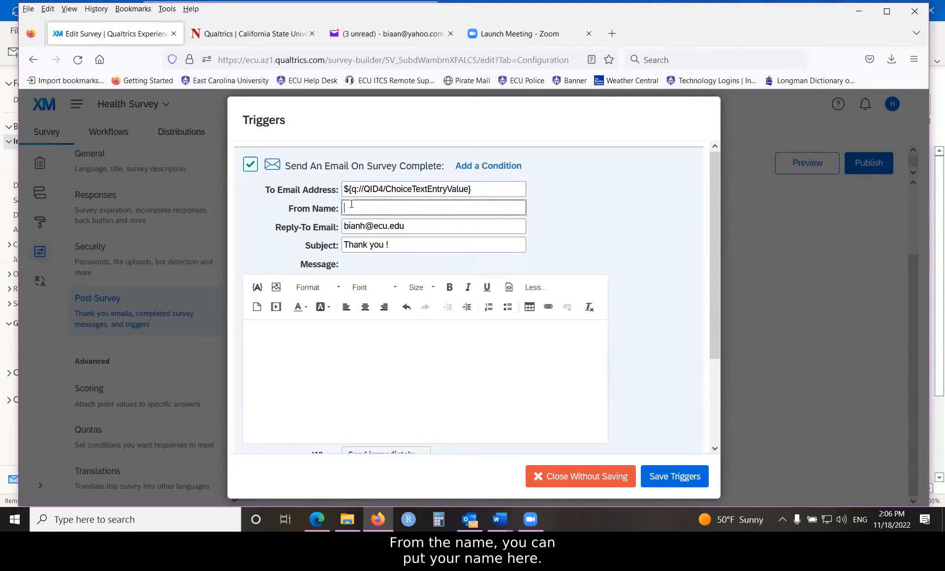
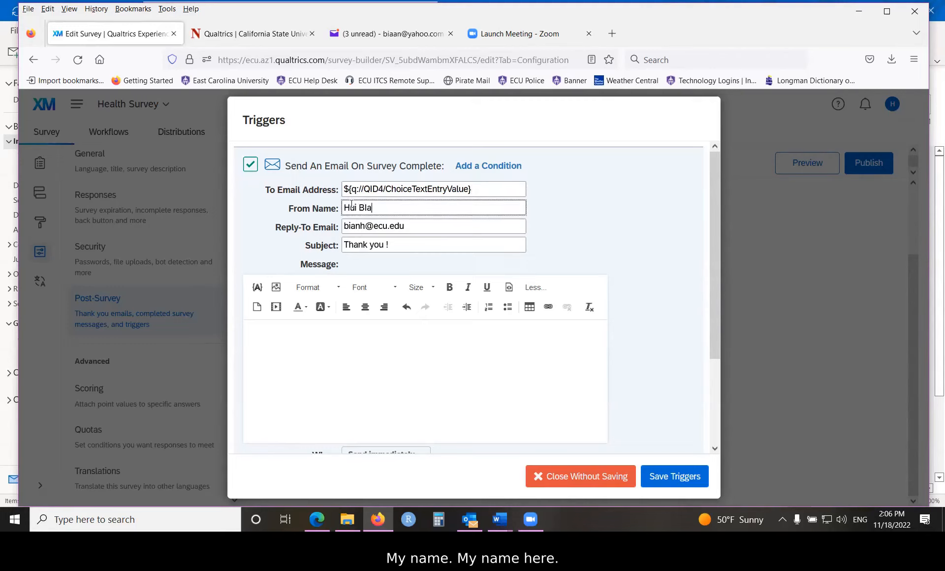
- Write "Thank you for completing our survey!" in the trigger's message body
left_click(297, 345)
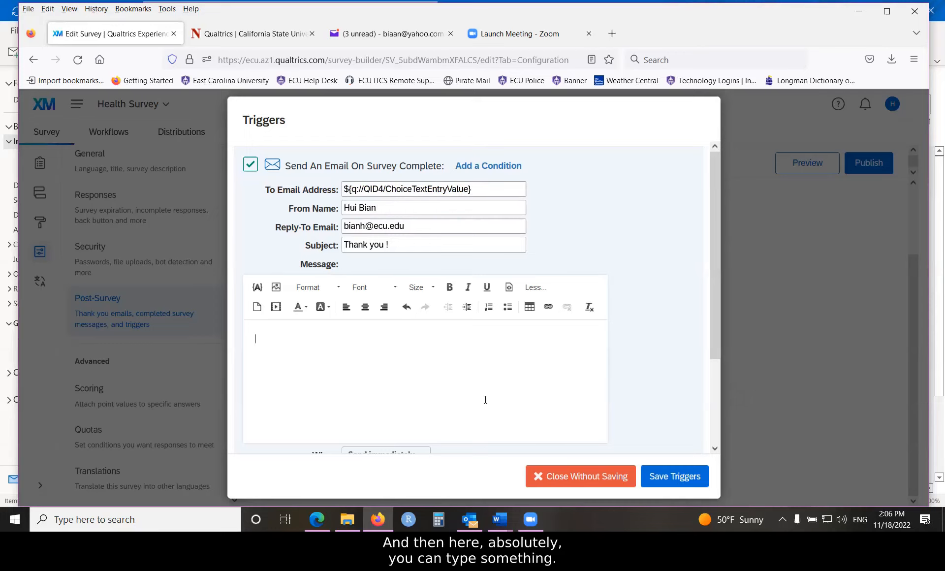
type("Thank you for completing ")
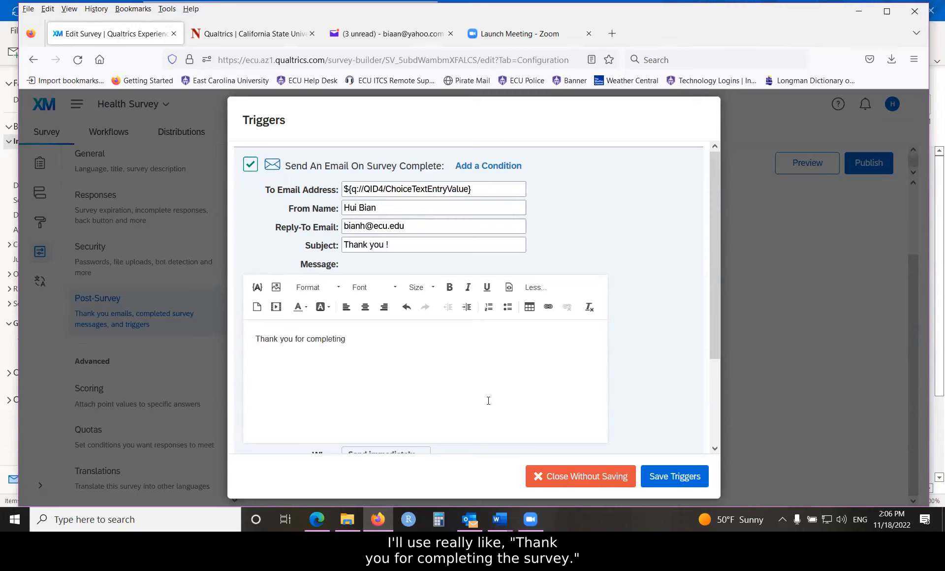
type("our survey!")
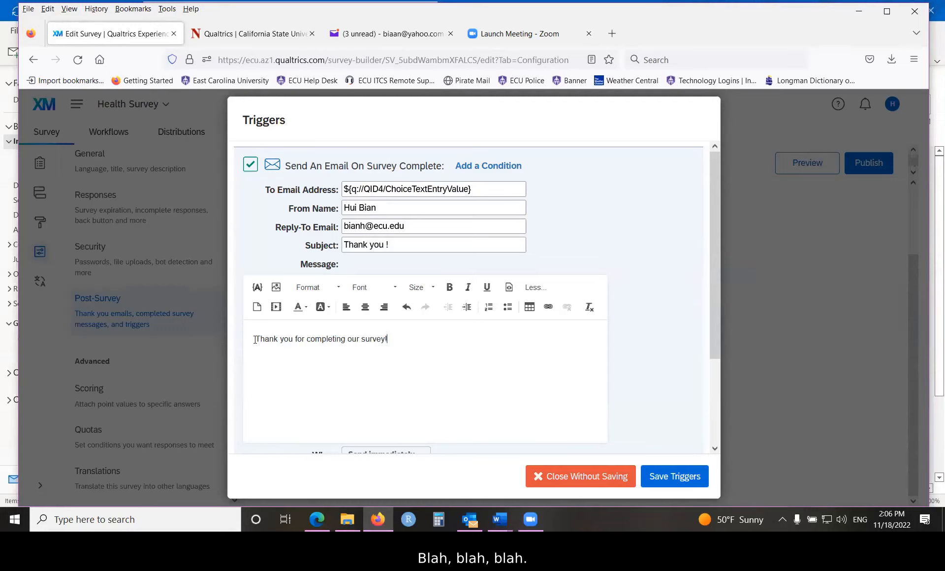
- Format the thank-you message as bold, 14pt, orange text
left_click_drag(255, 339, 434, 346)
left_click(450, 287)
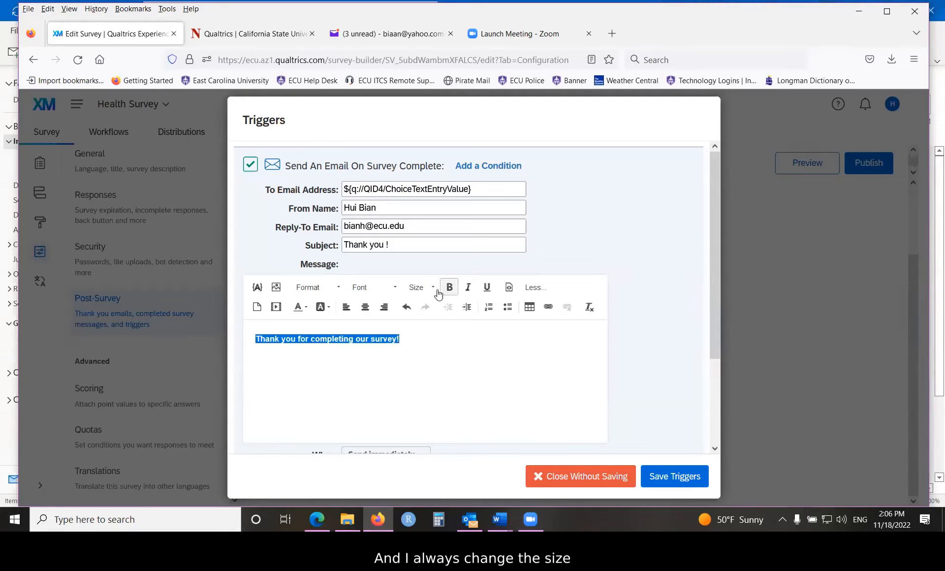
left_click(432, 290)
left_click(442, 380)
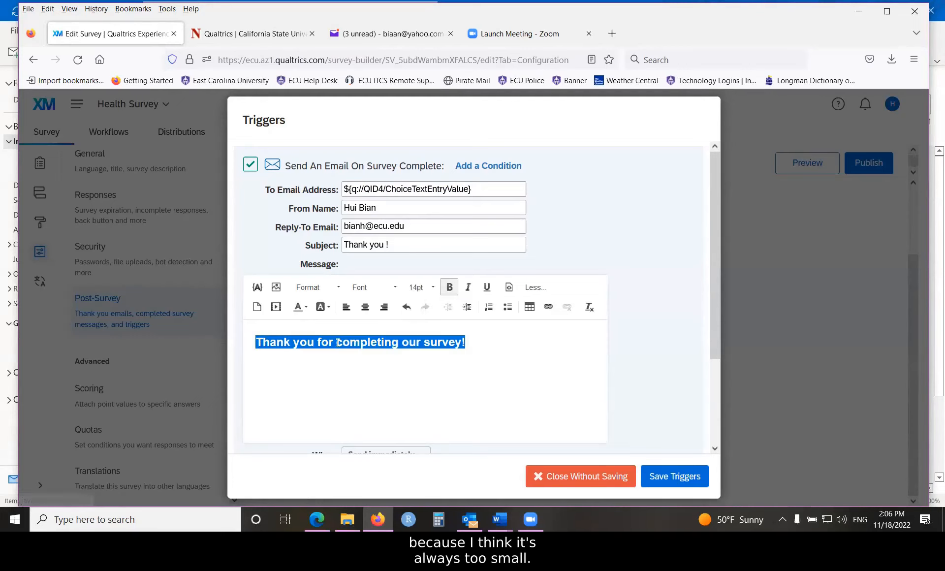
left_click(305, 308)
left_click(310, 356)
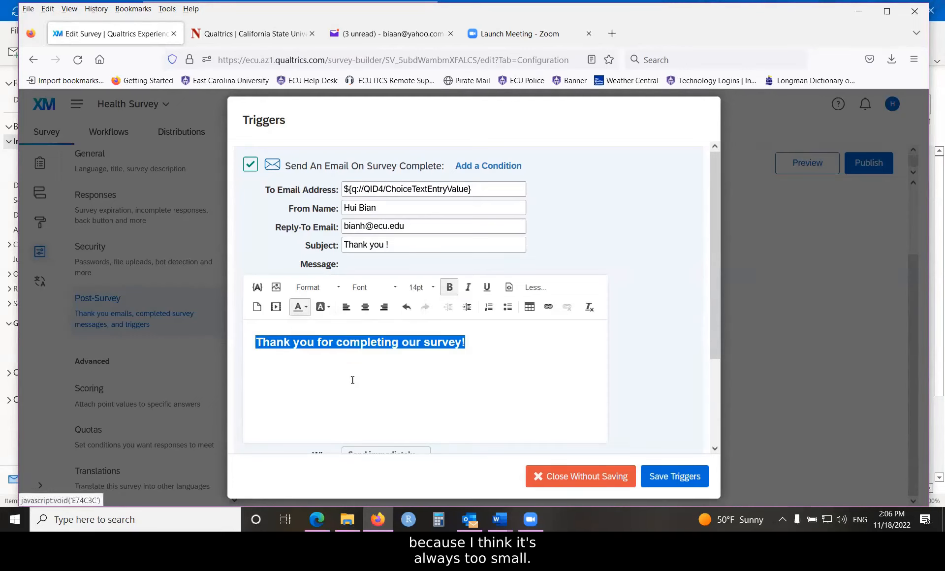
left_click(505, 384)
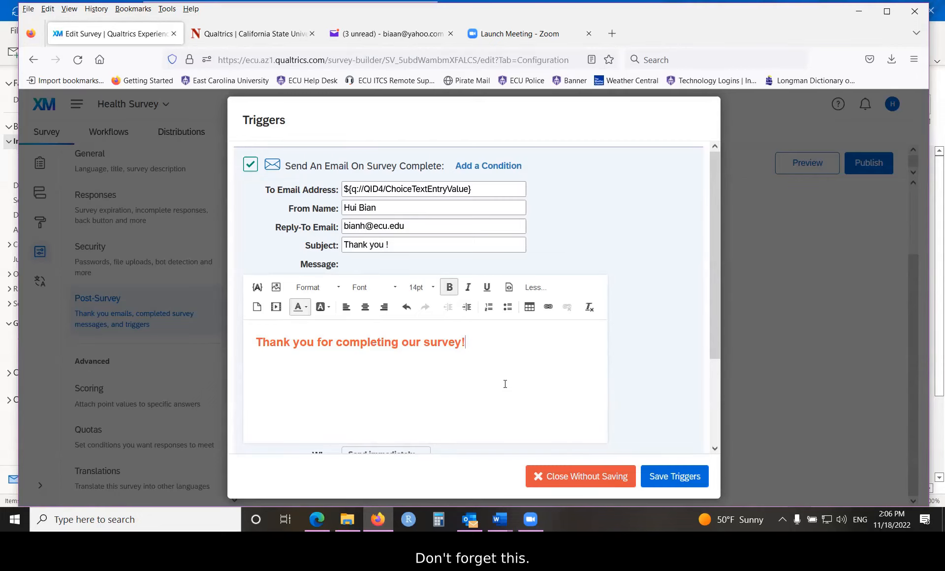
- Exclude the response report from the trigger's email and save the triggers
scroll(505, 384, "down", 2)
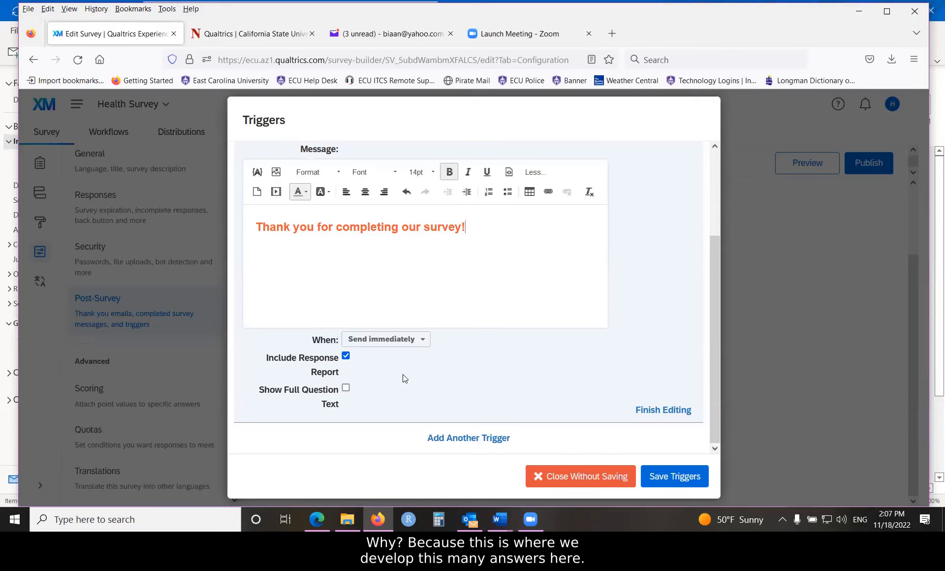
left_click(346, 355)
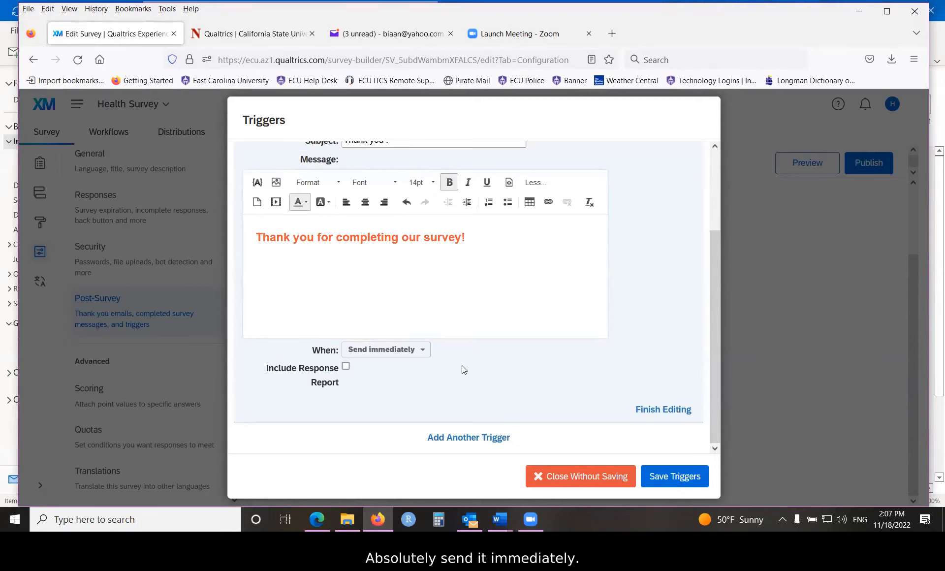
left_click(657, 482)
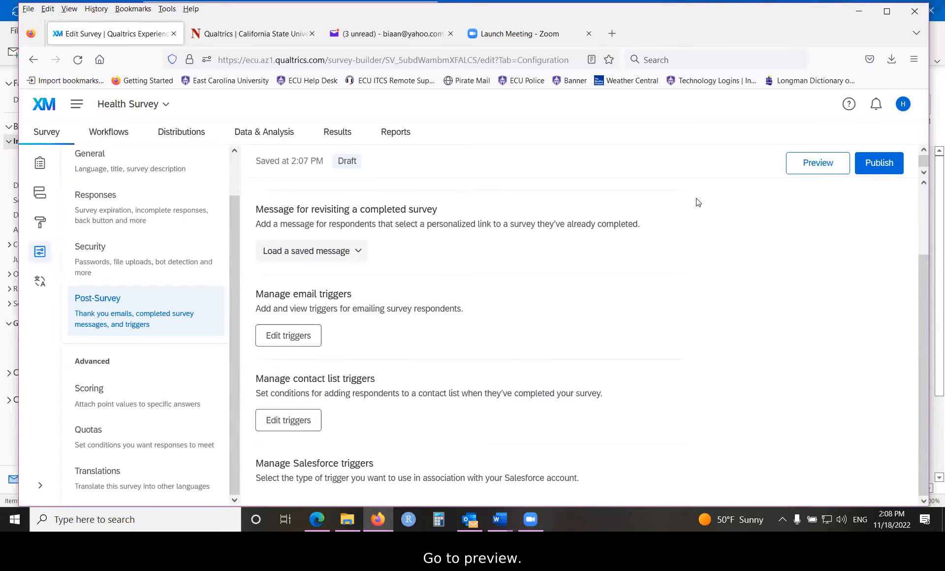
- Preview the survey and answer Yes to the consent question, continuing to the following page
left_click(808, 163)
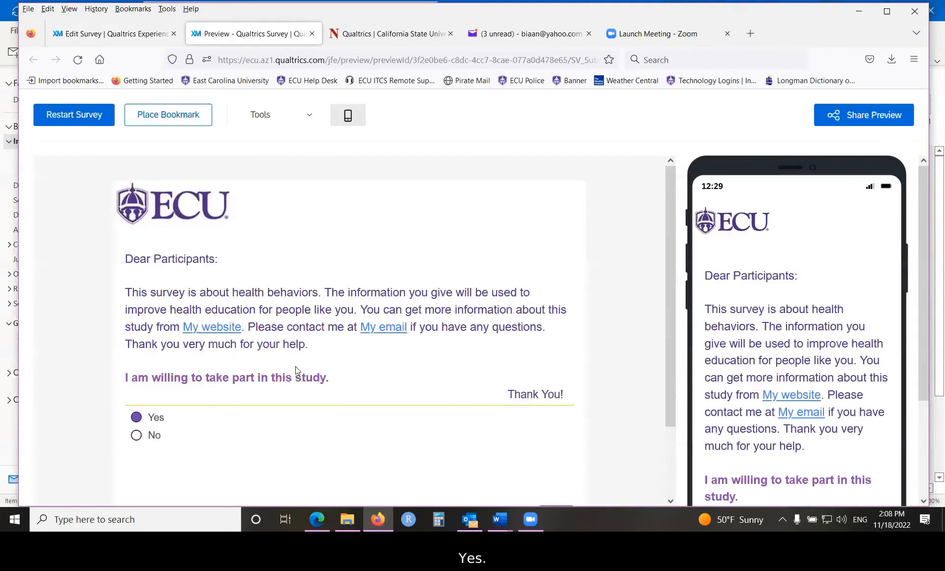
left_click(564, 438)
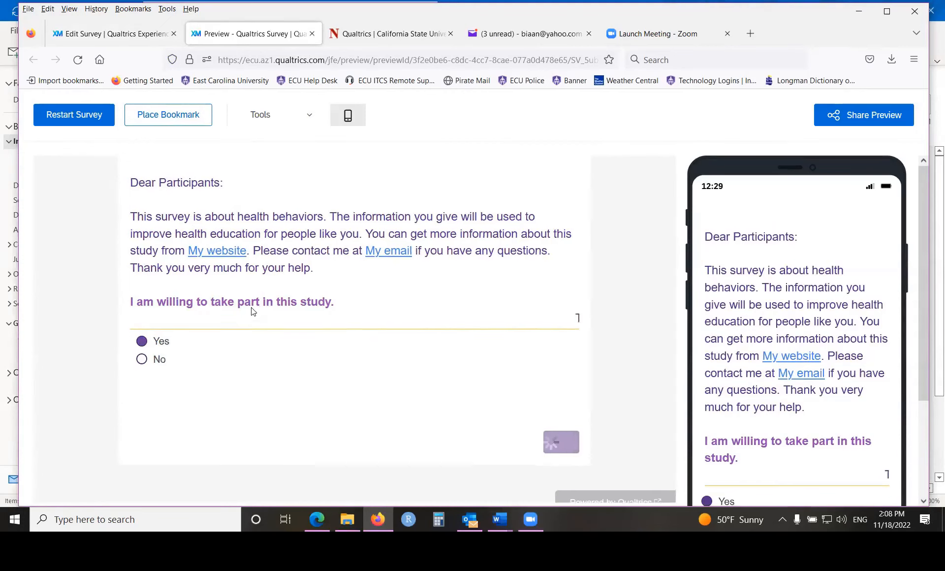
- Answer the preview's demographic page with age 19, sex Female and the respondent's ECU email address, and continue
left_click(156, 283)
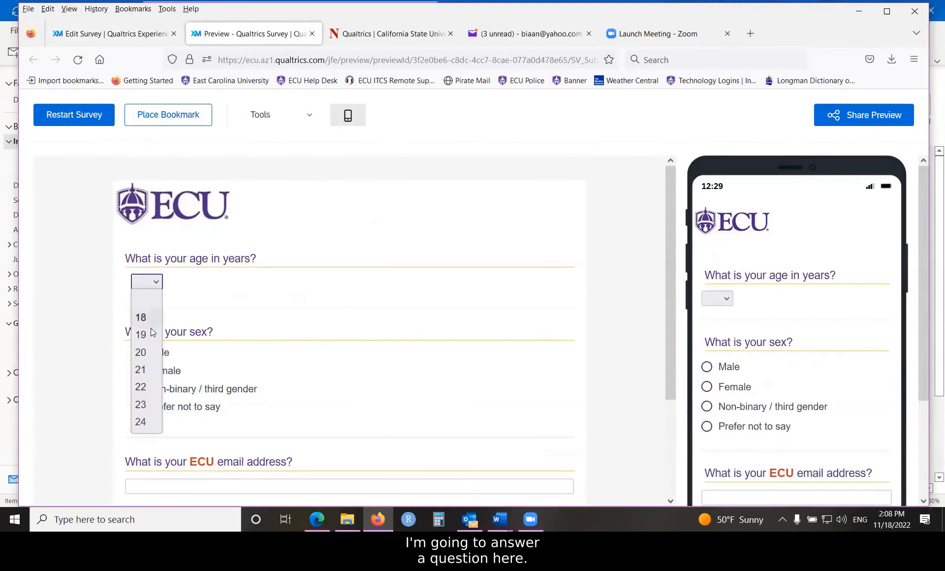
left_click(144, 338)
left_click(138, 370)
scroll(201, 353, "down", 3)
left_click(201, 353)
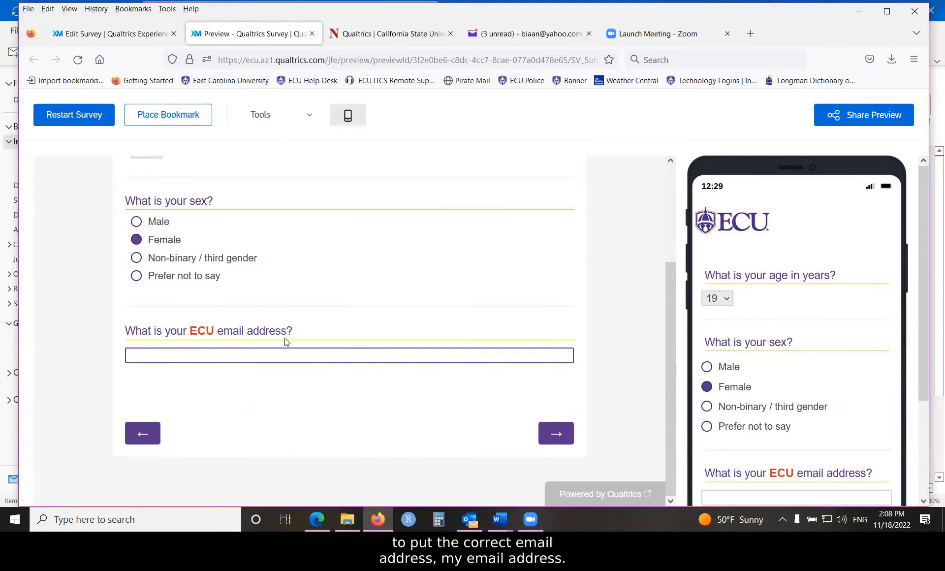
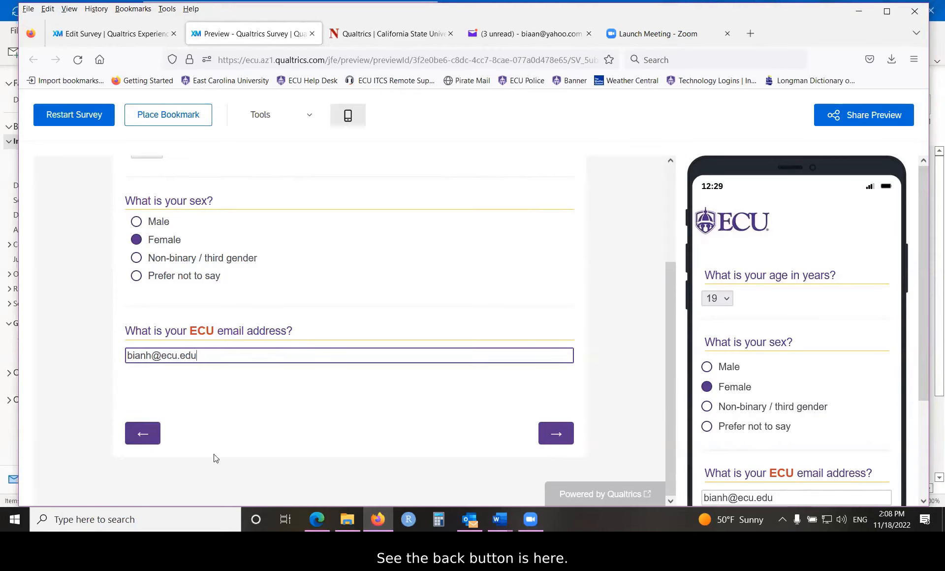
left_click(556, 434)
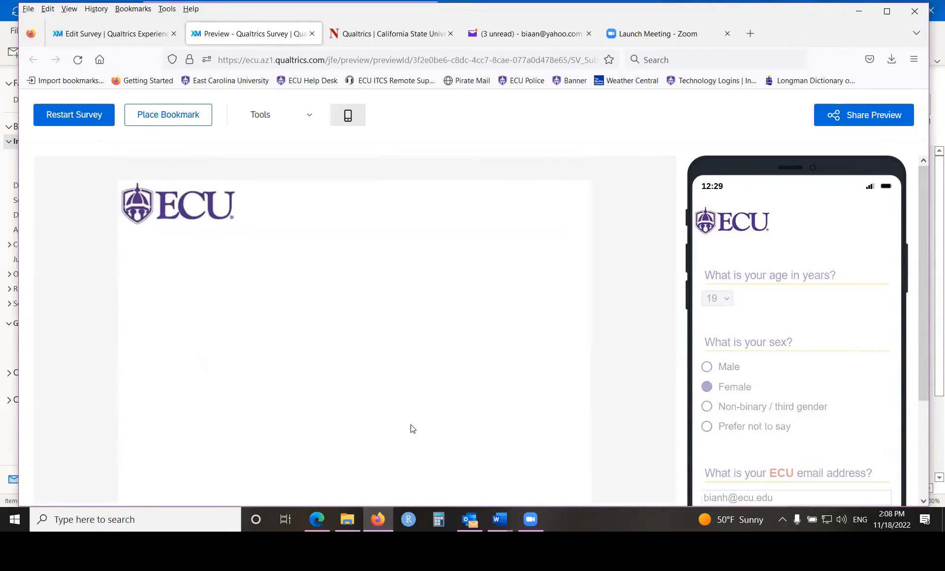
- Answer Father for who the respondent lives with, and choose Black or African American and Native Hawaiian or Pacific Islander as race
left_click(291, 310)
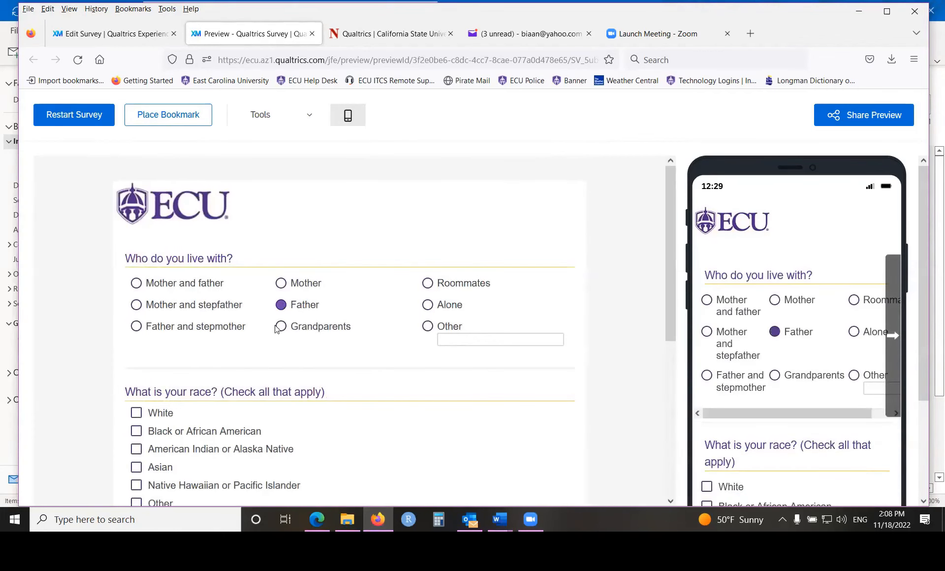
left_click(208, 434)
scroll(209, 434, "down", 3)
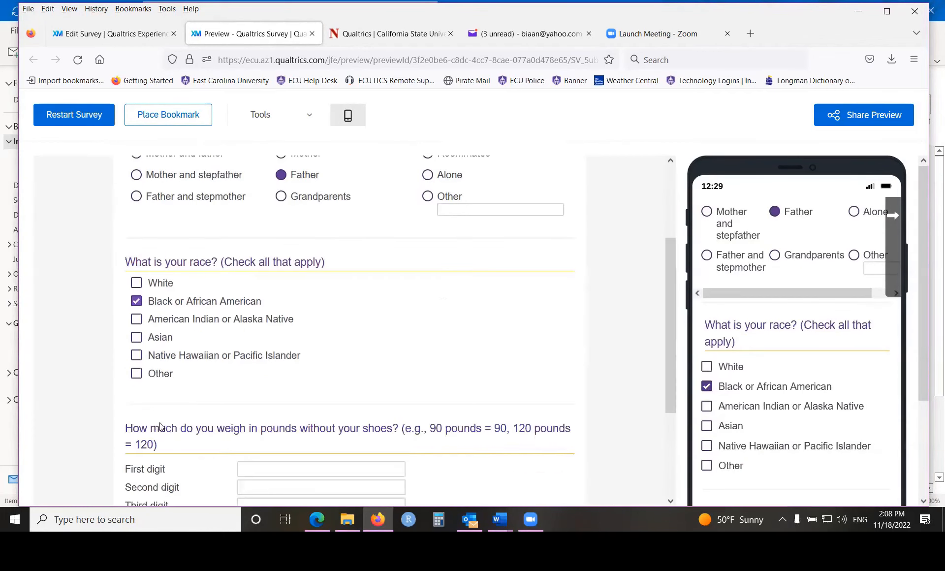
left_click(140, 359)
scroll(205, 412, "down", 3)
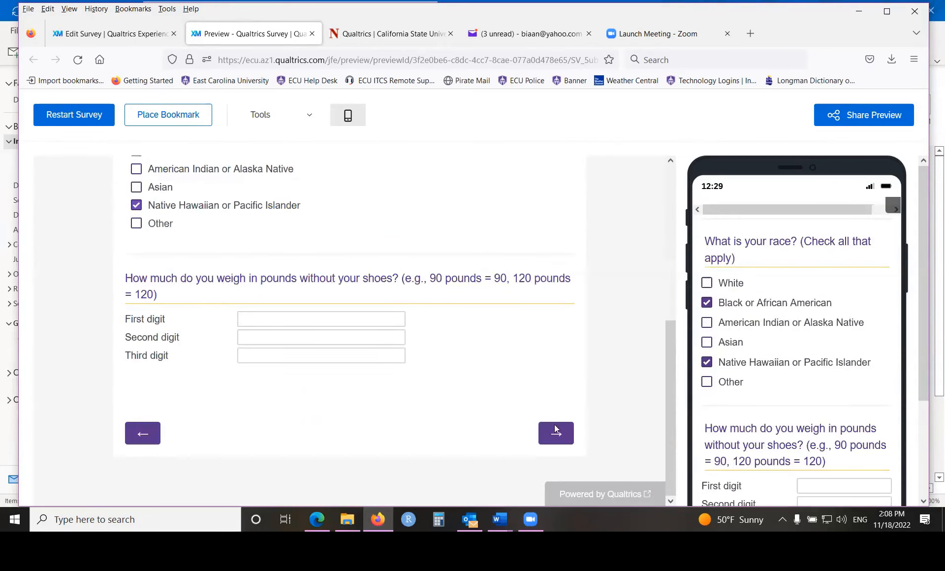
- Enter 0 for all three digits of the weight question and continue to the following survey page
left_click(288, 359)
type("0")
left_click(282, 339)
type("0")
left_click(275, 322)
type("0")
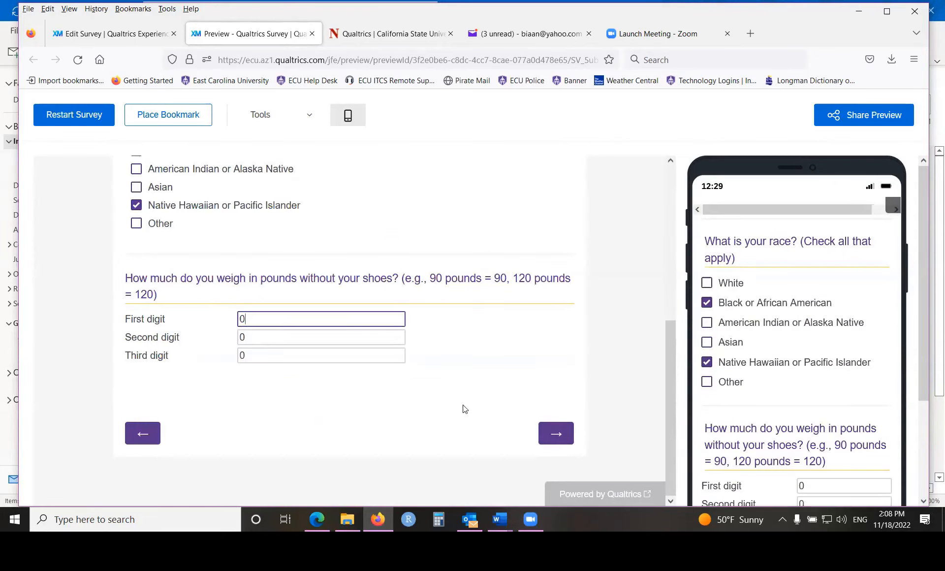
left_click(555, 433)
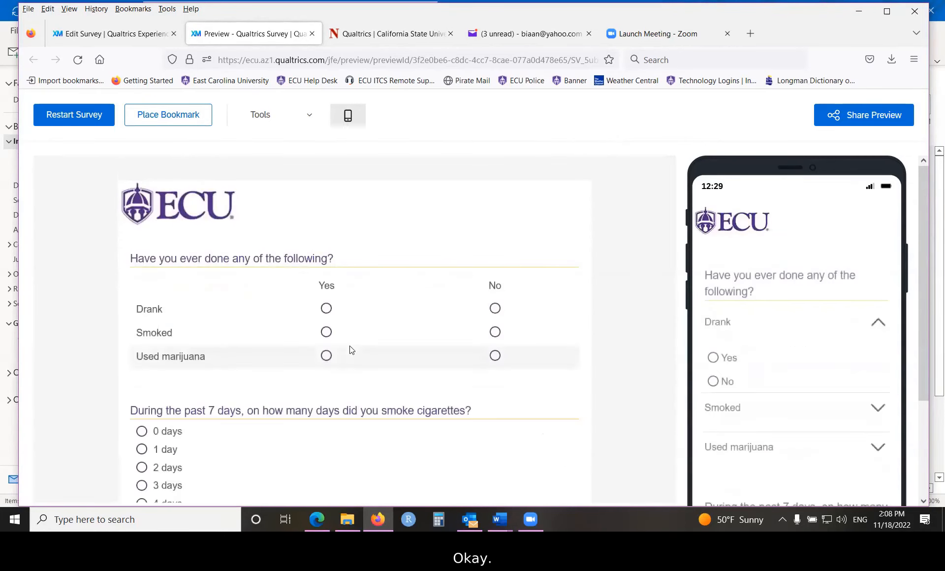
- Answer Yes for Used marijuana and 4 days for smoking cigarettes in the past week, and continue
scroll(345, 334, "down", 3)
left_click(321, 225)
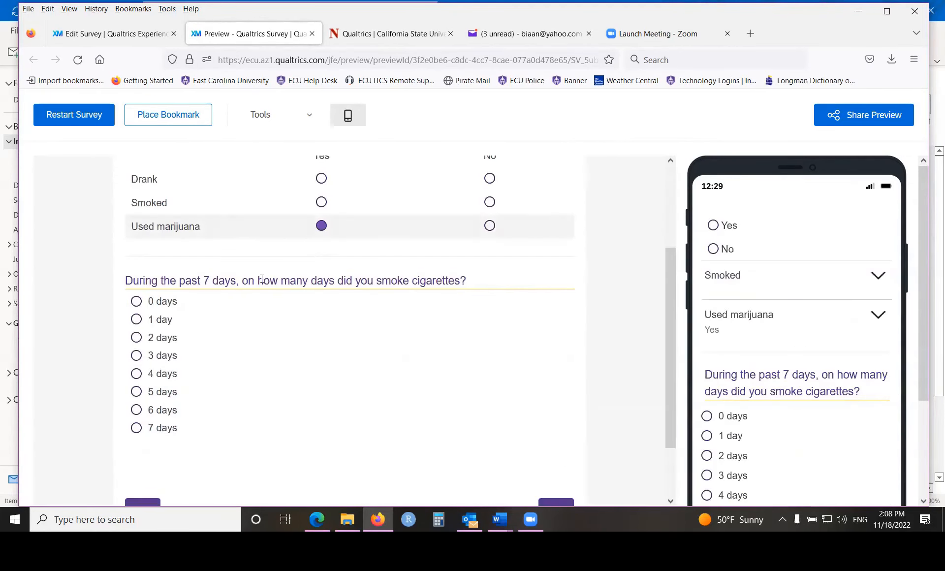
left_click(155, 375)
scroll(327, 399, "down", 2)
left_click(561, 436)
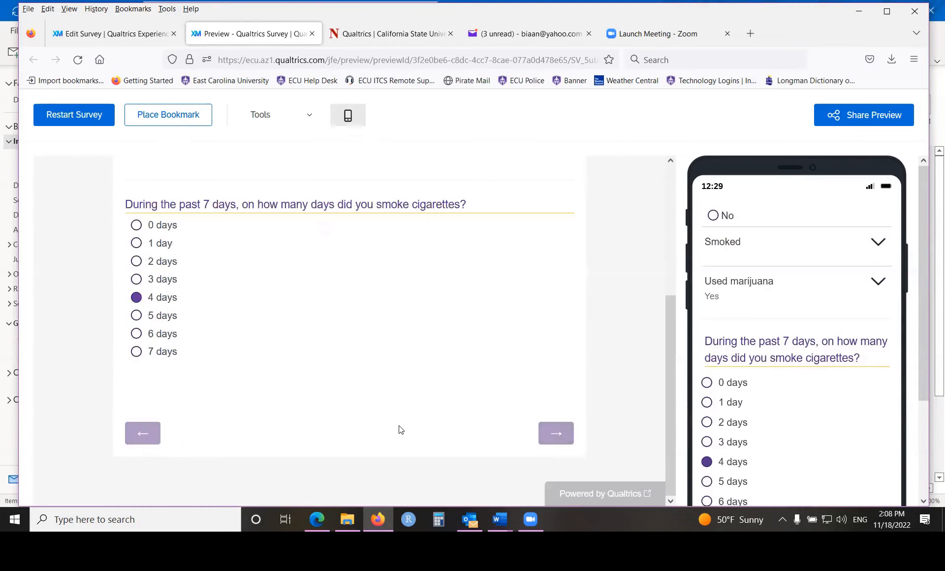
- Rate general health as Terrible, submit the preview response and close the survey preview
scroll(401, 430, "down", 4)
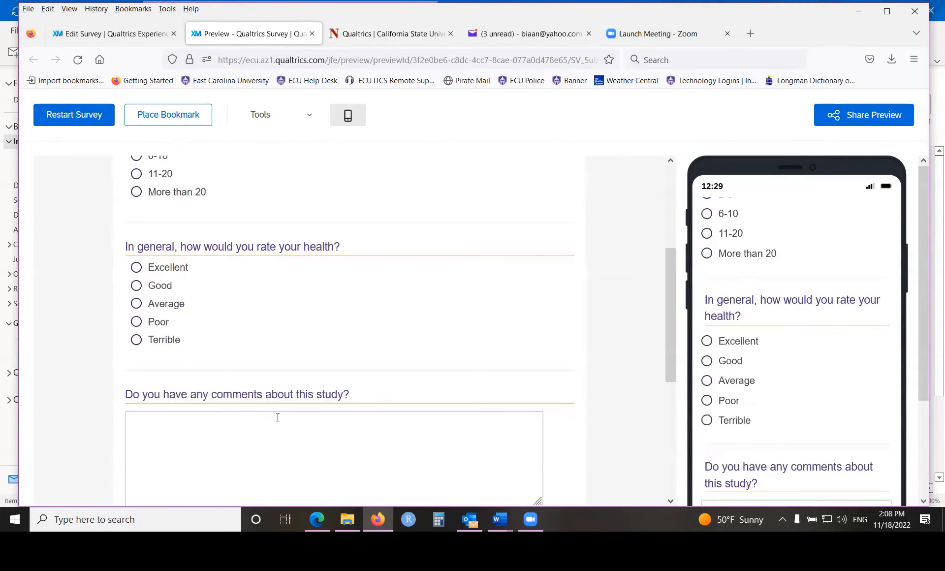
left_click(163, 341)
scroll(515, 425, "down", 5)
left_click(554, 435)
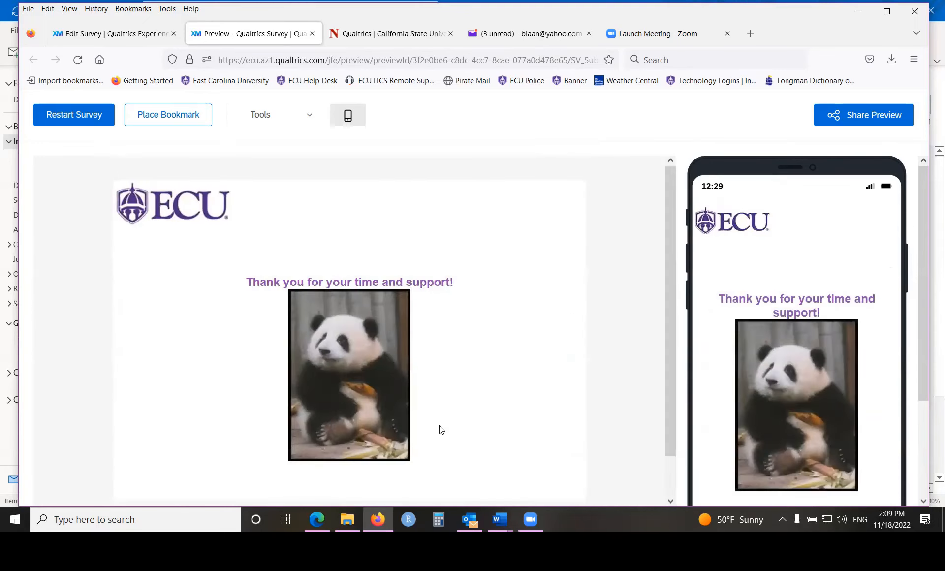
left_click(310, 35)
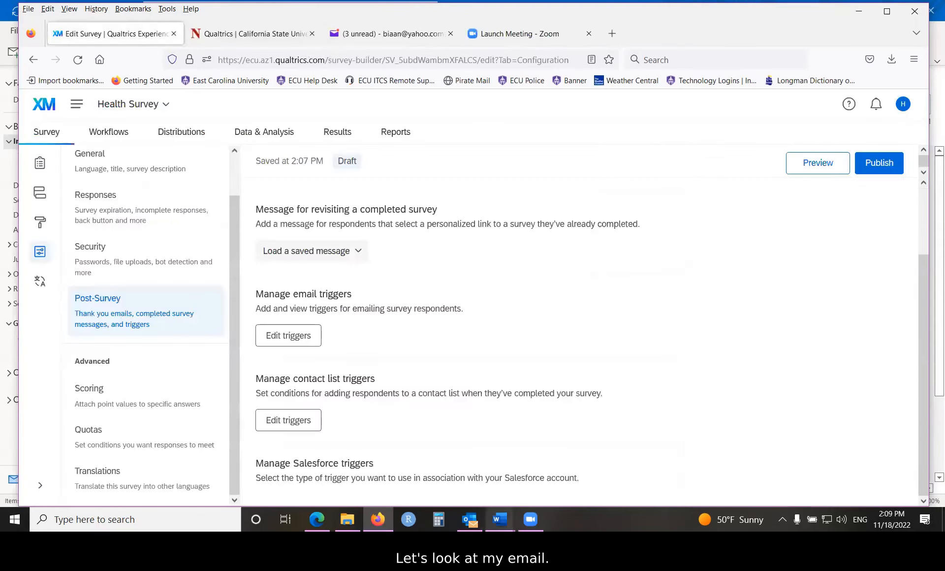
- Switch to Outlook and open the "Thank you !" email sent by the survey trigger
left_click(470, 520)
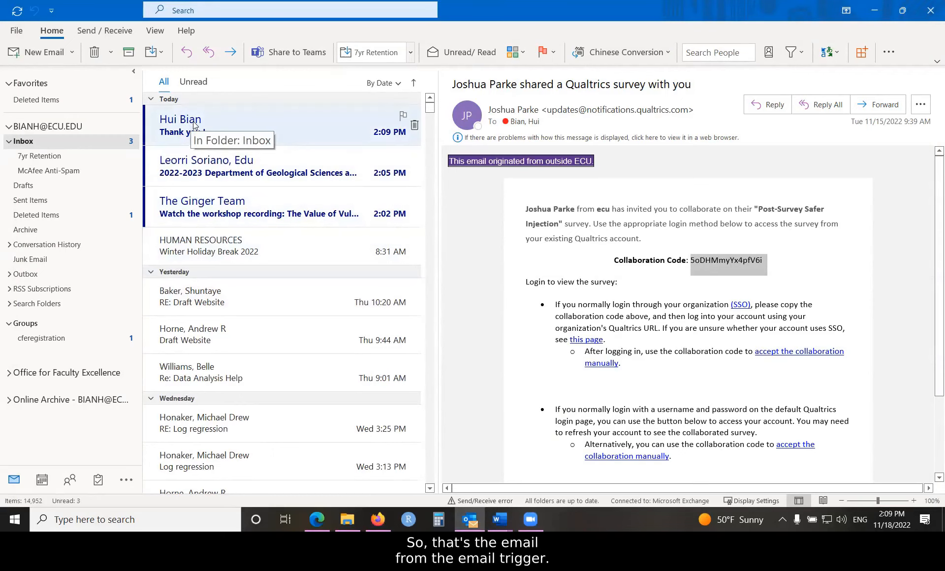
left_click(195, 126)
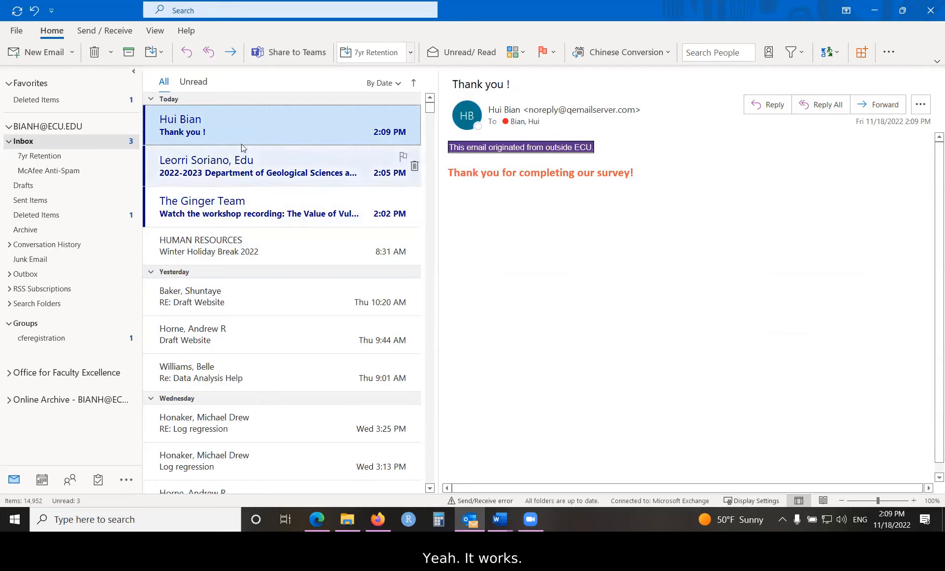
- Delete the thank-you email and the message below it from the inbox, and return to the survey editor in Firefox
left_click(95, 52)
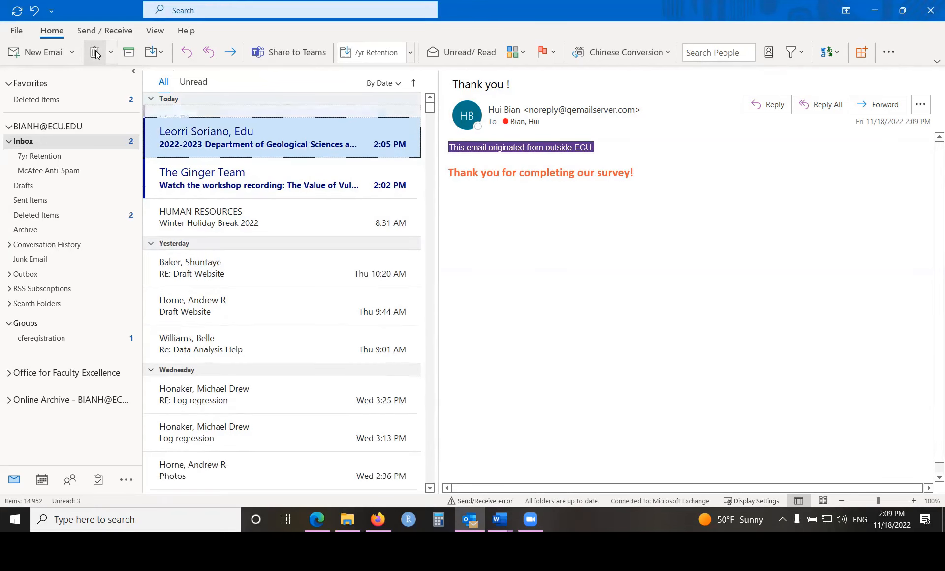
left_click(95, 52)
left_click(95, 52)
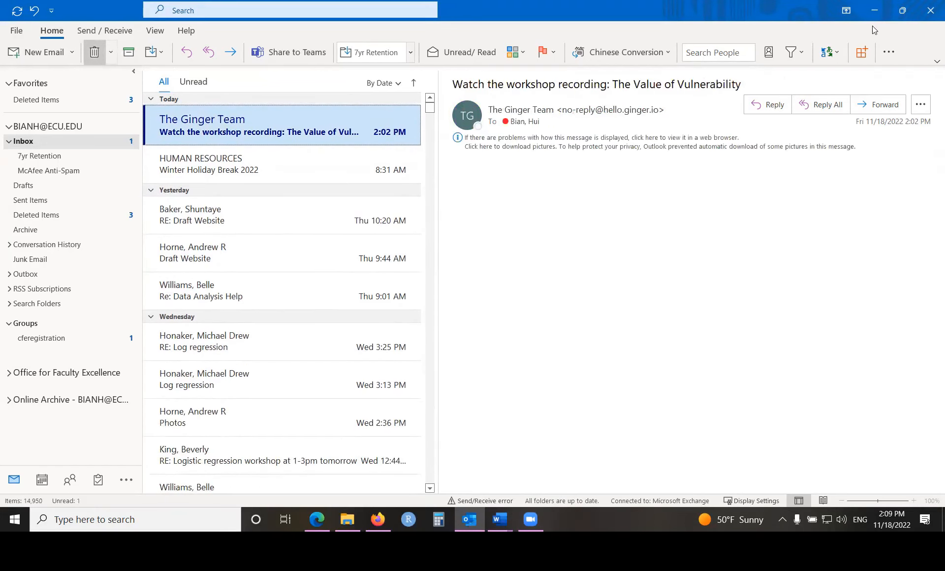
left_click(874, 10)
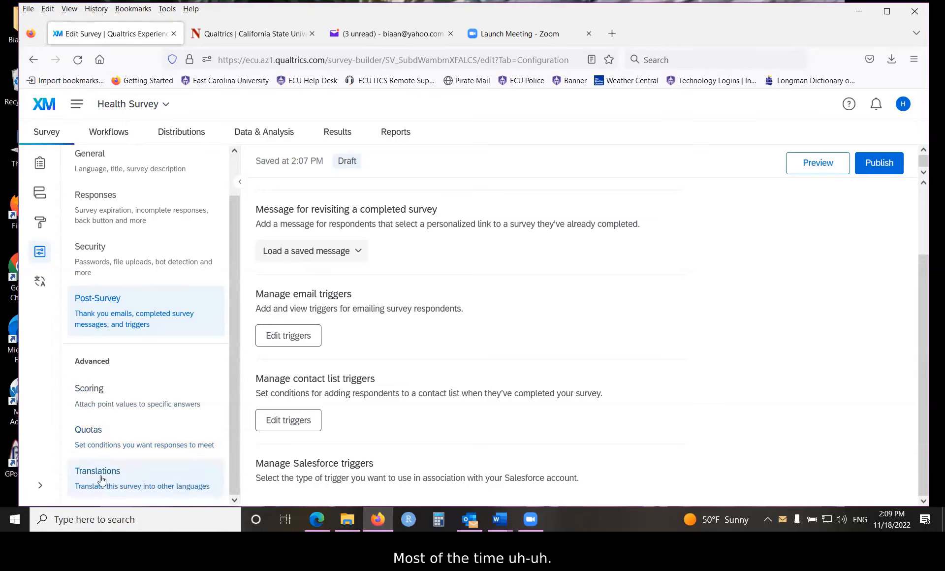
- Open the survey's quotas and add a new quota named quota1 to the Default Quota Group
left_click(92, 435)
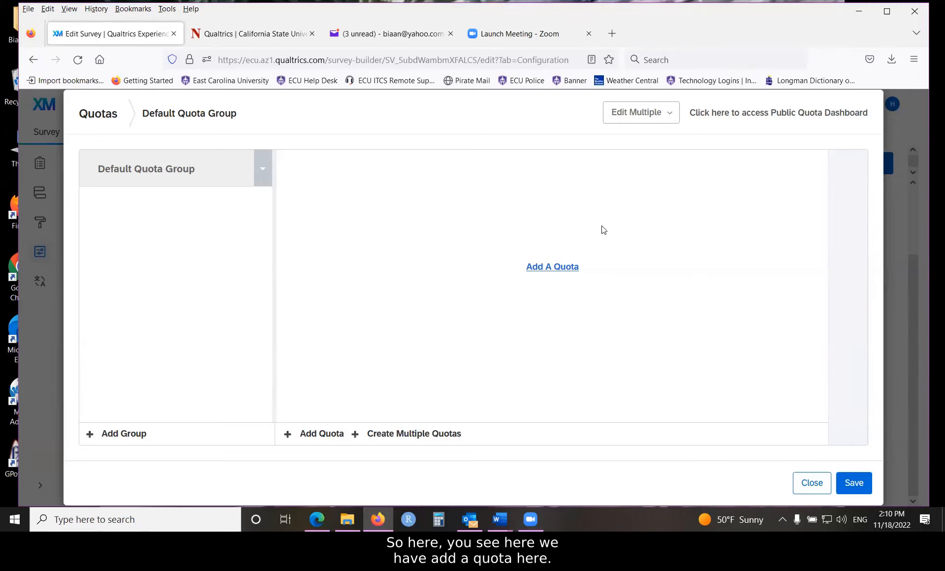
left_click(540, 268)
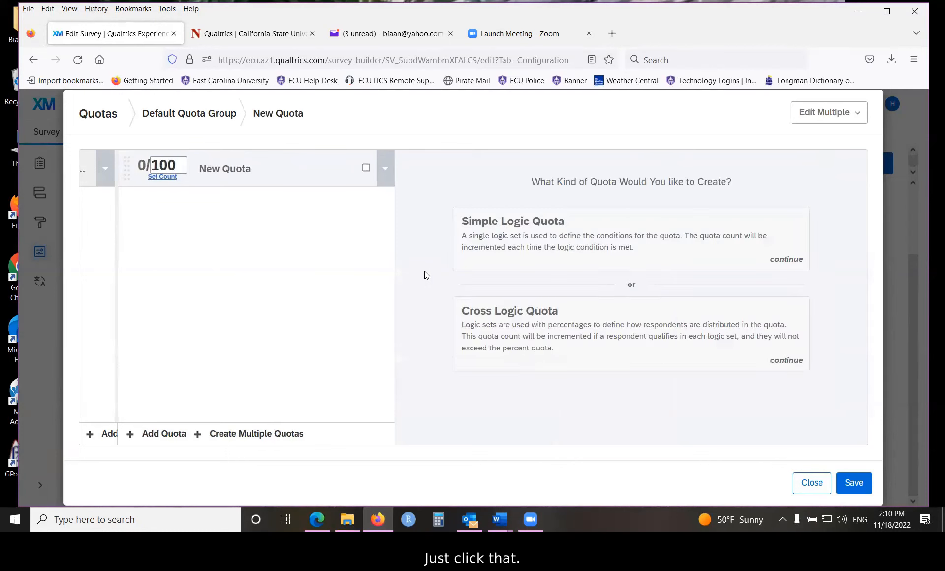
left_click(215, 170)
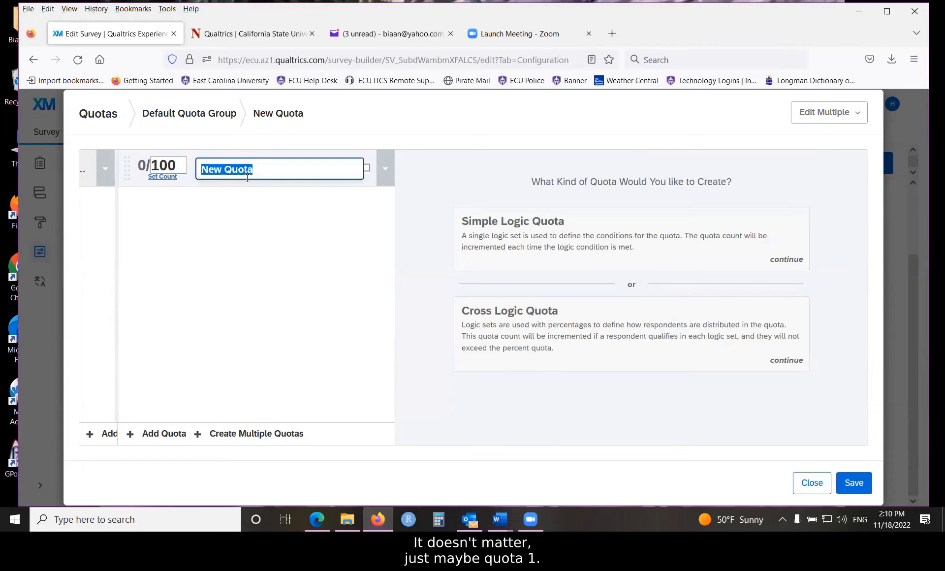
type("quo")
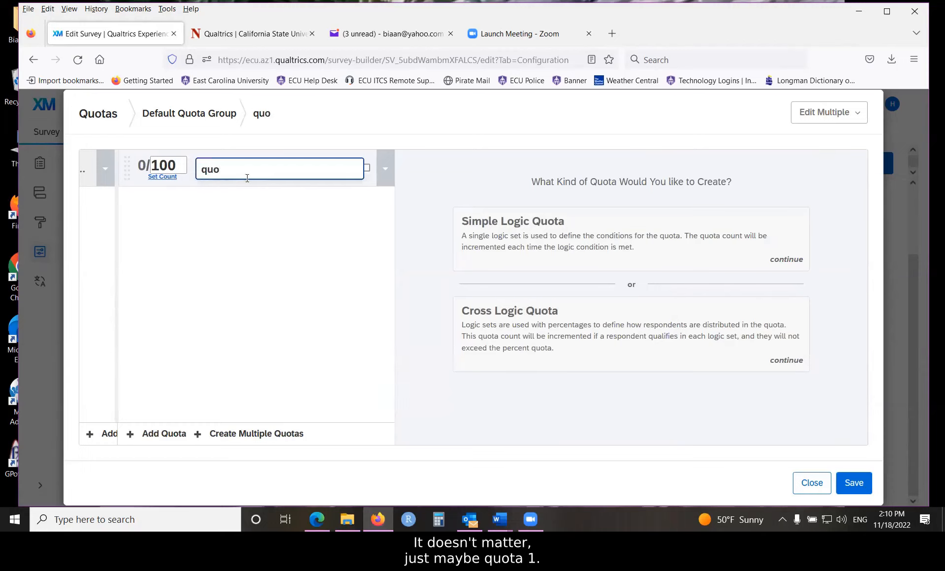
type("ta1")
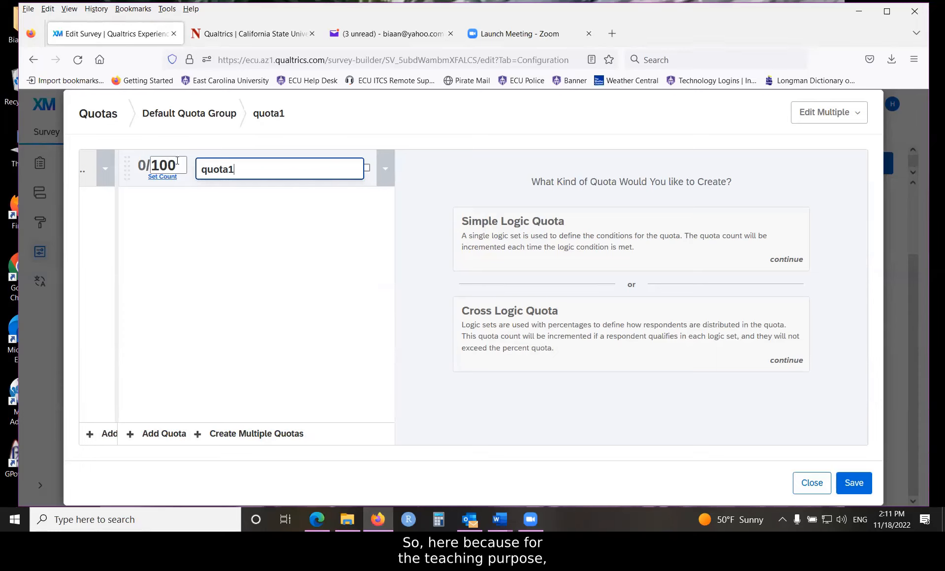
- Set the count of quota1 to 1 and make it a Simple Logic Quota
left_click_drag(178, 165, 152, 165)
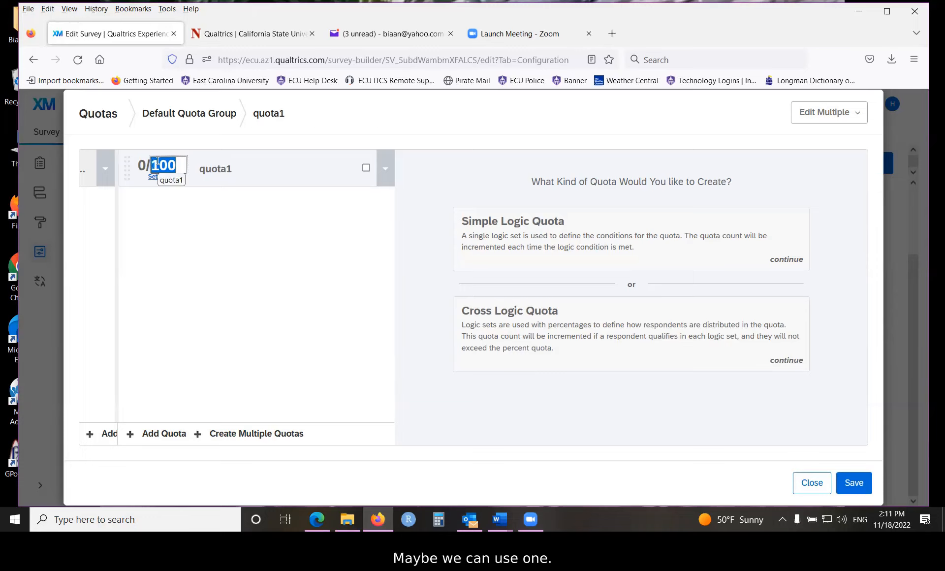
type("1")
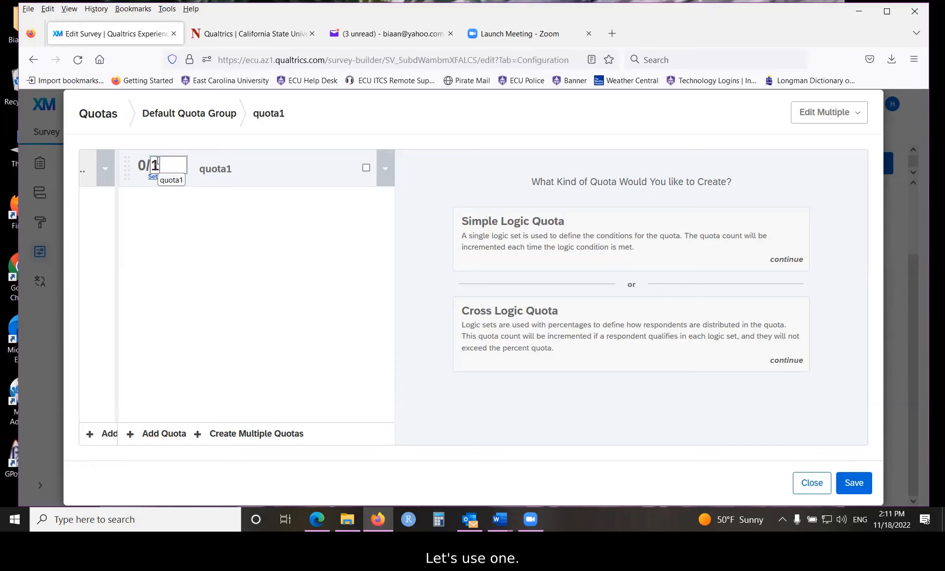
left_click(171, 160)
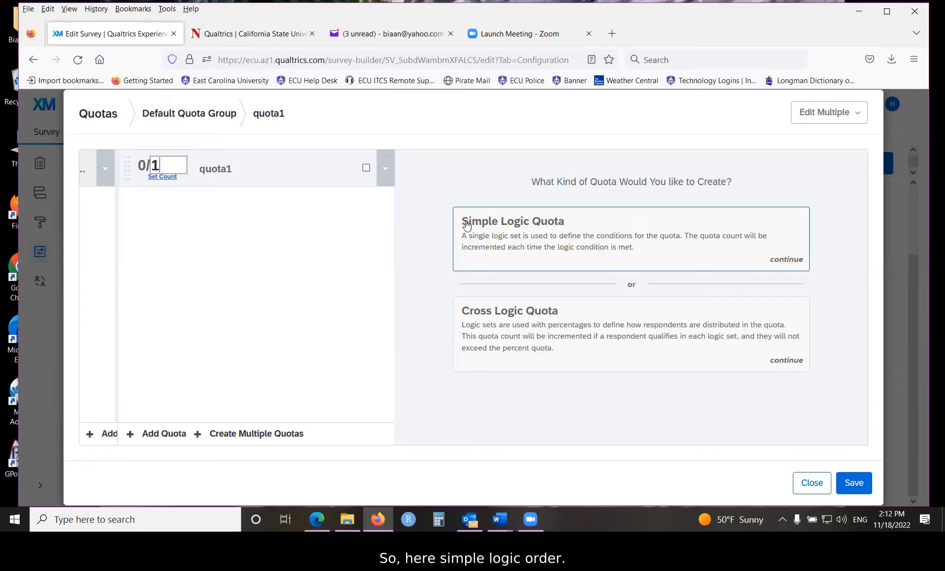
left_click(508, 231)
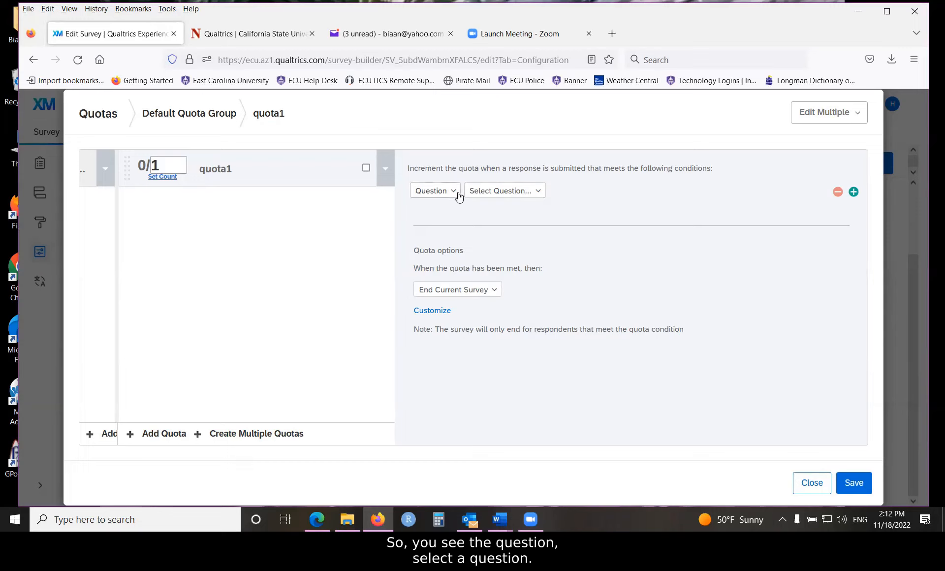
- Set the quota condition to question Q4 email, choice email, Contains ecu.edu
left_click(539, 194)
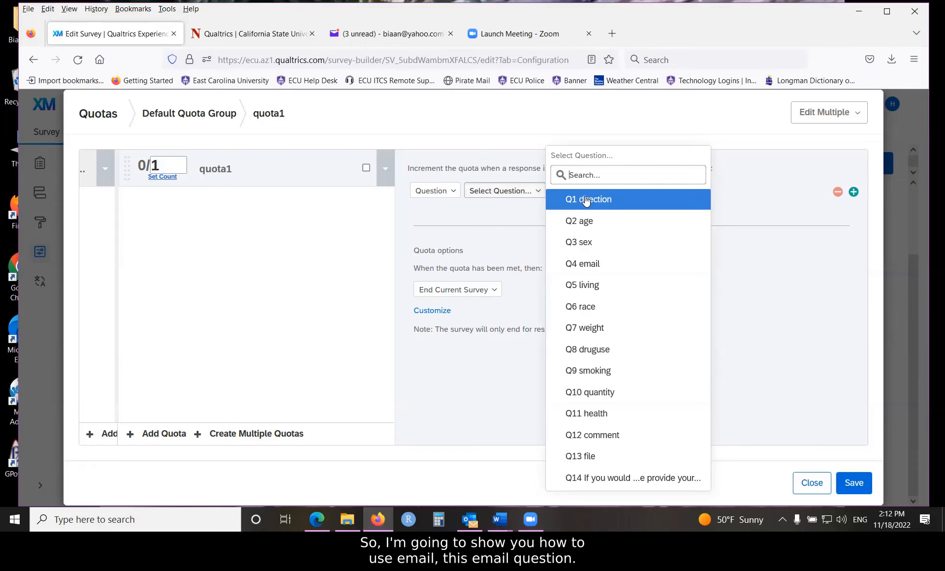
left_click(594, 266)
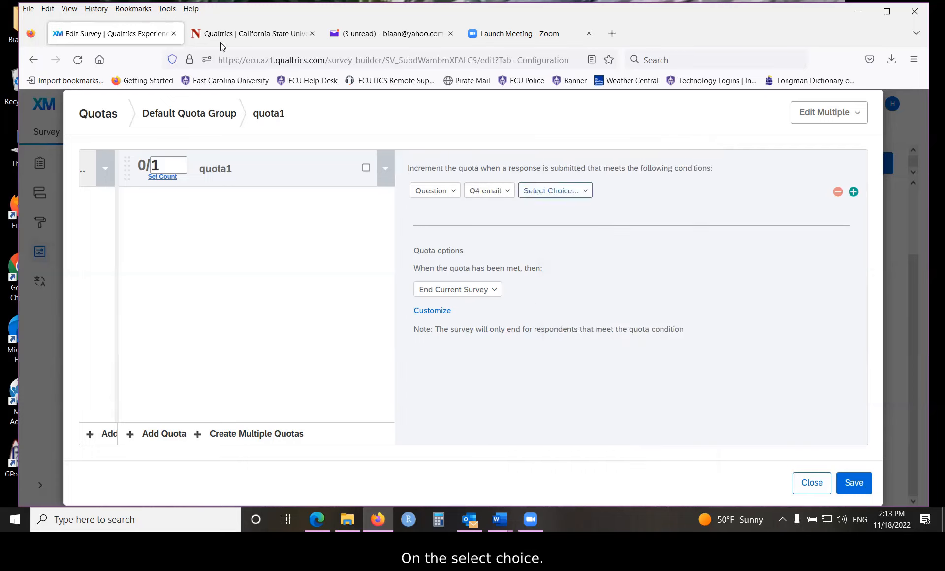
left_click(586, 192)
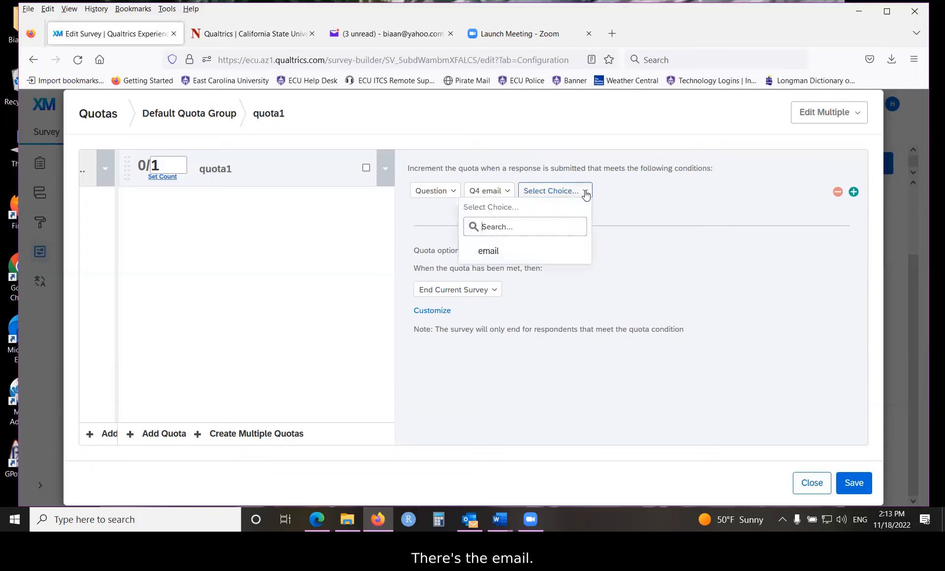
left_click(492, 252)
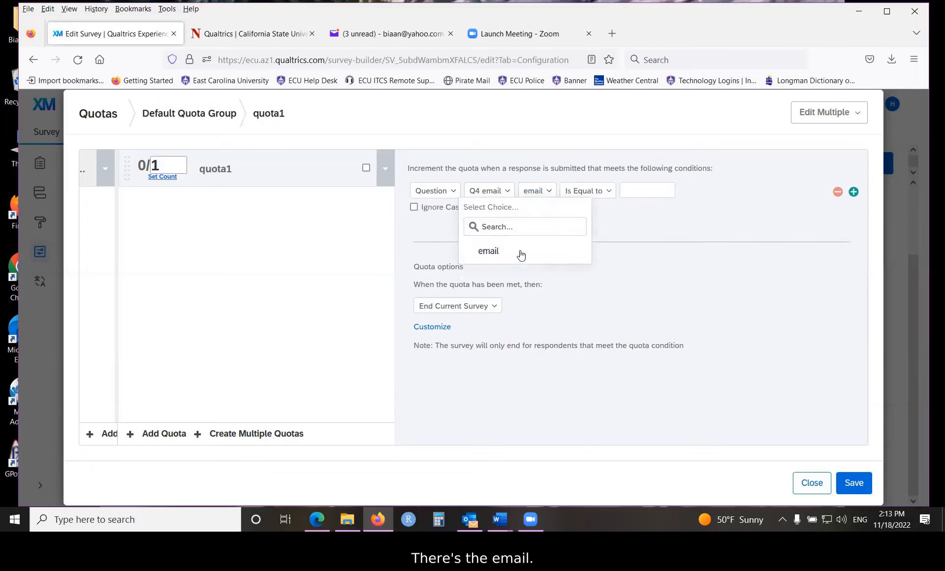
left_click(609, 192)
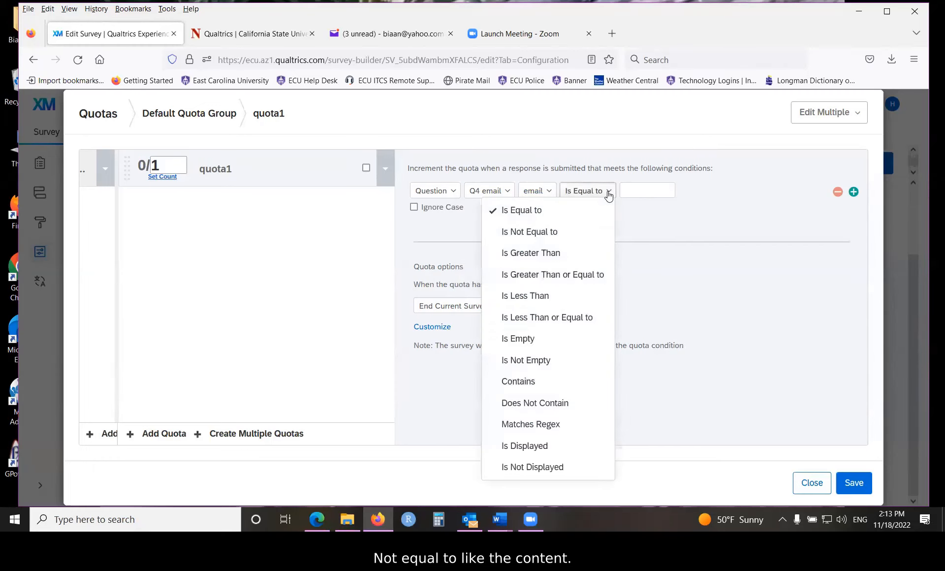
left_click(518, 382)
left_click(633, 191)
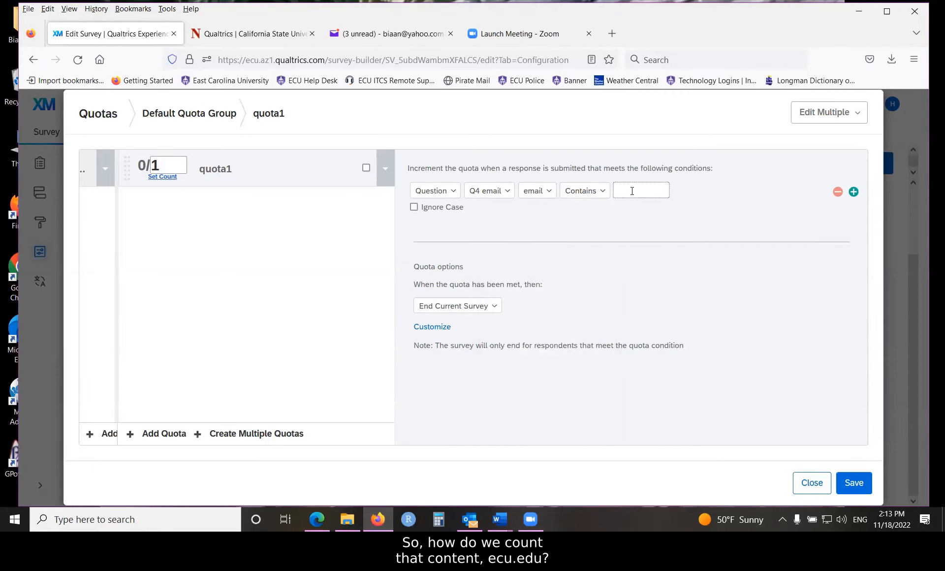
type("ecu.edu")
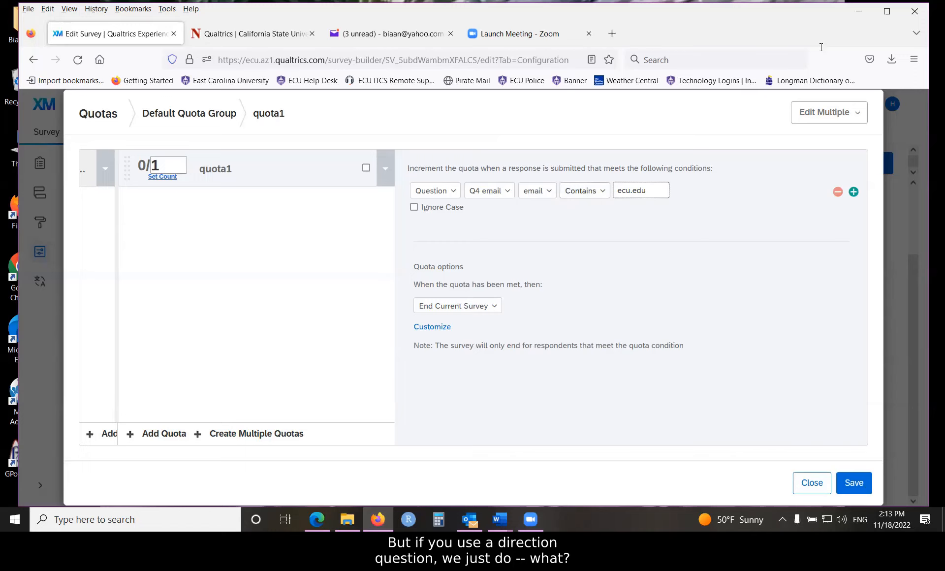
- Switch the quota condition to question Q1 direction with the choice Yes, Is Selected
left_click(489, 191)
left_click(510, 202)
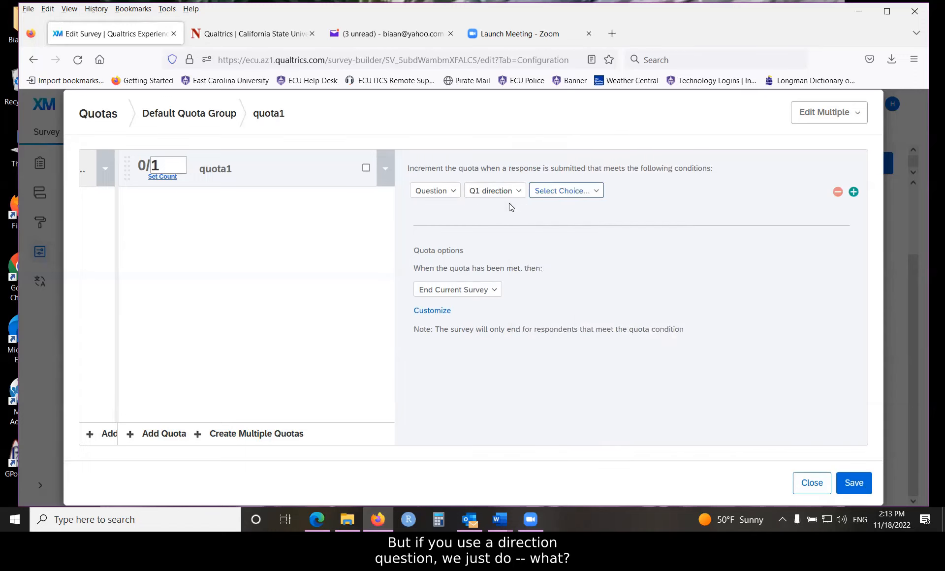
left_click(564, 191)
left_click(503, 251)
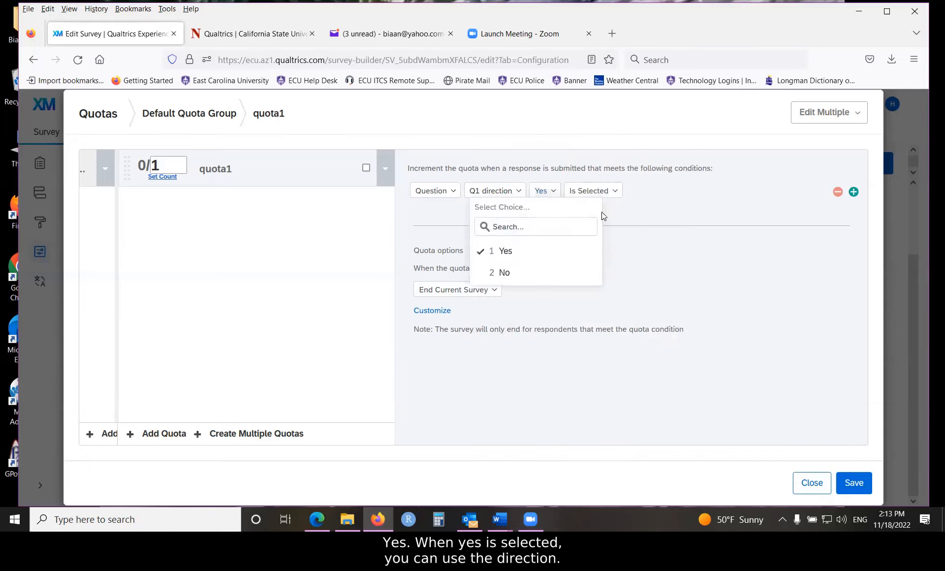
left_click(603, 213)
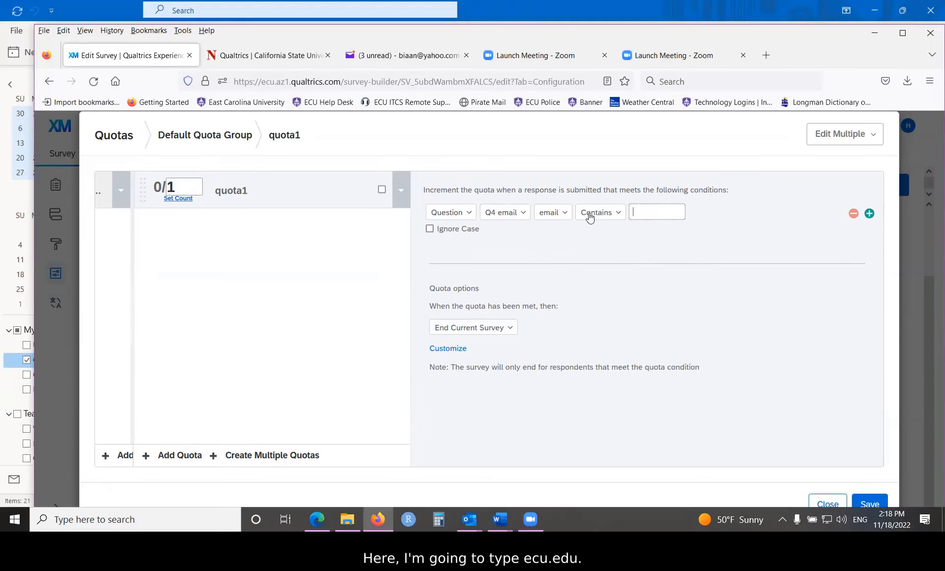
- Enter ecu.edu as the text the Q4 email answer must contain and ignore its case
left_click(649, 212)
type("ecu.edu")
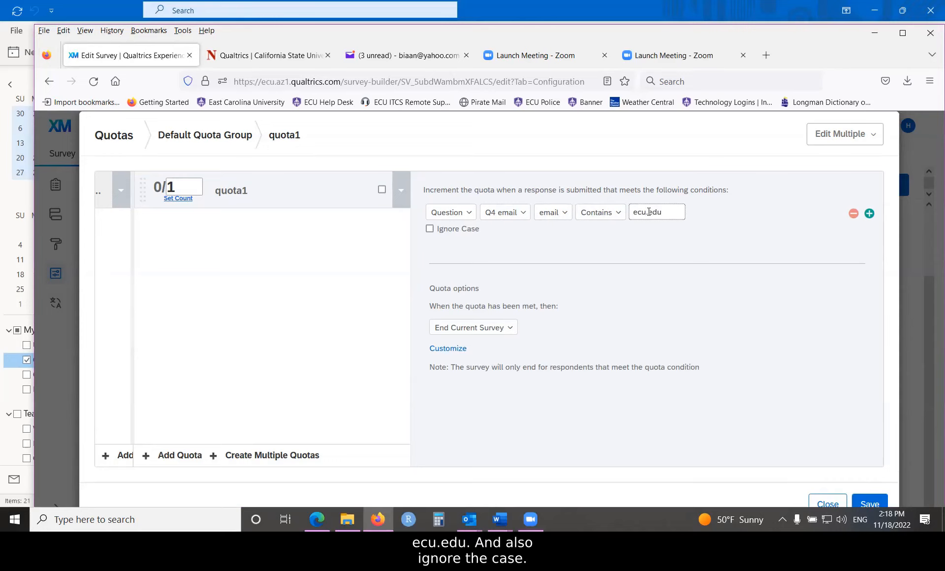
left_click(430, 228)
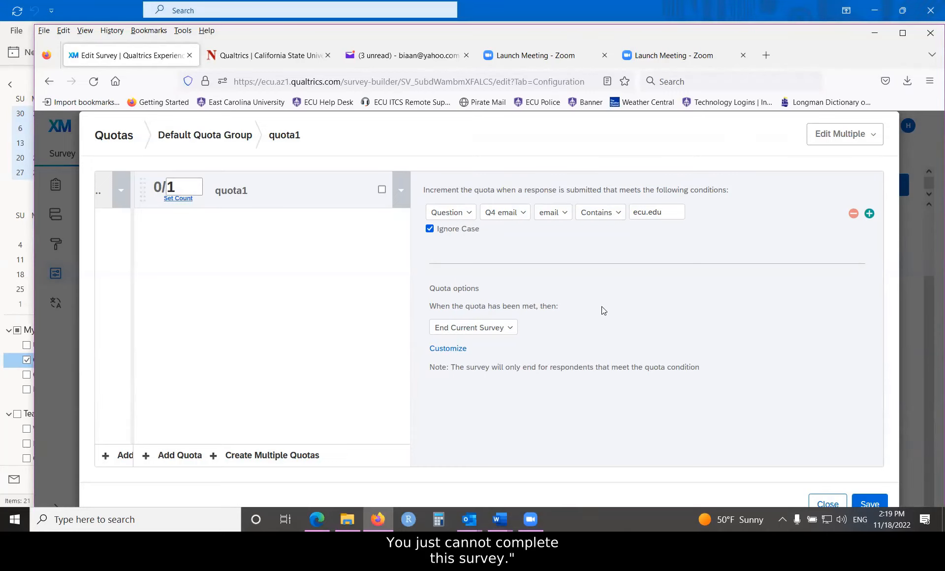
- Customize the met quota's end of survey with a custom message, creating a new one in the personal library described as quota1
left_click(439, 350)
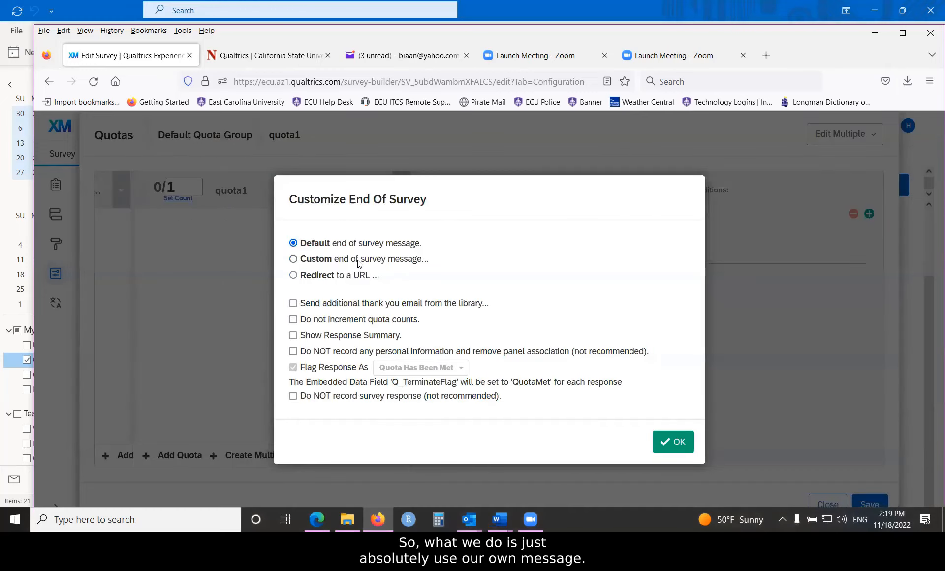
left_click(314, 259)
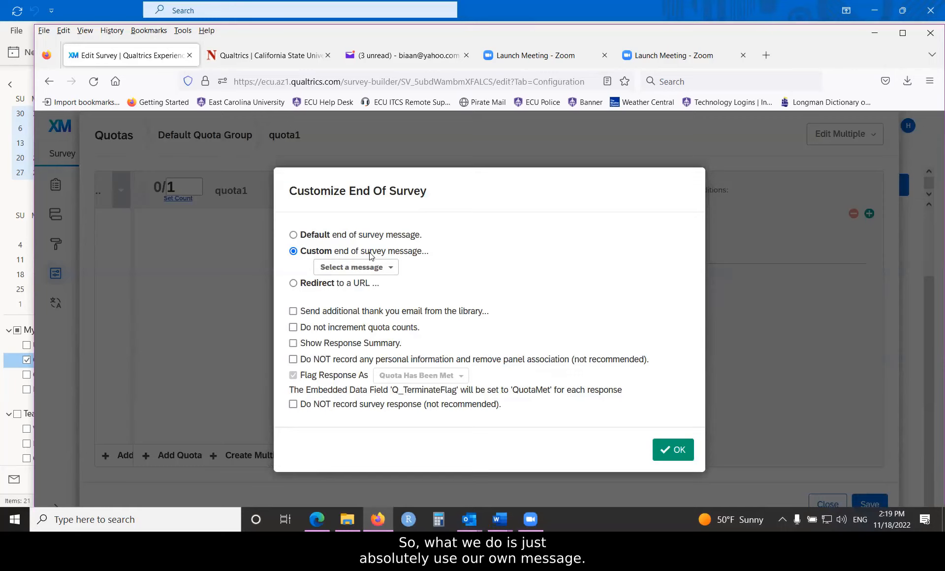
left_click(391, 268)
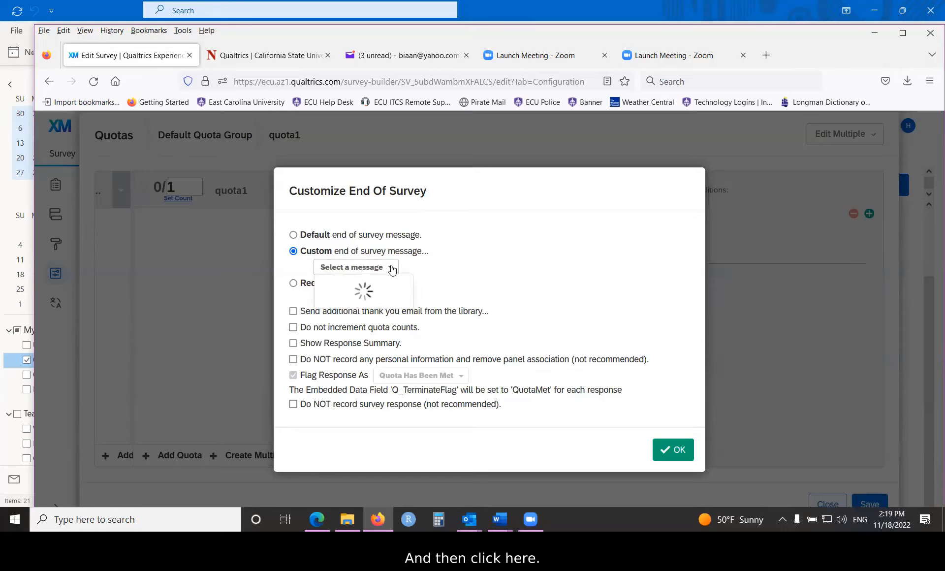
left_click(379, 288)
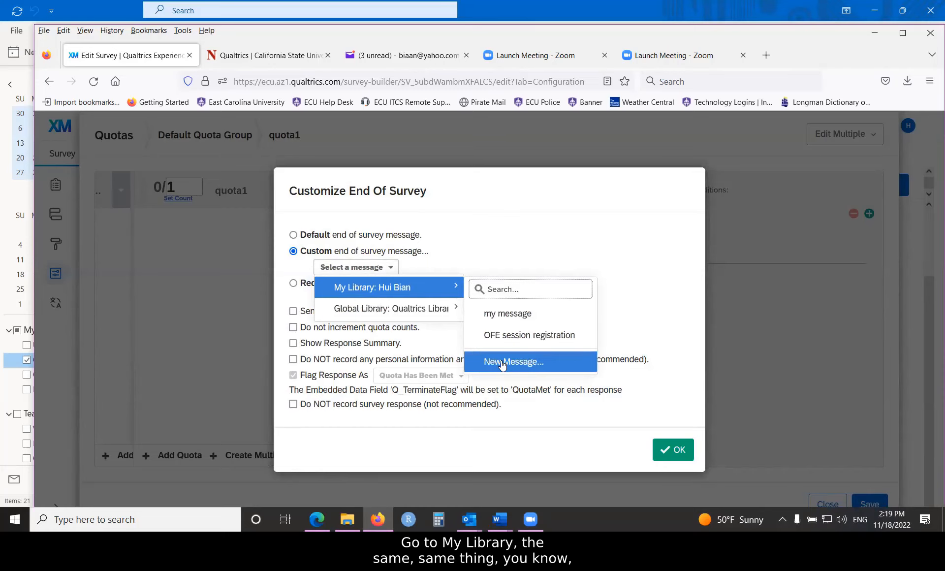
left_click(502, 363)
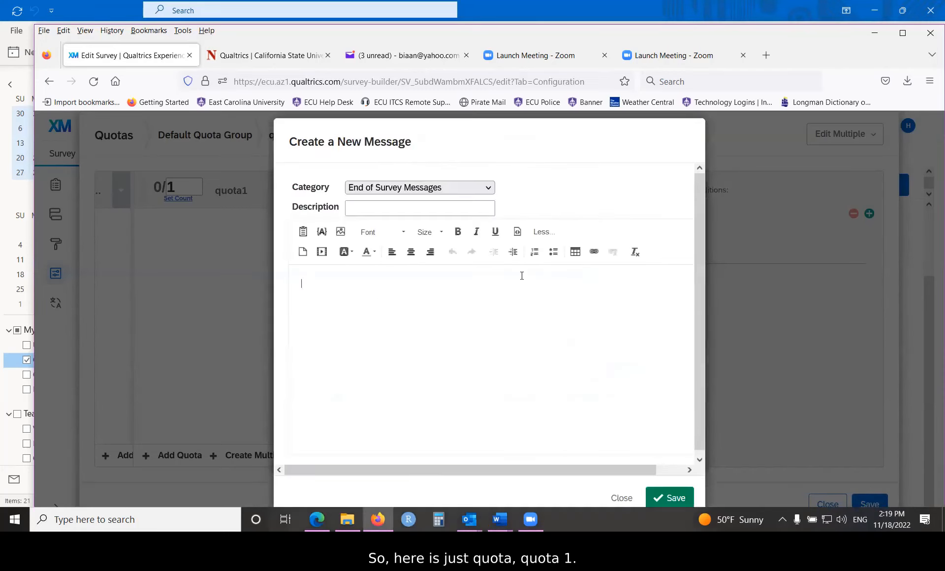
left_click(379, 207)
type("quota")
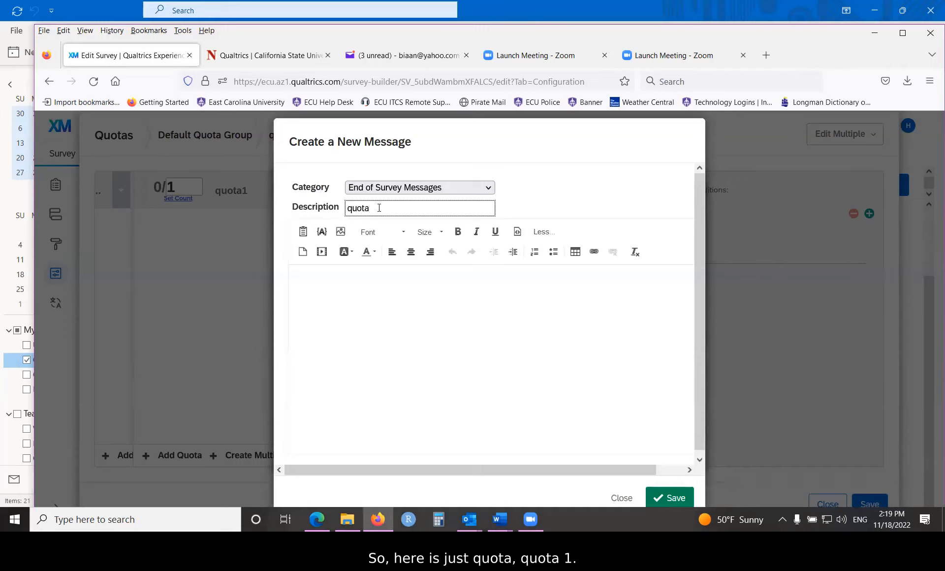
type("1")
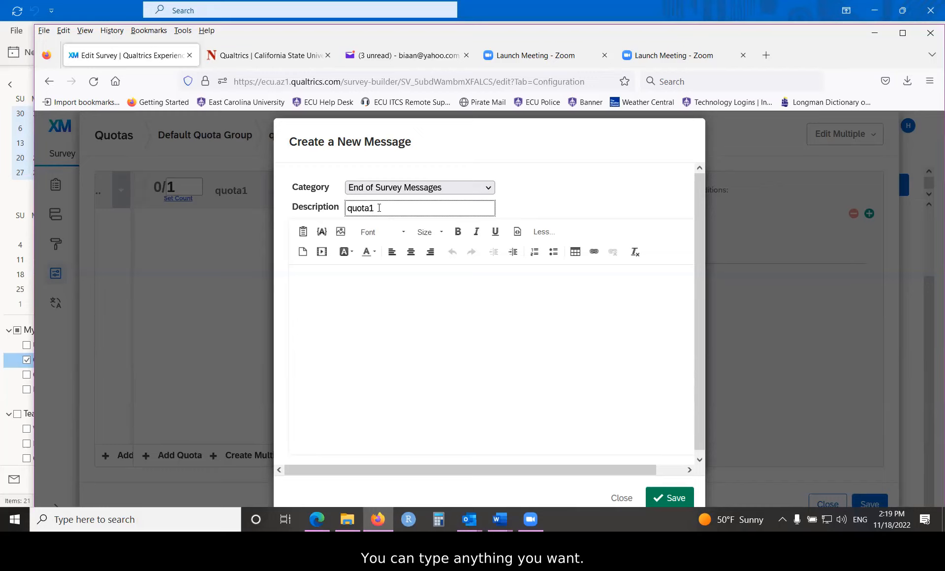
- Write the message body "The seats are full. You may register for this session next time!"
left_click(403, 309)
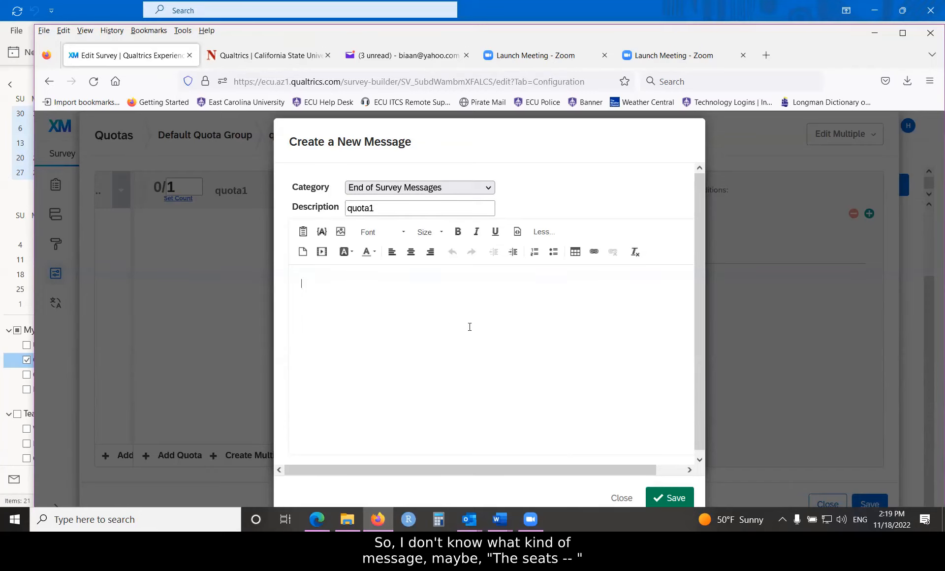
type("The seatr")
key("BackSpace")
type("s ")
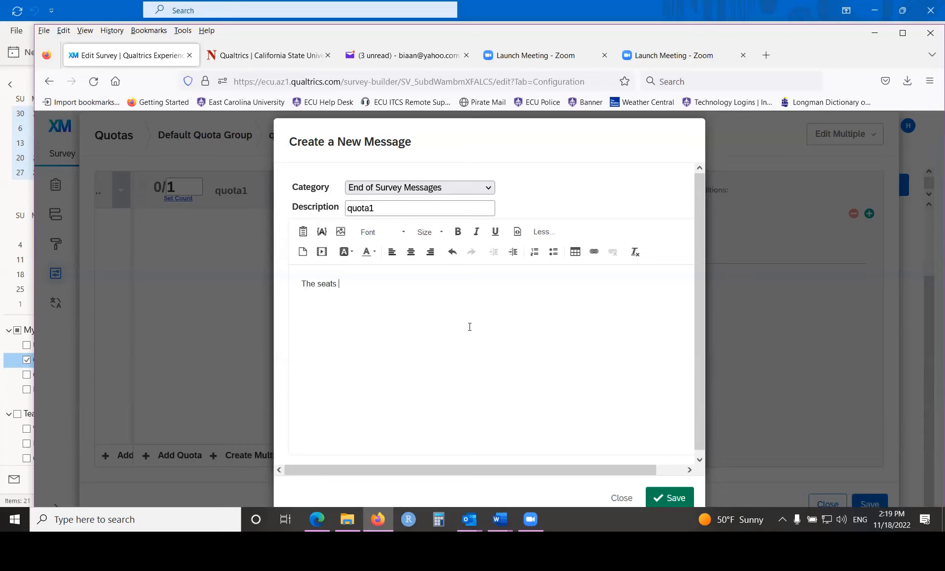
type("are fukl")
key("BackSpace")
type("ll. You may regist")
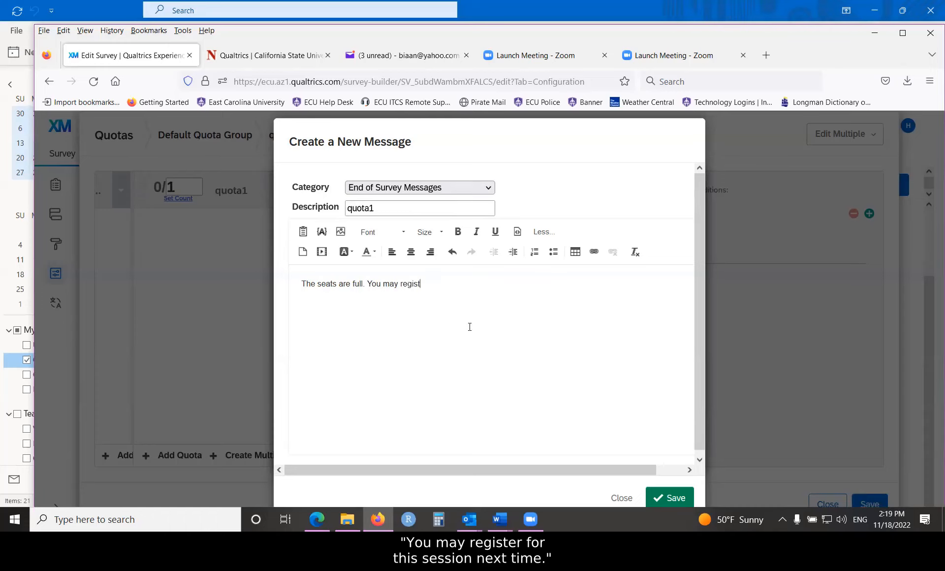
type("er for this sesion")
key("BackSpace")
key("BackSpace")
key("BackSpace")
key("BackSpace")
type("sion next time!")
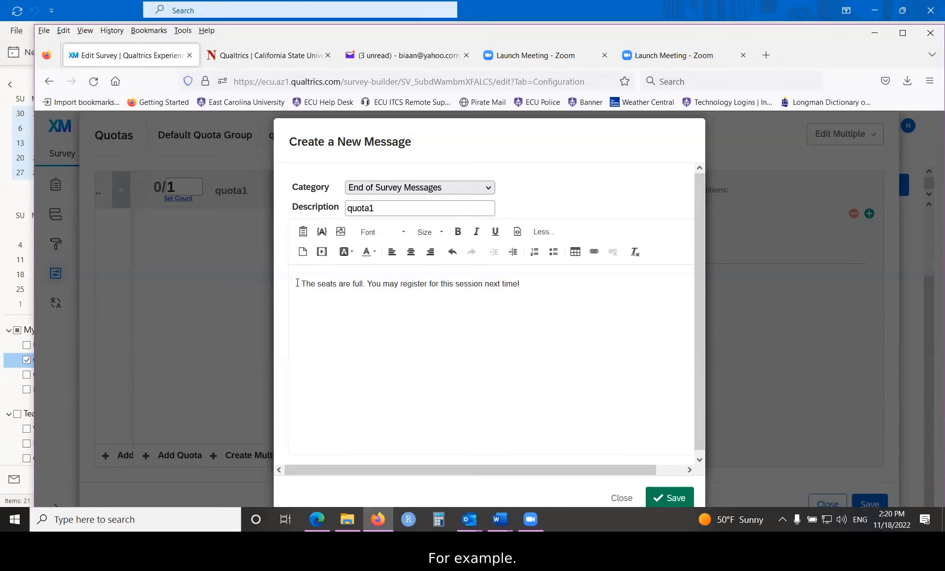
- Reword the message opening so it reads "We are sorry that the seats are full. You may register for this session next time!"
left_click_drag(298, 283, 546, 287)
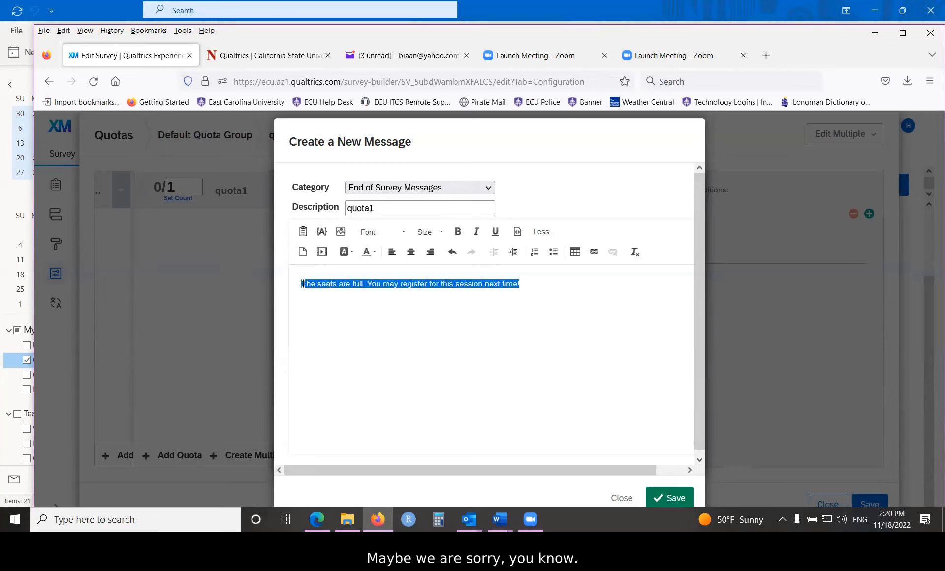
left_click(480, 338)
type("We are s")
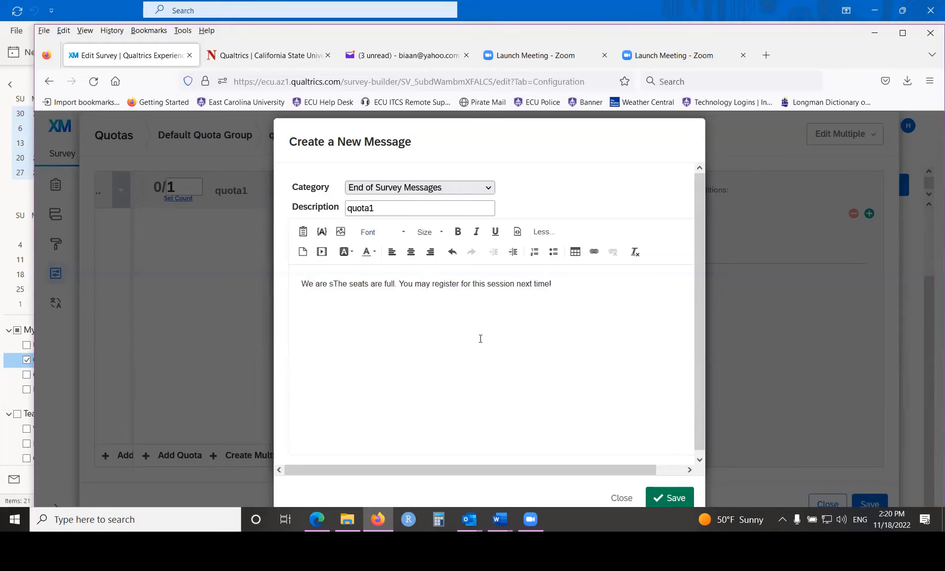
type("orry t")
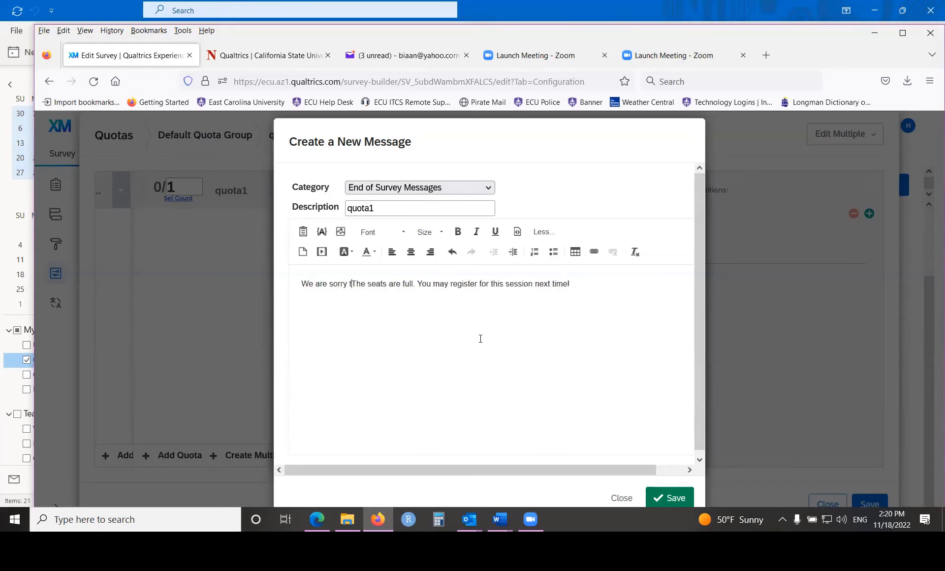
type("hat t")
key("Delete")
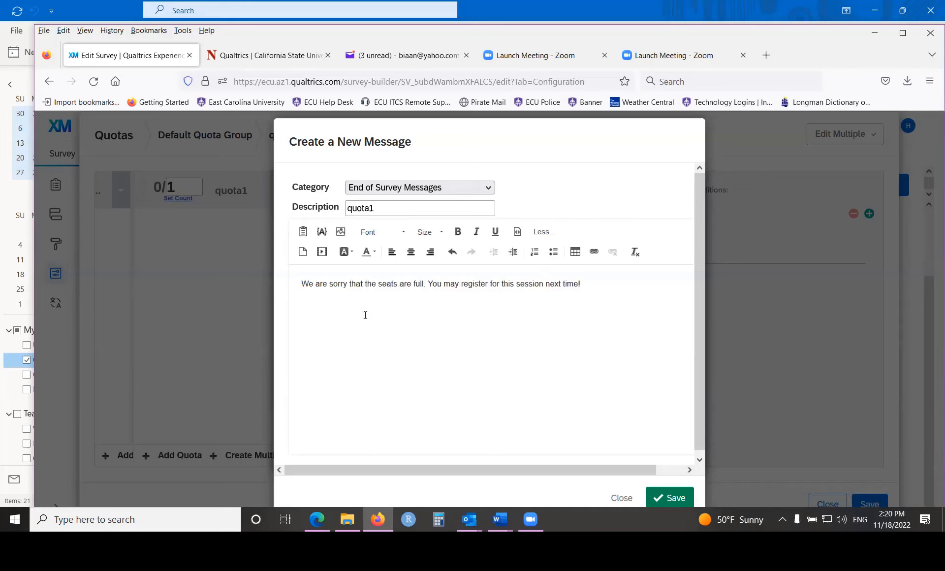
- Format the whole quota message text as bold at 14pt
left_click_drag(301, 283, 612, 282)
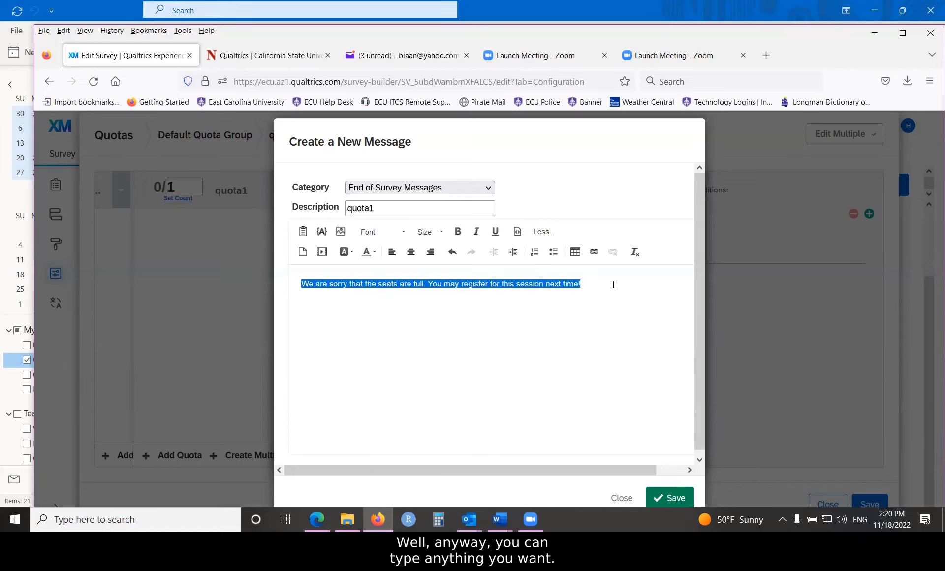
left_click(458, 232)
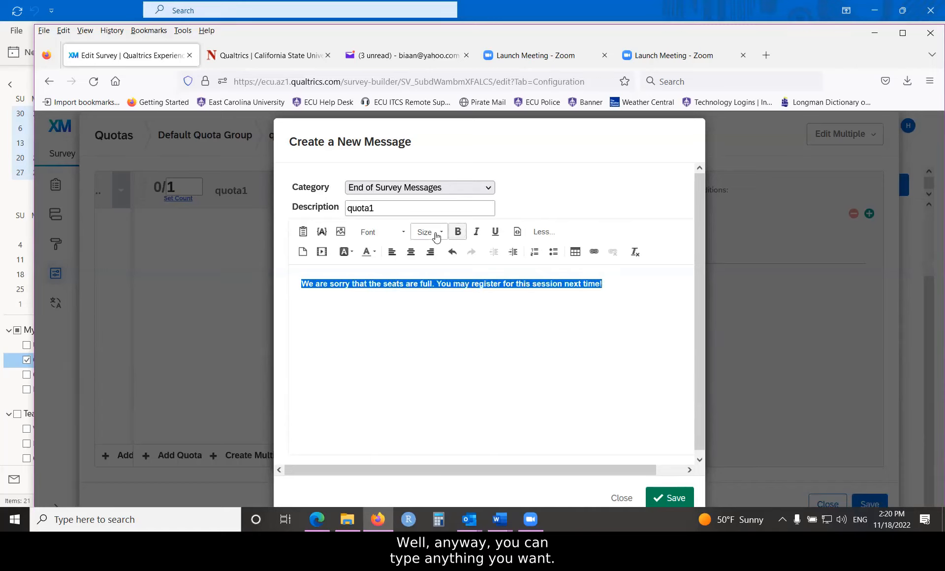
left_click(422, 232)
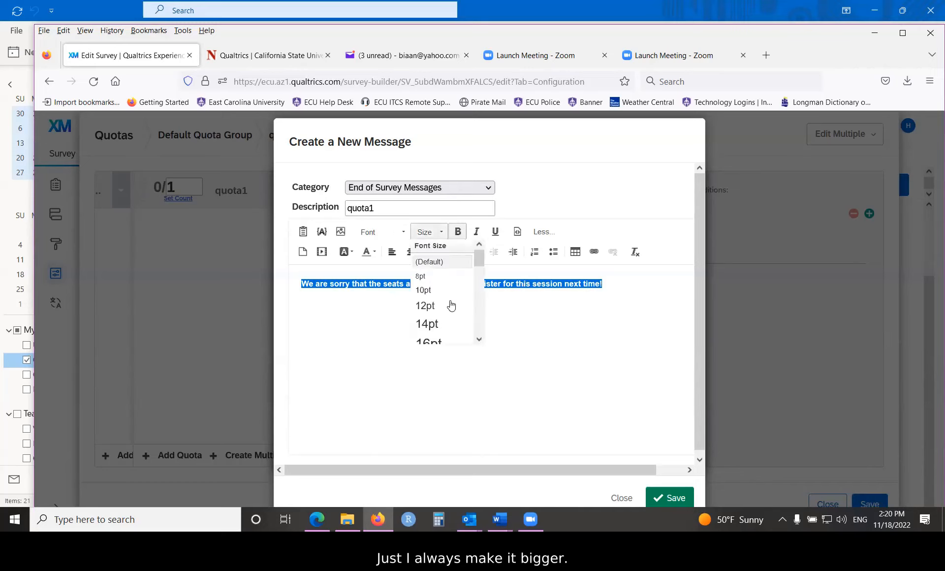
left_click(427, 324)
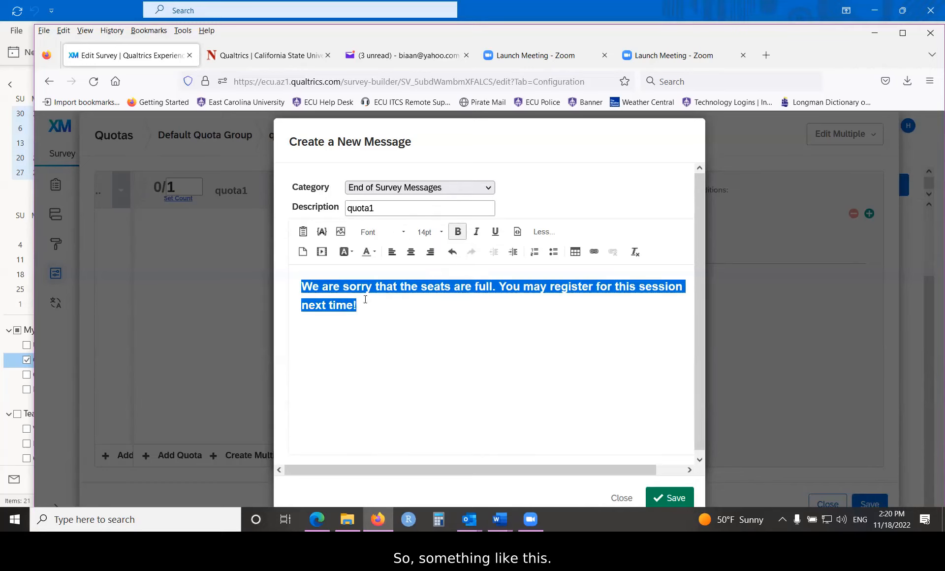
left_click(417, 322)
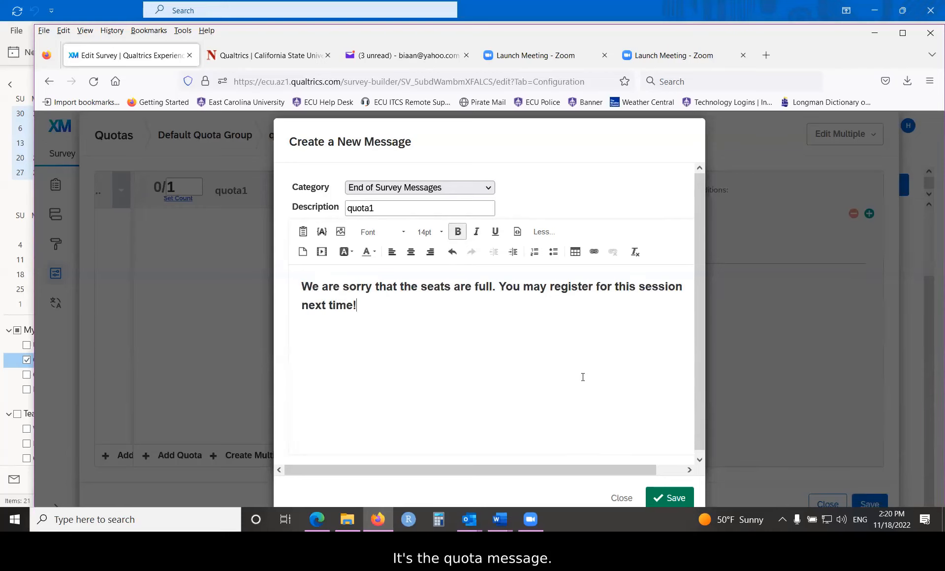
- Save the quota1 message, accept it as the custom end of survey, and save the quota
left_click(675, 500)
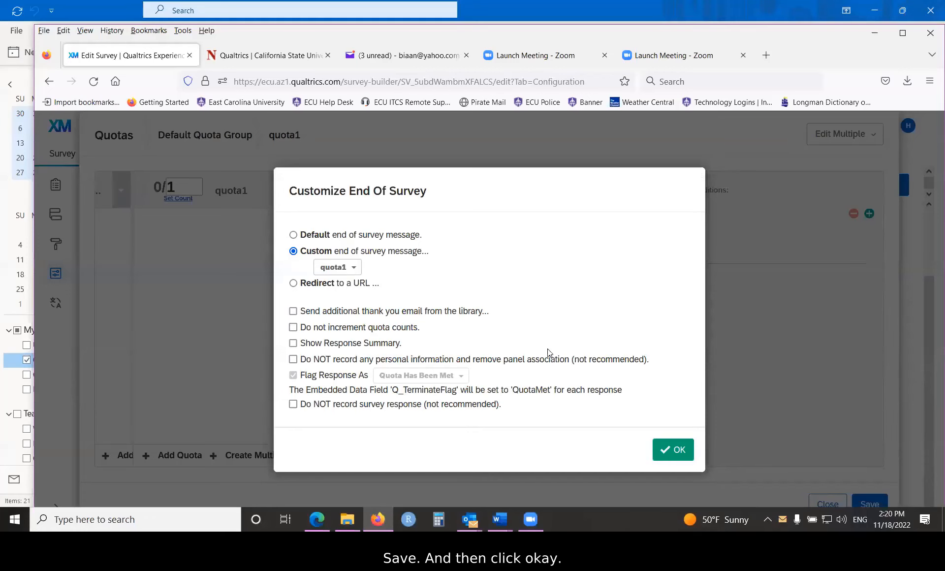
left_click(675, 452)
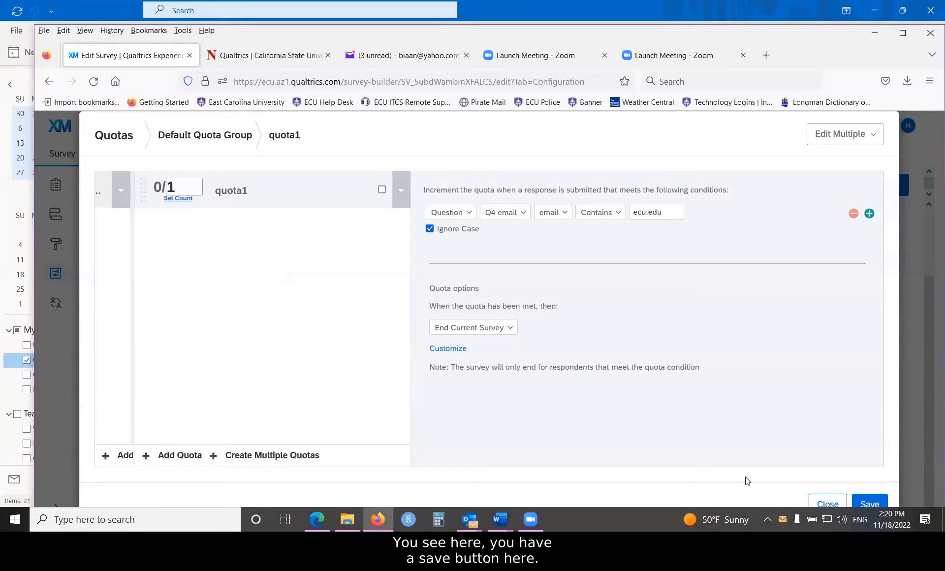
left_click(870, 504)
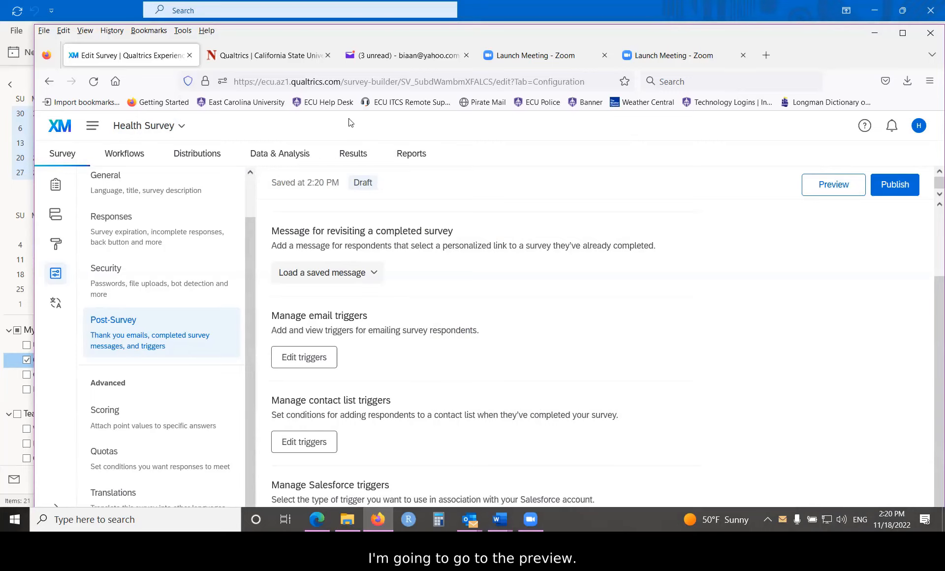
- Preview the Health Survey, answer Yes to the consent question and advance to the next page
left_click(801, 190)
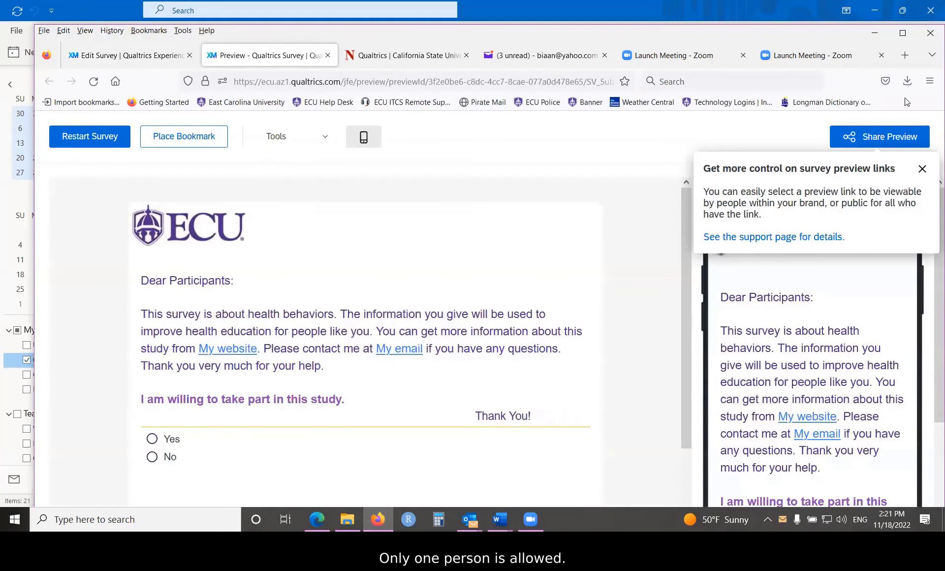
left_click(150, 441)
scroll(448, 373, "down", 2)
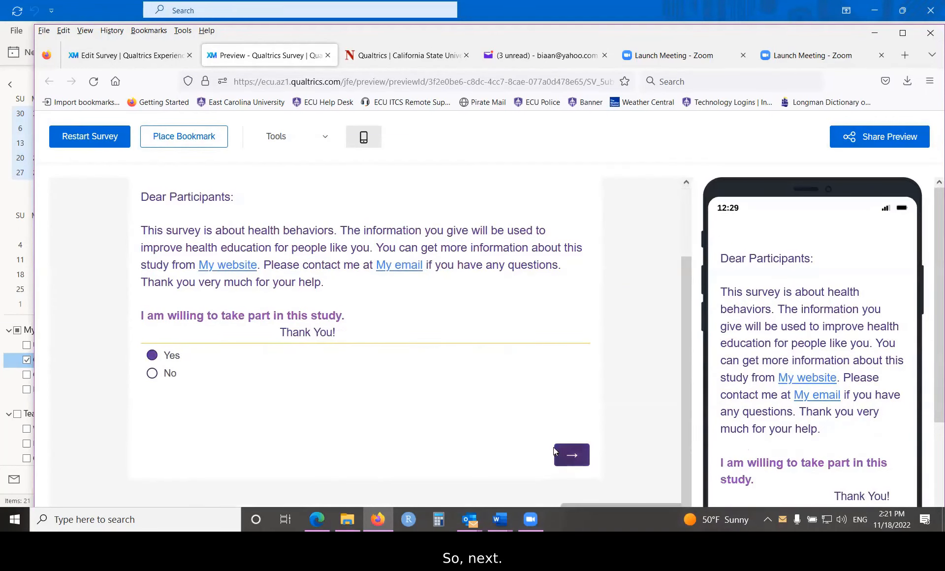
left_click(561, 452)
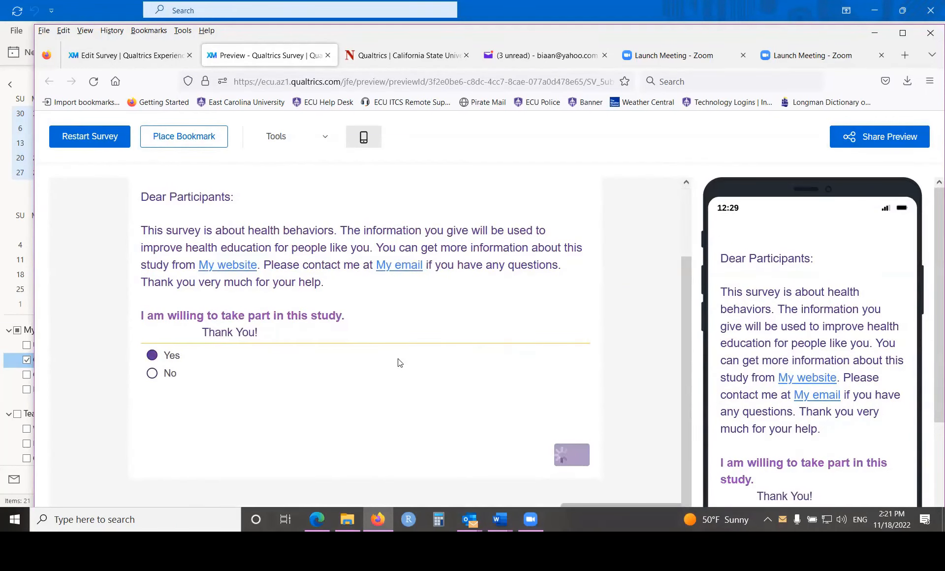
- Answer age 21 and sex Prefer not to say, enter the respondent's ECU email address, and continue
left_click(170, 303)
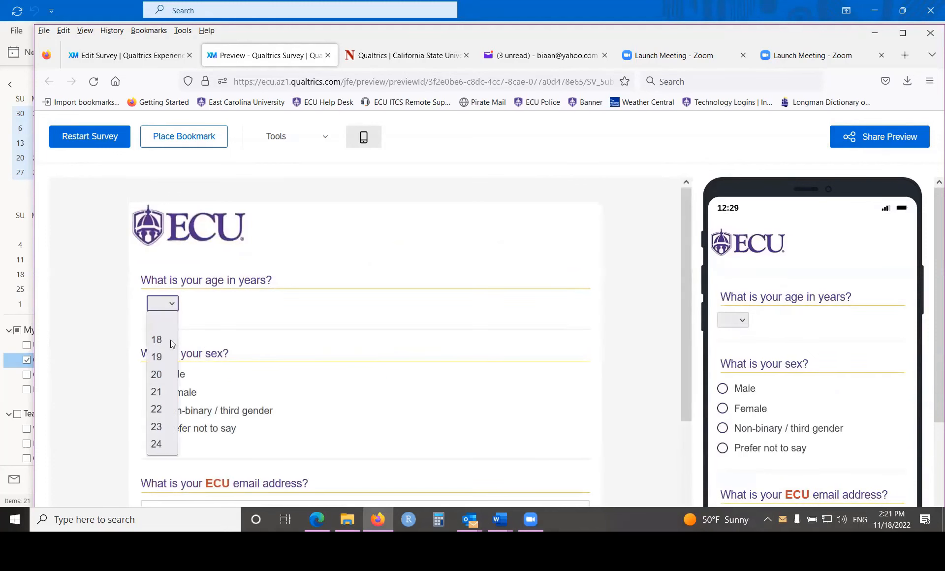
left_click(156, 392)
scroll(168, 374, "down", 3)
left_click(152, 298)
left_click(179, 378)
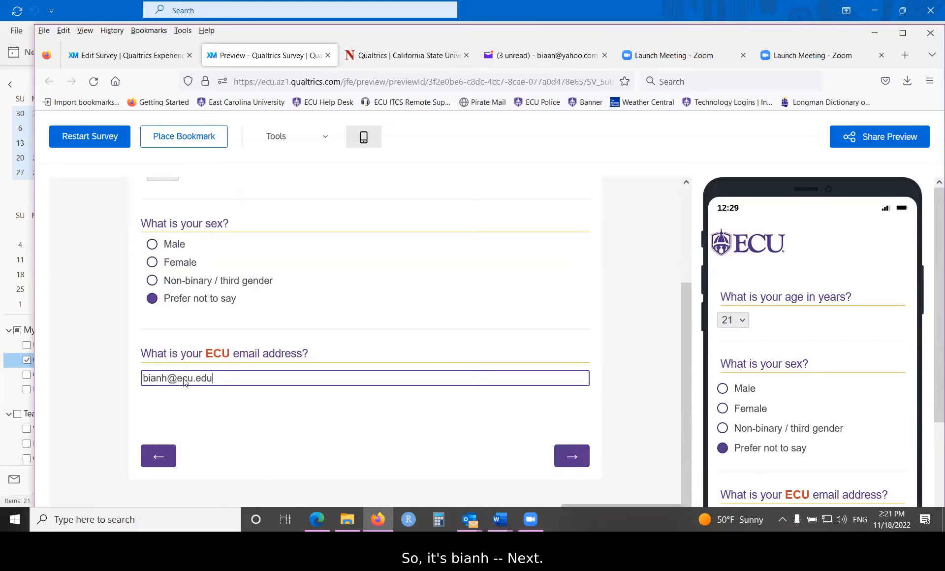
left_click(567, 457)
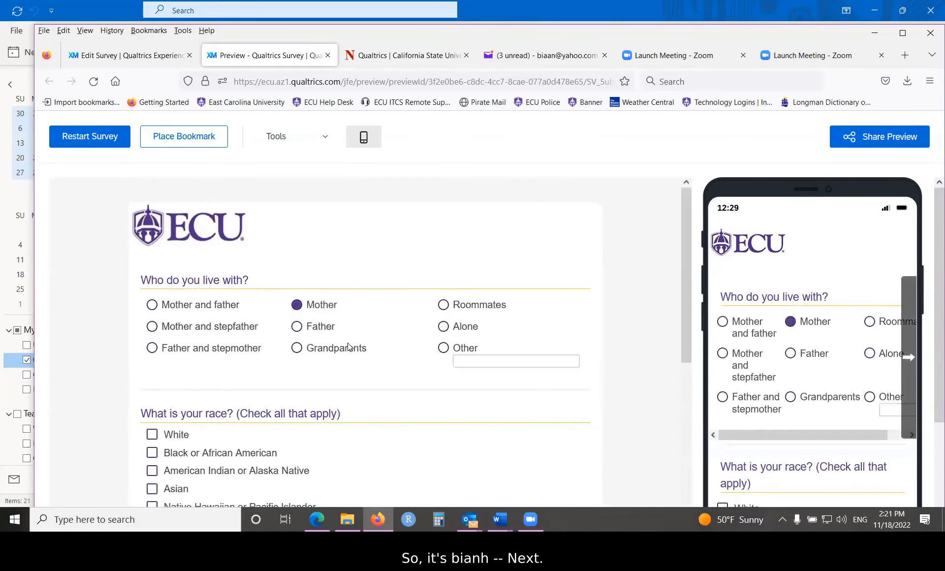
- Check Asian and Native Hawaiian or Pacific Islander as race, enter weight digits 7, 8 and 2, and continue
scroll(203, 367, "down", 3)
left_click(152, 359)
left_click(153, 377)
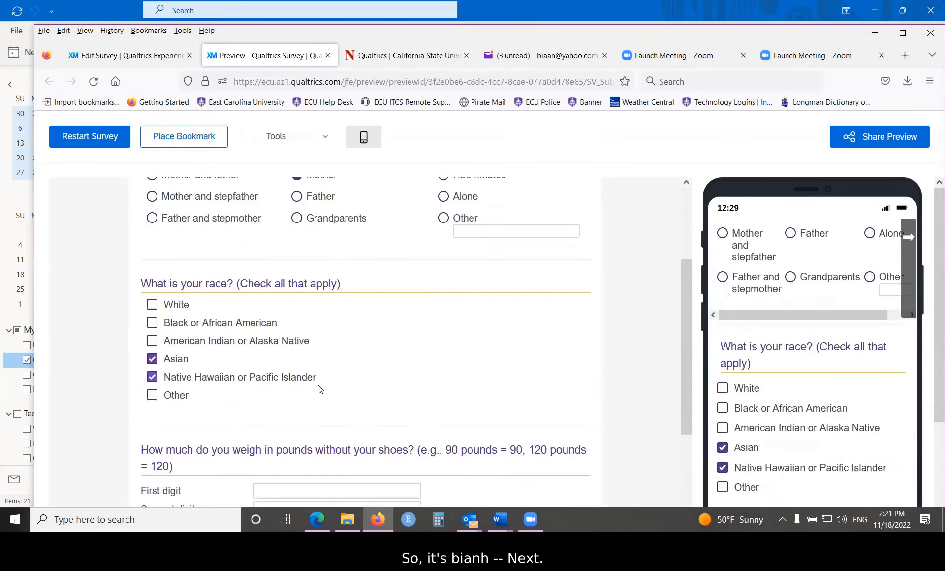
scroll(320, 390, "down", 3)
left_click(300, 360)
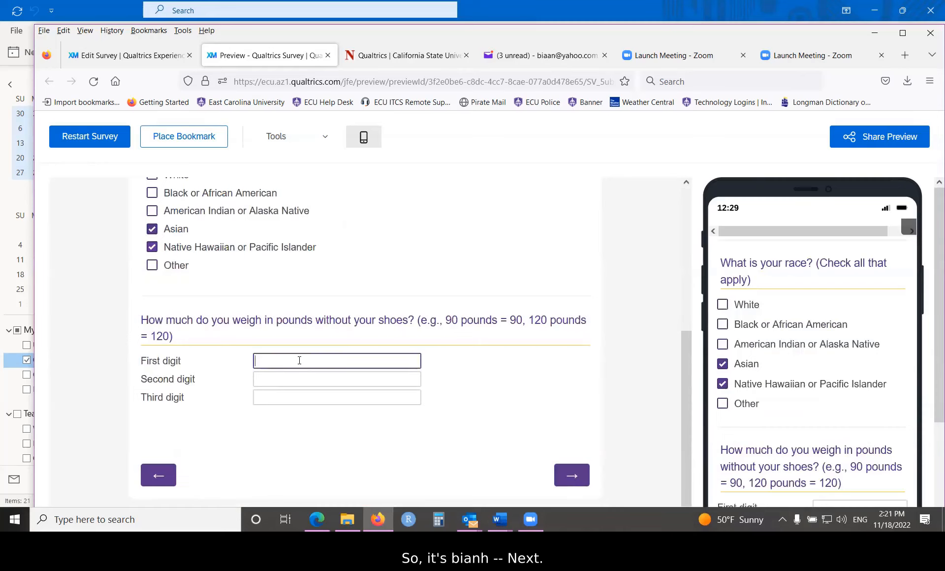
type("7")
left_click(301, 378)
type("8")
left_click(302, 398)
type("2")
left_click(571, 475)
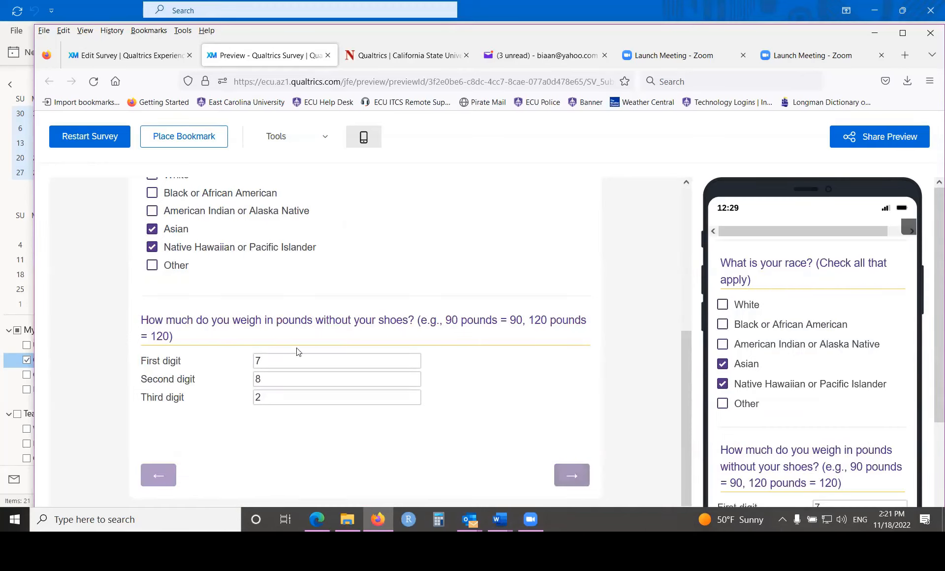
- Answer the Used marijuana item with its first option, choose 6 days for cigarette smoking, and continue
scroll(295, 295, "down", 4)
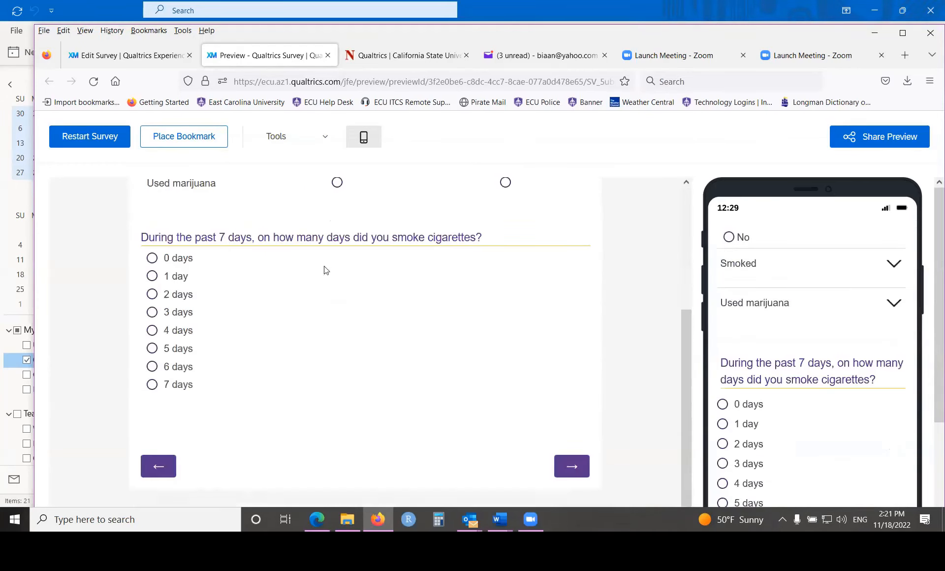
left_click(337, 182)
left_click(172, 367)
left_click(567, 468)
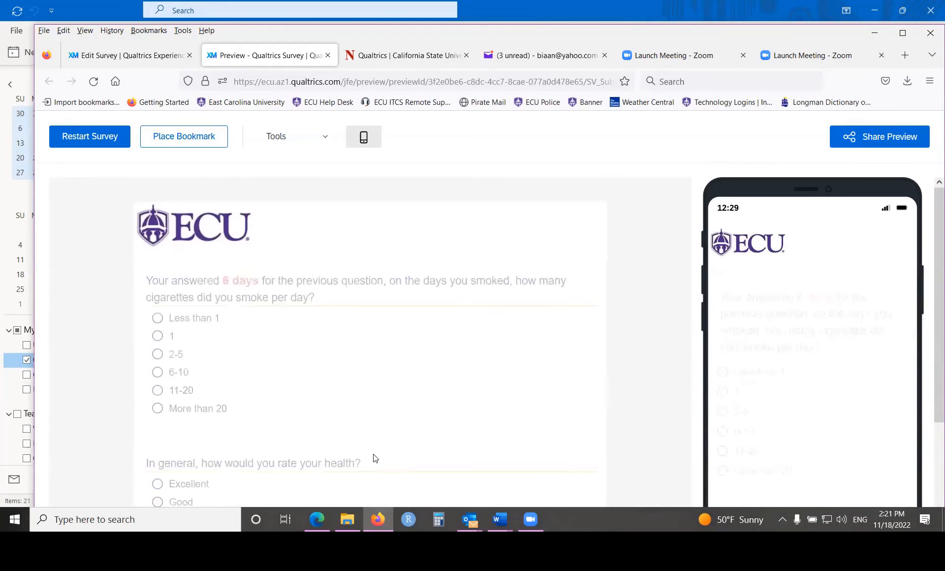
- Choose More than 20 cigarettes per day, rate general health as Poor, and submit the survey without comments
scroll(182, 296, "down", 3)
left_click(154, 278)
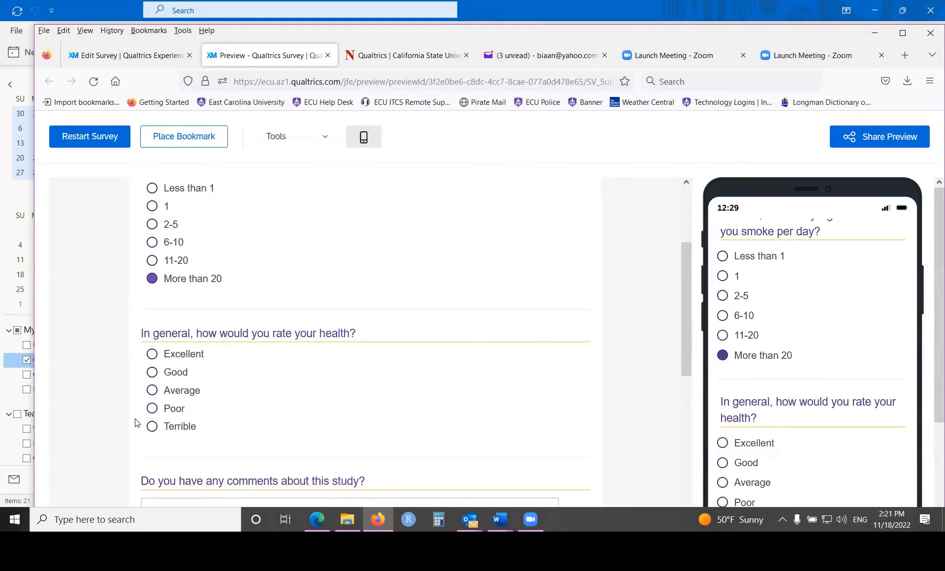
left_click(153, 409)
scroll(425, 399, "down", 6)
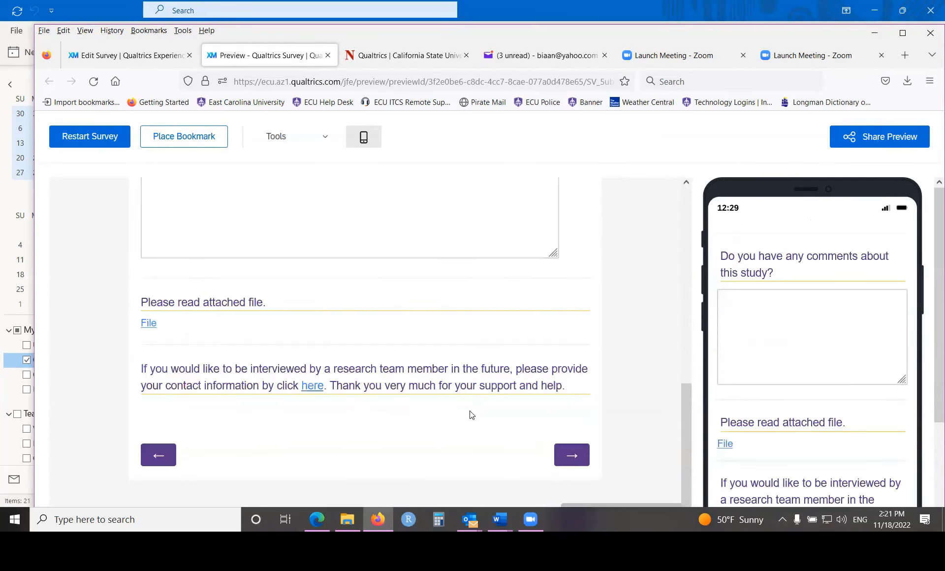
left_click(574, 455)
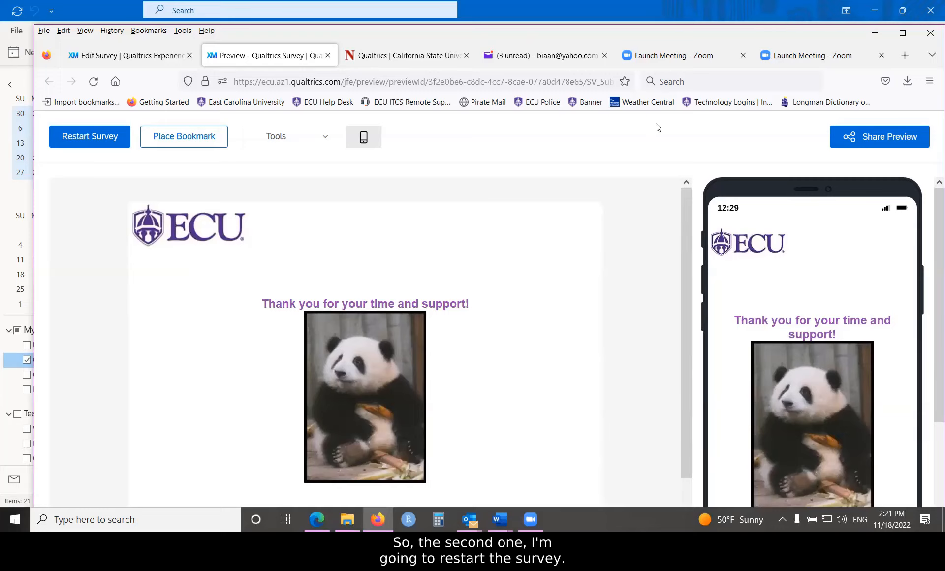
- Restart the survey preview, consent with Yes, enter only the respondent's ECU email address, and continue to test the quota
left_click(77, 140)
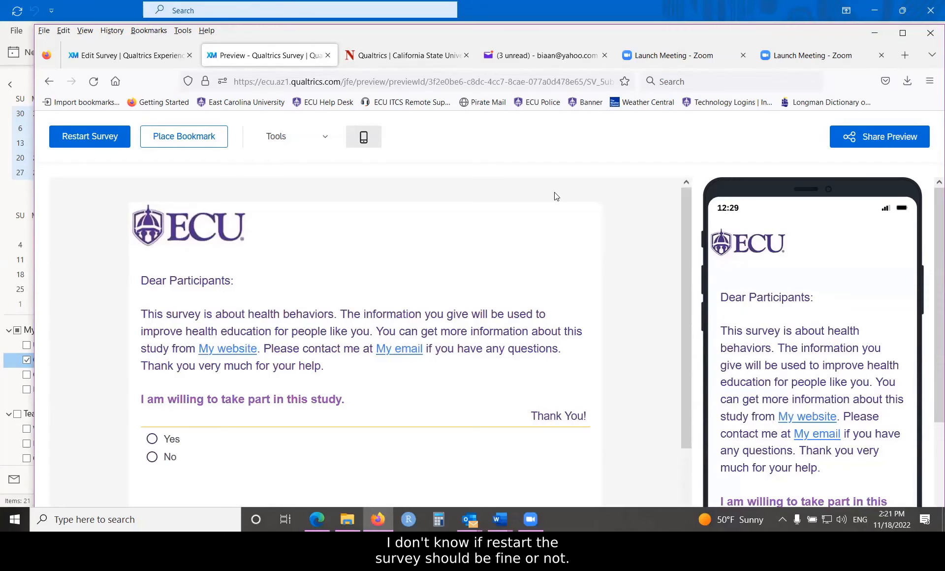
left_click(153, 439)
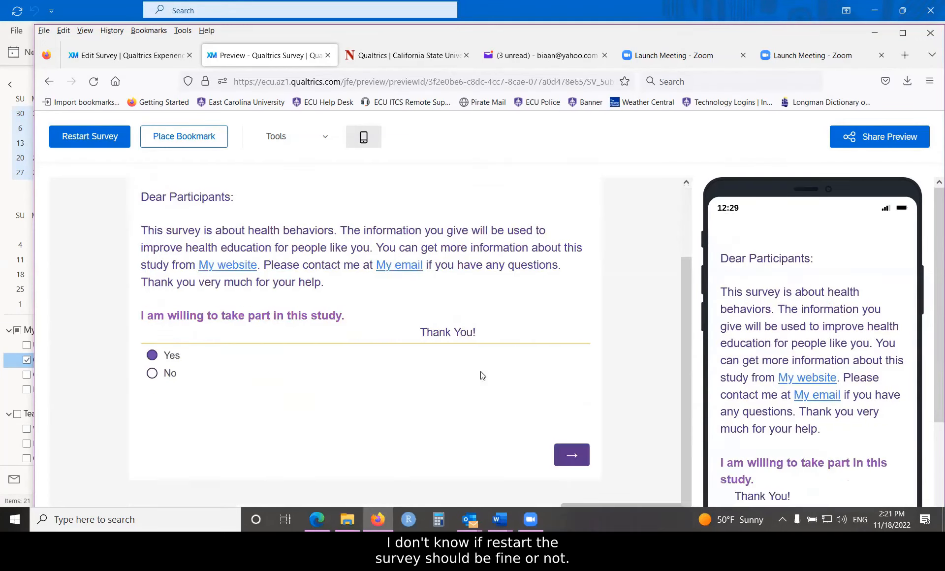
left_click(565, 461)
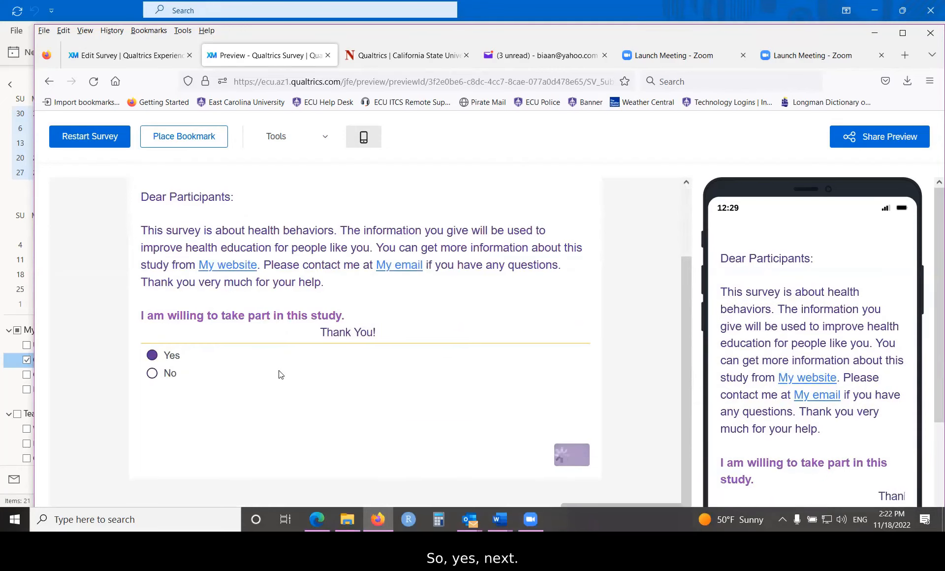
scroll(230, 392, "down", 3)
left_click(194, 375)
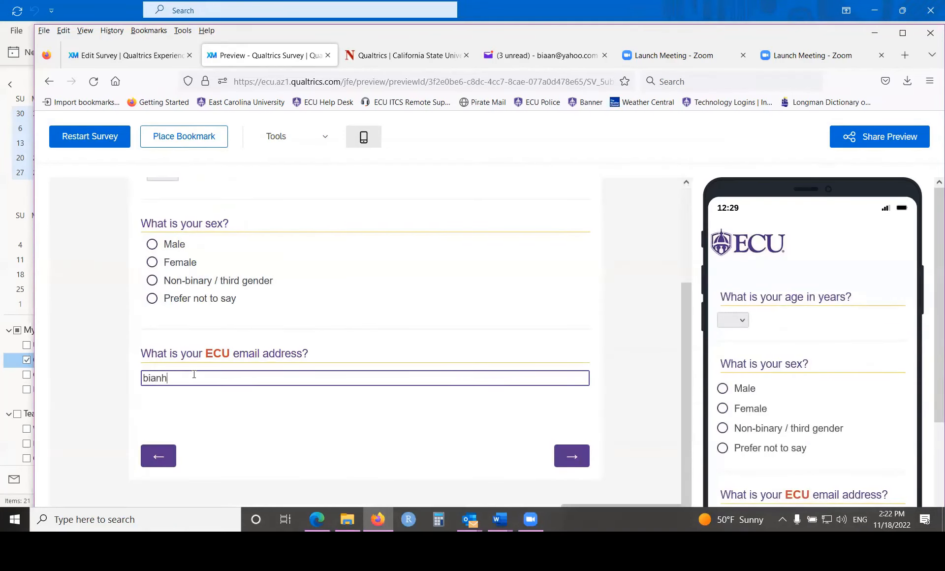
left_click(571, 456)
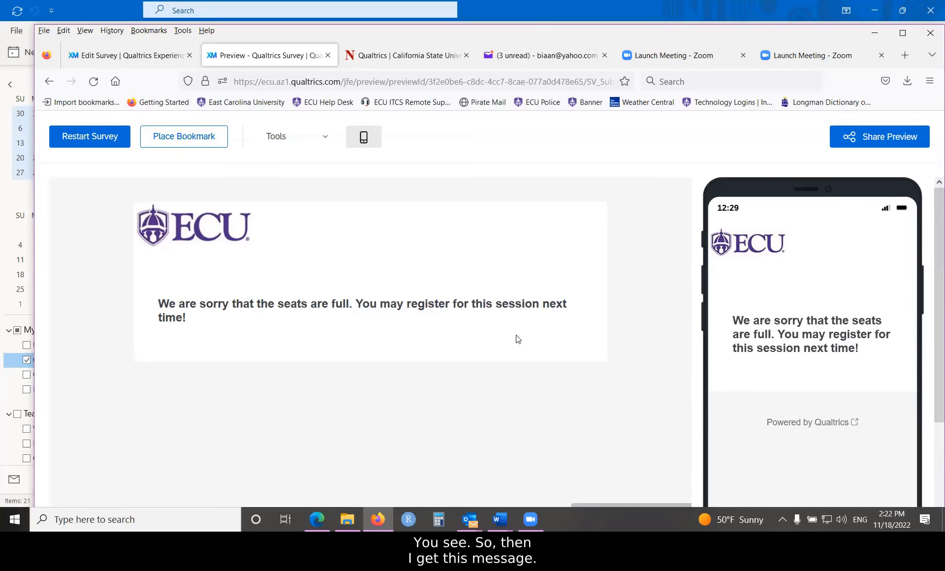
- Switch to the Outlook inbox, check the two newest "Thank you !" emails, and delete the lower one
left_click(470, 519)
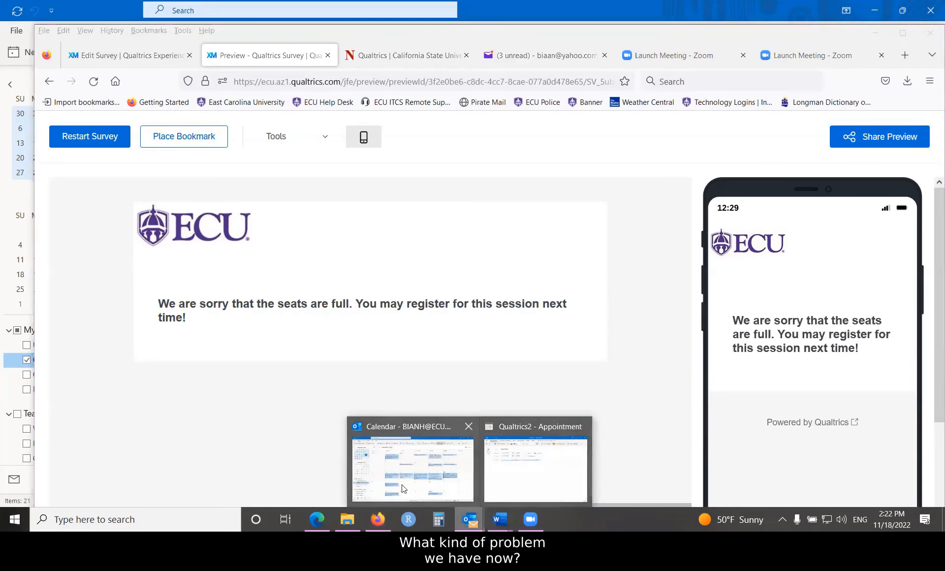
left_click(413, 458)
left_click(14, 480)
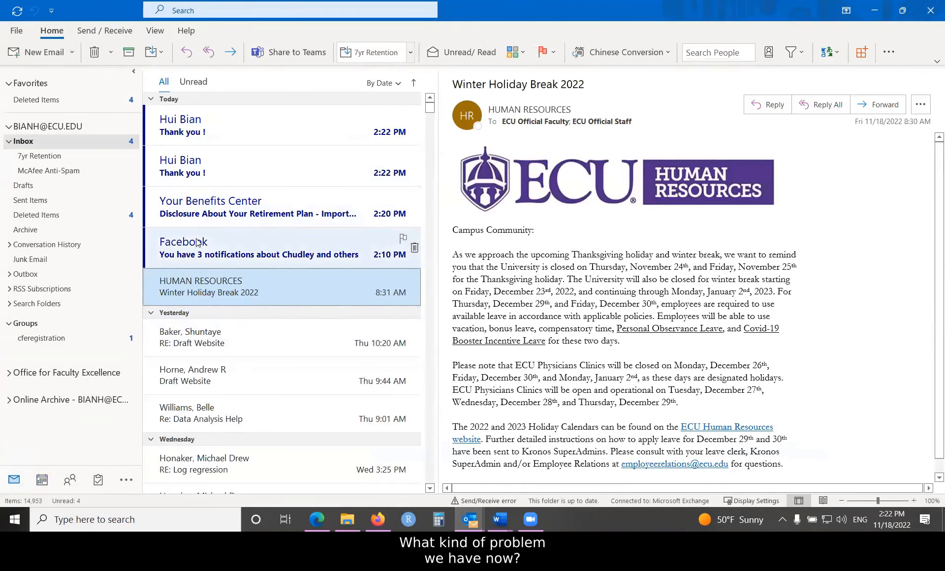
left_click(183, 162)
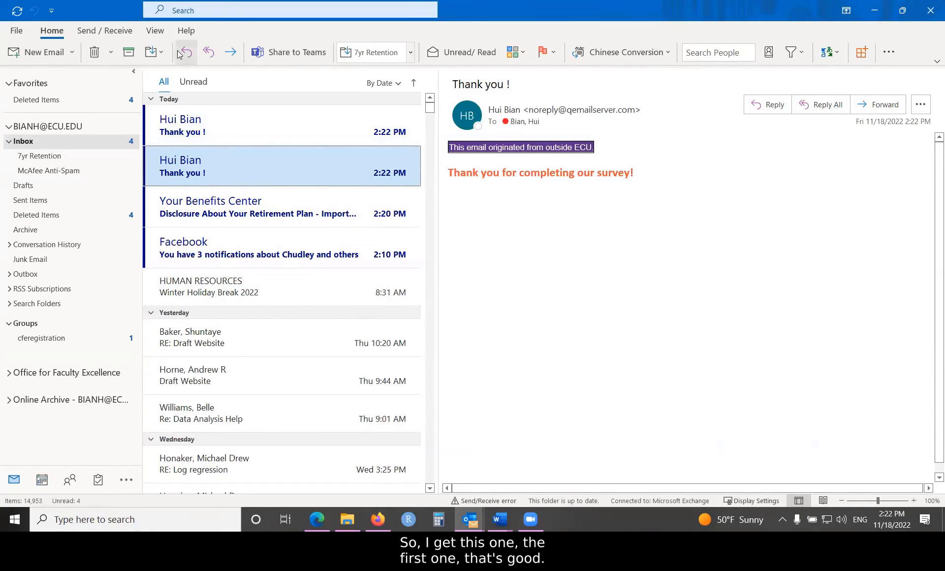
left_click(94, 52)
left_click(186, 121)
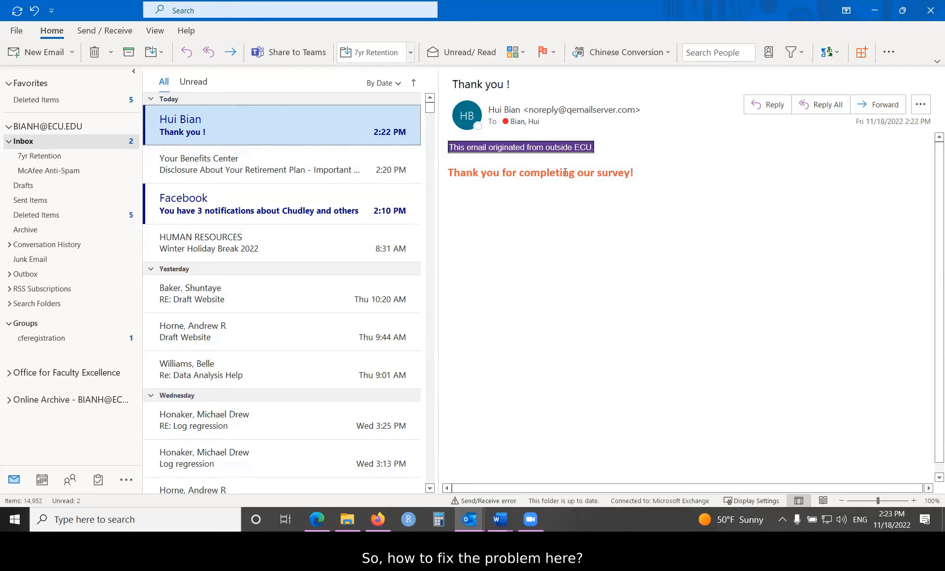
- Delete the remaining "Thank you !" email, and switch back to Qualtrics in Firefox with the survey preview closed
left_click(94, 51)
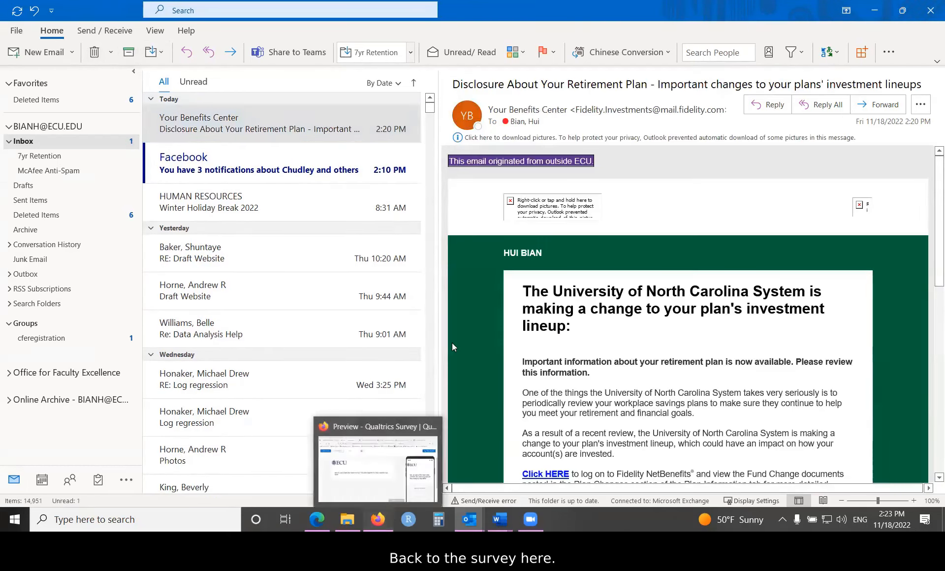
left_click(365, 458)
left_click(127, 59)
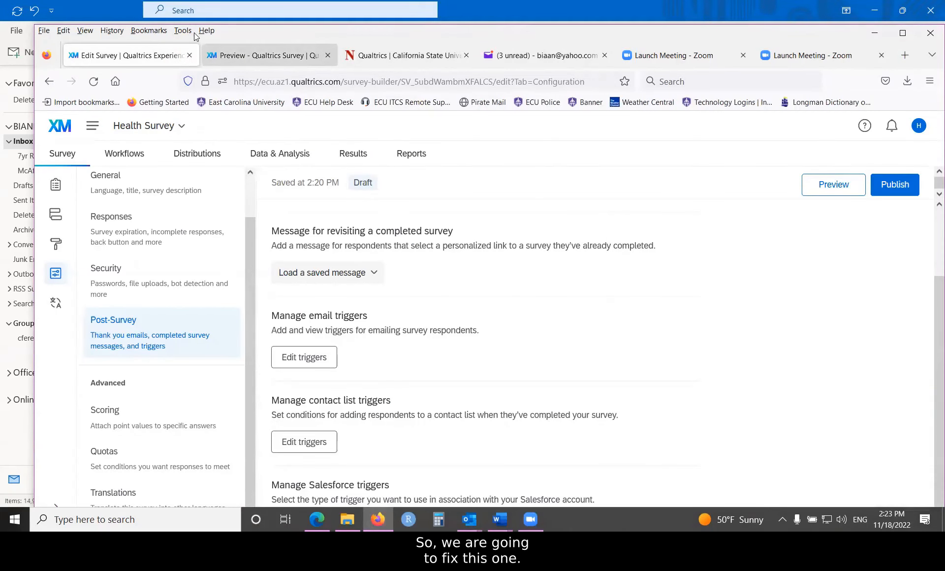
left_click(328, 56)
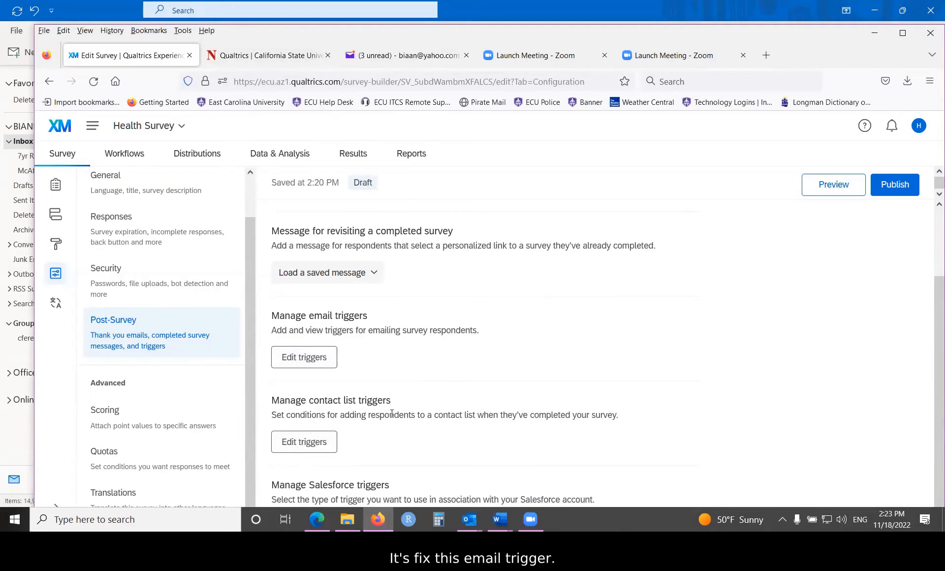
- Add the condition Quota quota1 Has Not Been Met to the existing "Thank you !" email trigger and save the triggers
left_click(294, 362)
left_click_drag(417, 251, 375, 229)
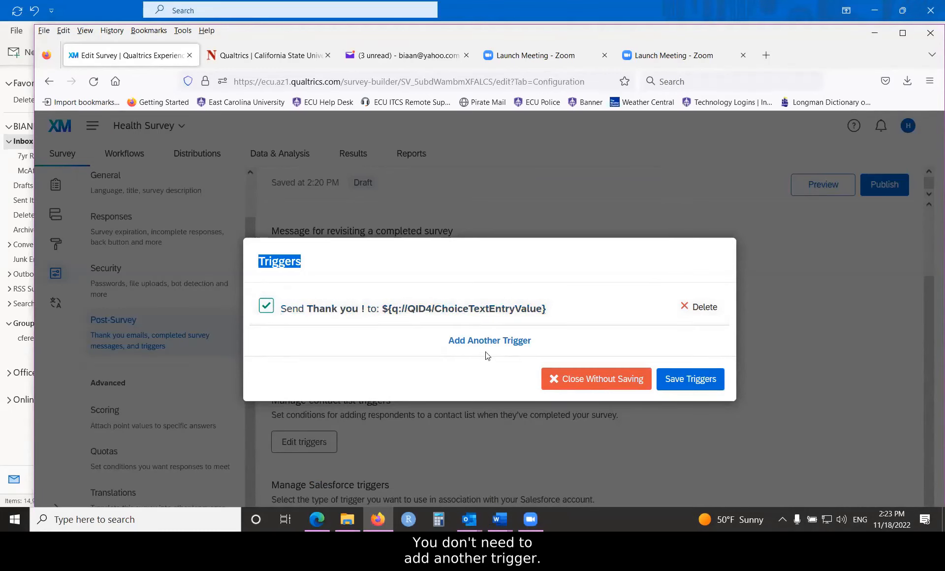
left_click(448, 310)
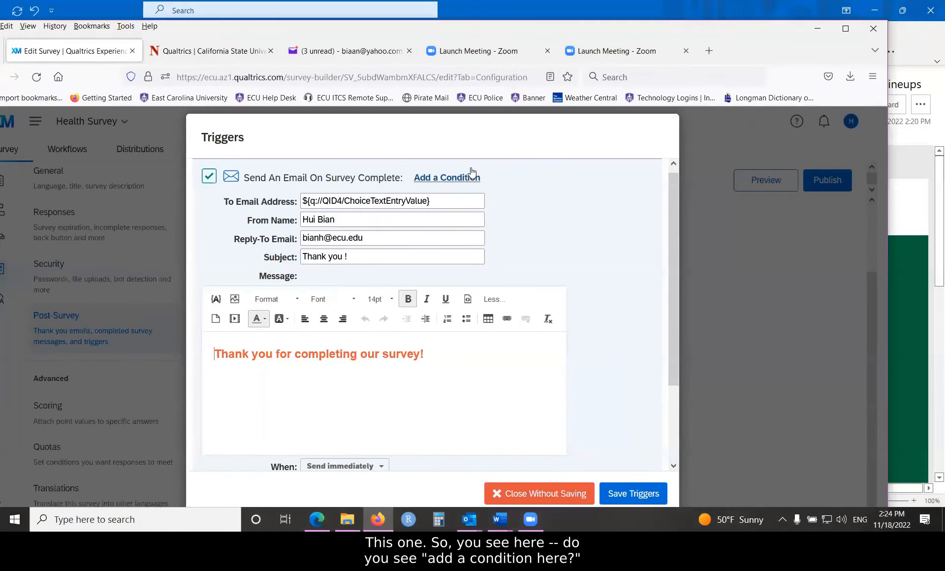
left_click(445, 178)
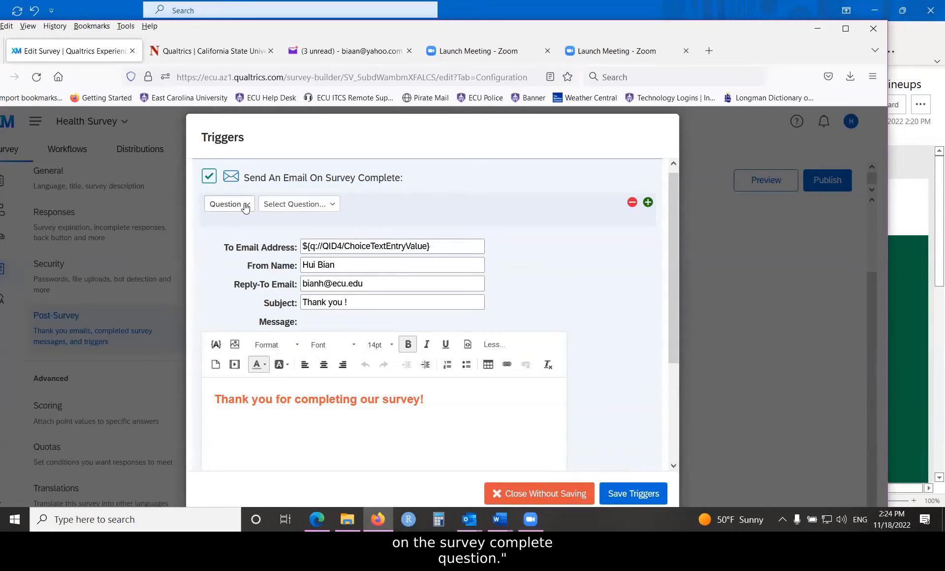
left_click(334, 207)
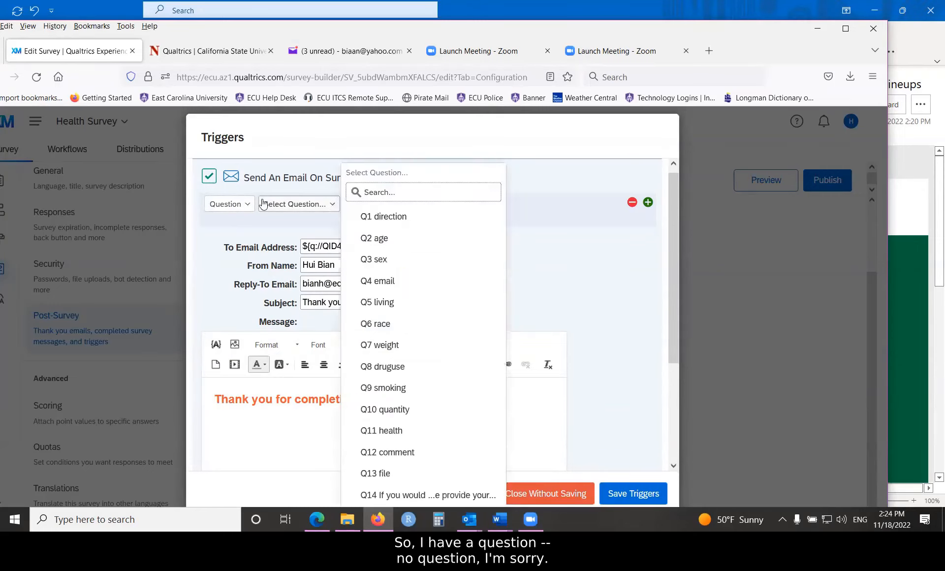
left_click(246, 205)
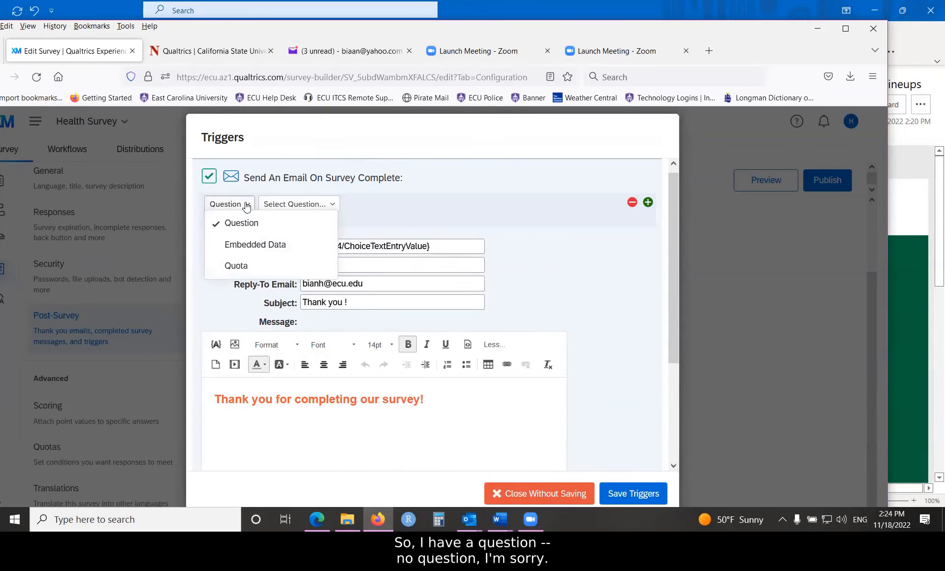
left_click(241, 266)
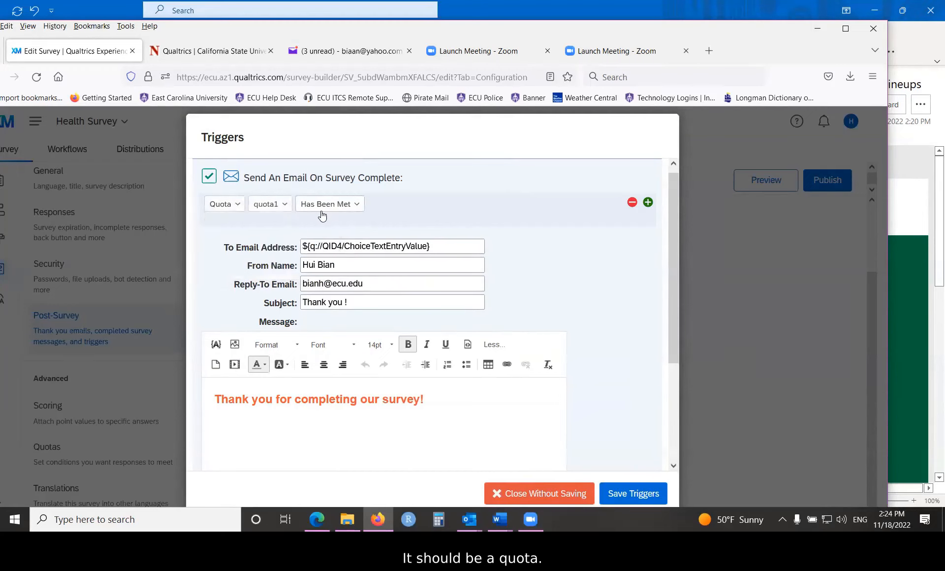
left_click(357, 209)
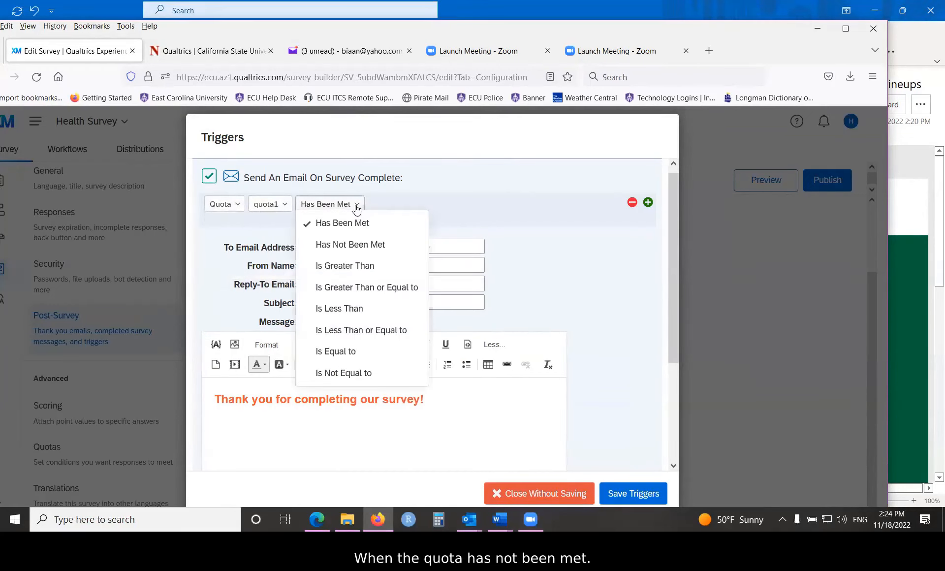
left_click(348, 244)
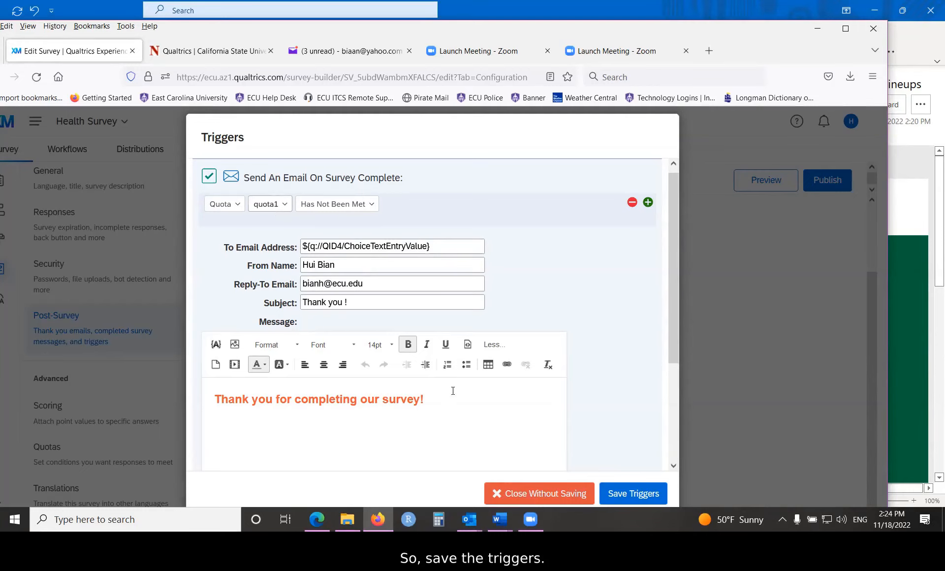
left_click(618, 494)
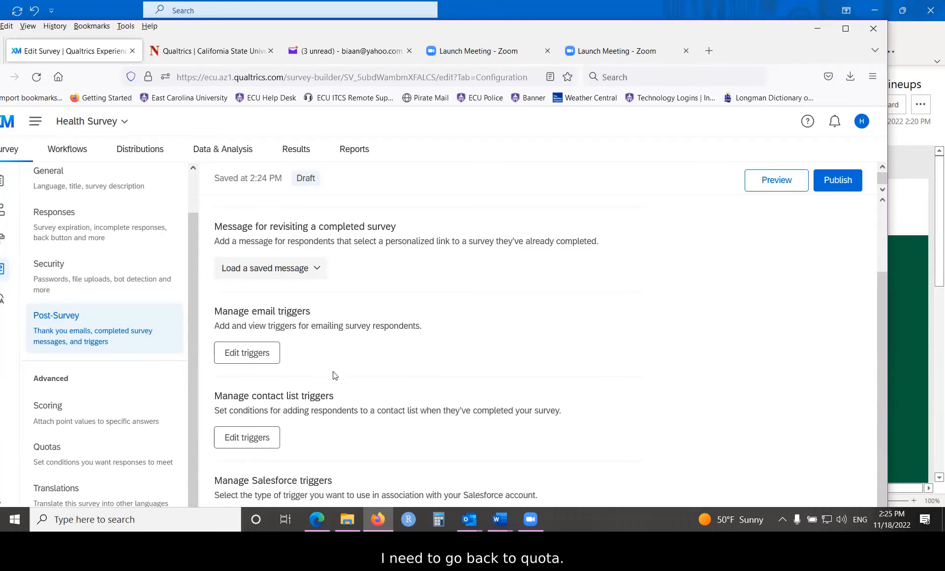
- Set the response limit of quota1 in the survey's quotas to 100 and save it
left_click(49, 447)
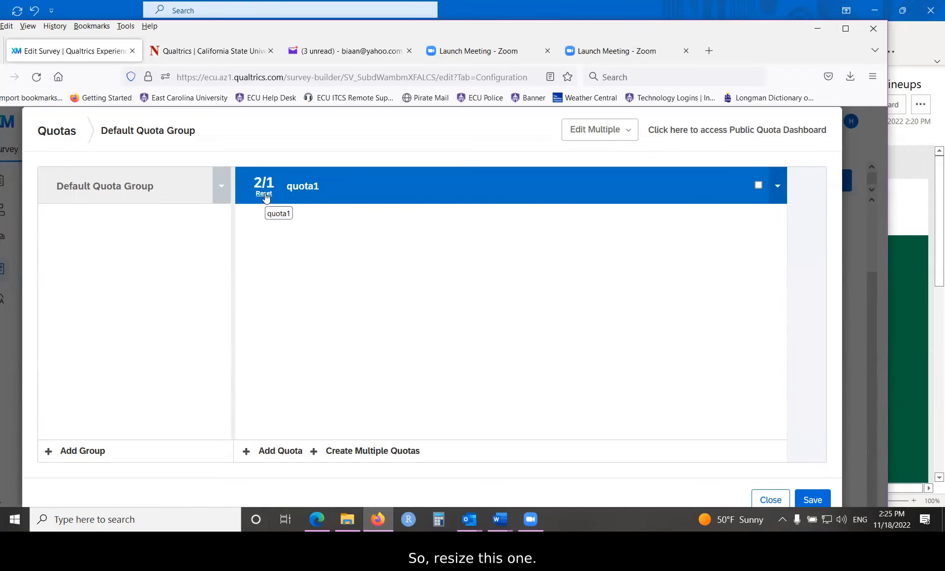
left_click(296, 189)
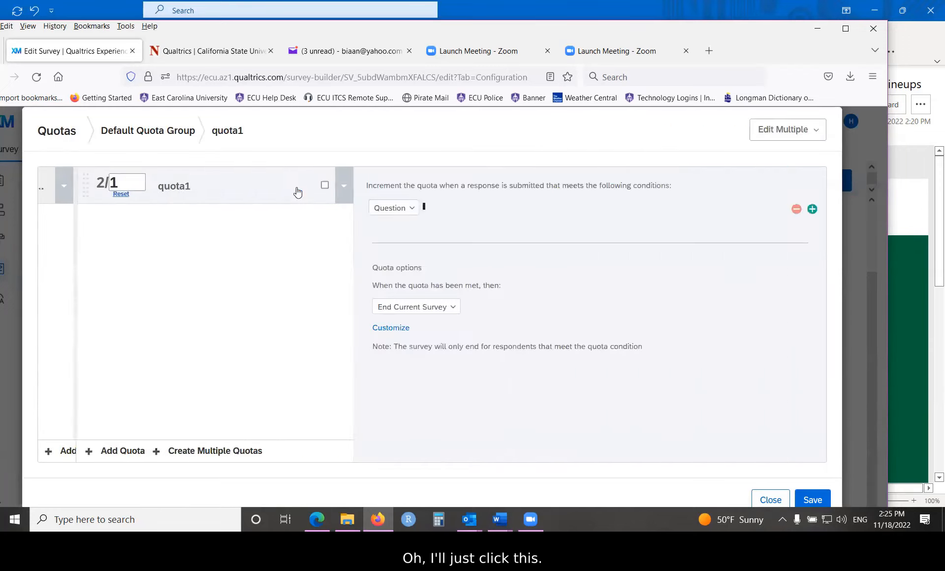
double_click(114, 182)
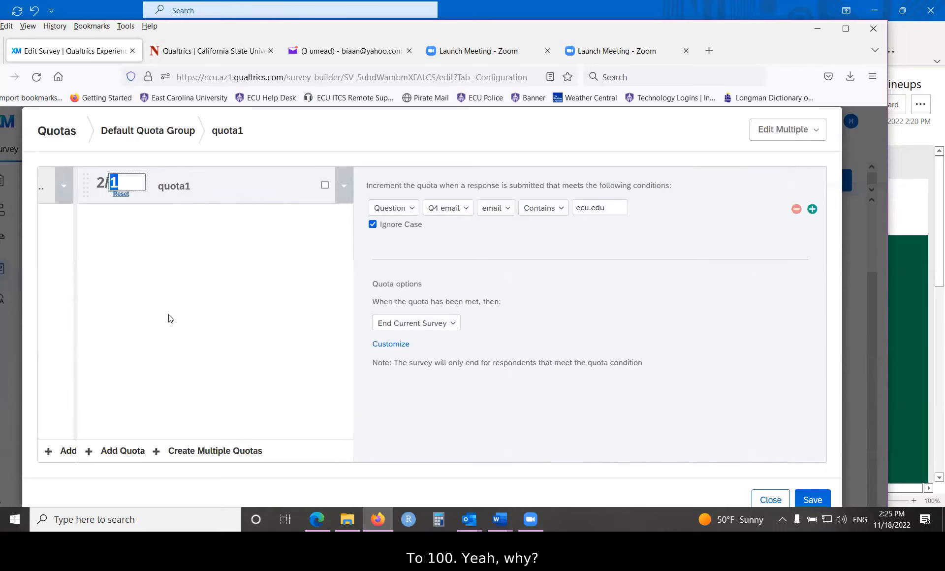
type("100")
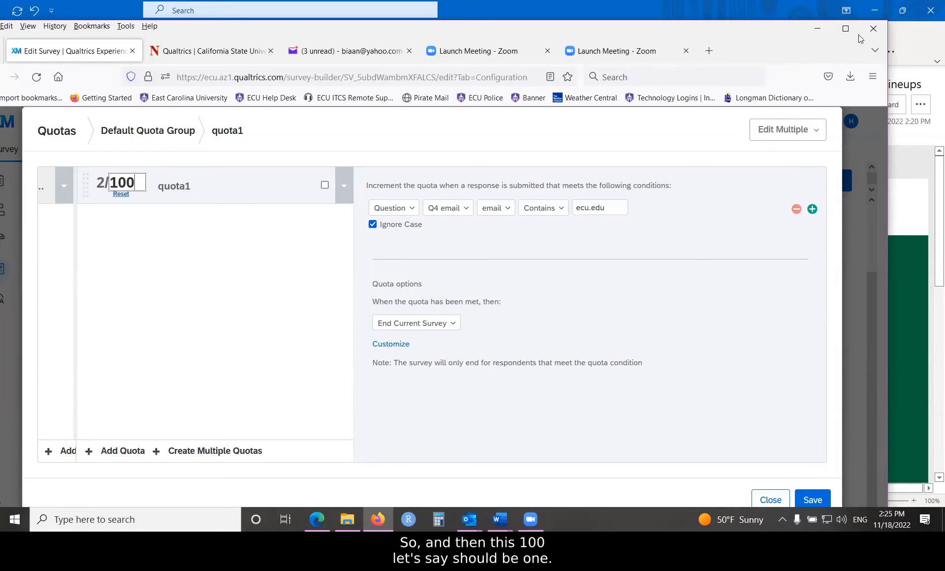
left_click(813, 500)
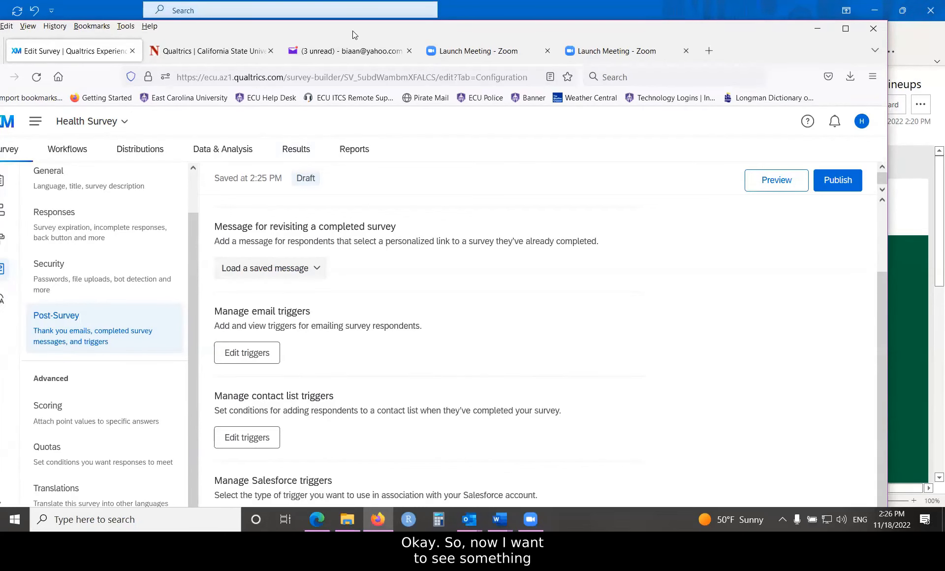
- Leave the survey options and open the Messages Library in the account's Library
left_click_drag(352, 31, 399, 19)
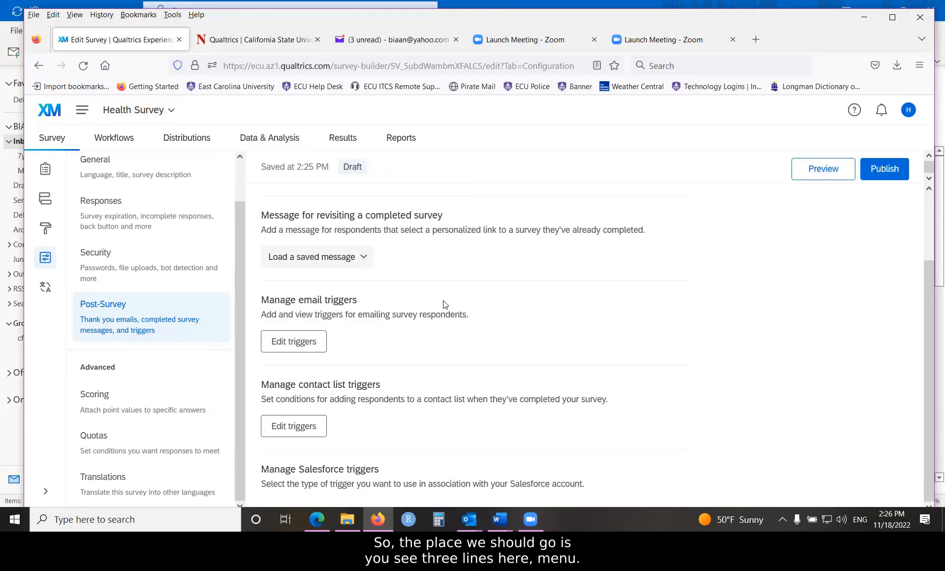
left_click(83, 111)
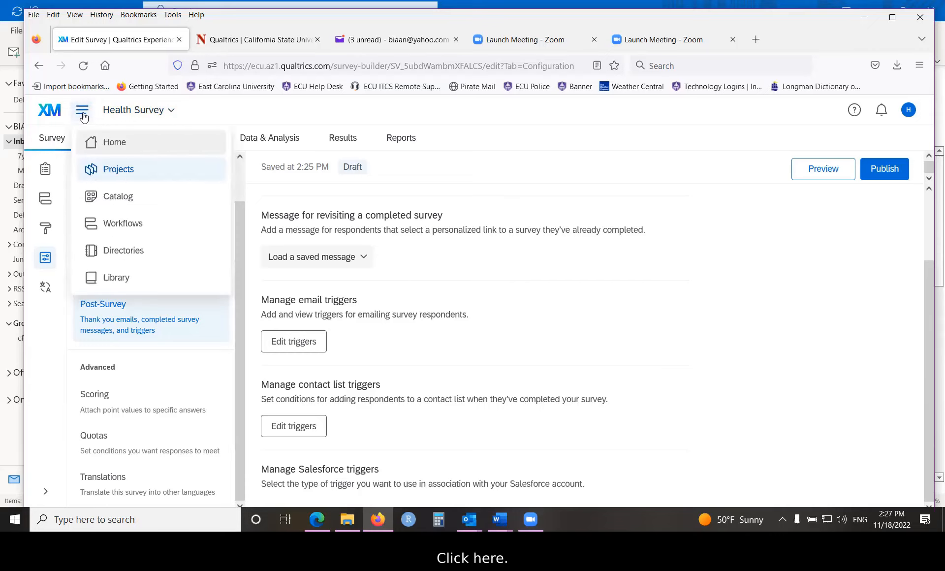
left_click(123, 284)
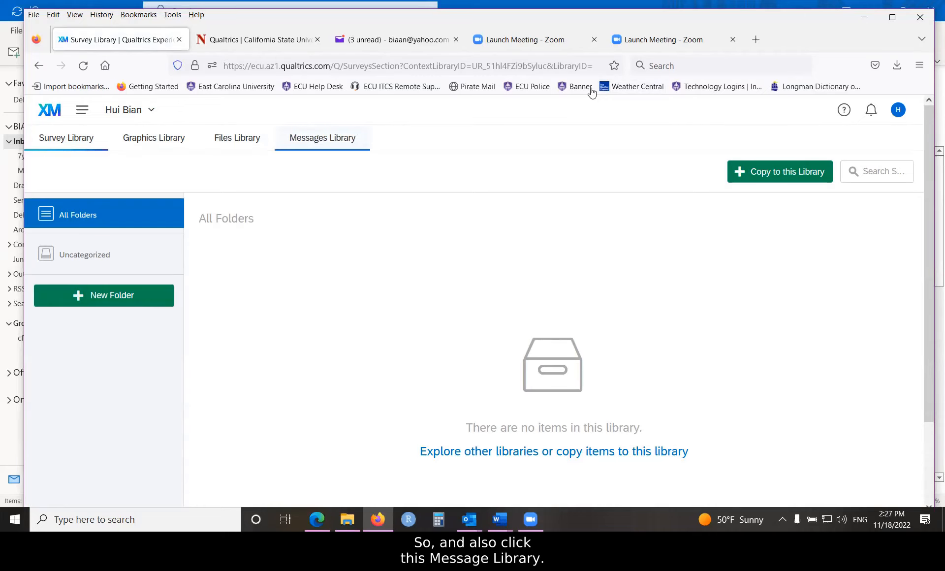
left_click(322, 138)
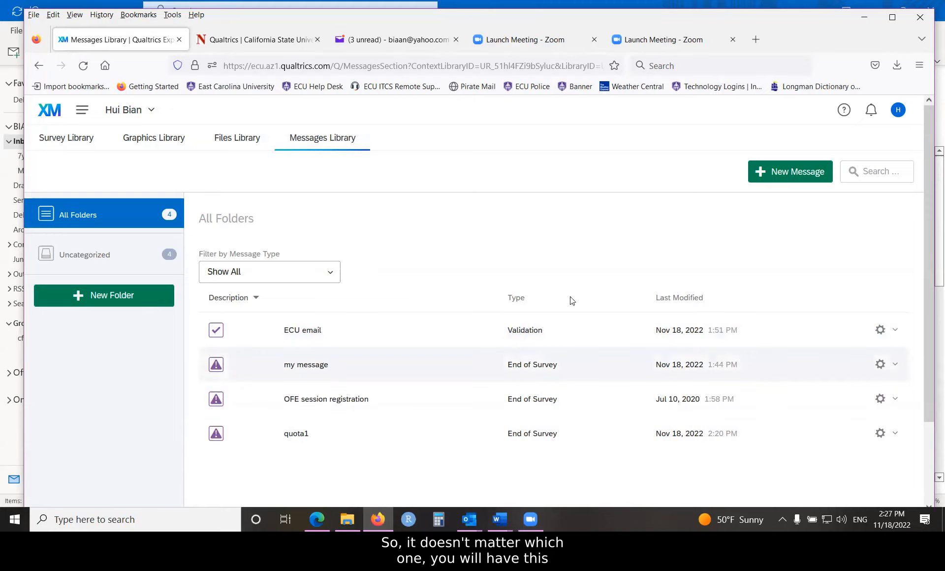
- View the ECU email validation message, open it for editing to examine its settings, and close it without changes
left_click(895, 333)
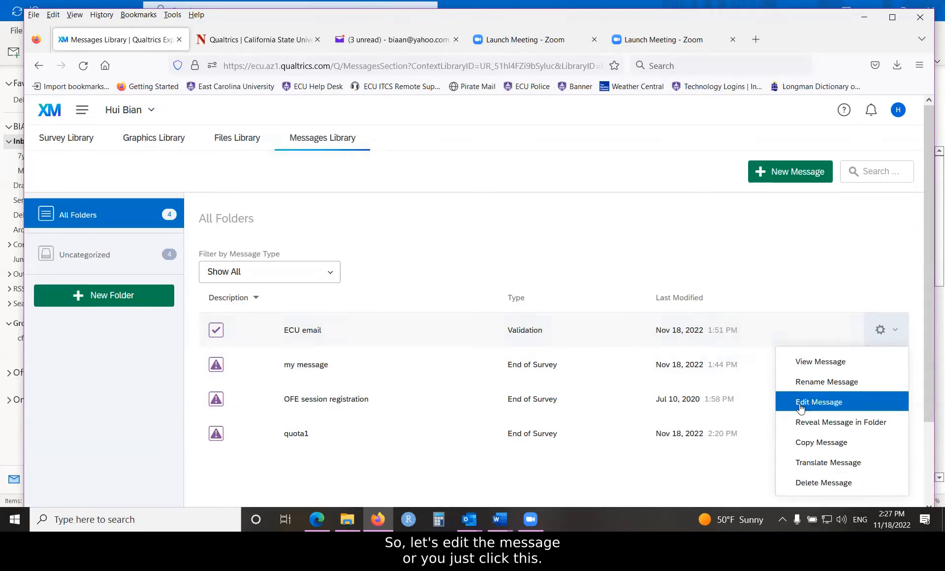
left_click(525, 332)
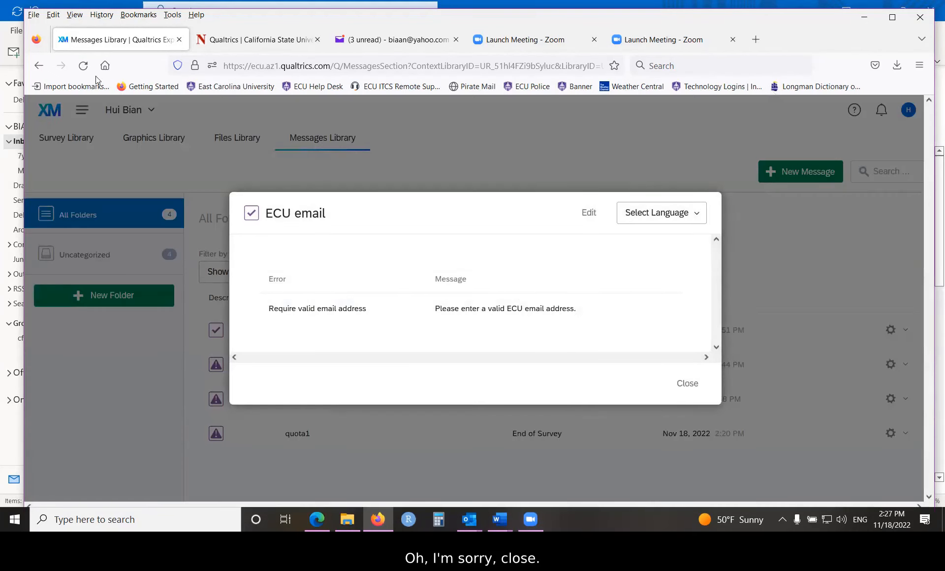
left_click(804, 365)
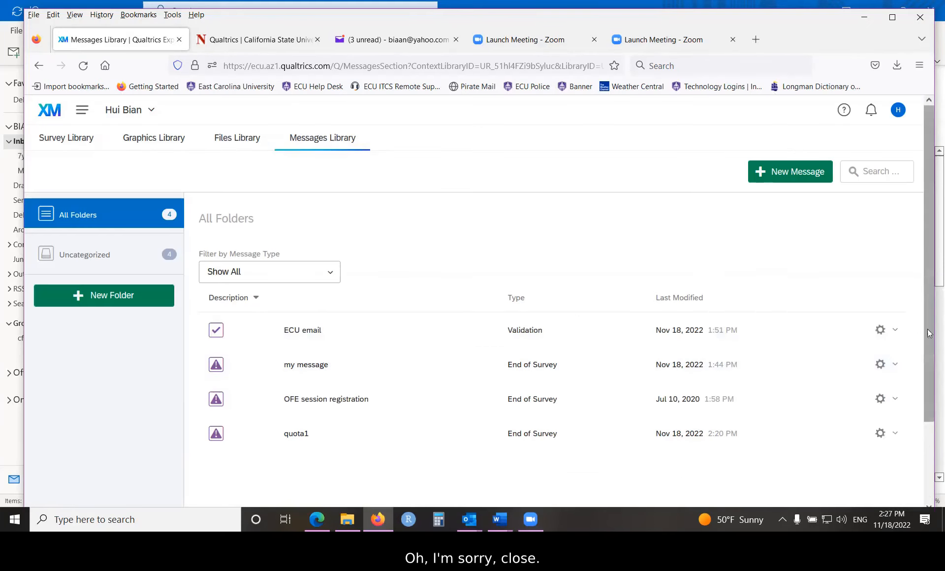
left_click(899, 330)
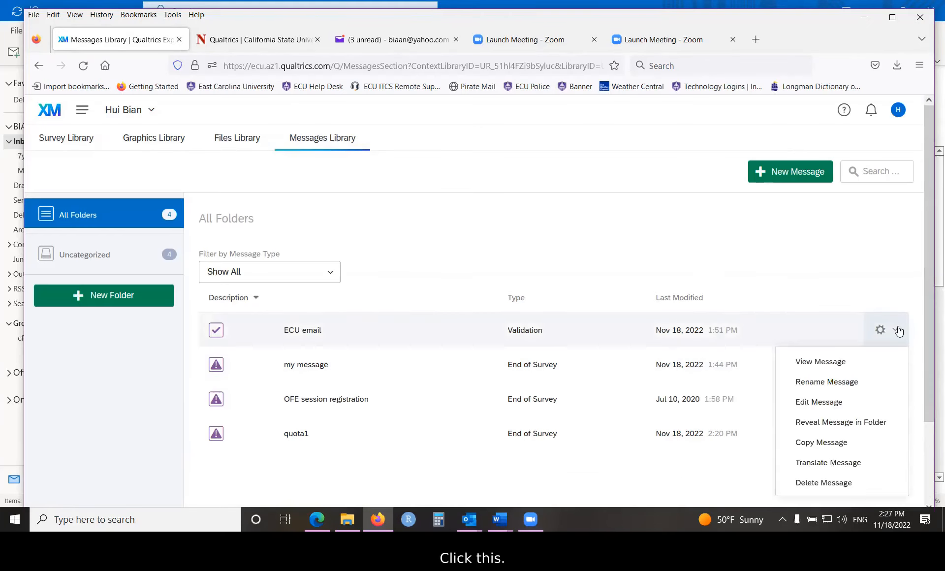
left_click(820, 403)
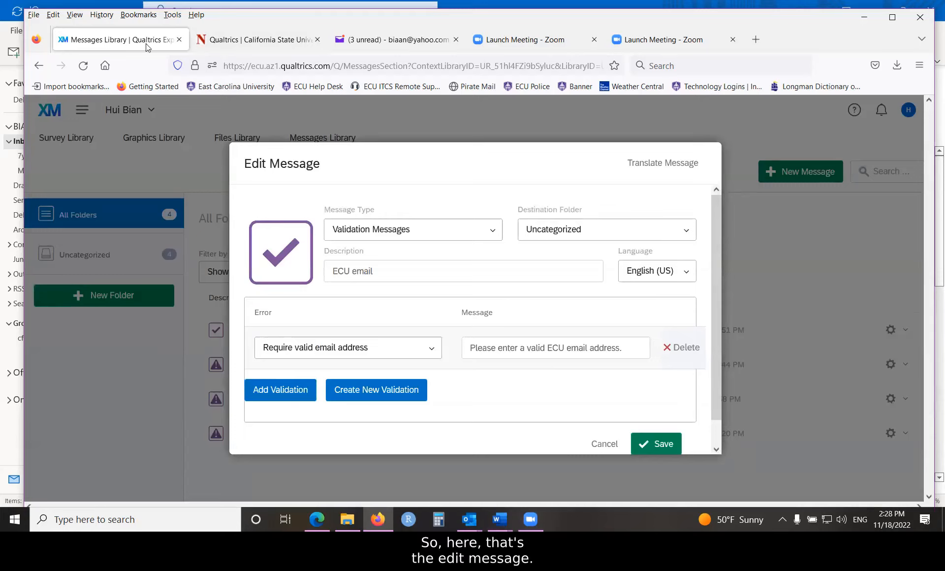
left_click(725, 321)
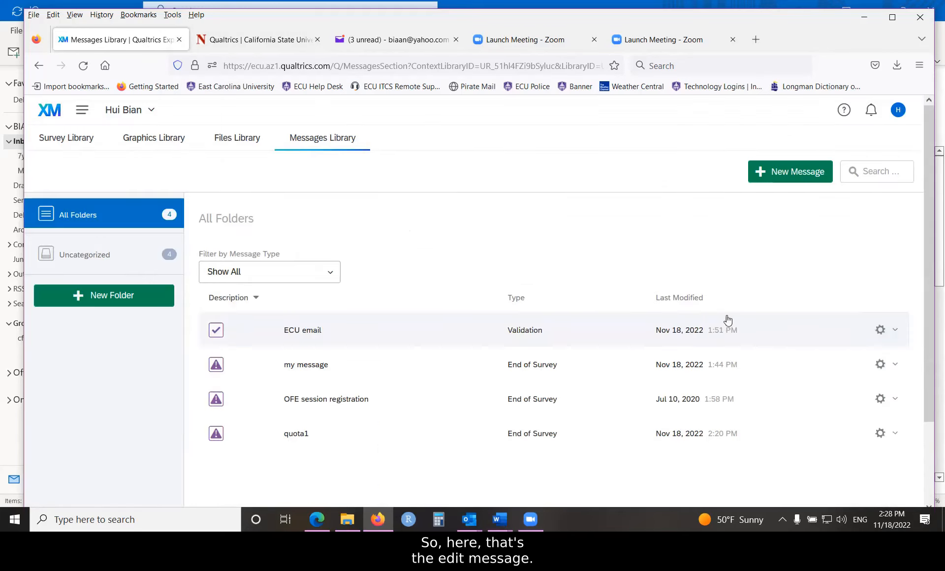
- Open the end-of-survey message "my message" for editing, examine its text and picture, and cancel without saving
left_click(895, 365)
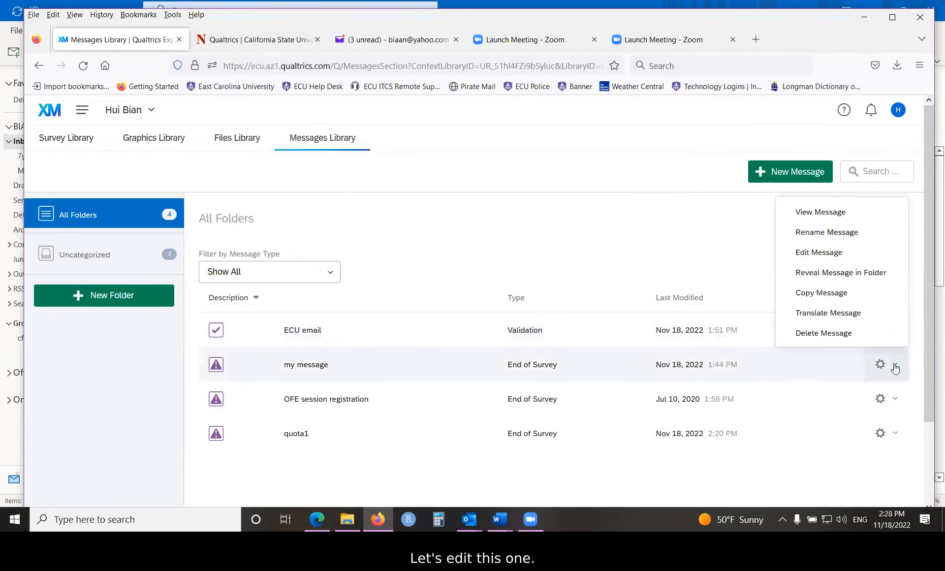
left_click(818, 253)
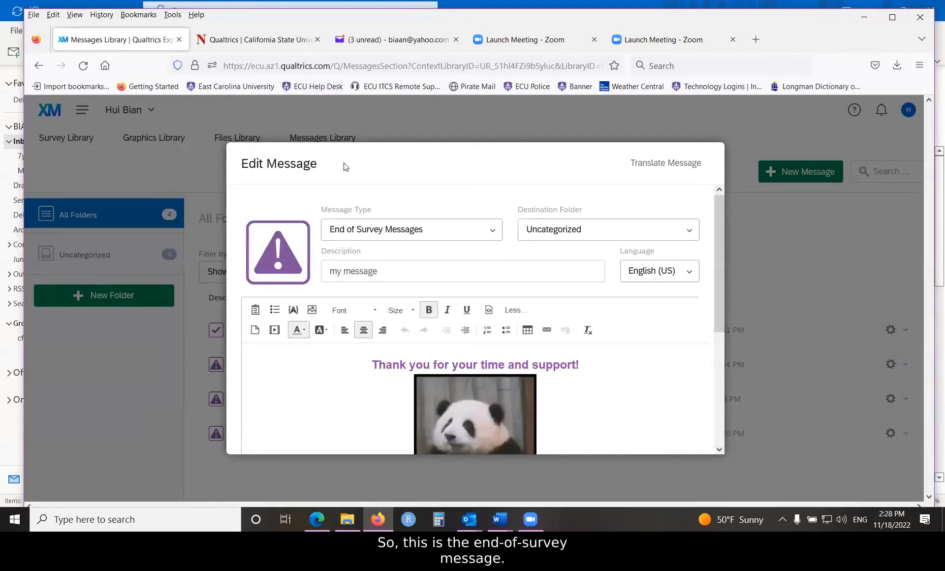
left_click_drag(716, 309, 720, 372)
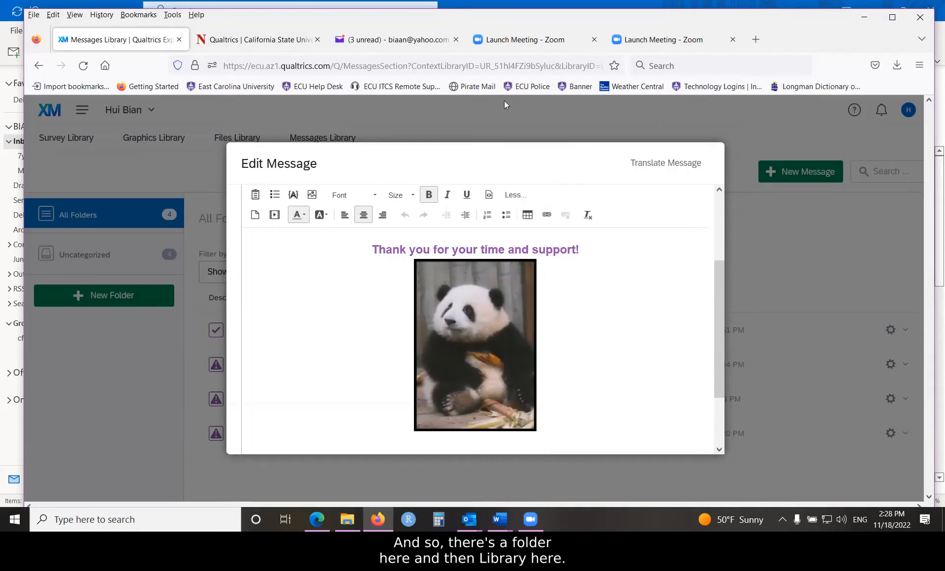
left_click_drag(716, 390, 715, 457)
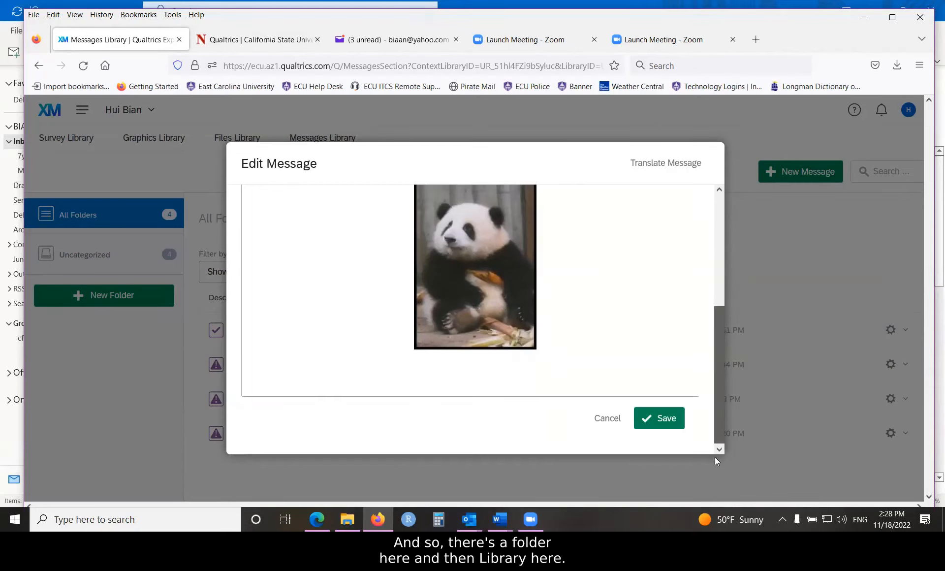
left_click(583, 419)
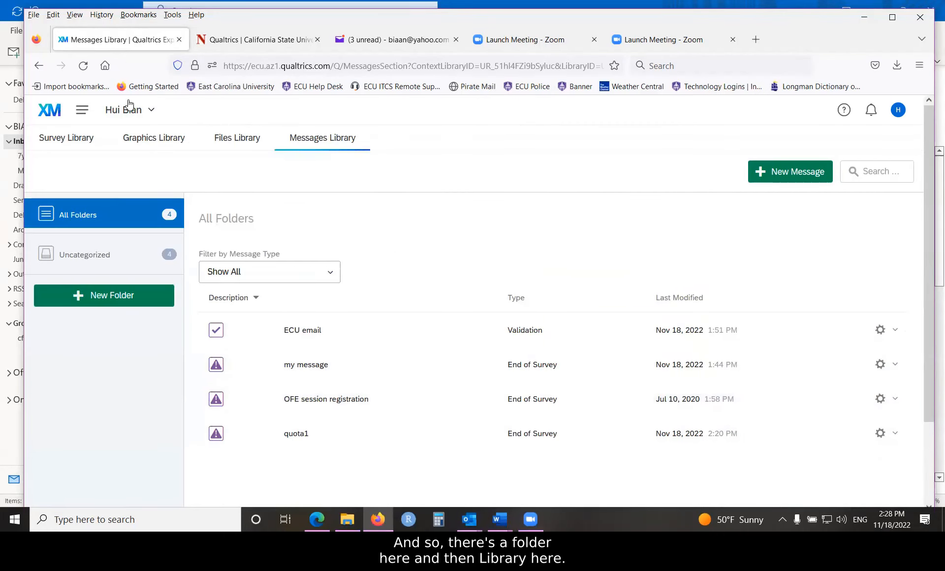
- Point out where the Library is reached, and open the Files Library to view the uploaded files
left_click(82, 109)
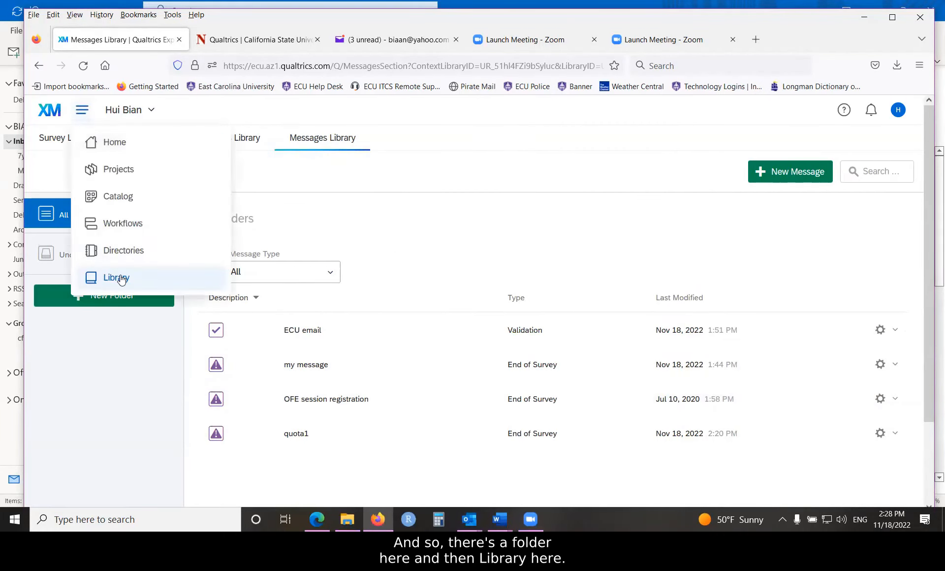
left_click(311, 110)
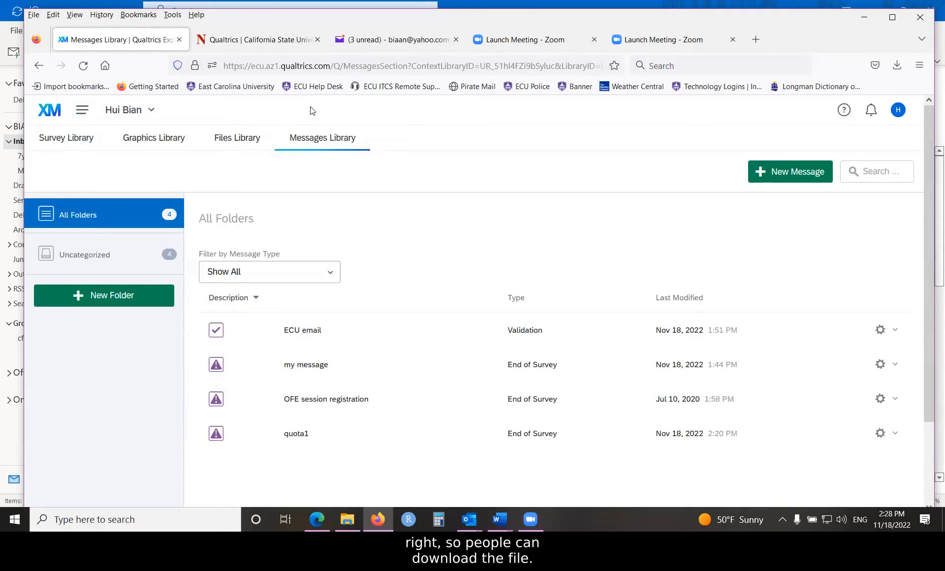
left_click(223, 143)
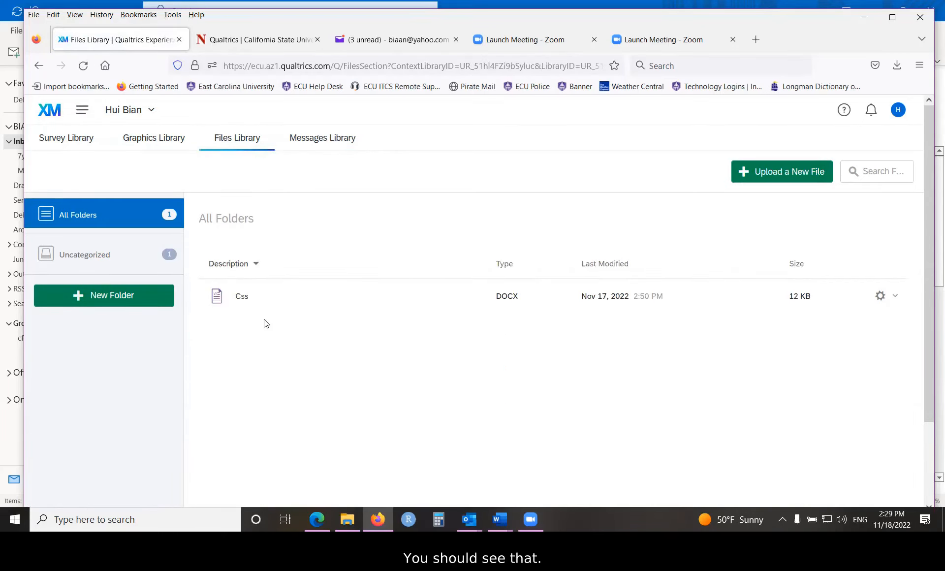
- View the uploaded pictures in the Graphics Library and return to the Projects list
left_click(143, 142)
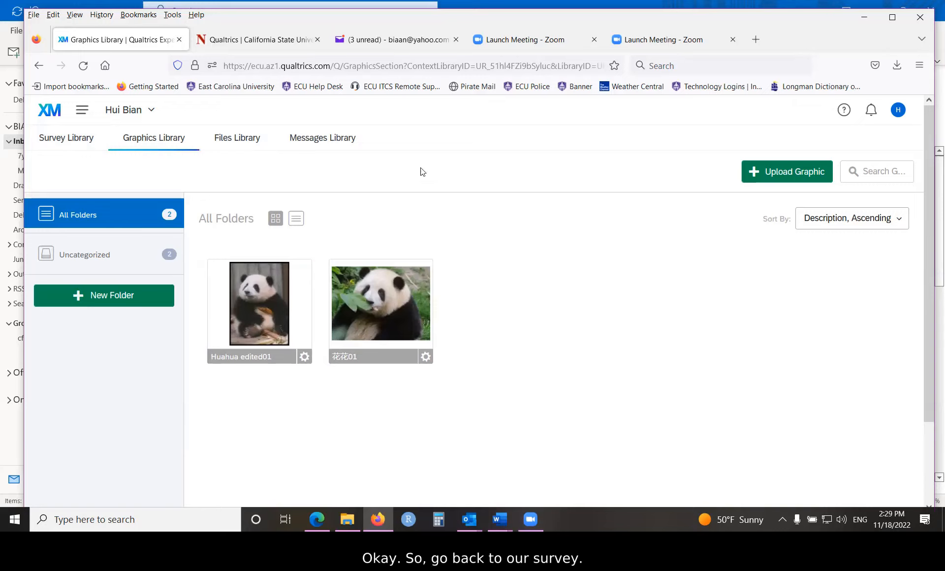
left_click(82, 113)
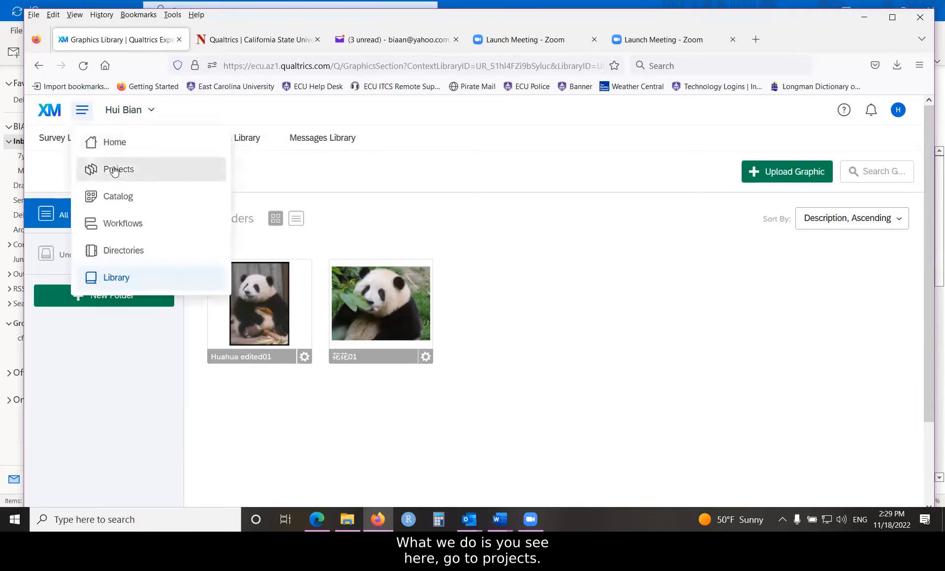
left_click(117, 170)
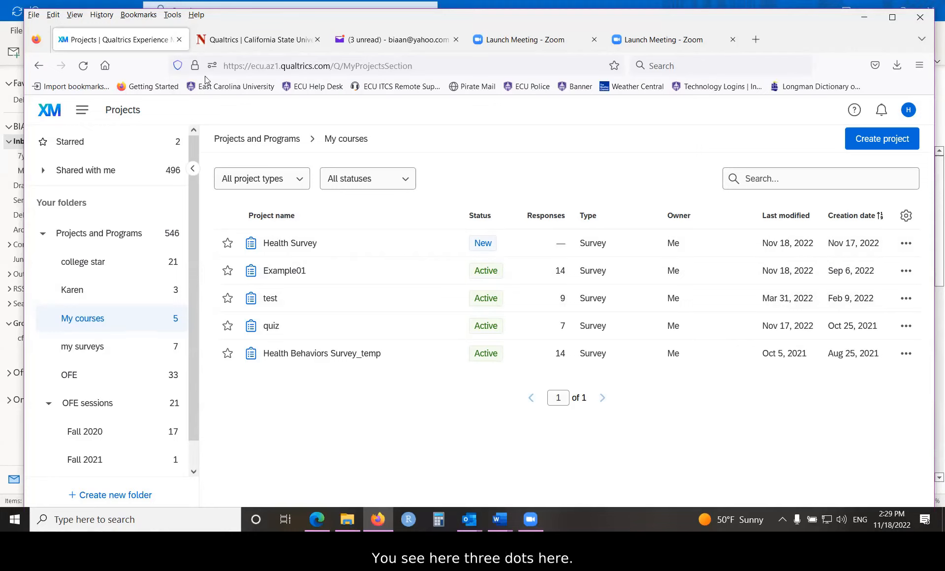
- Look over the Health Survey's project options, including Activate, and open the survey for editing instead
left_click(907, 245)
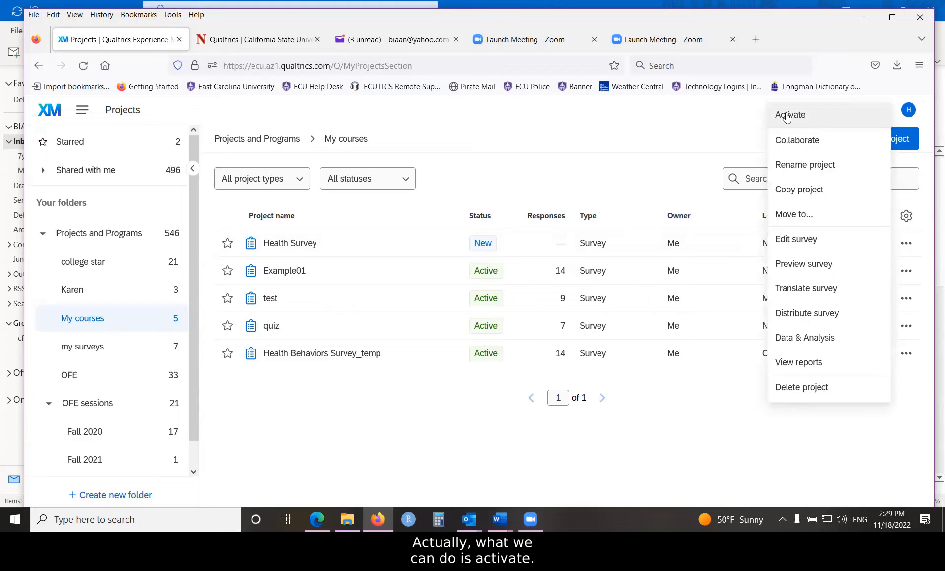
left_click(440, 374)
left_click(295, 244)
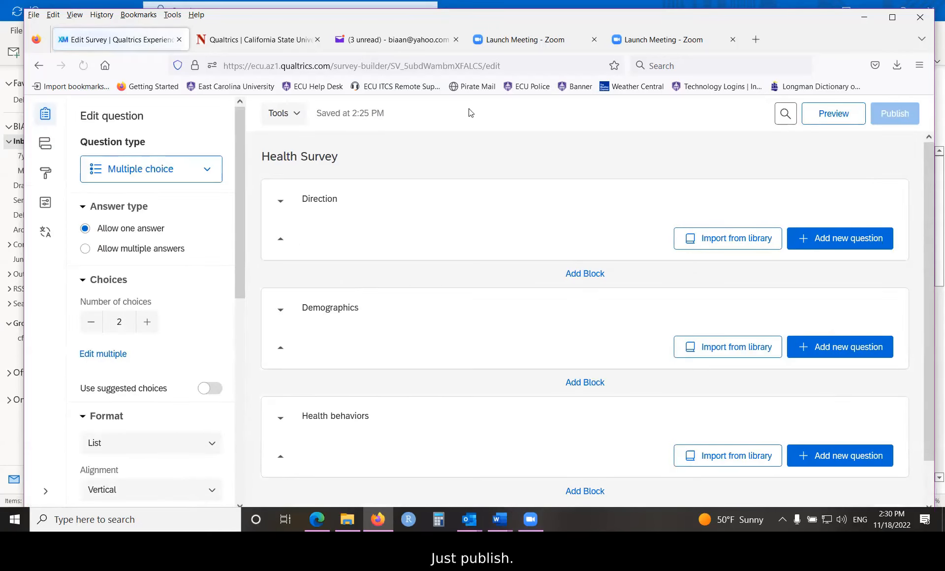
- Publish and activate the Health Survey with the default version description, and close the dialog showing the anonymous link
left_click(895, 169)
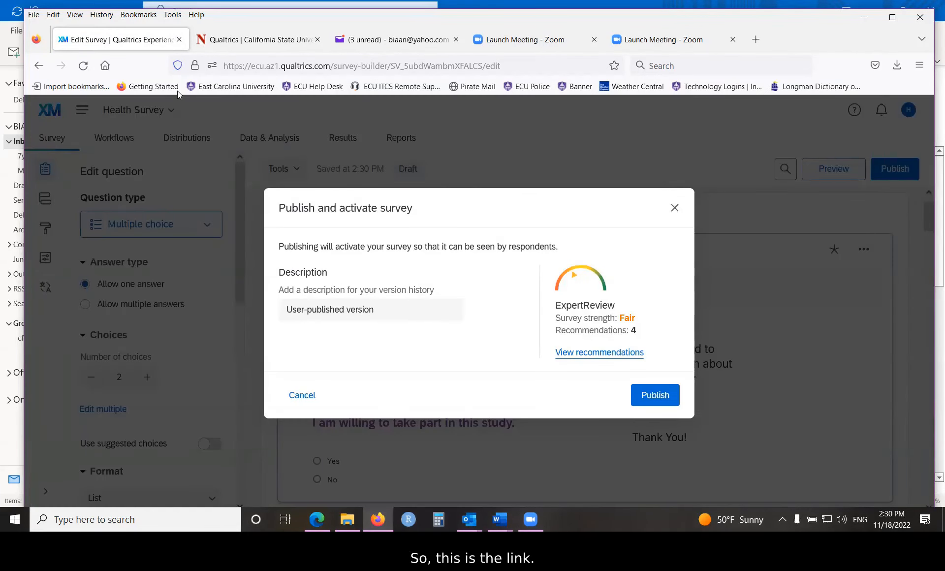
left_click(655, 395)
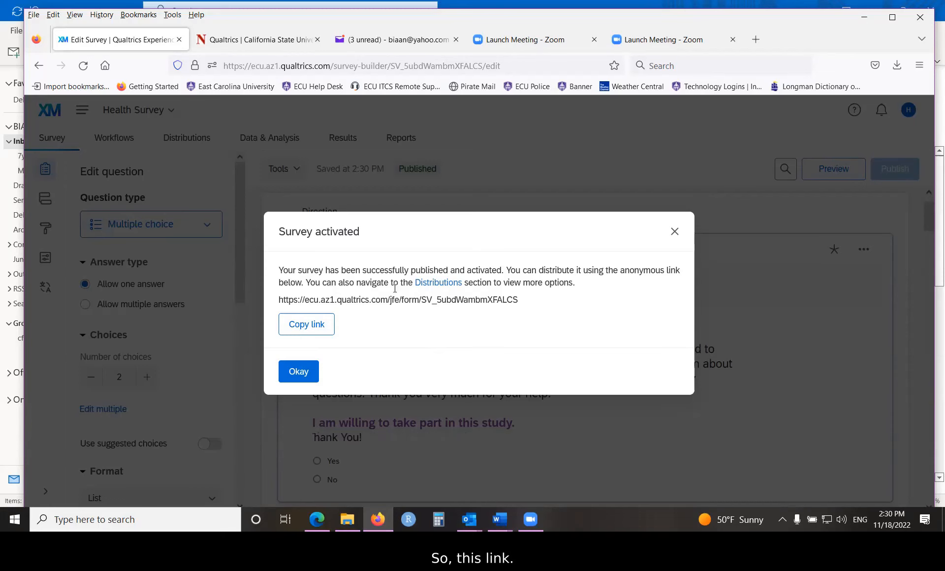
left_click(300, 372)
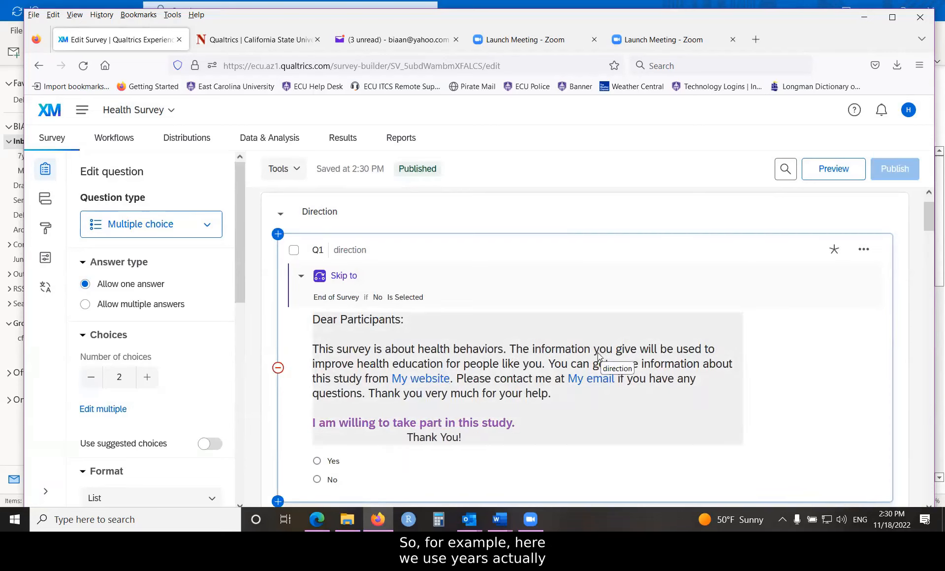
- Delete and re-enter the question mark ending "What is your age in years?" in the Demographics block, and publish the survey again
scroll(521, 379, "down", 5)
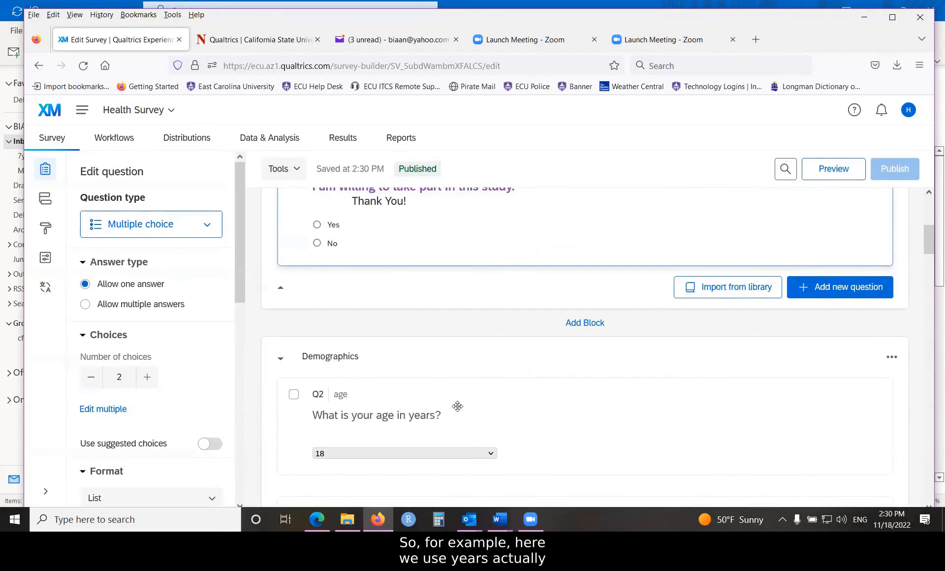
left_click(458, 406)
left_click(420, 415)
left_click(540, 432)
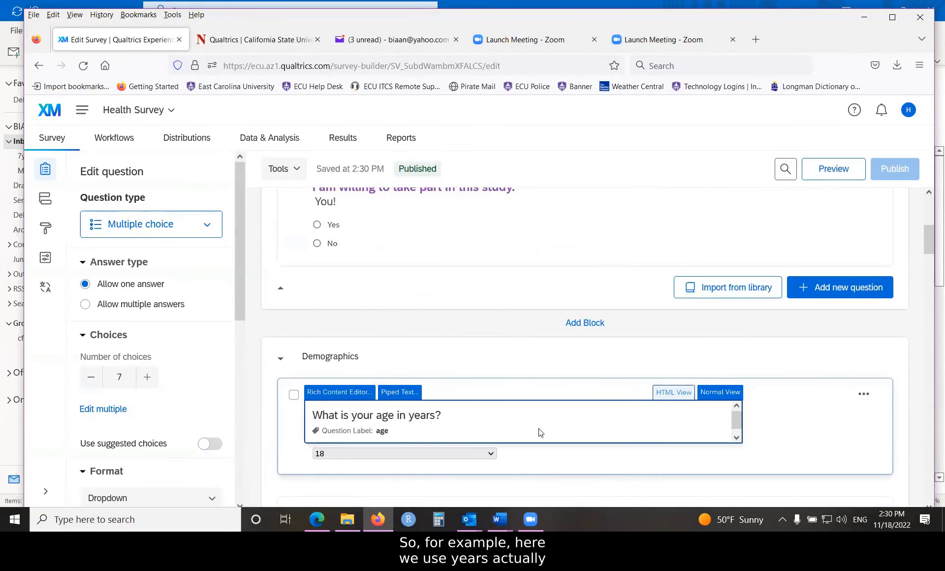
key("BackSpace")
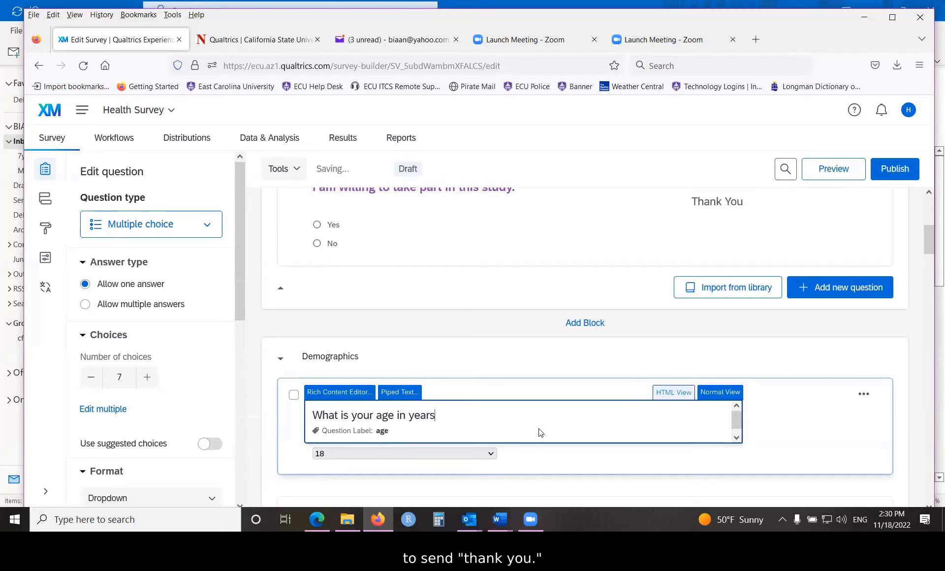
type("?")
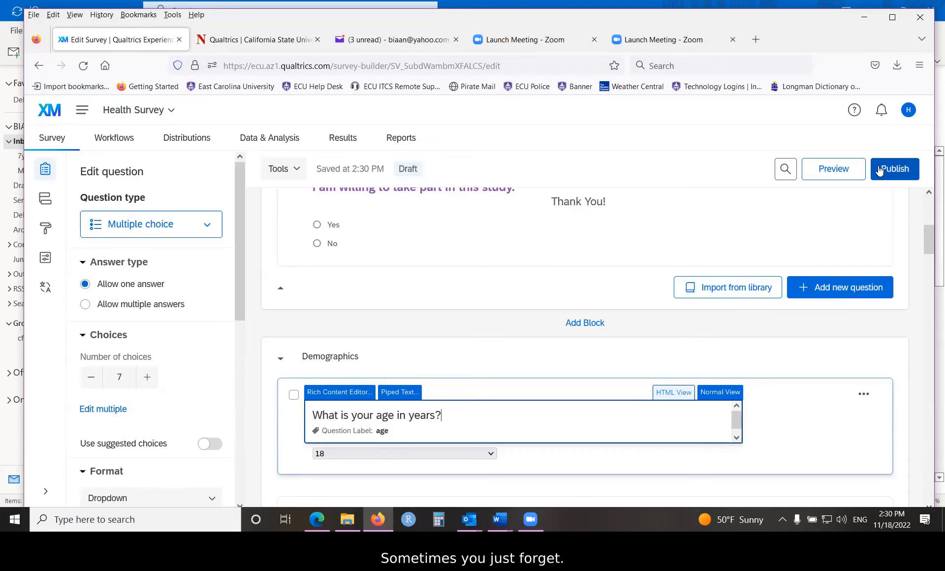
left_click(505, 352)
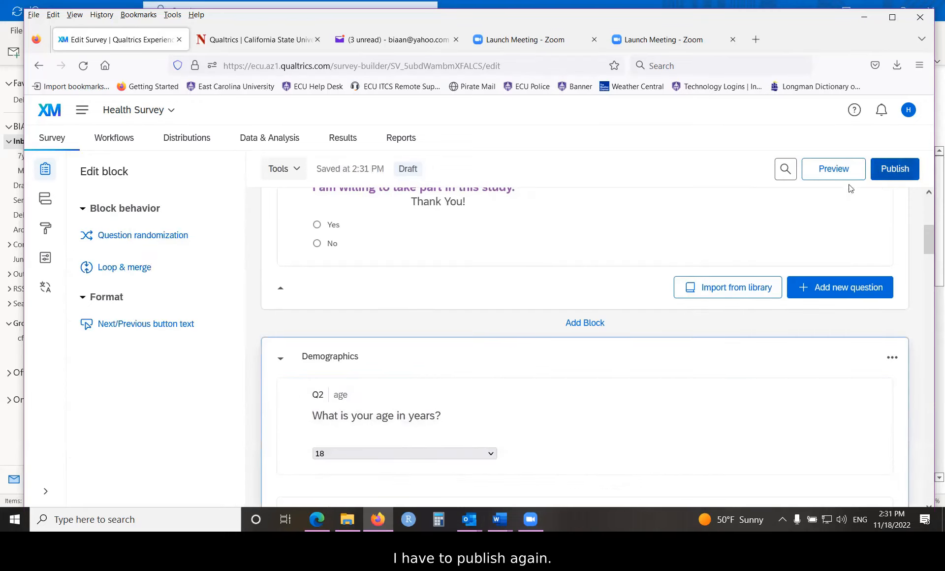
left_click(894, 170)
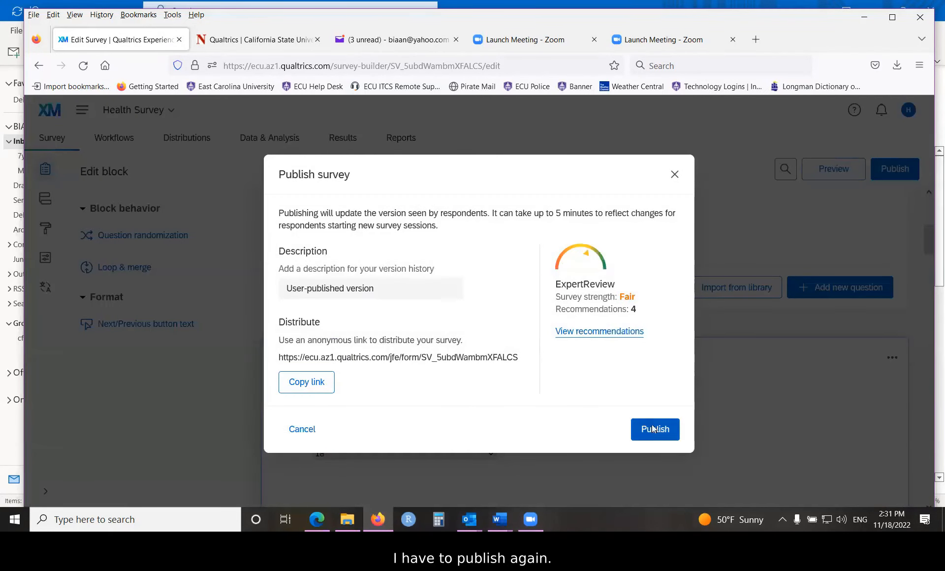
left_click(654, 431)
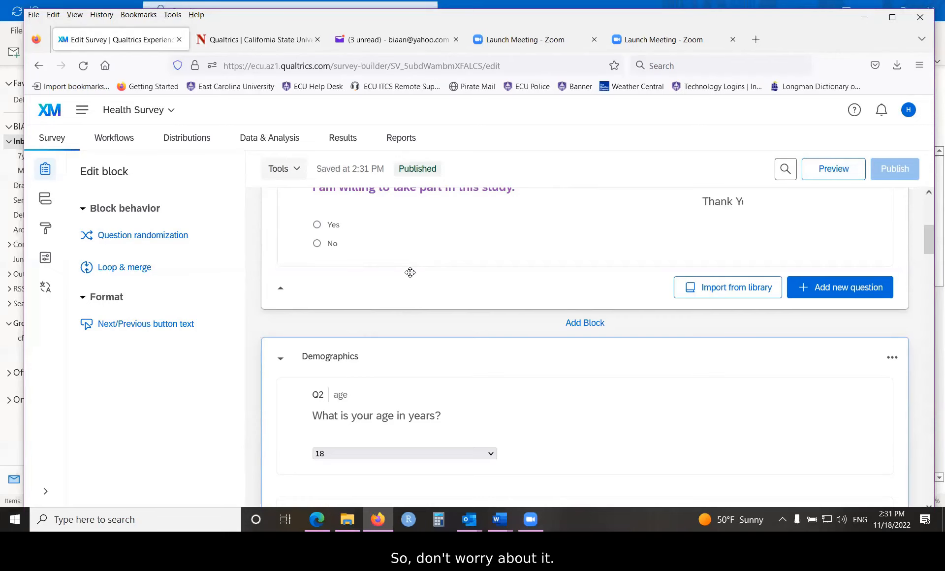
- Open the anonymous link page in the Health Survey's distributions
left_click(191, 141)
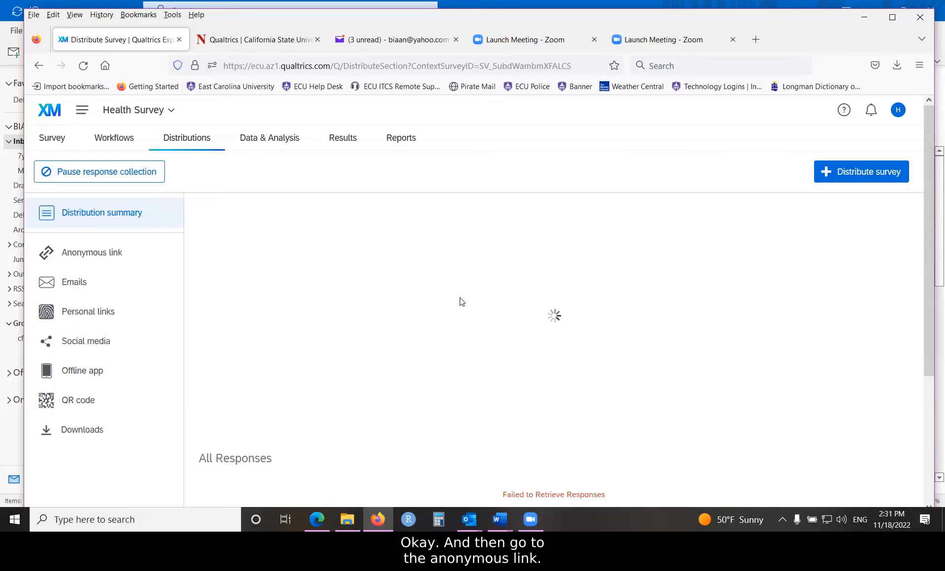
left_click(88, 255)
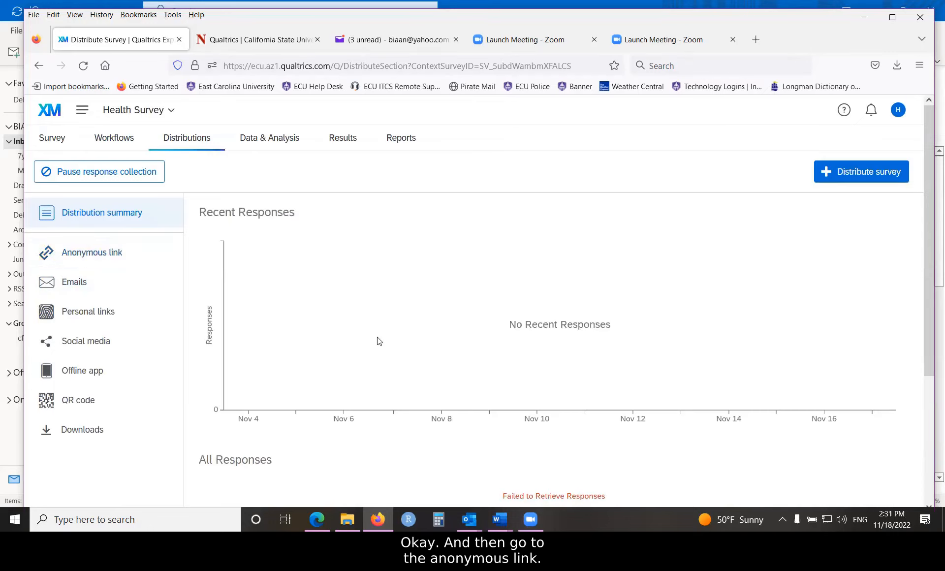
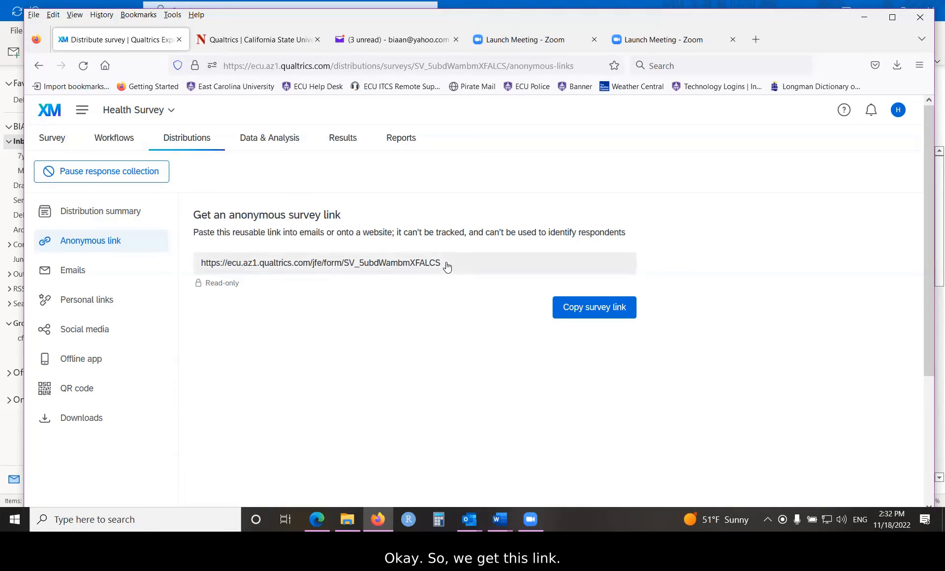
- Copy the Health Survey's anonymous link and load it in a new browser tab
left_click(571, 307)
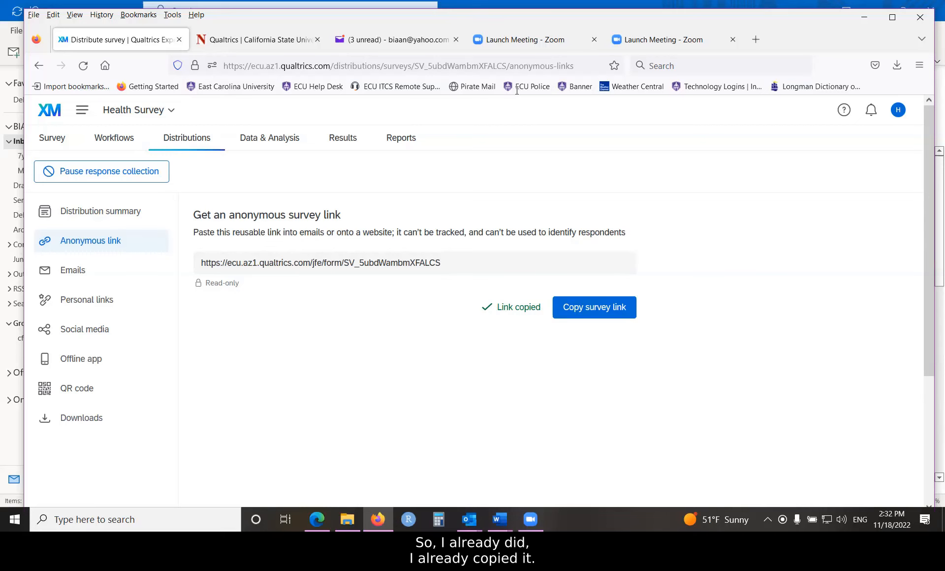
left_click(756, 40)
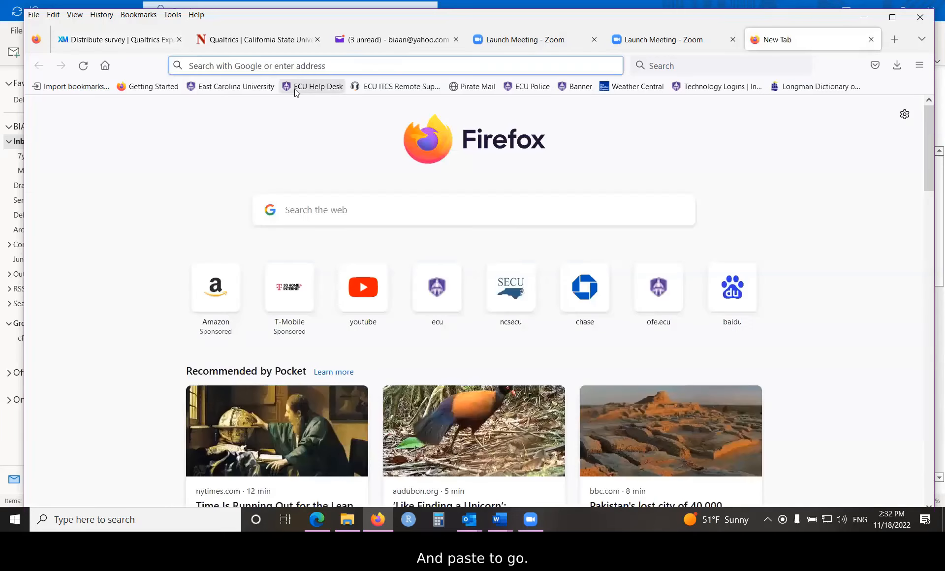
right_click(329, 65)
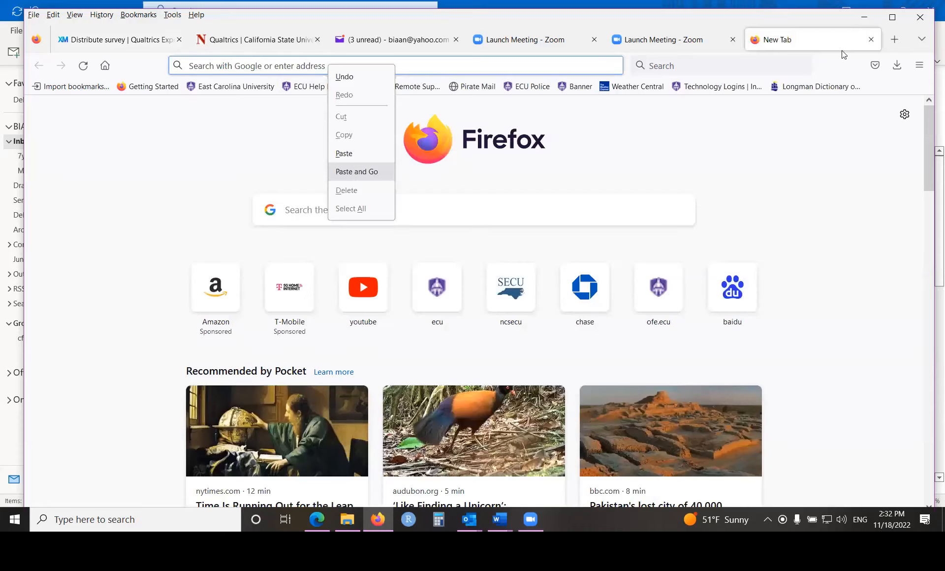
- Consent to the study, answer the first demographics page with the ECU email address and Female, and continue
left_click(254, 366)
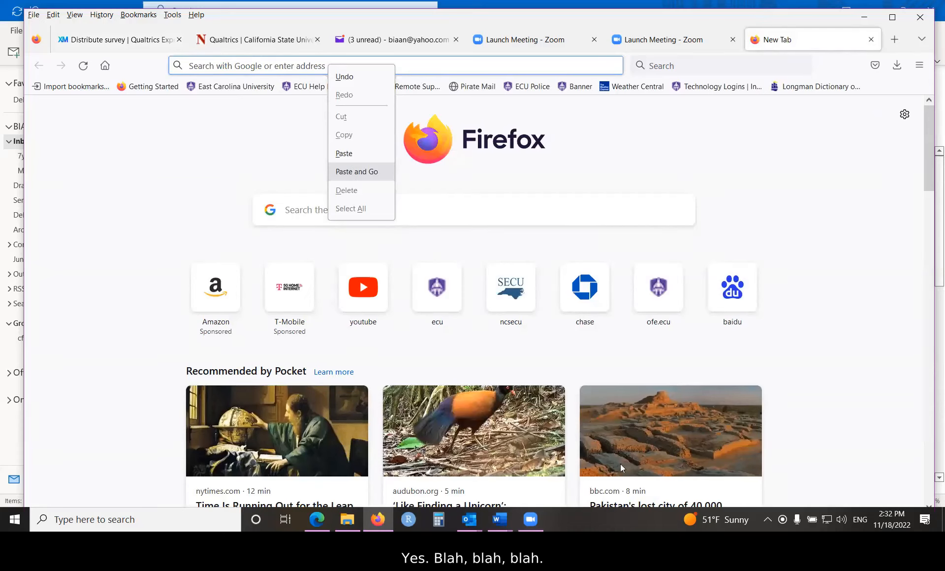
left_click(675, 456)
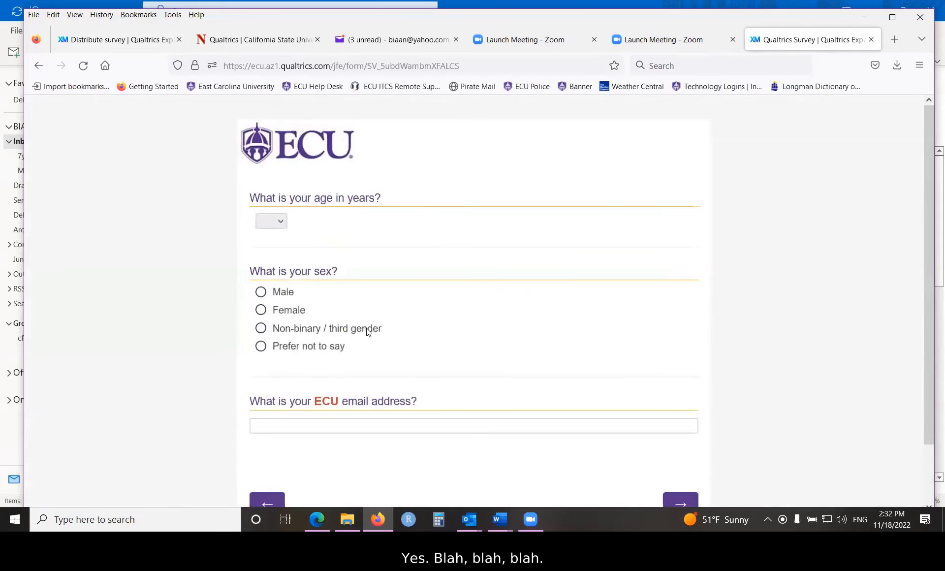
left_click(305, 421)
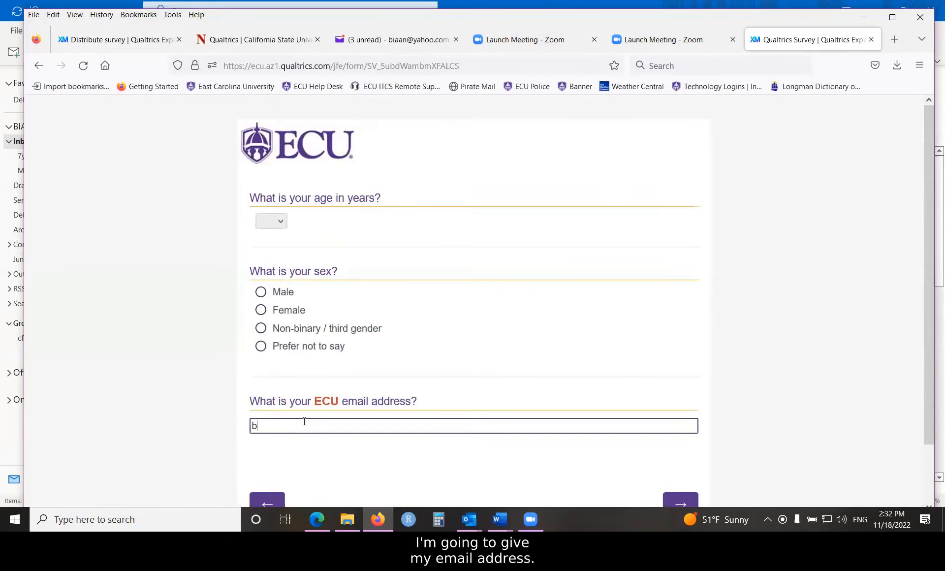
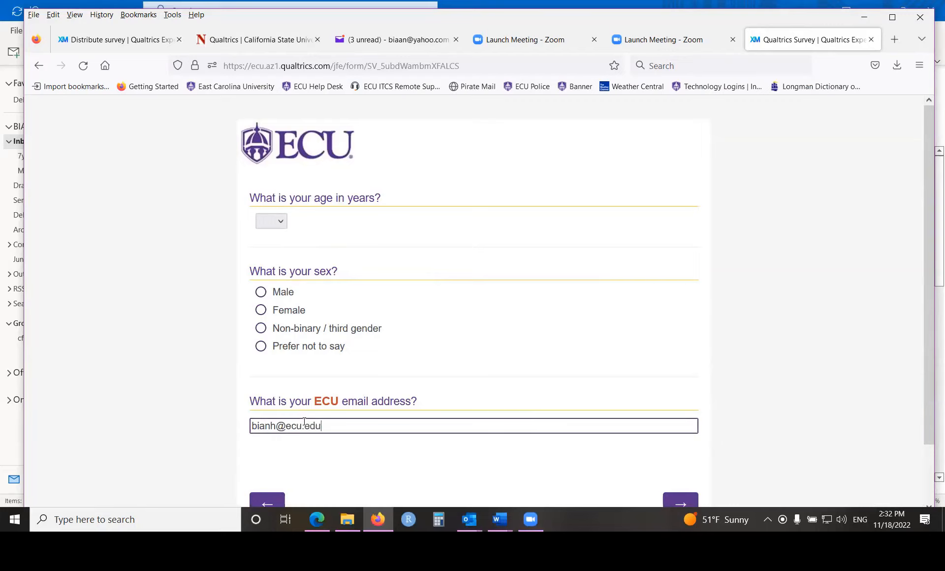
left_click(262, 310)
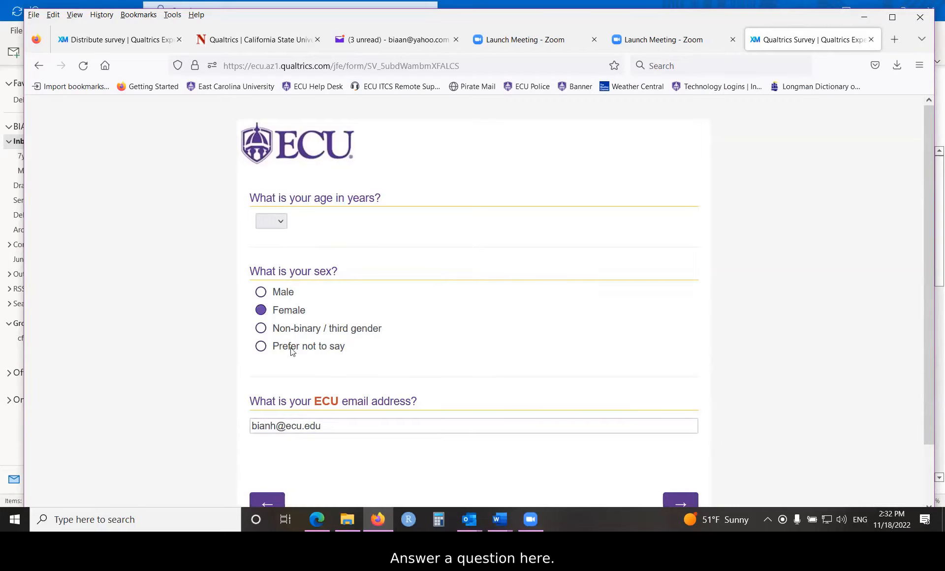
scroll(497, 399, "down", 2)
left_click(675, 440)
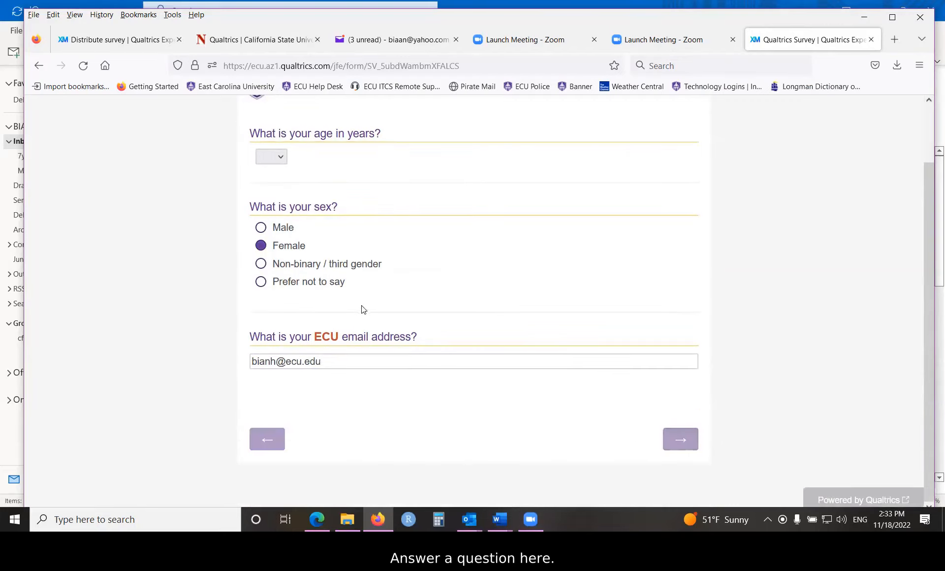
- Check Black or African American, Asian and Other for race, and answer the living-with question as Other with the text "eree"
left_click(261, 371)
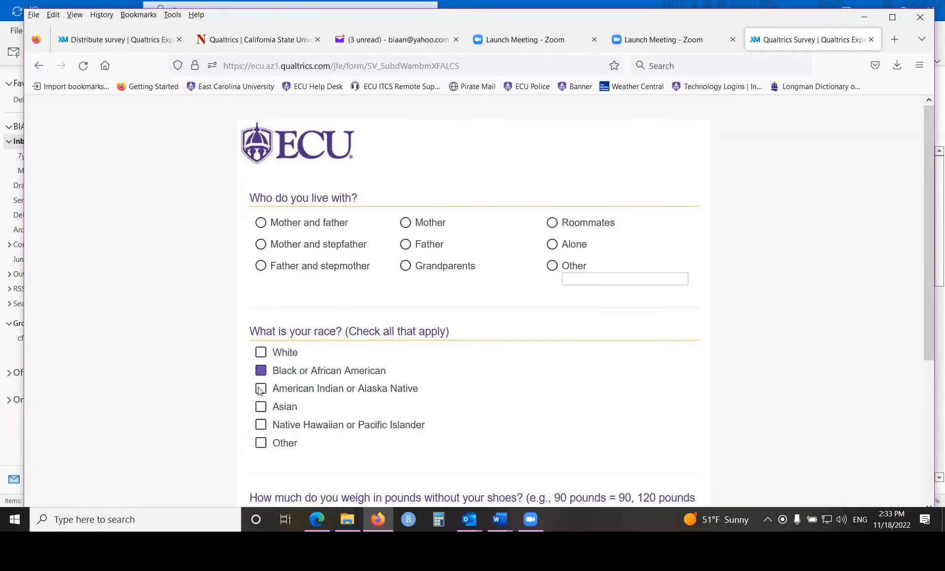
left_click(261, 409)
left_click(261, 445)
left_click(406, 266)
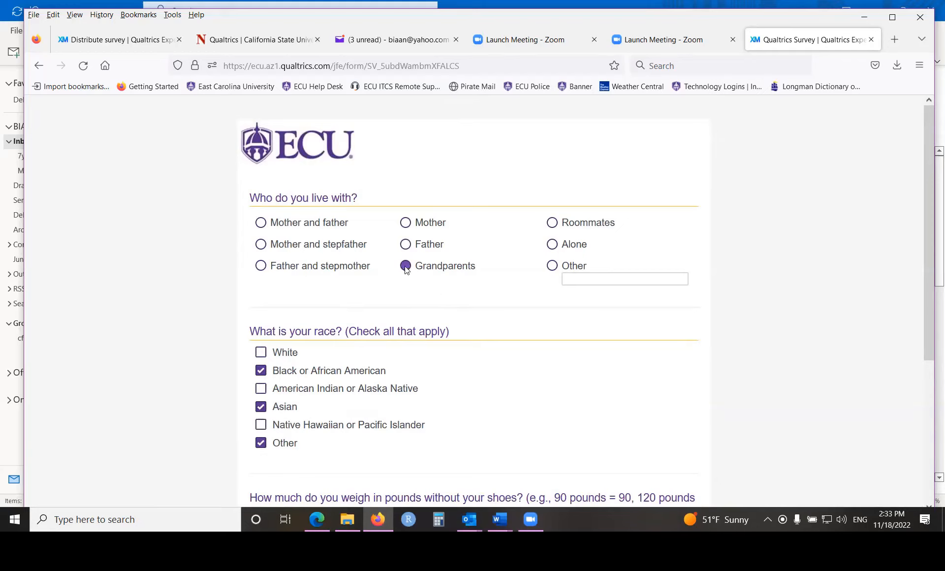
left_click(580, 281)
type("eree")
scroll(562, 327, "down", 3)
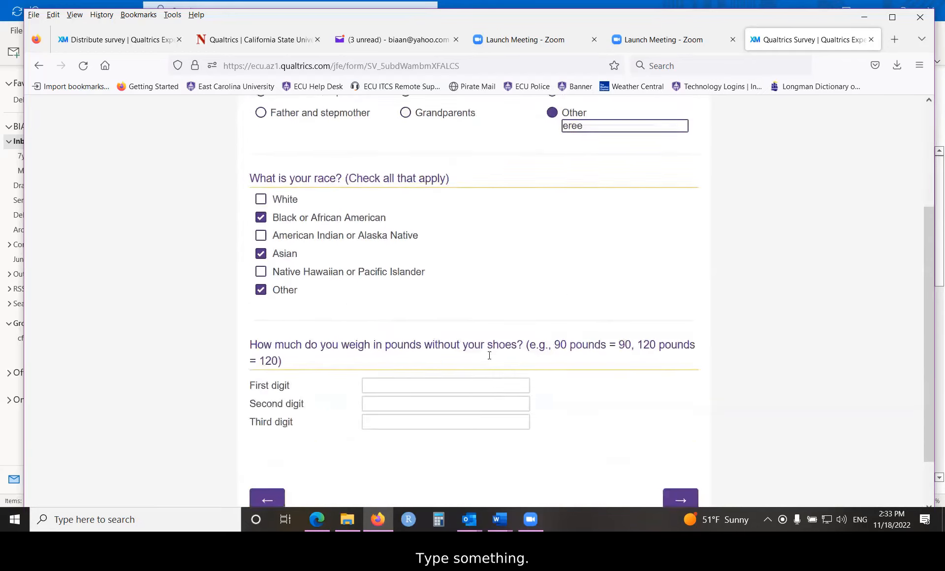
- Enter the weight as first digit 0, second digit 1 and third digit 0, and continue to the next page
left_click(467, 359)
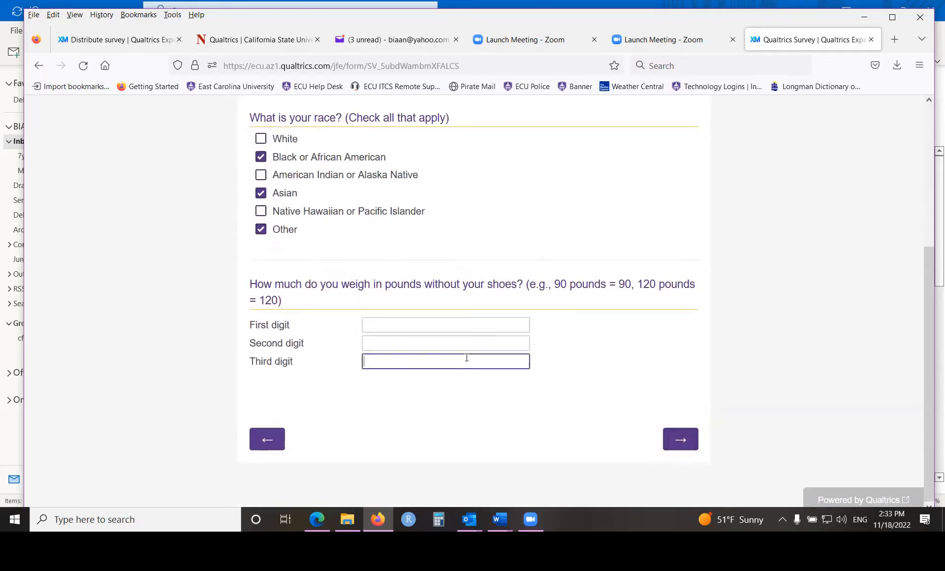
type("0")
left_click(431, 346)
type("1")
left_click(404, 324)
type("0")
left_click(680, 439)
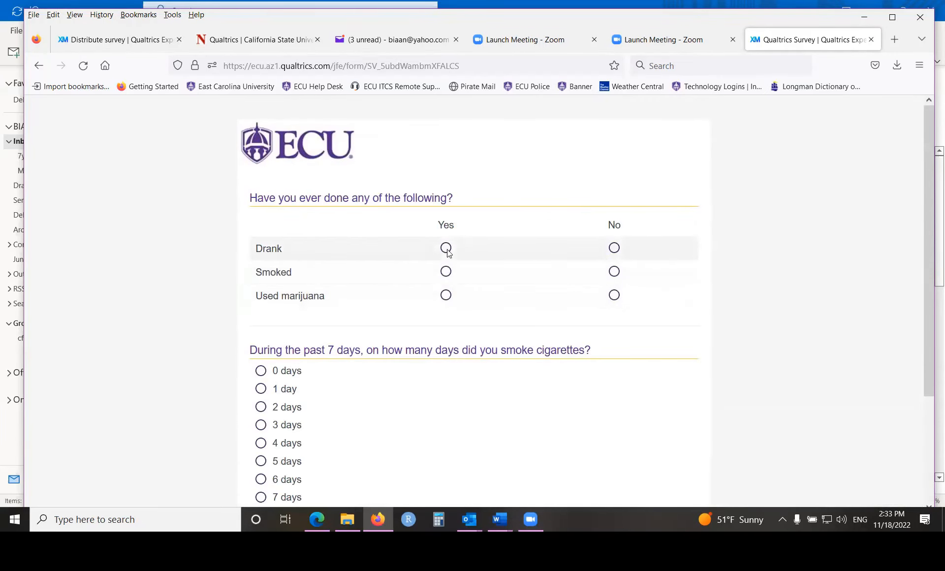
- Answer Yes for Drank and Smoked, choose 6 days for smoking in the past 7 days, and continue
left_click(445, 249)
left_click(445, 272)
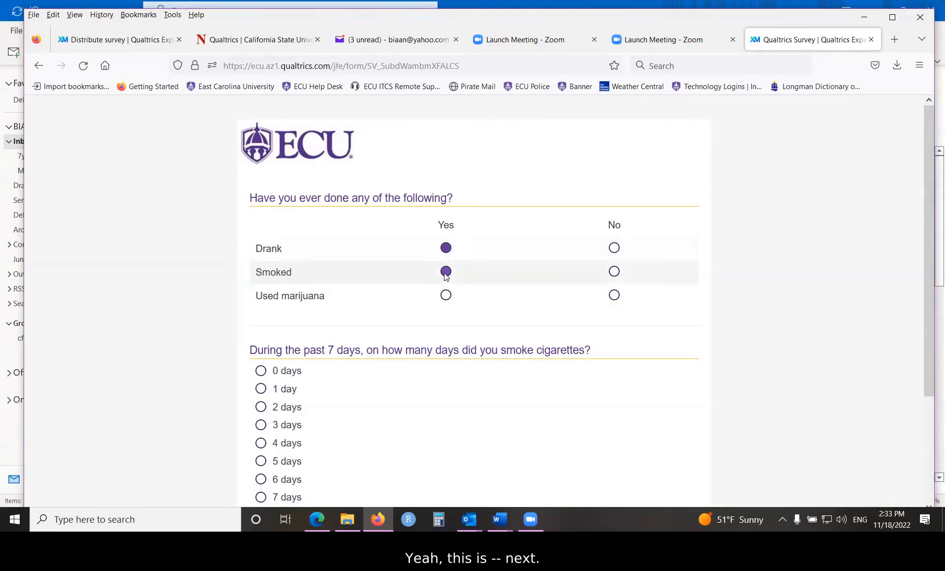
scroll(312, 380, "down", 3)
left_click(261, 339)
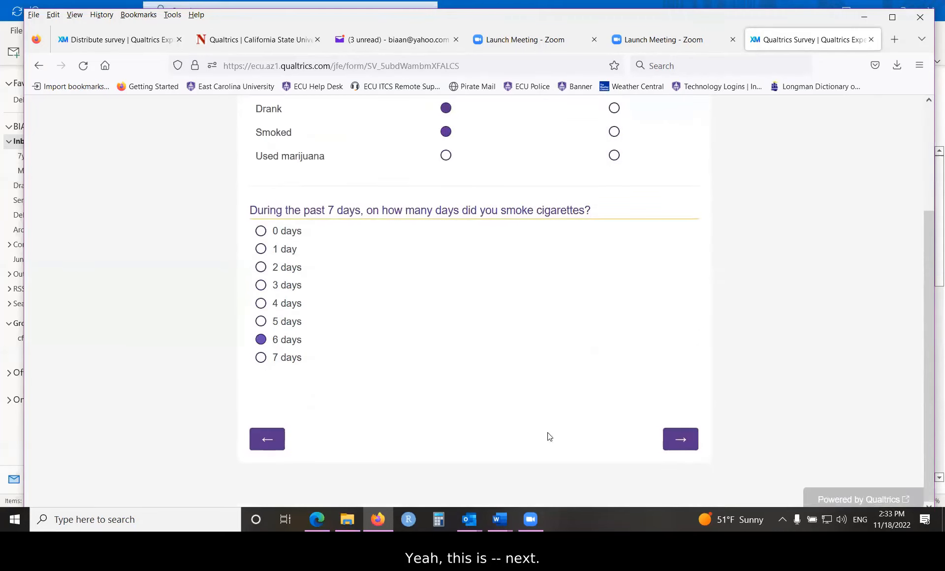
left_click(681, 438)
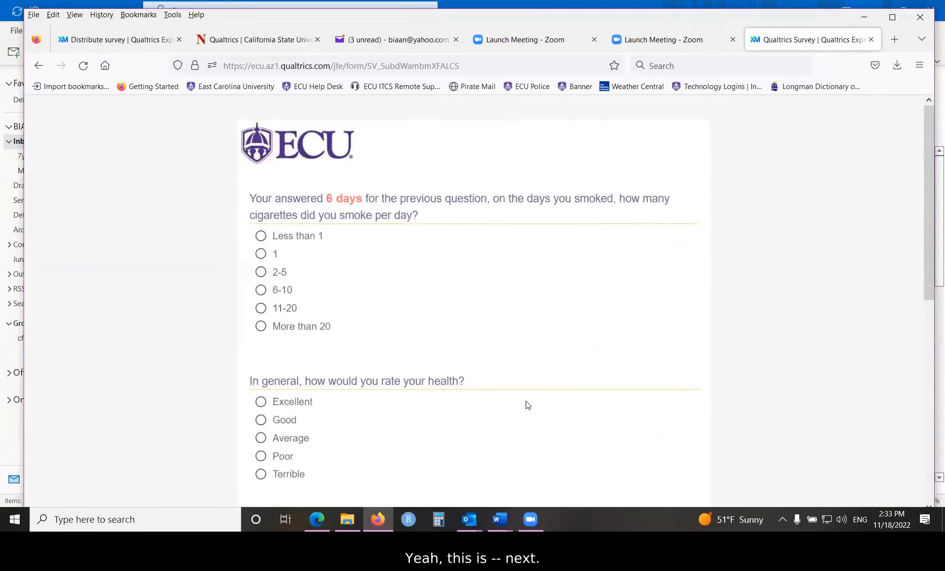
- Rate general health as Terrible, submit the survey, and close its browser tab
scroll(496, 403, "down", 3)
left_click(271, 345)
scroll(506, 380, "down", 6)
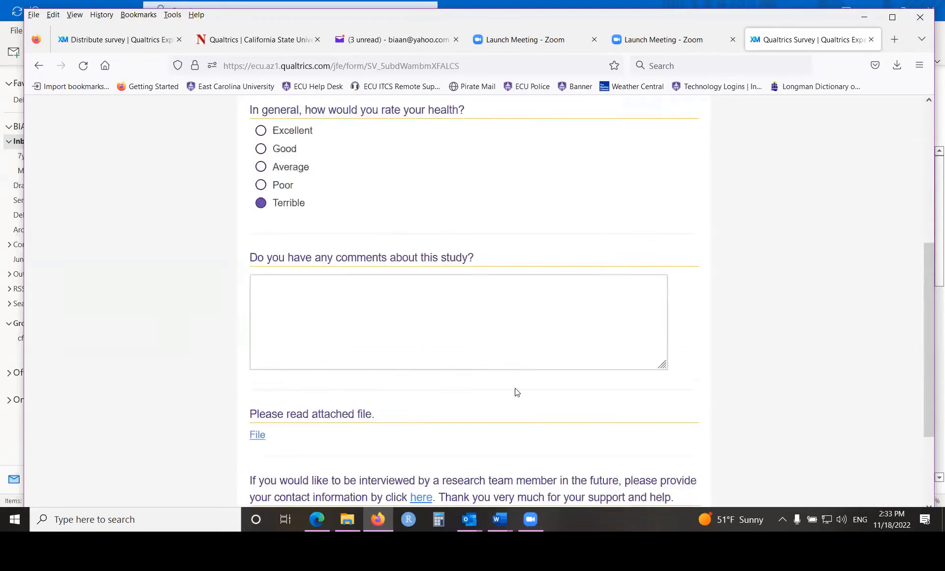
left_click(665, 441)
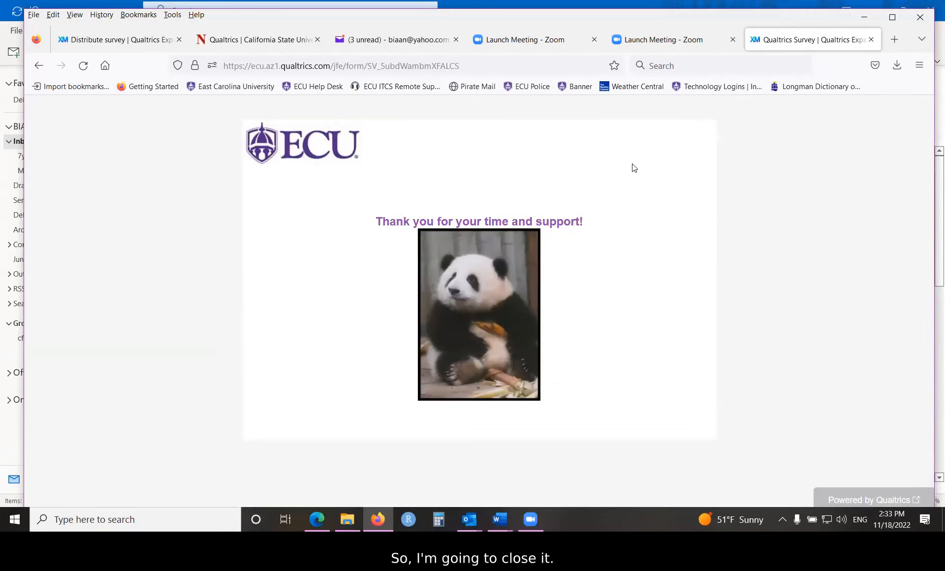
left_click(872, 40)
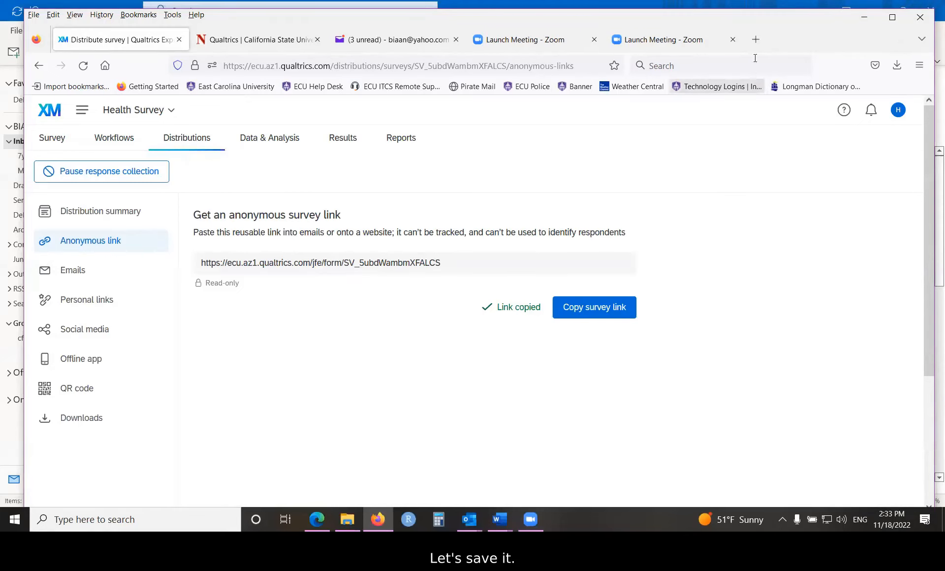
- Open the copied survey link again in a new tab to test a repeat attempt, and close that tab
left_click(755, 39)
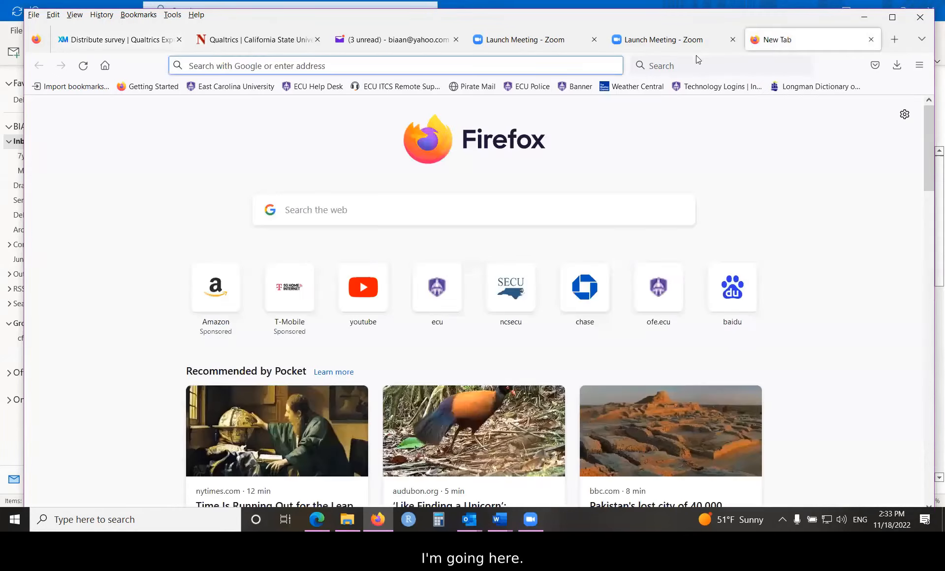
right_click(530, 66)
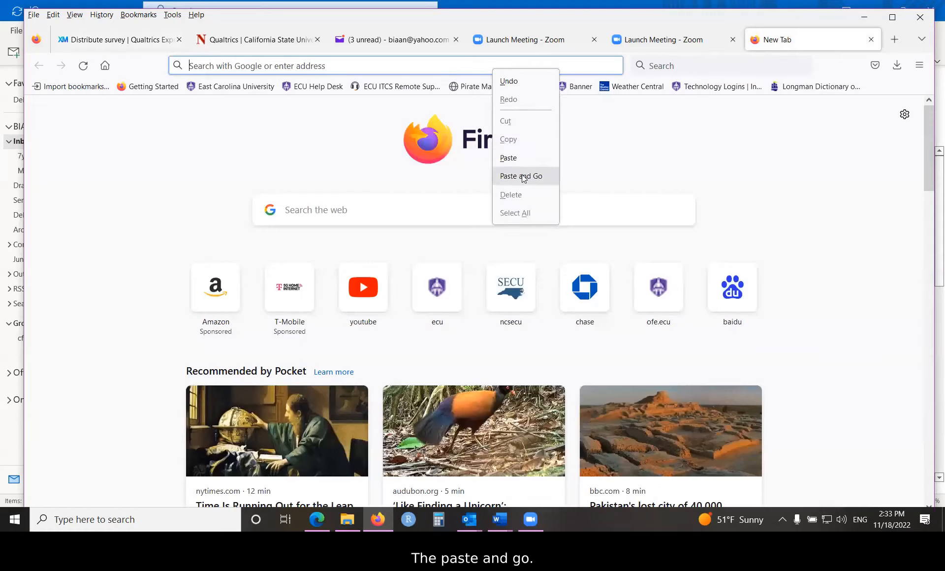
left_click(518, 177)
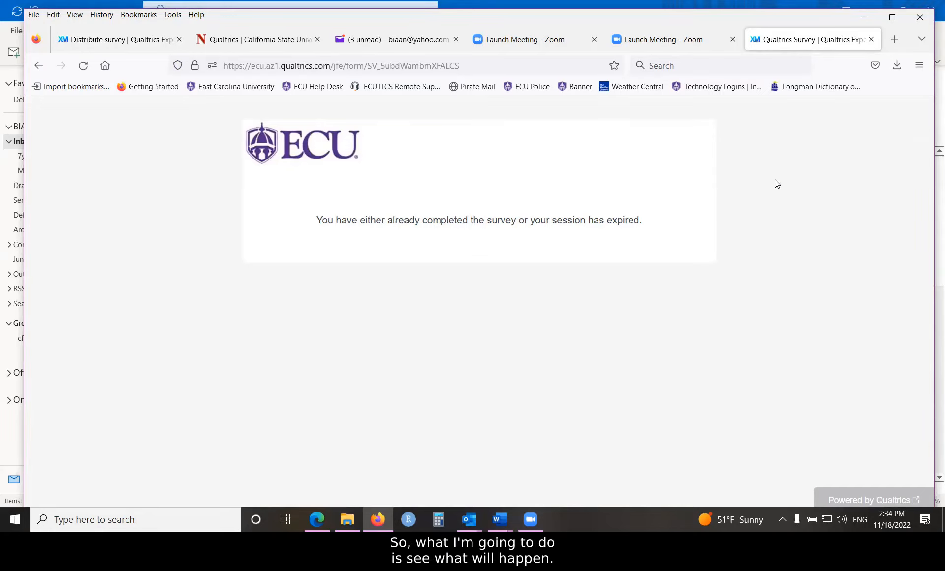
left_click(872, 40)
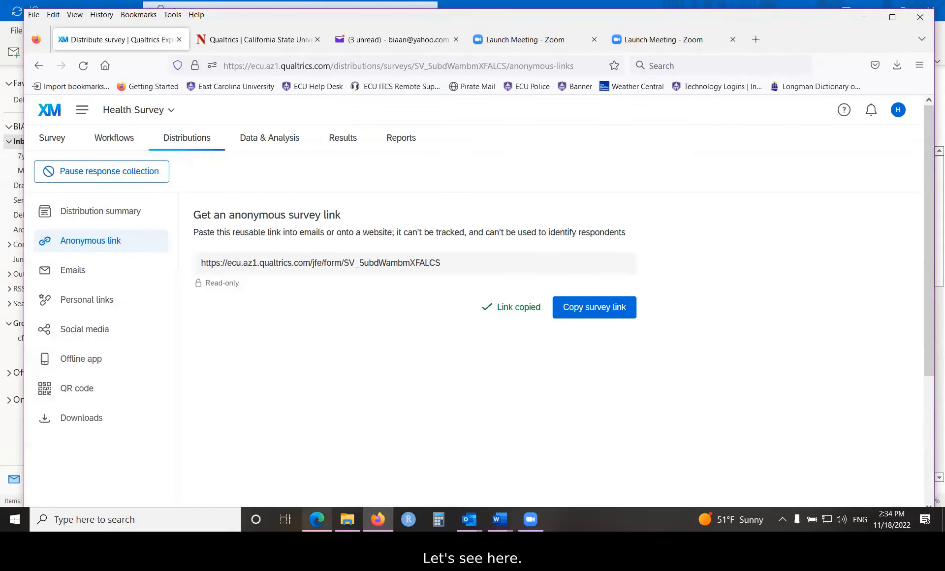
- Switch to Microsoft Edge, maximize its window, and load the copied survey link in the new tab
left_click(317, 519)
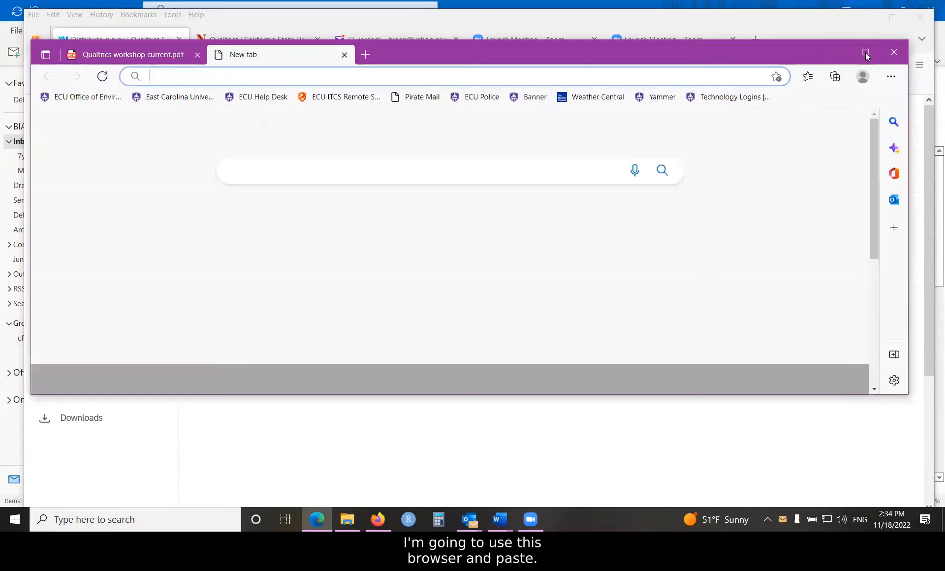
left_click(866, 45)
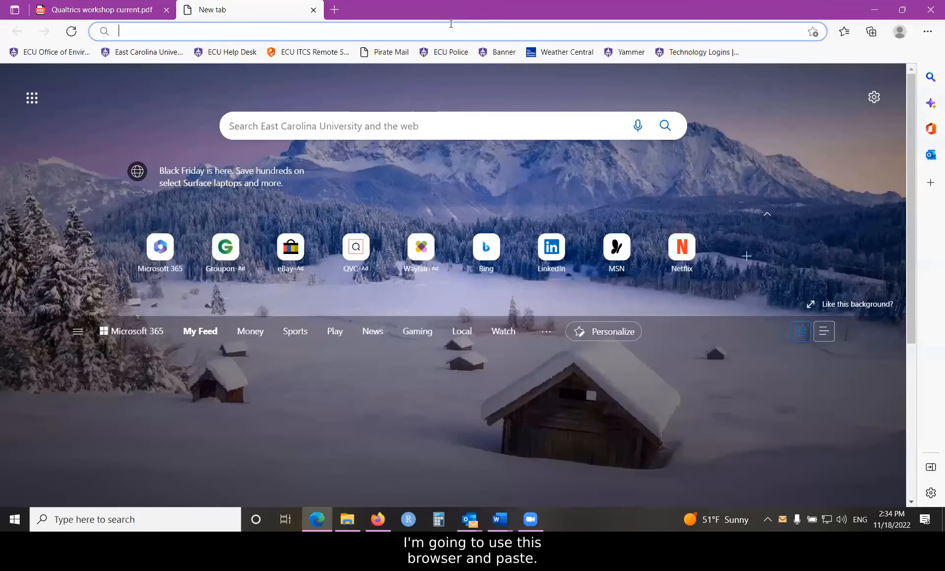
right_click(158, 31)
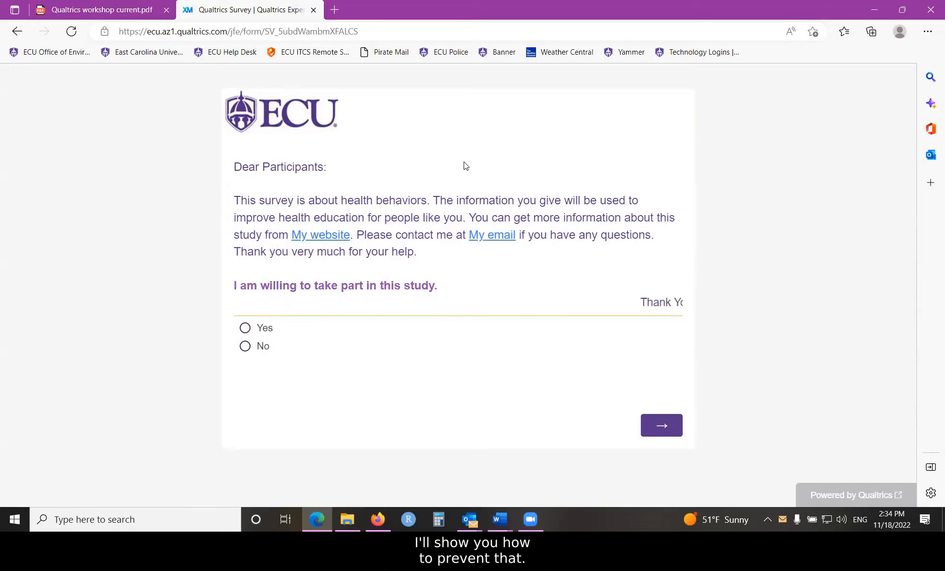
- Consent with Yes, fill the first demographics page with age 22, Male and the ECU email address, and continue
left_click(245, 328)
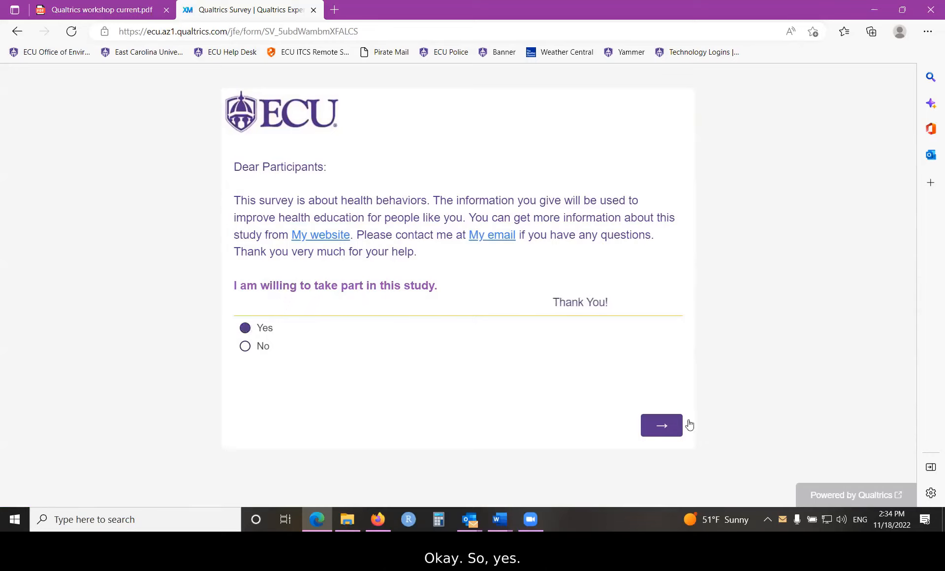
left_click(654, 426)
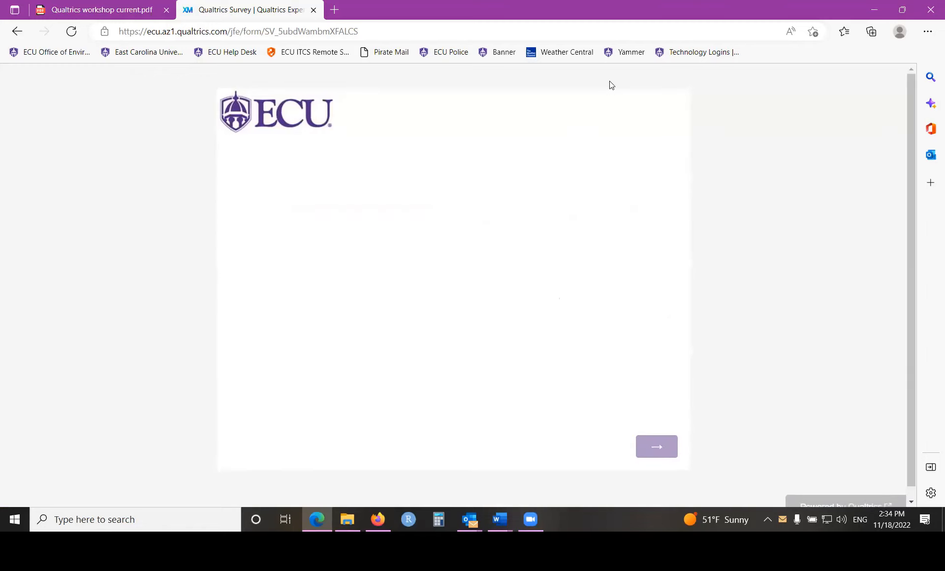
left_click(257, 193)
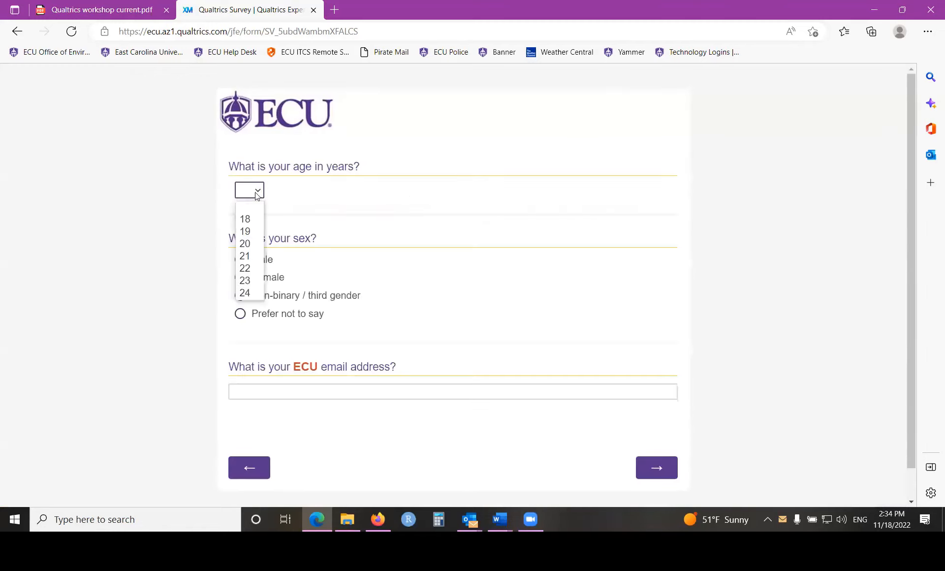
left_click(250, 272)
left_click(291, 382)
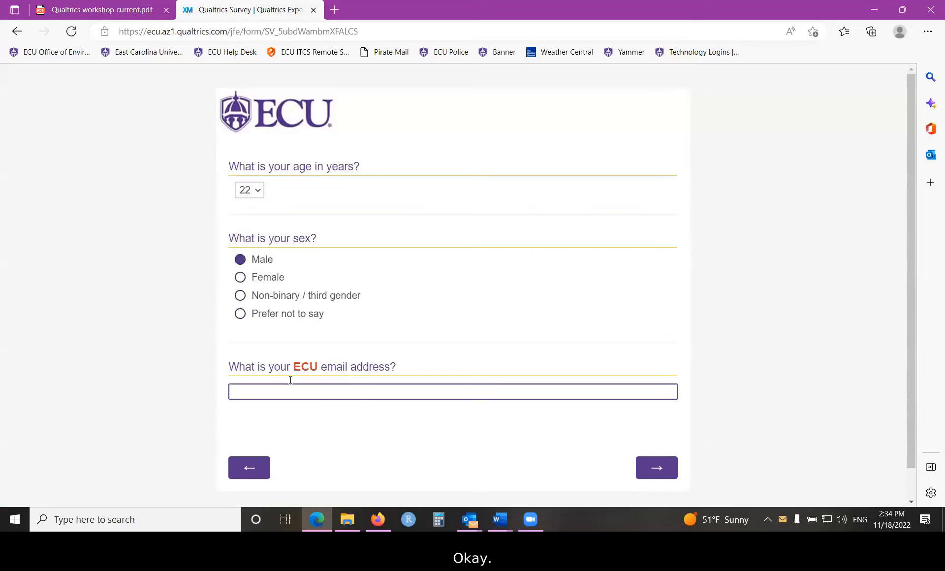
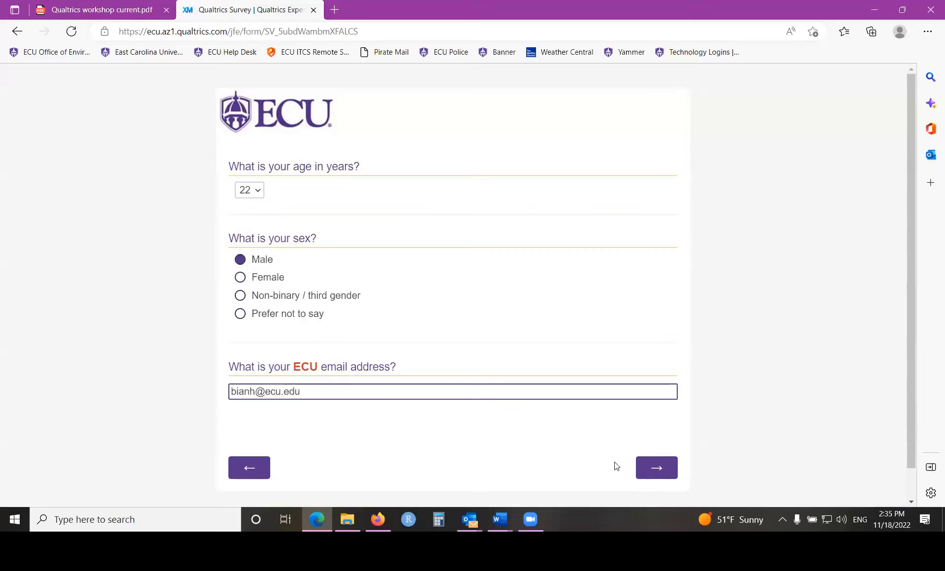
left_click(641, 460)
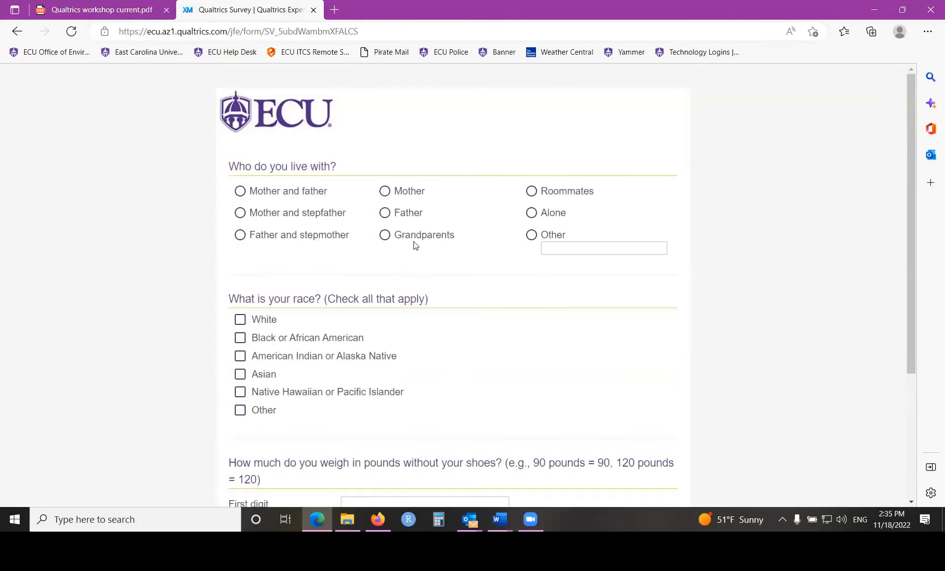
- Choose Grandparents for living with, check Black or African American and American Indian or Alaska Native for race, and continue
left_click(385, 234)
left_click(253, 337)
left_click(247, 355)
scroll(527, 406, "down", 3)
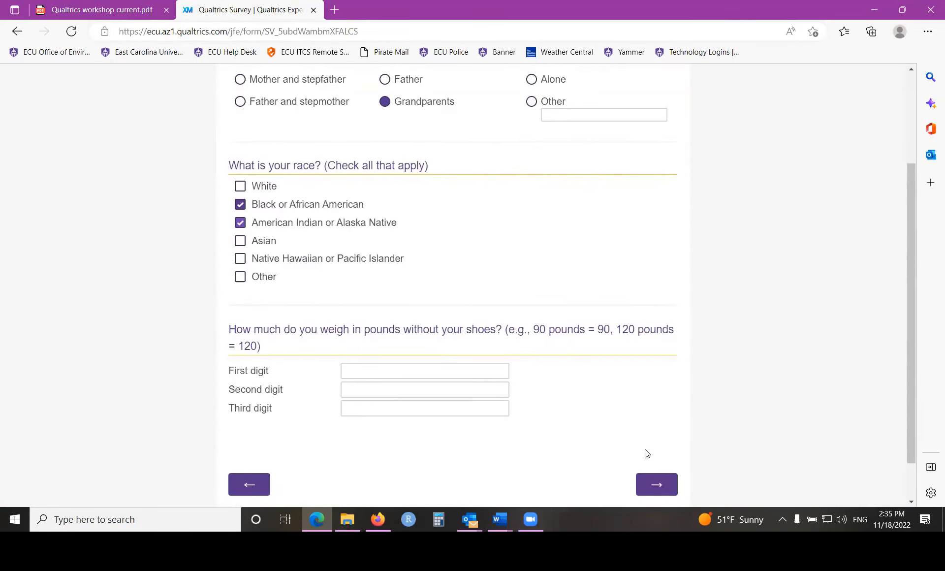
left_click(652, 486)
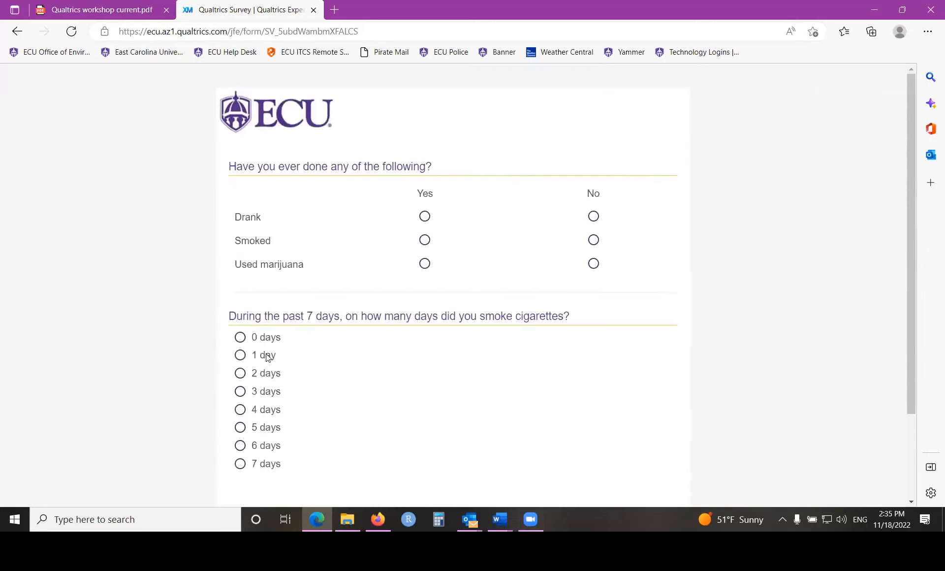
- Answer 1 day for past-week cigarette smoking and Average for general health, and submit the survey
left_click(267, 357)
scroll(462, 382, "down", 3)
left_click(649, 435)
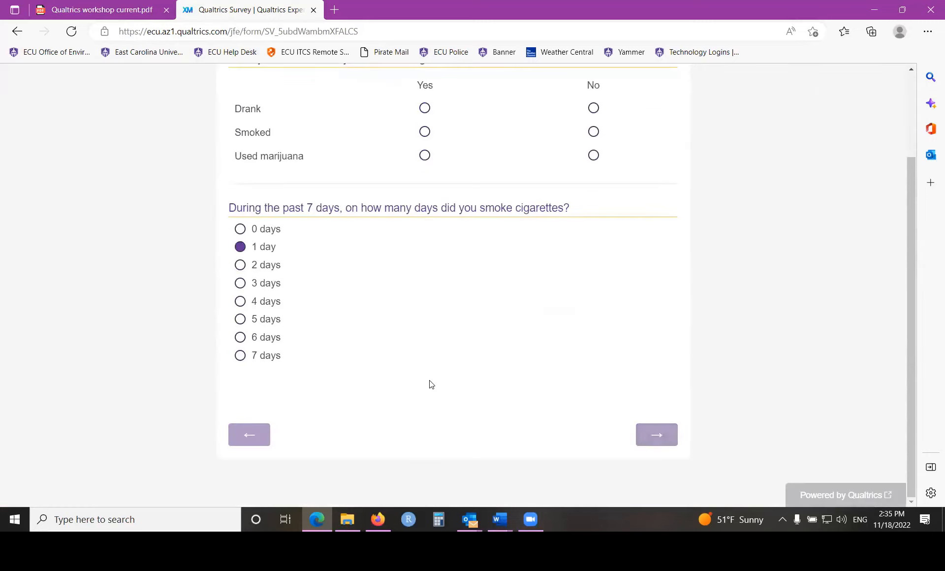
scroll(428, 384, "down", 4)
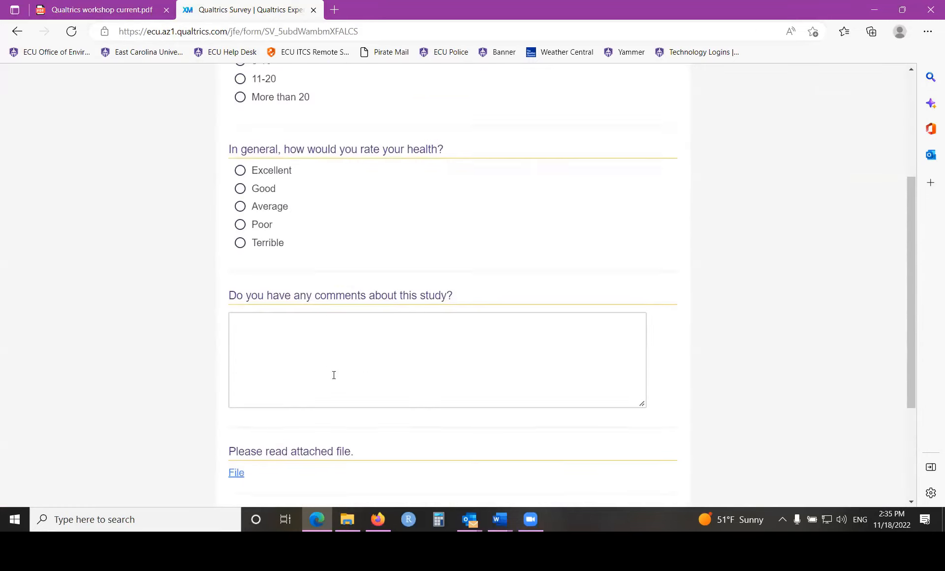
left_click(260, 205)
scroll(635, 423, "down", 3)
left_click(654, 436)
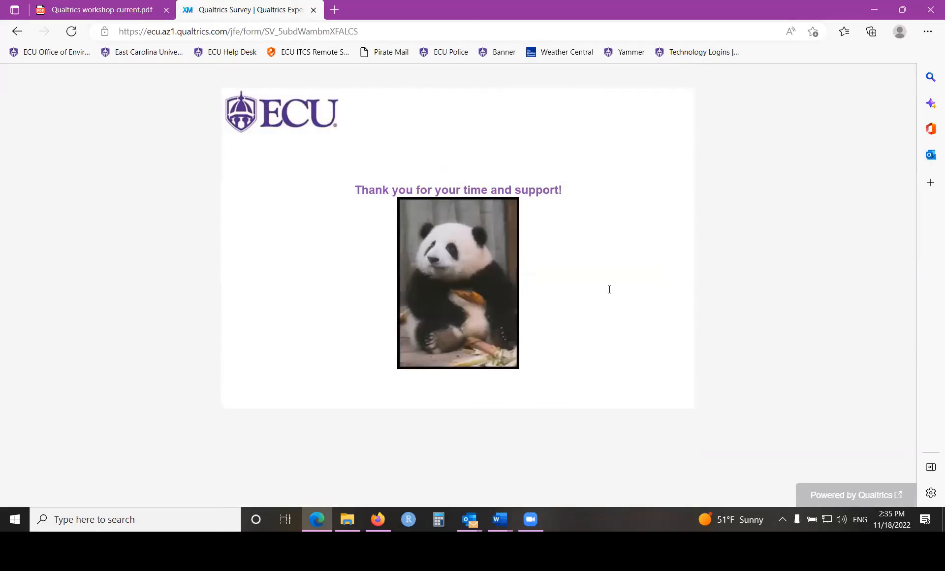
- Minimize Edge to return to the Qualtrics editor in Firefox, and go to the projects list
left_click(874, 10)
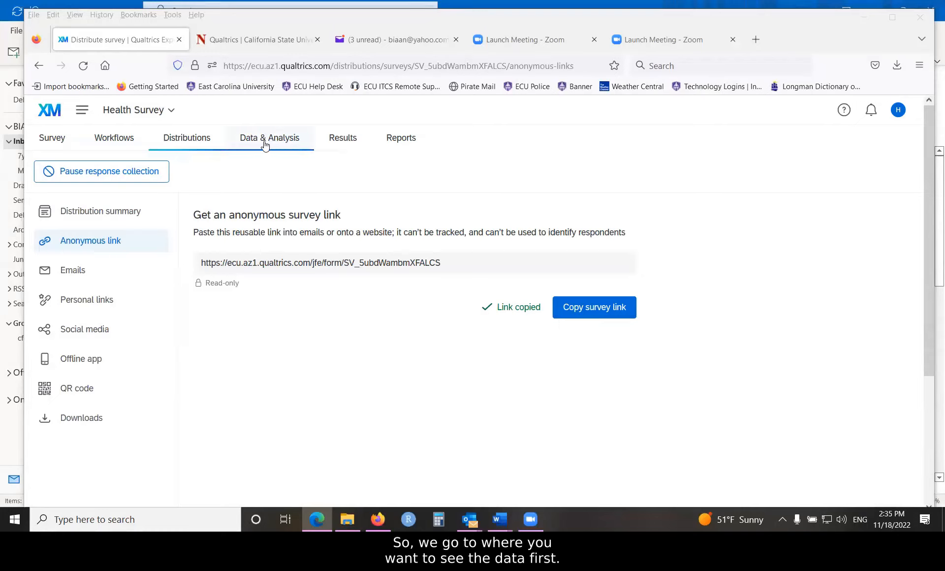
left_click(51, 139)
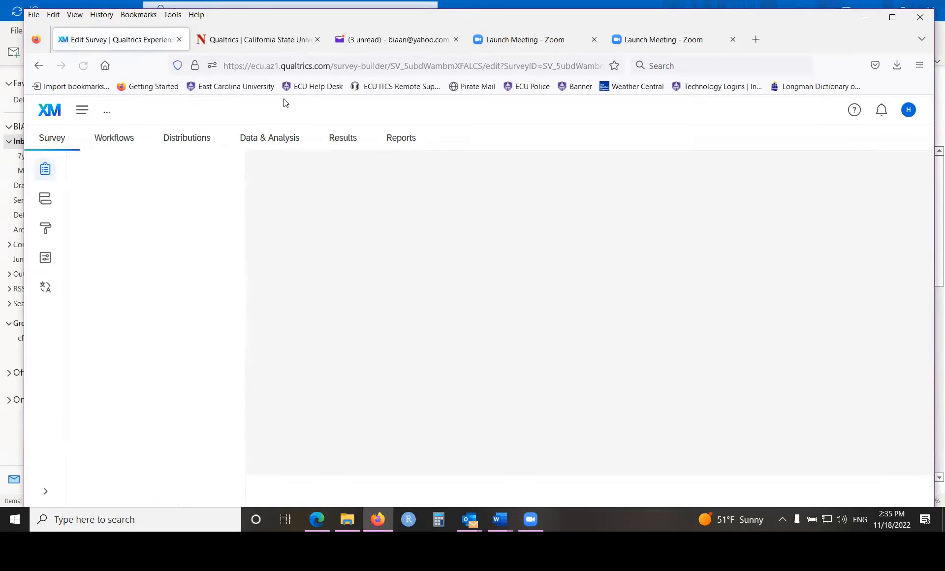
left_click(82, 110)
left_click(111, 176)
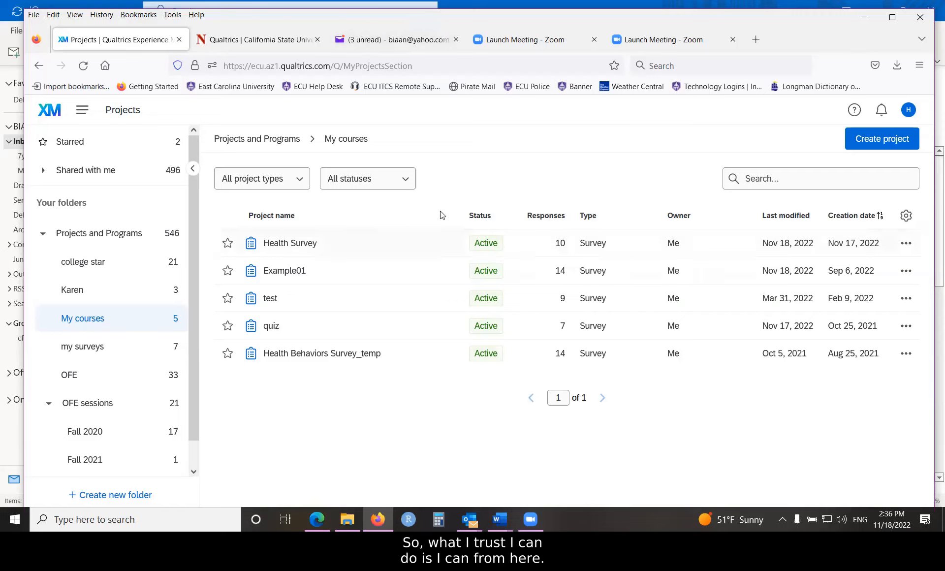
- Open the Health Survey's response data from the My courses folder and start a data export
left_click(906, 244)
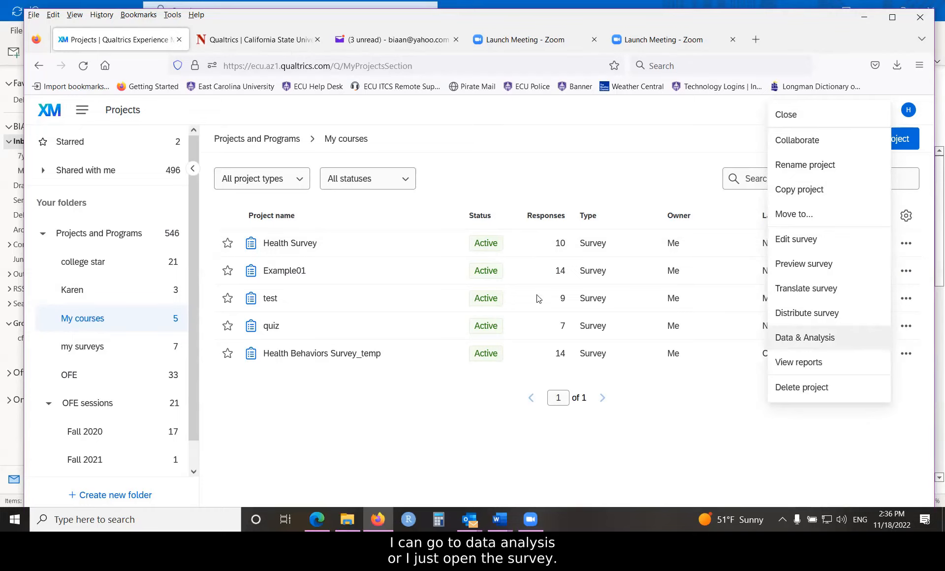
left_click(297, 243)
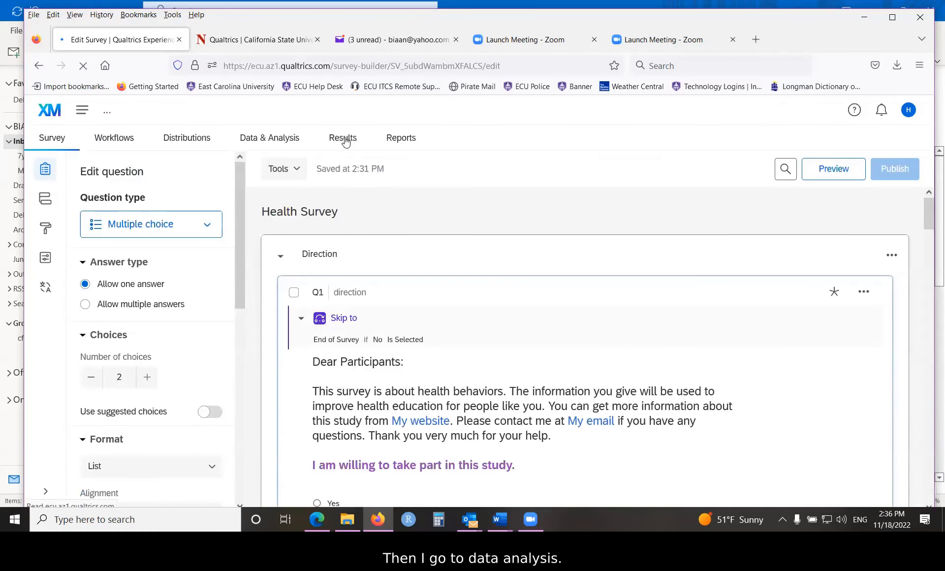
left_click(264, 142)
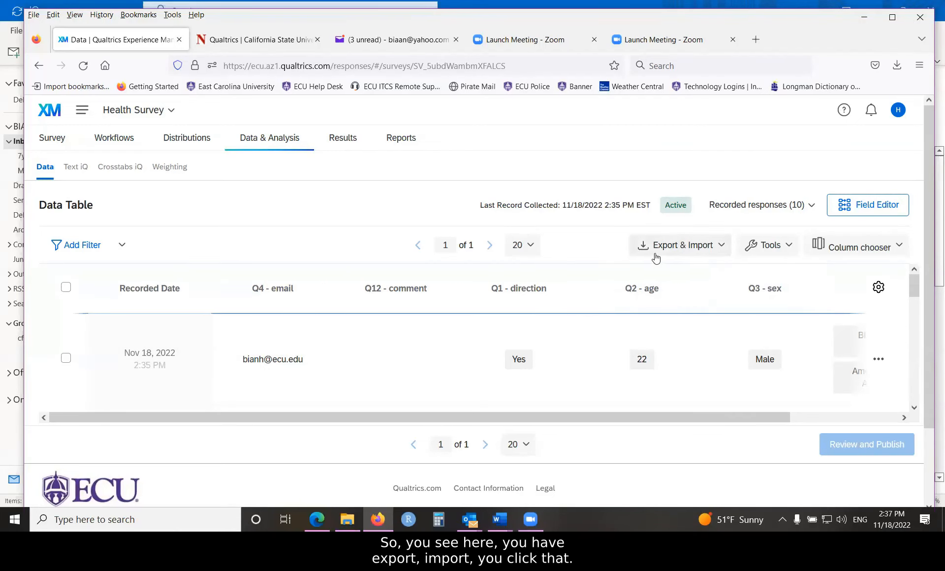
left_click(722, 250)
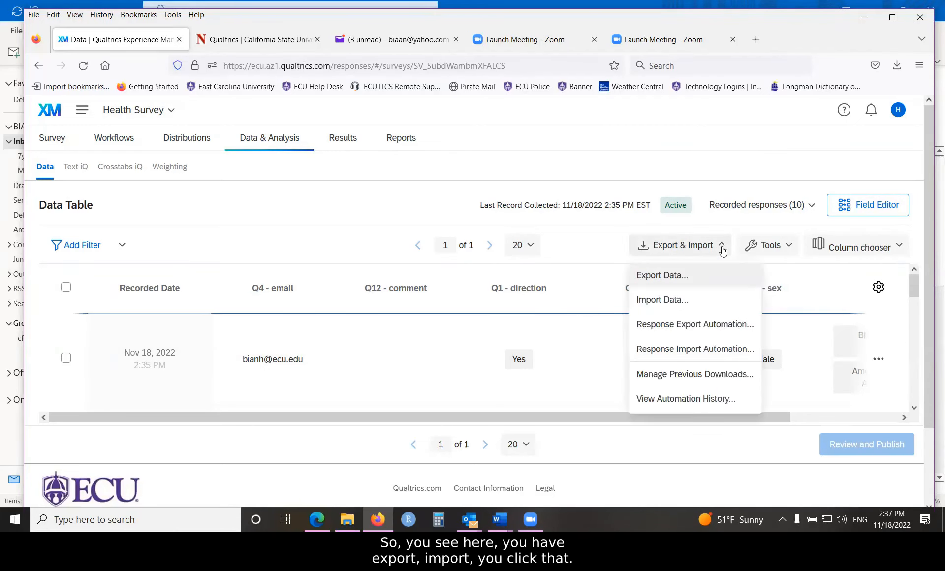
left_click(650, 278)
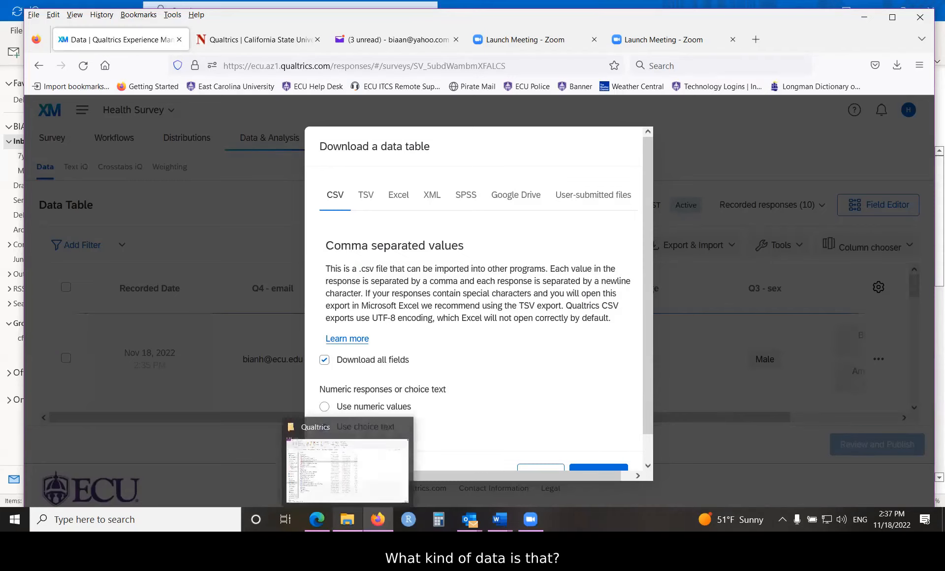
- View the sample CSV text document from the Qualtrics folder in File Explorer, close it, and return to the export in Firefox
left_click(347, 520)
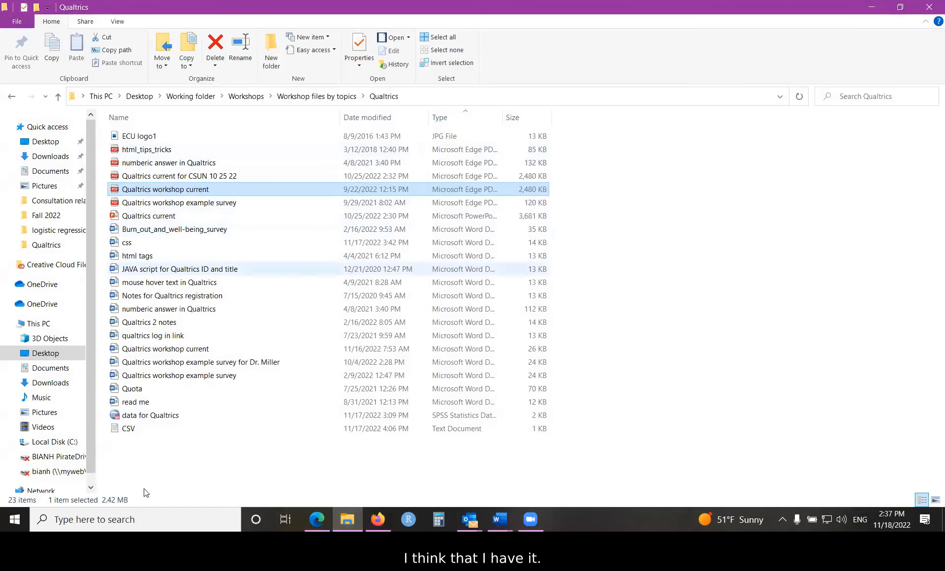
left_click(128, 429)
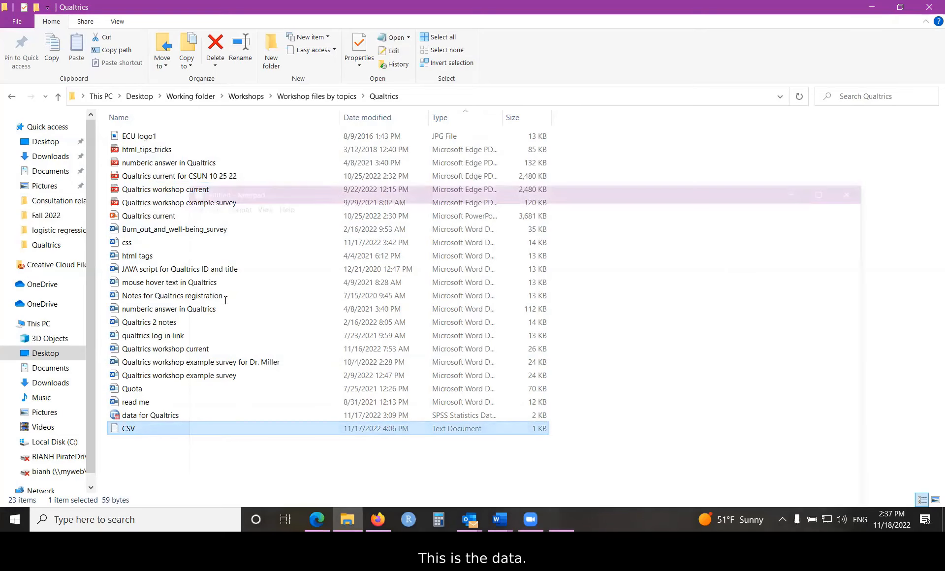
key("Return")
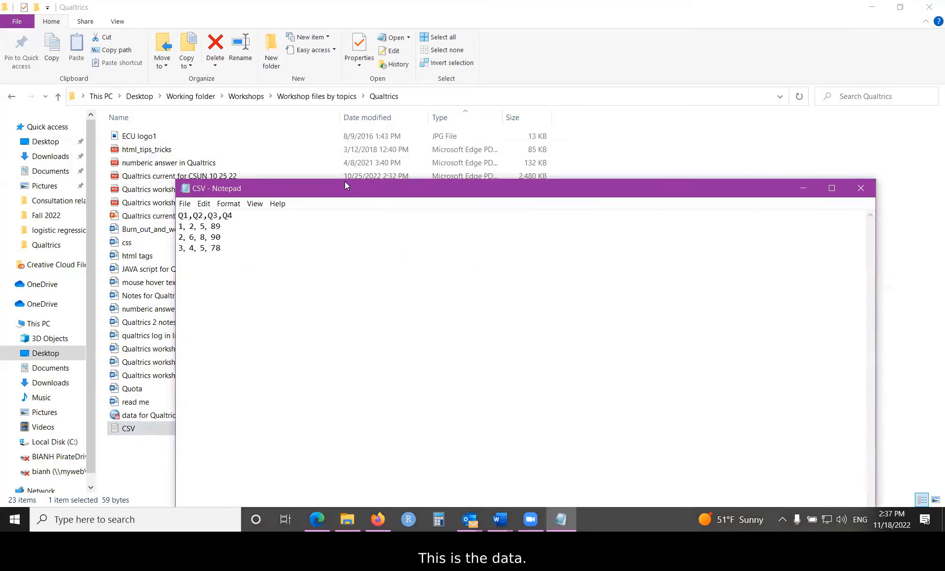
left_click_drag(345, 183, 287, 56)
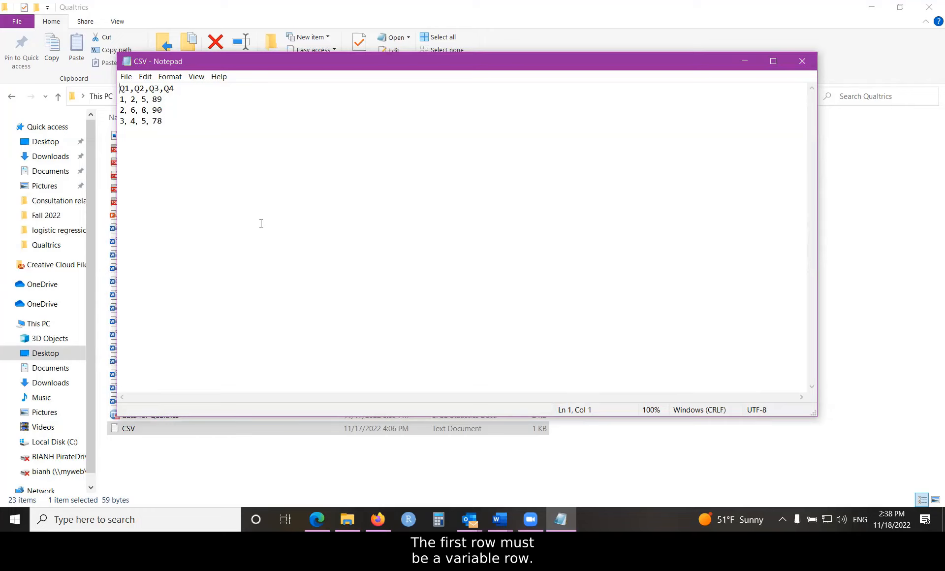
left_click_drag(436, 62, 457, 95)
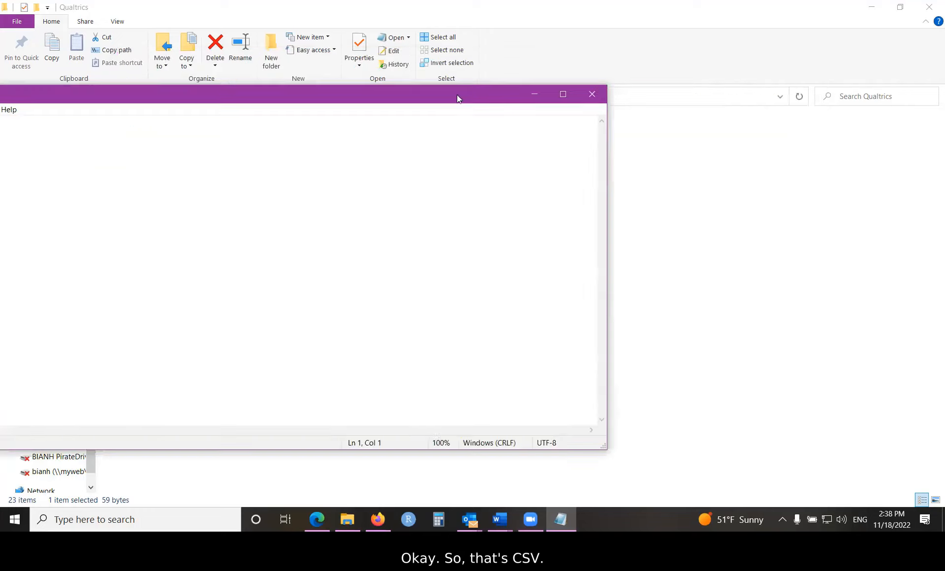
left_click(592, 94)
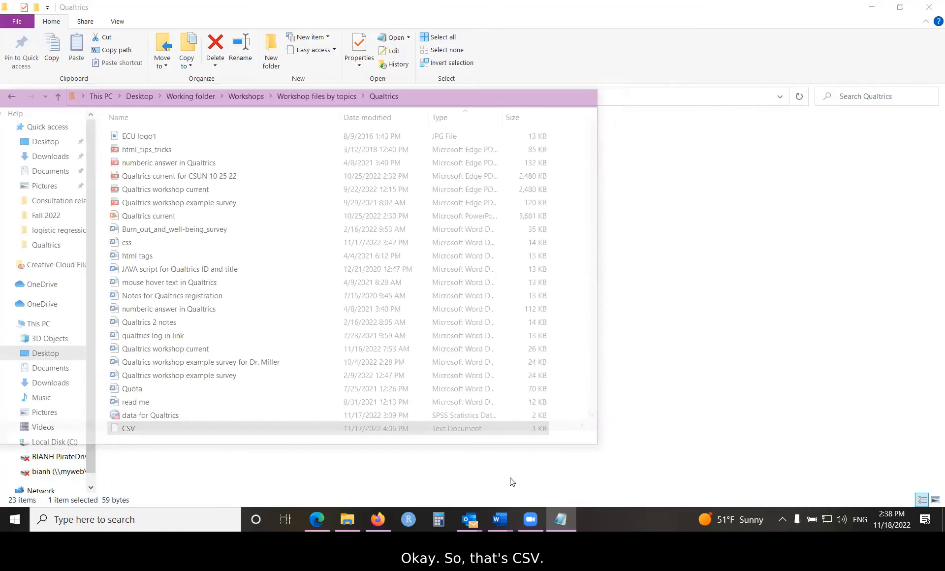
left_click(378, 519)
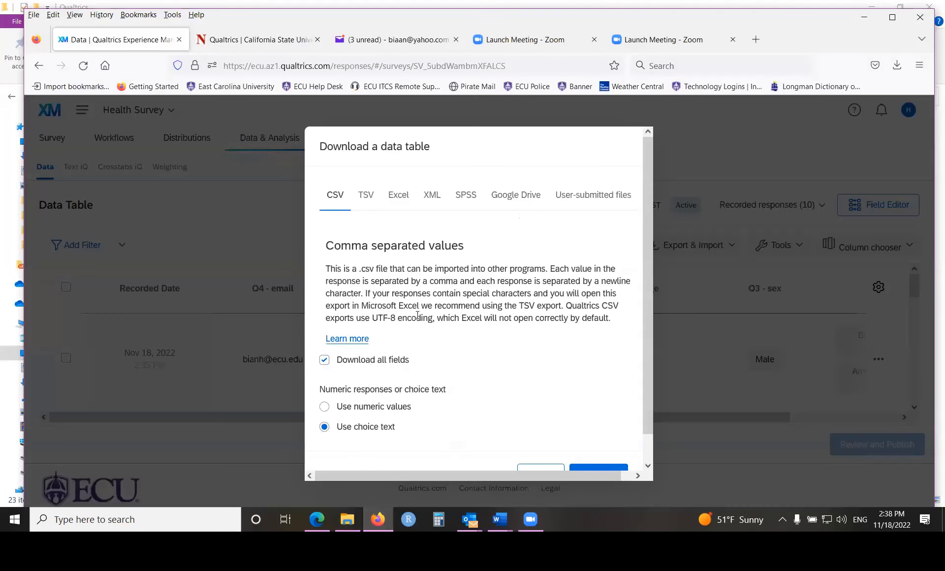
- Set the CSV export to use numeric values, review the additional export options, and download the data table
scroll(418, 315, "down", 1)
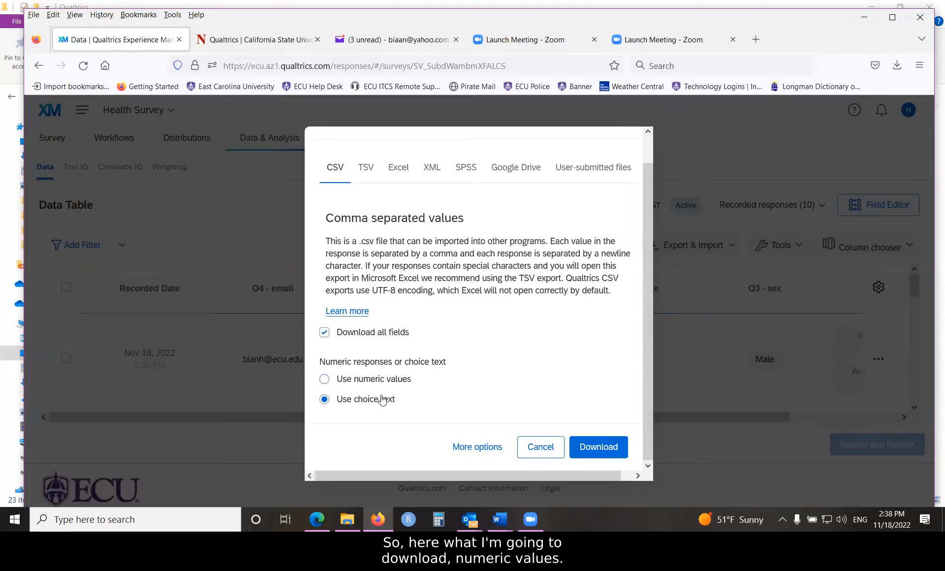
left_click(325, 380)
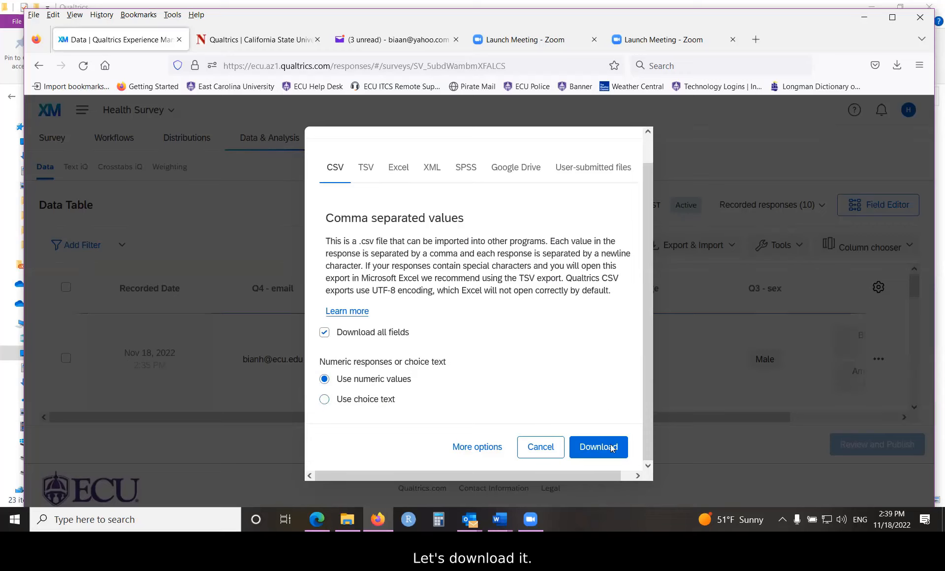
left_click(475, 448)
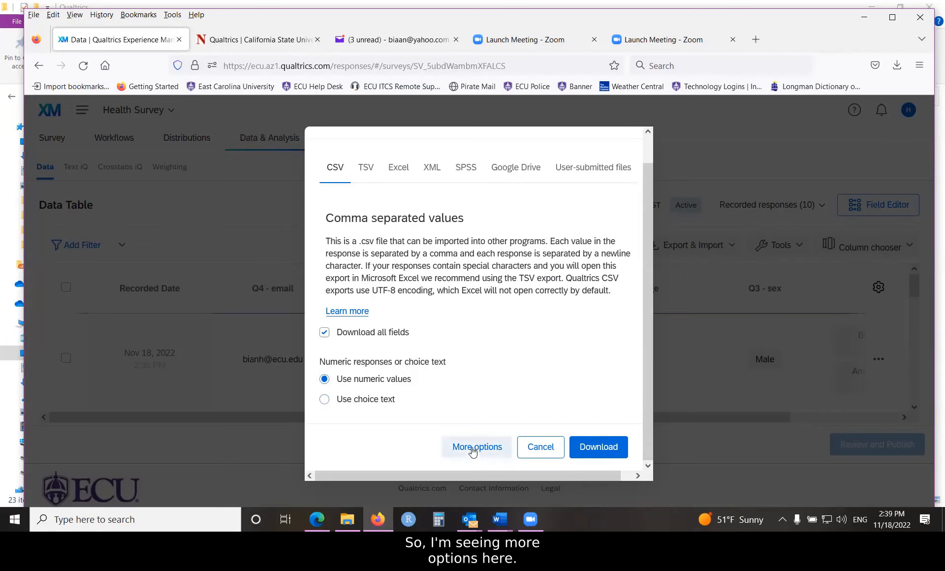
scroll(477, 315, "down", 1)
scroll(478, 319, "down", 2)
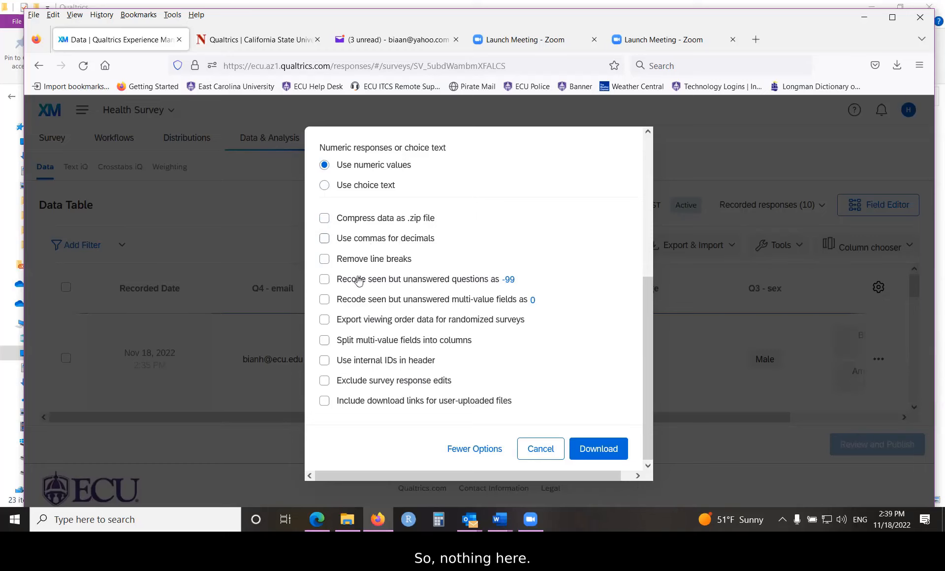
scroll(590, 331, "up", 5)
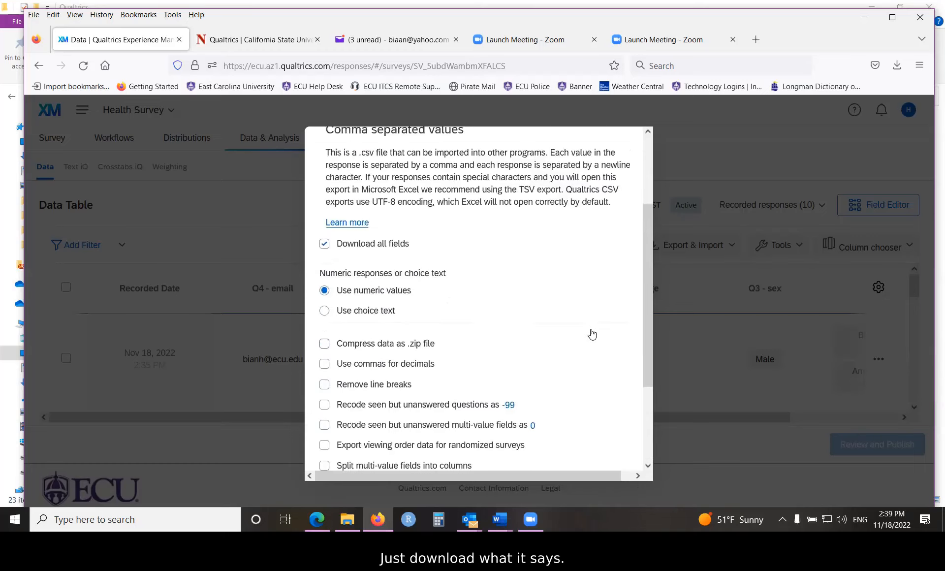
scroll(580, 404, "down", 4)
scroll(581, 404, "down", 2)
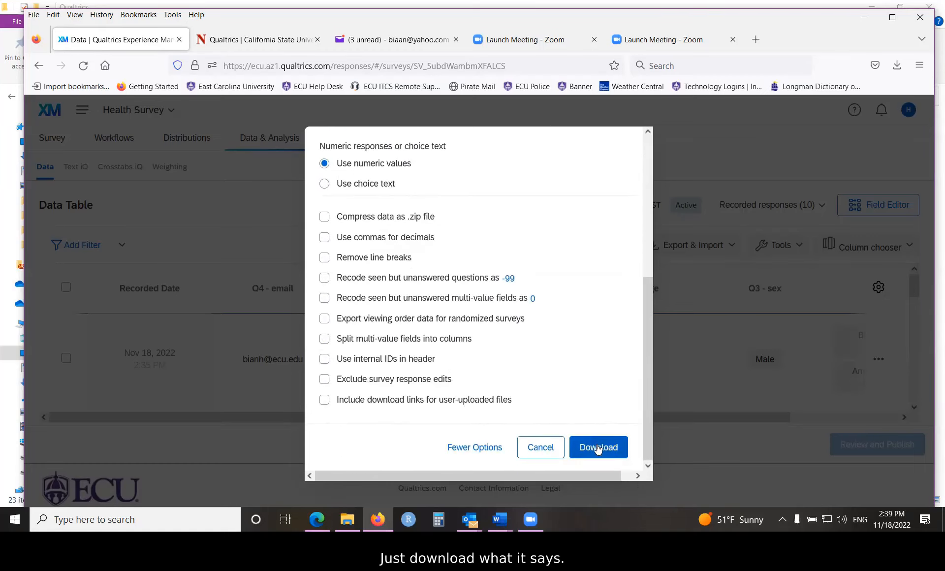
left_click(599, 447)
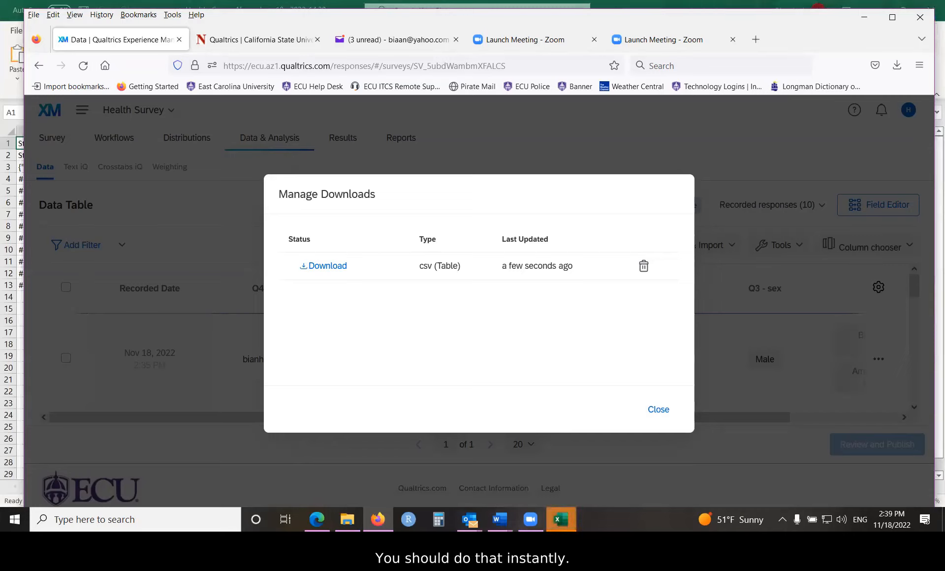
- Switch to the downloaded survey data in Excel and examine the question number and label header rows from Q1 onward
left_click(561, 519)
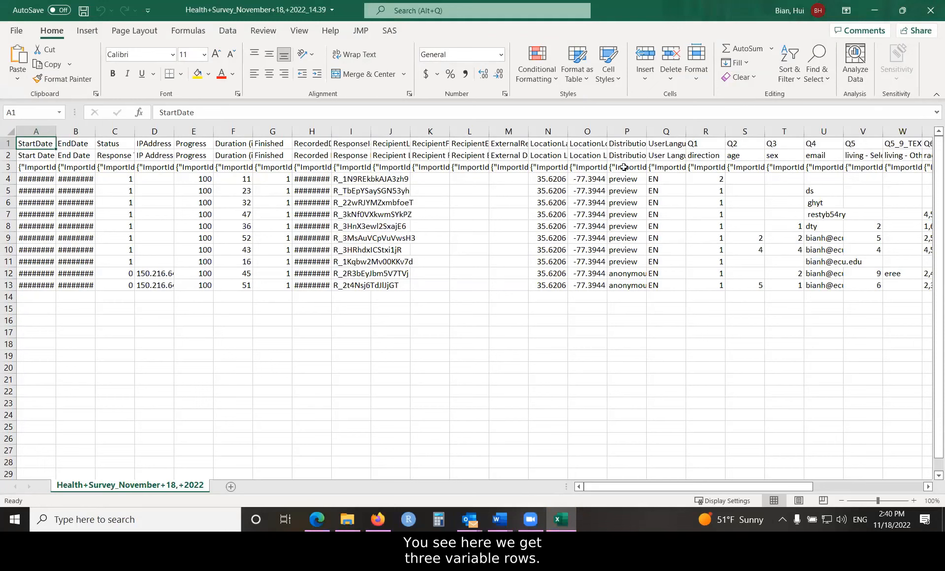
left_click(703, 143)
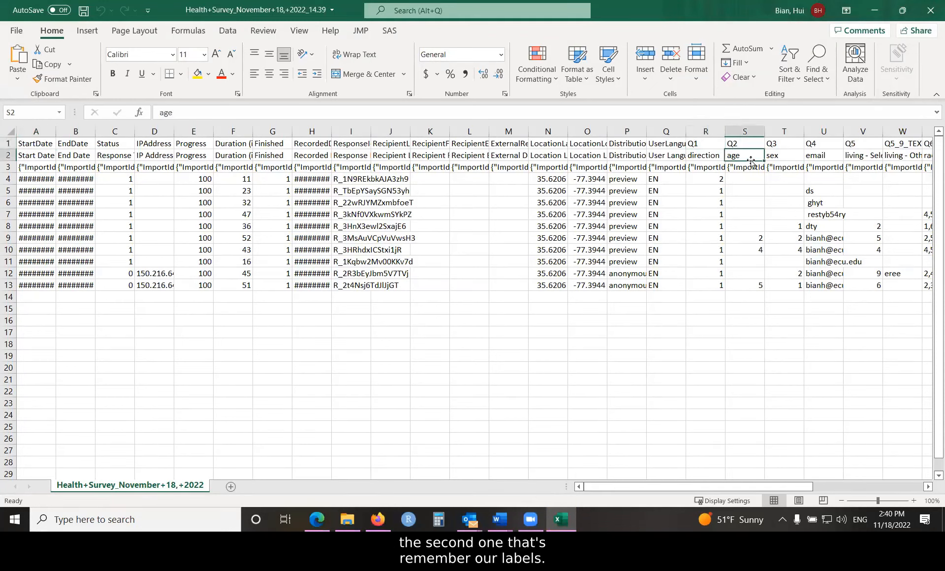
left_click(732, 153)
key("Right")
key("Right")
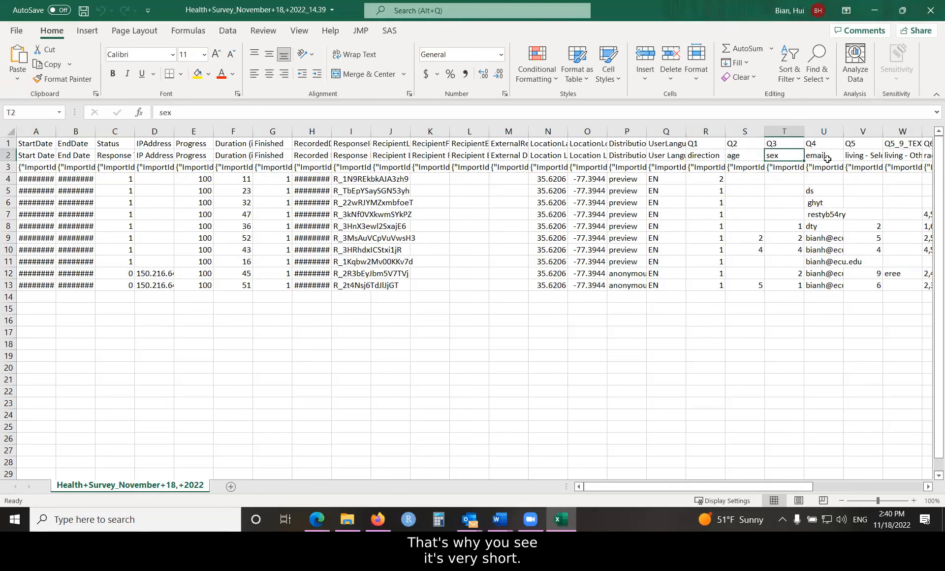
key("Right")
key("Right")
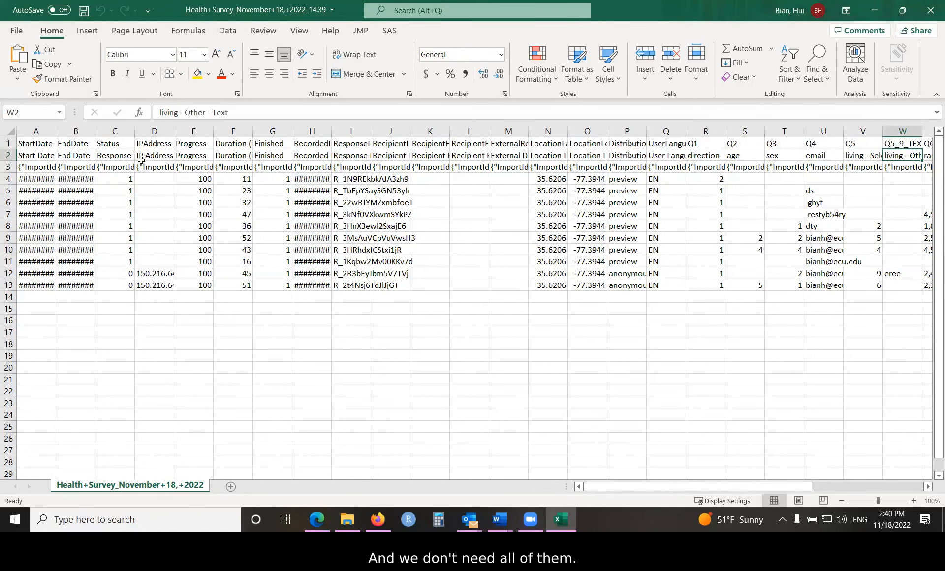
- Delete the question number header row and the ImportId row from the sheet
left_click(8, 142)
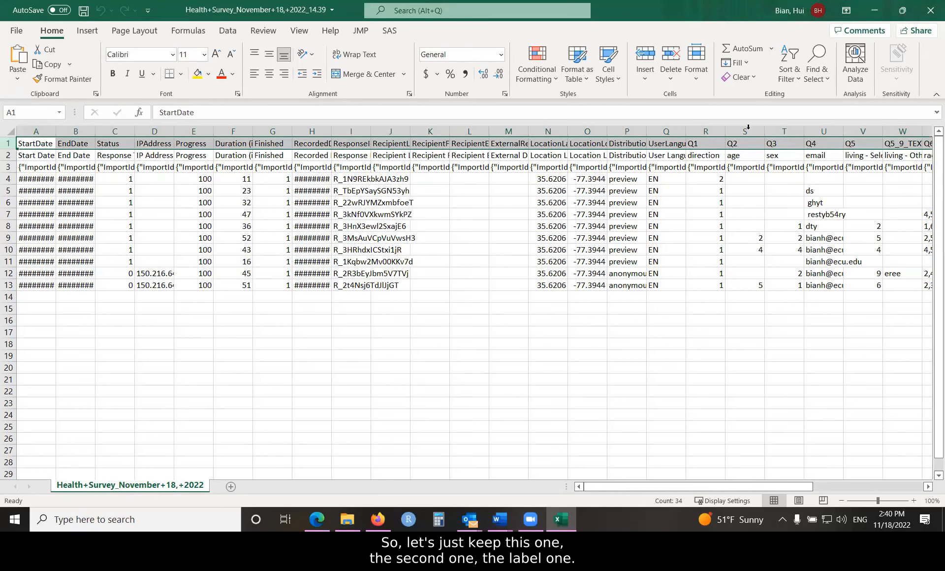
left_click(672, 73)
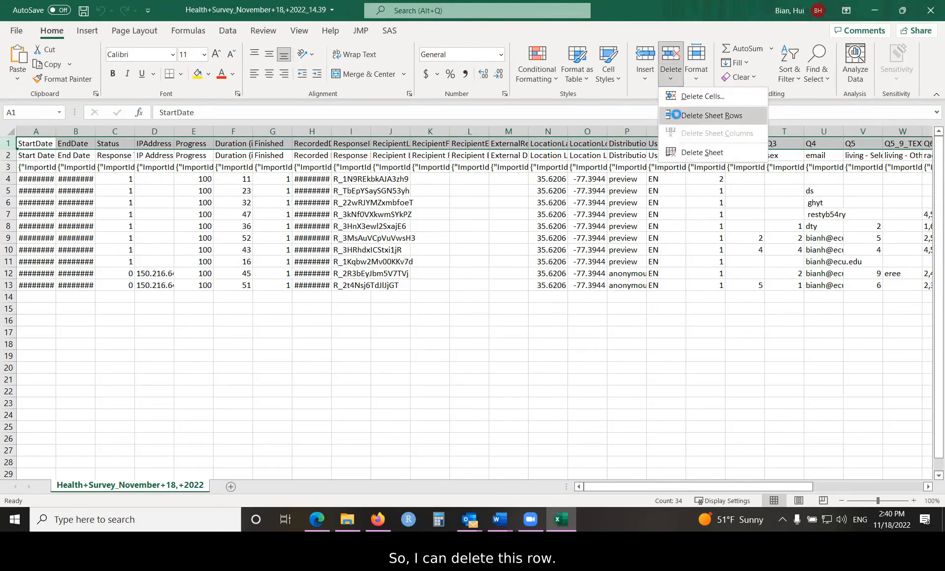
left_click(676, 114)
left_click(8, 155)
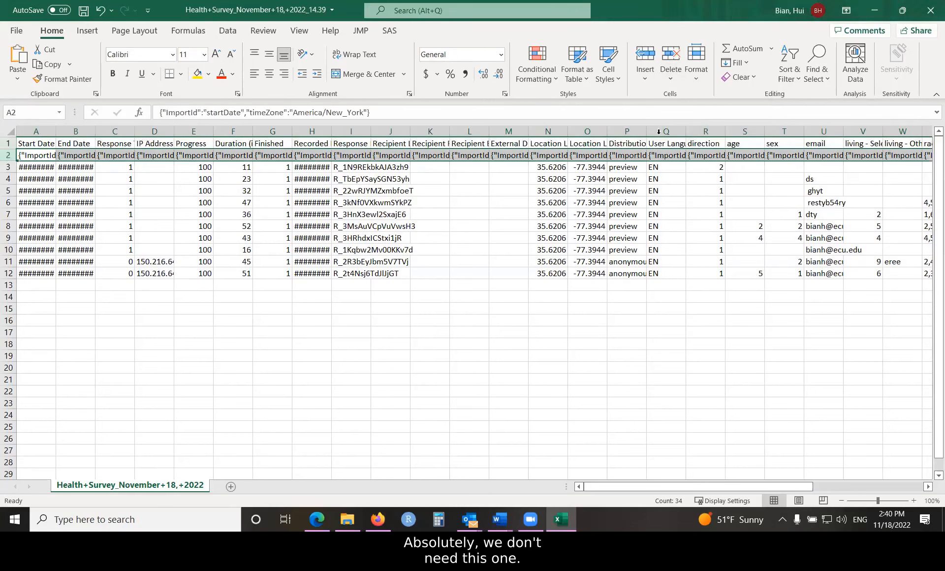
left_click(672, 74)
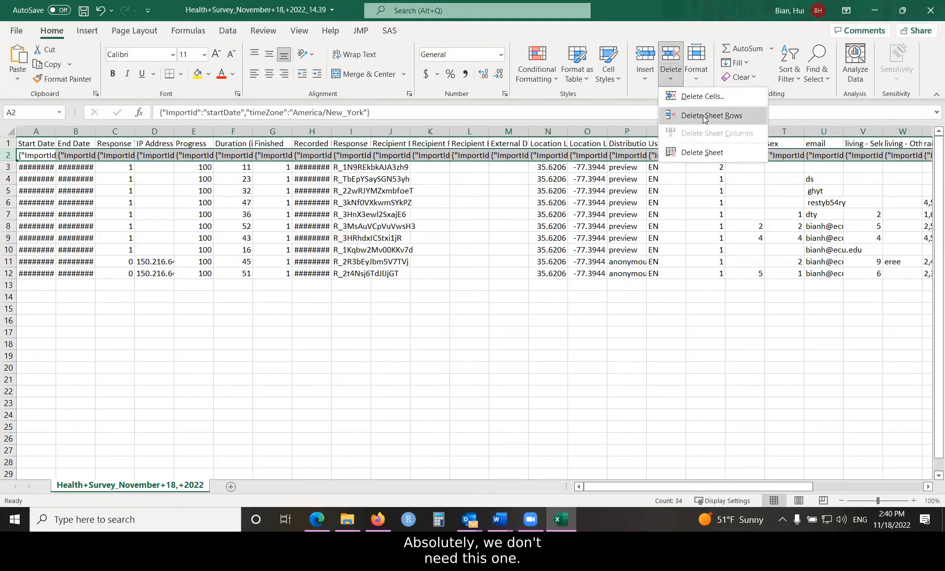
left_click(705, 117)
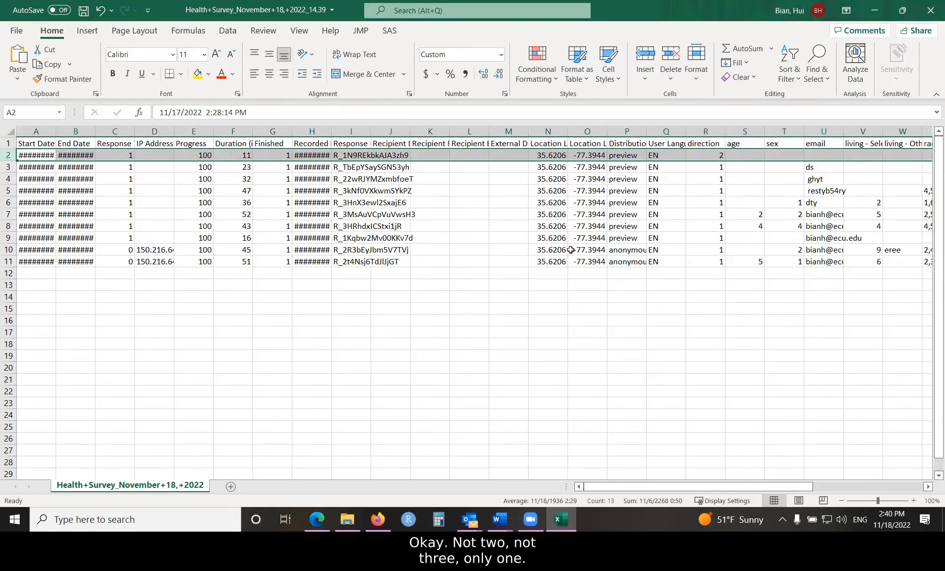
- Widen the Start Date, End Date and IP Address columns and examine the IP addresses of the last two responses
left_click(114, 153)
left_click_drag(56, 132, 153, 132)
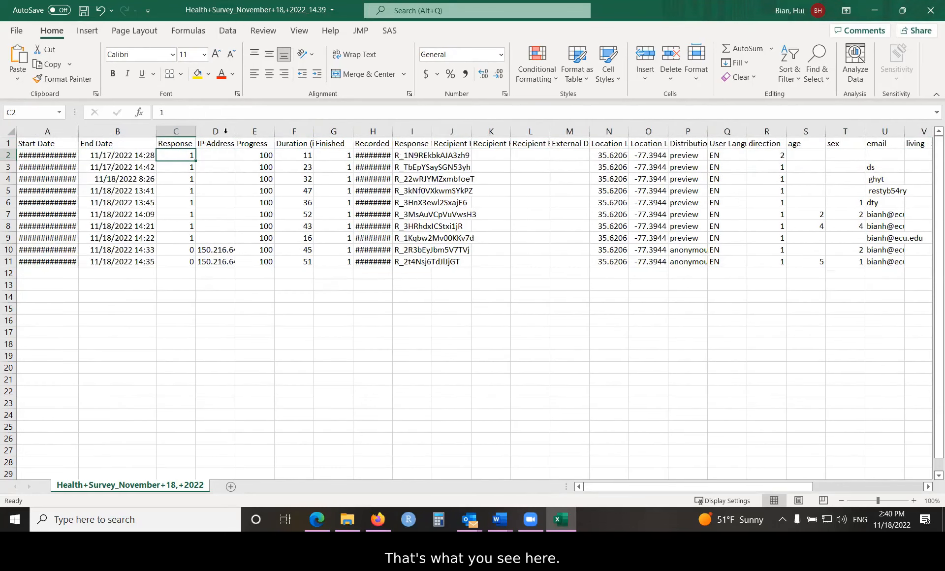
double_click(235, 131)
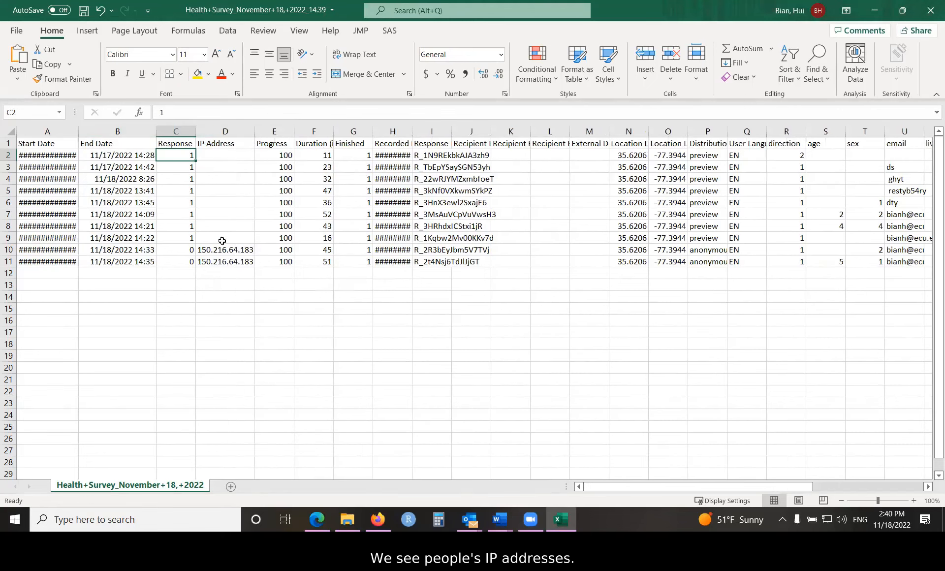
left_click_drag(221, 251, 221, 263)
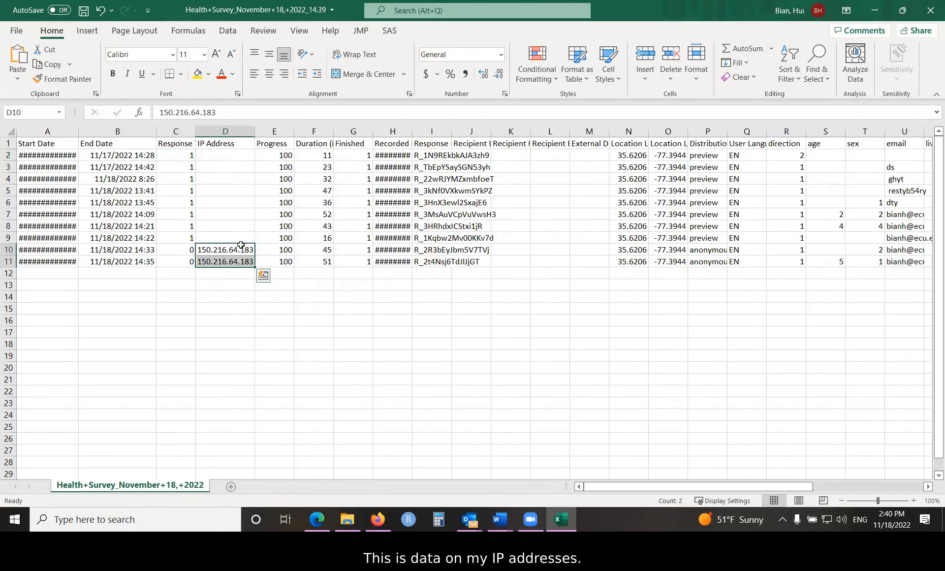
- Examine the Progress column for all responses and compare it with the sex answer in the first response
left_click_drag(274, 156, 276, 263)
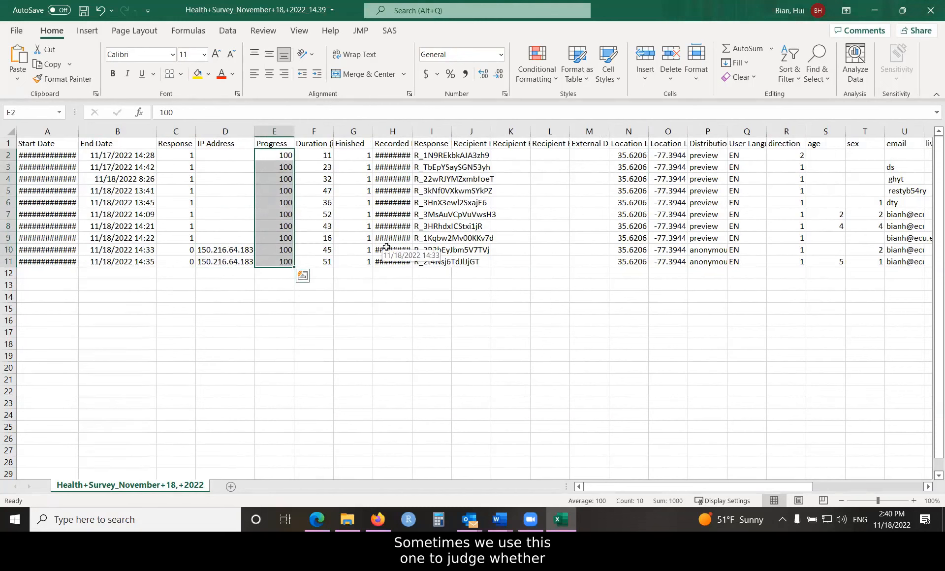
left_click(279, 155)
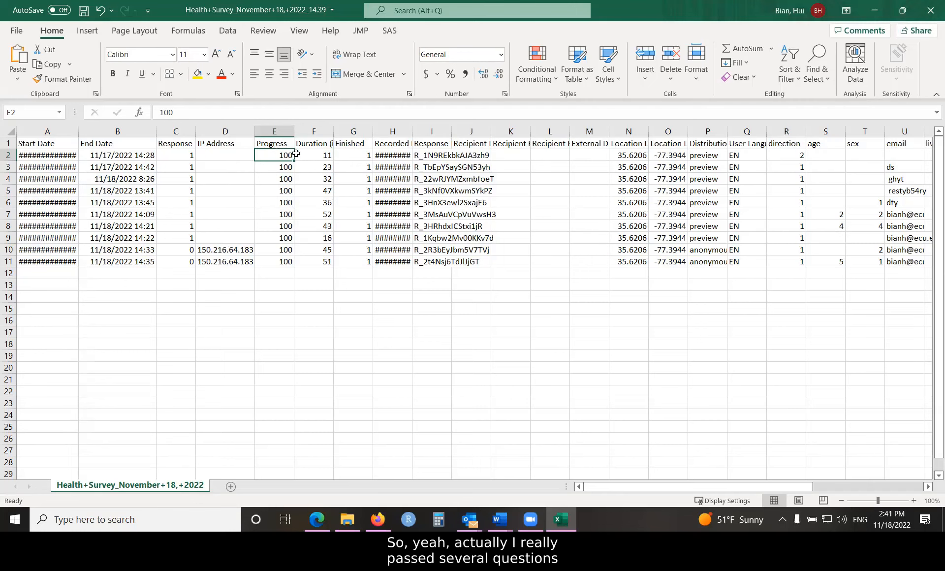
left_click(860, 155)
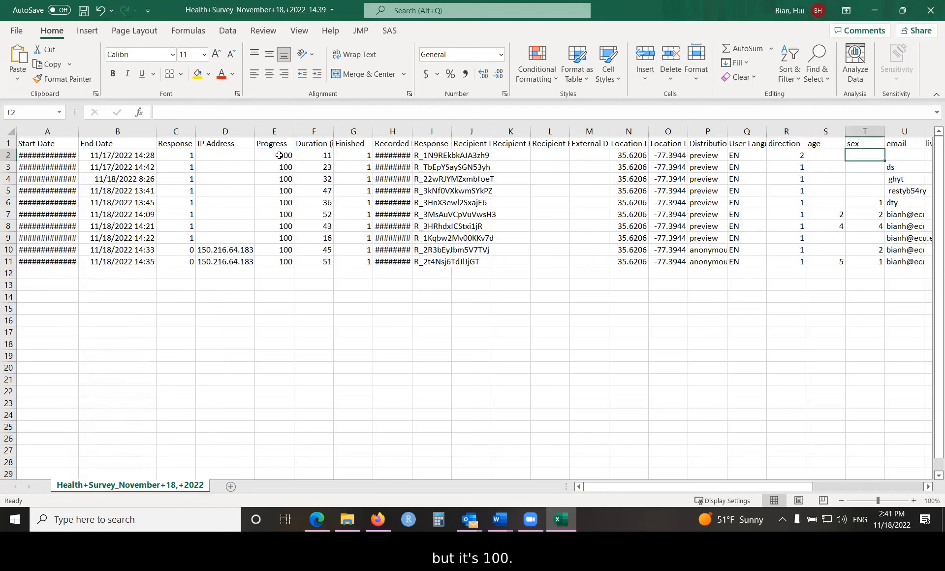
left_click_drag(279, 156, 283, 235)
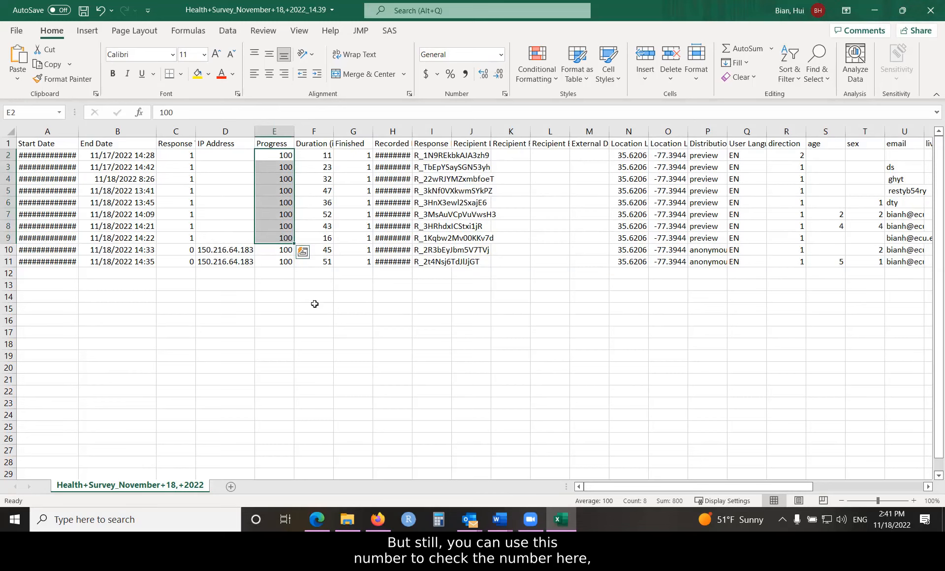
left_click(271, 197)
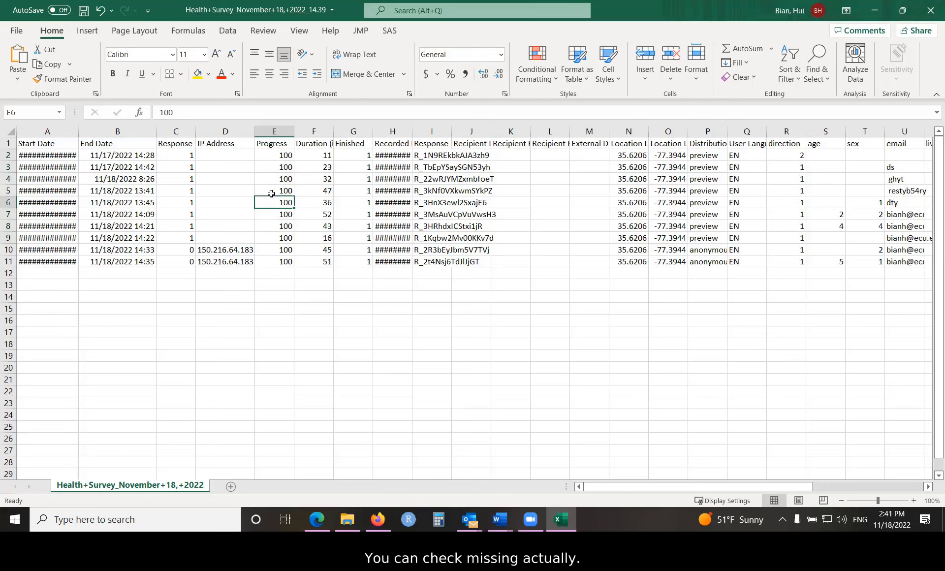
left_click(282, 155, "ctrl")
left_click_drag(286, 209, 288, 260)
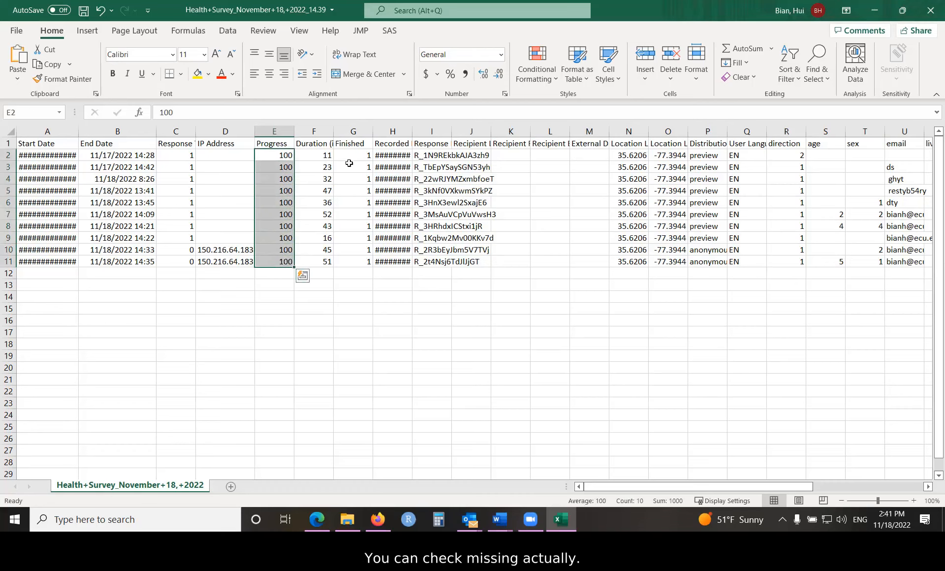
left_click(300, 153)
left_click_drag(286, 155, 281, 260)
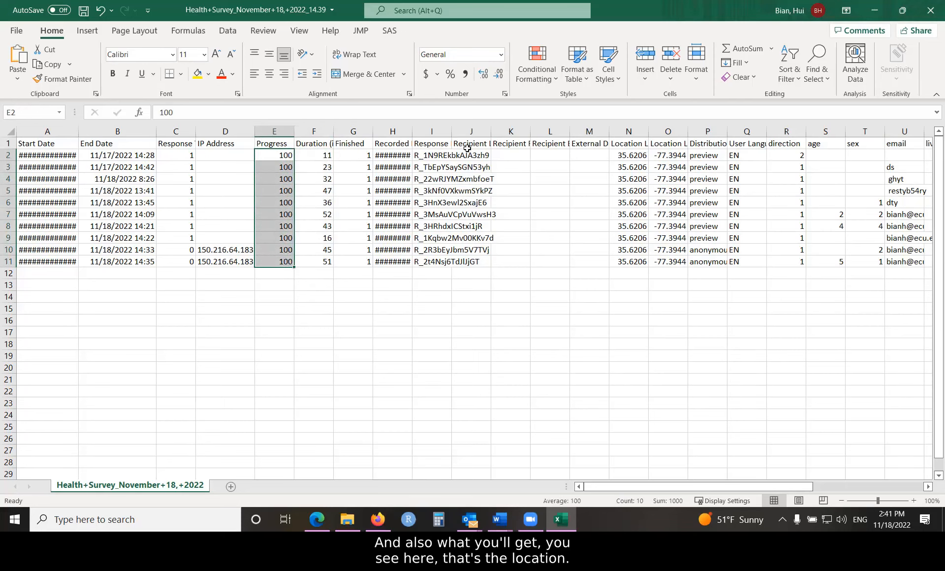
- Examine the location columns, widen the Distribution Channel column, and compare its preview and anonymous responses
left_click(613, 131)
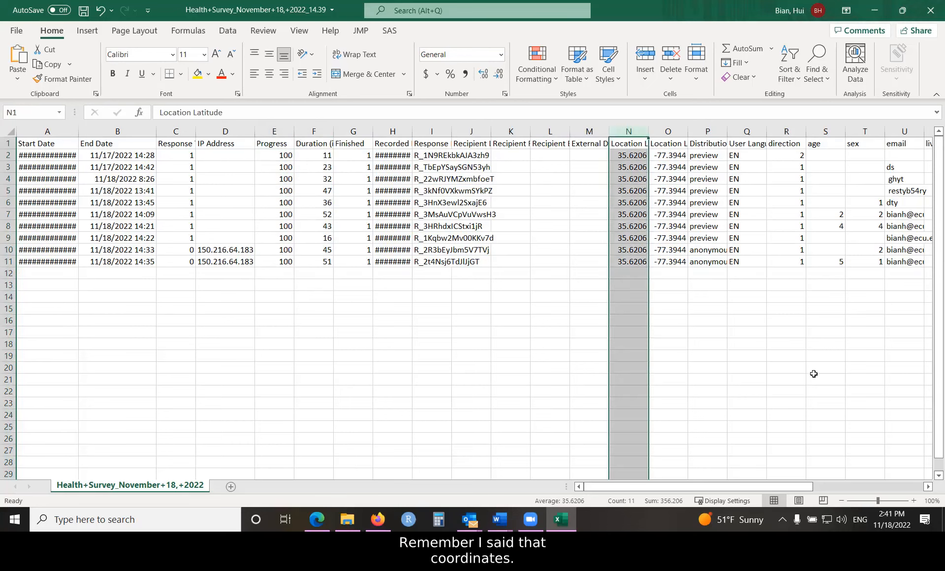
left_click(671, 131)
left_click(720, 134)
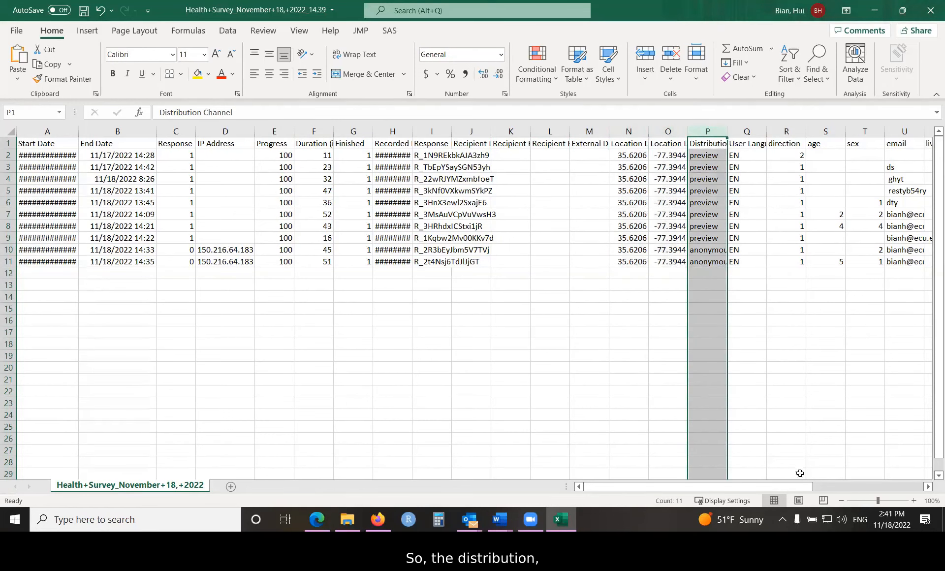
left_click_drag(802, 489, 886, 486)
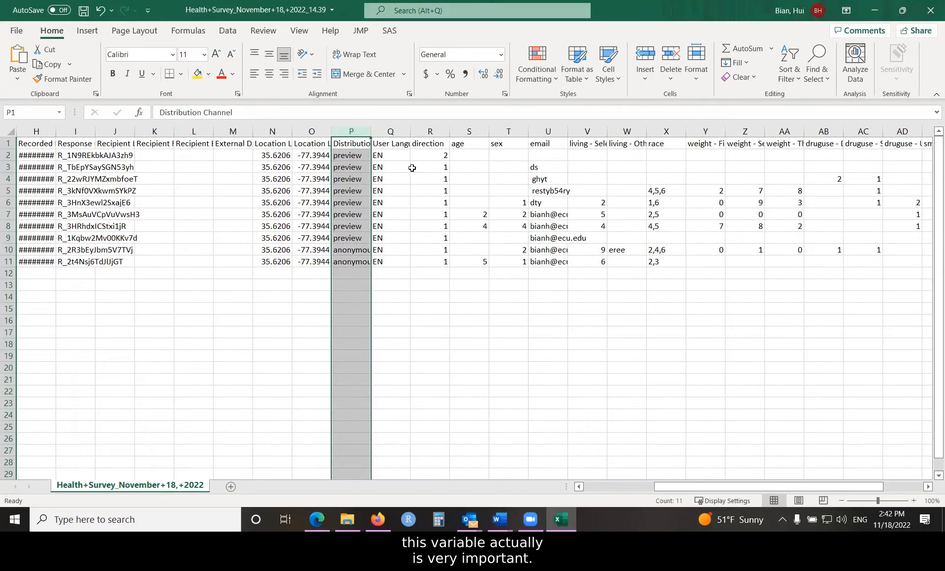
left_click(412, 168)
double_click(371, 131)
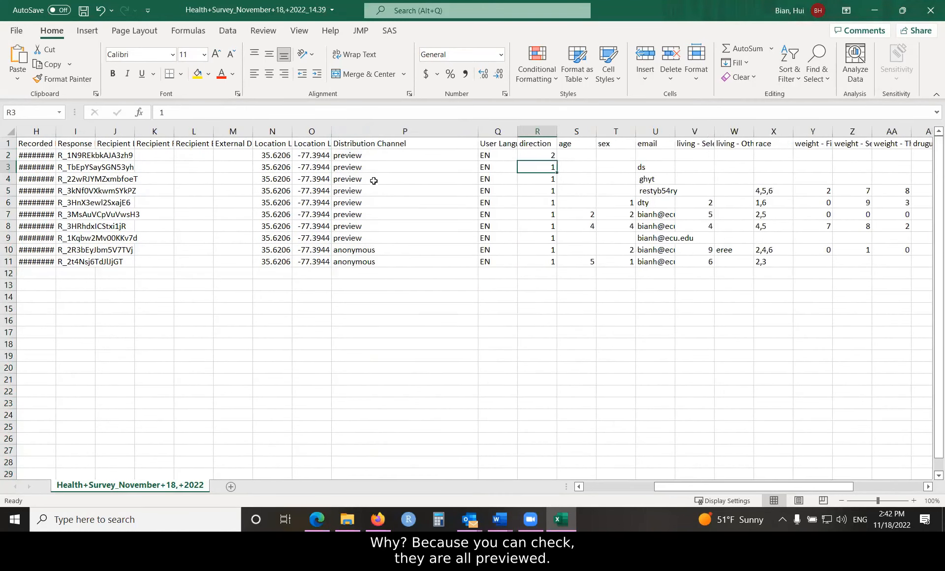
left_click_drag(367, 155, 374, 235)
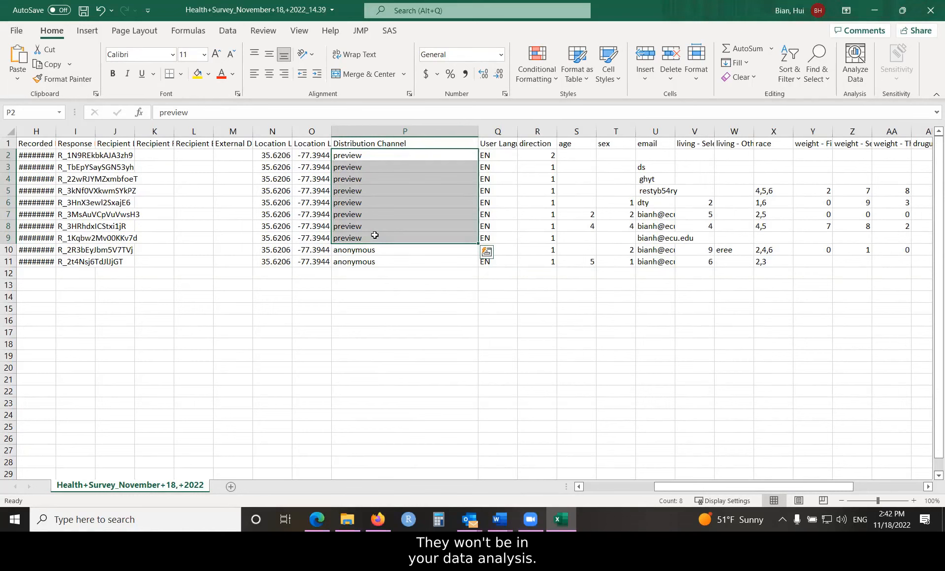
left_click_drag(372, 252, 373, 263)
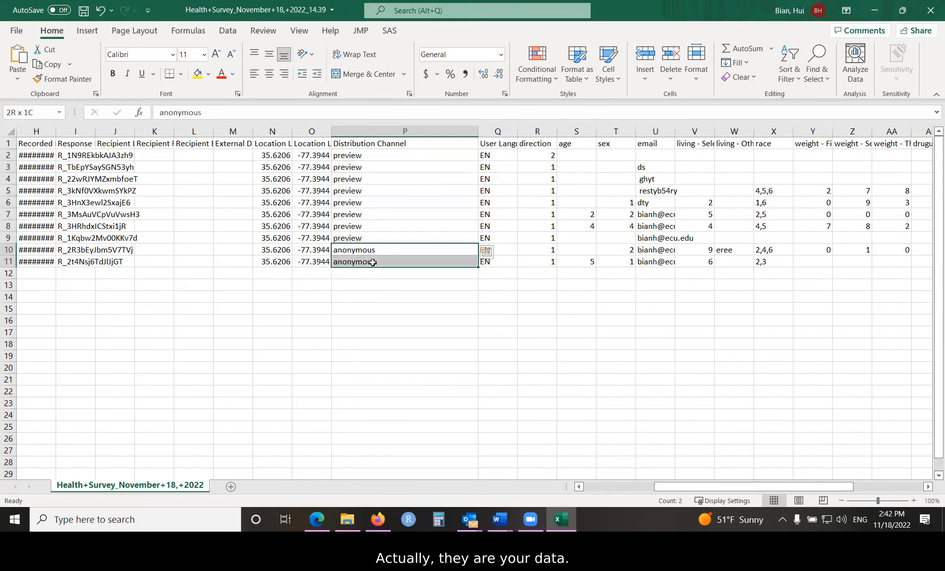
left_click(370, 253)
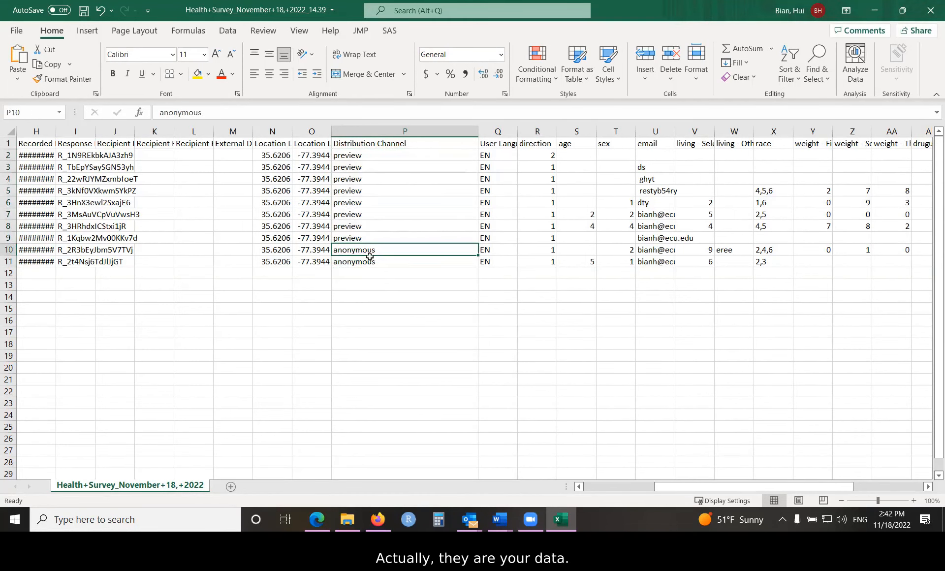
left_click_drag(366, 155, 378, 239)
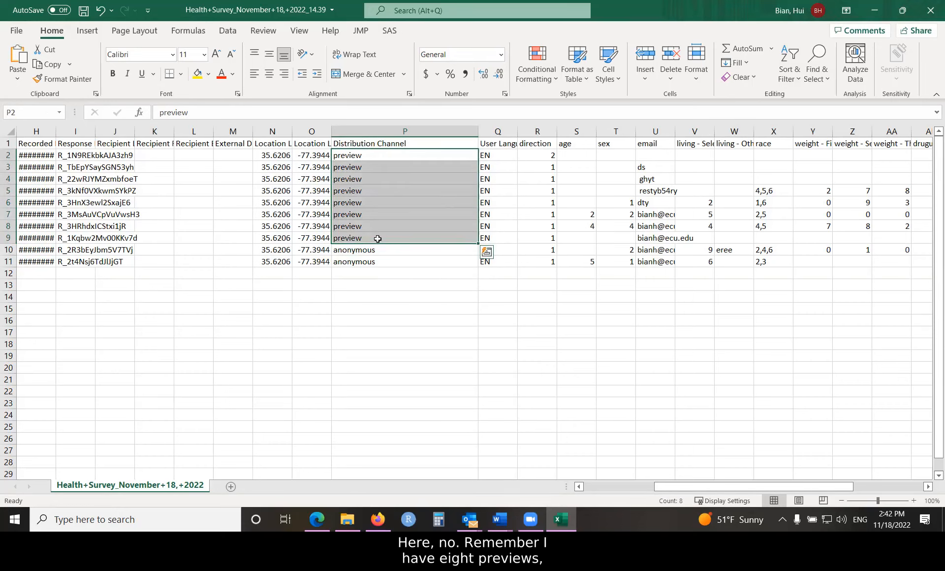
left_click_drag(378, 253, 378, 268)
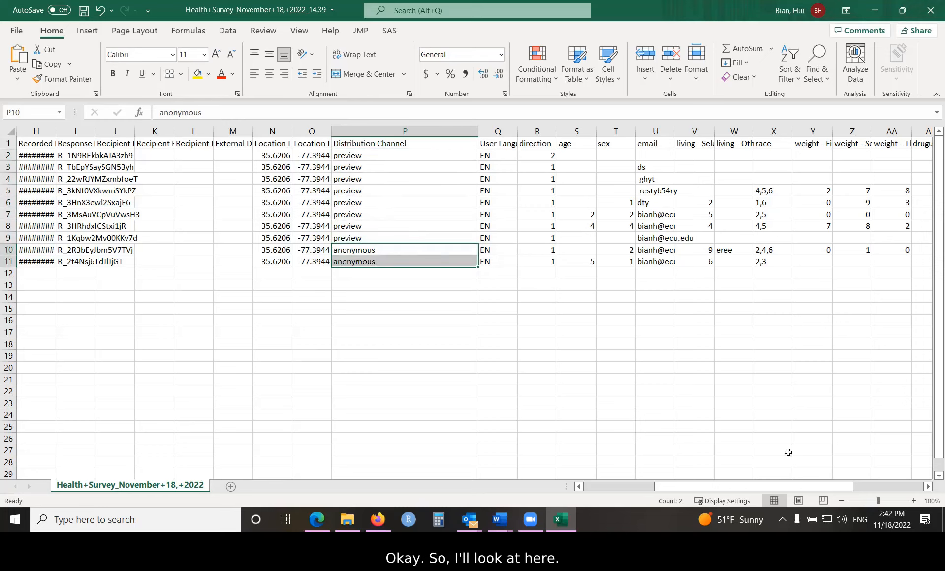
- Examine the numeric coding of age and sex, the comma-separated race answers, and the data tools for separating them
left_click_drag(786, 489, 865, 487)
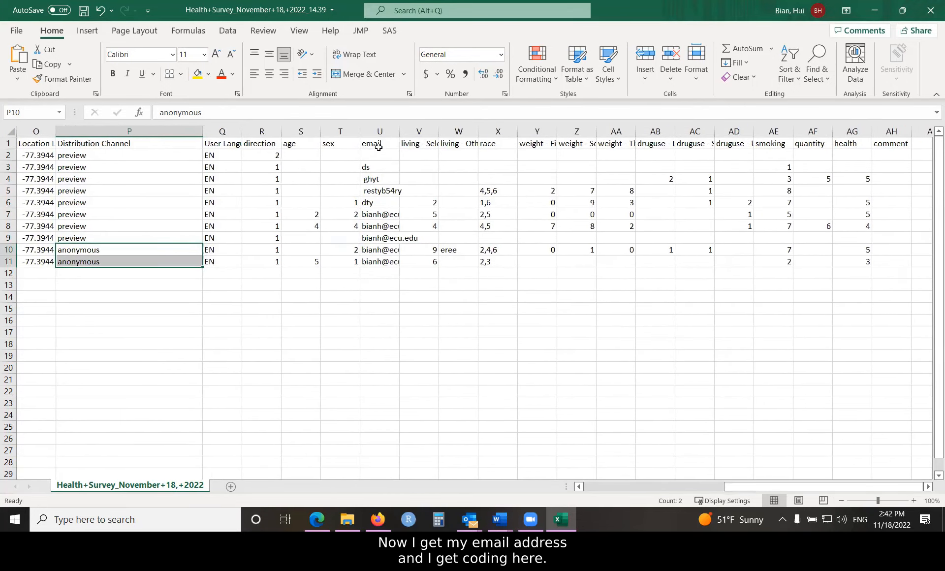
left_click_drag(307, 203, 313, 261)
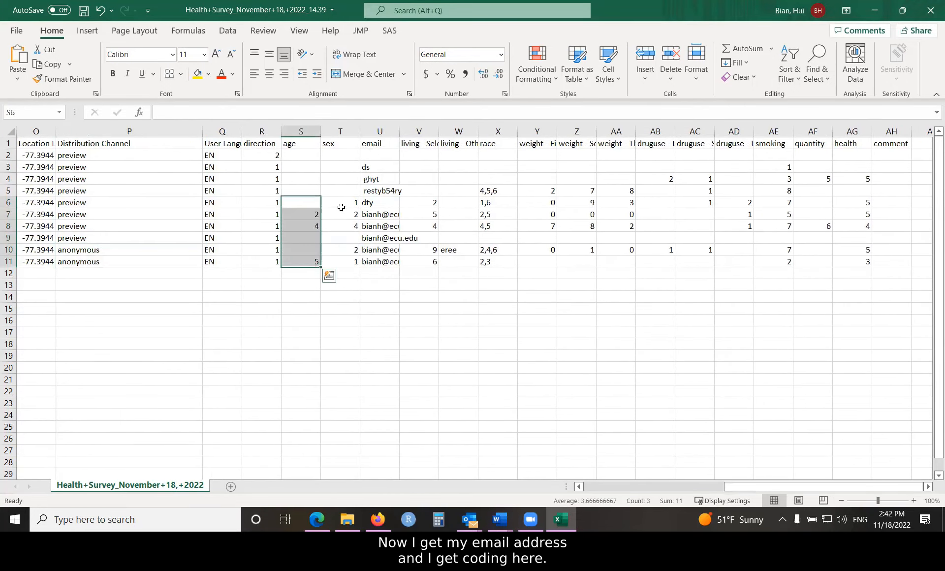
left_click_drag(340, 203, 346, 261)
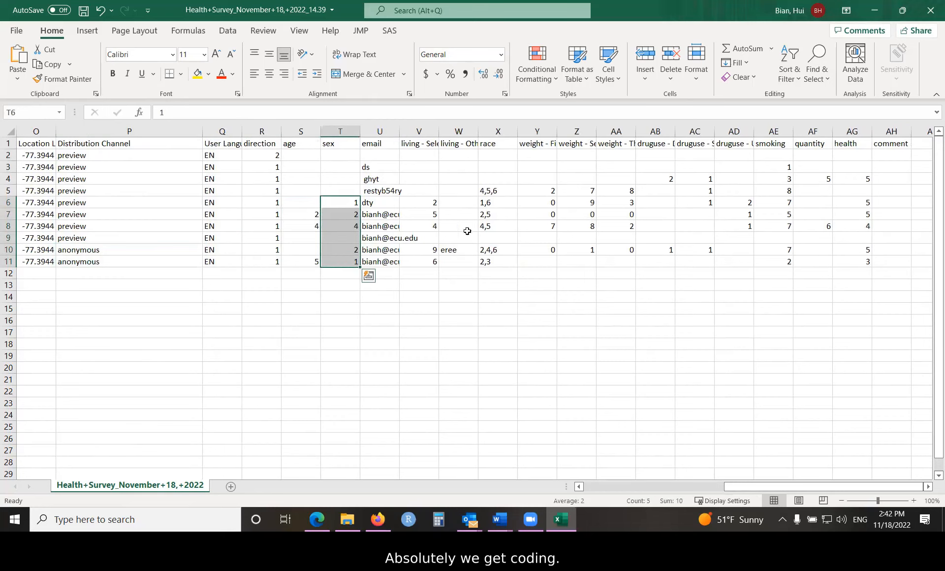
left_click(498, 131)
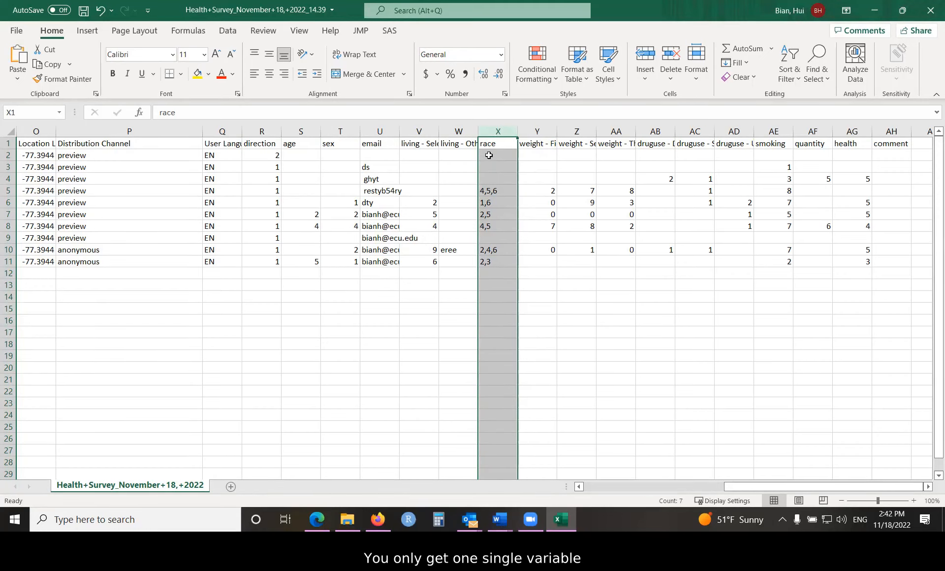
left_click(485, 194)
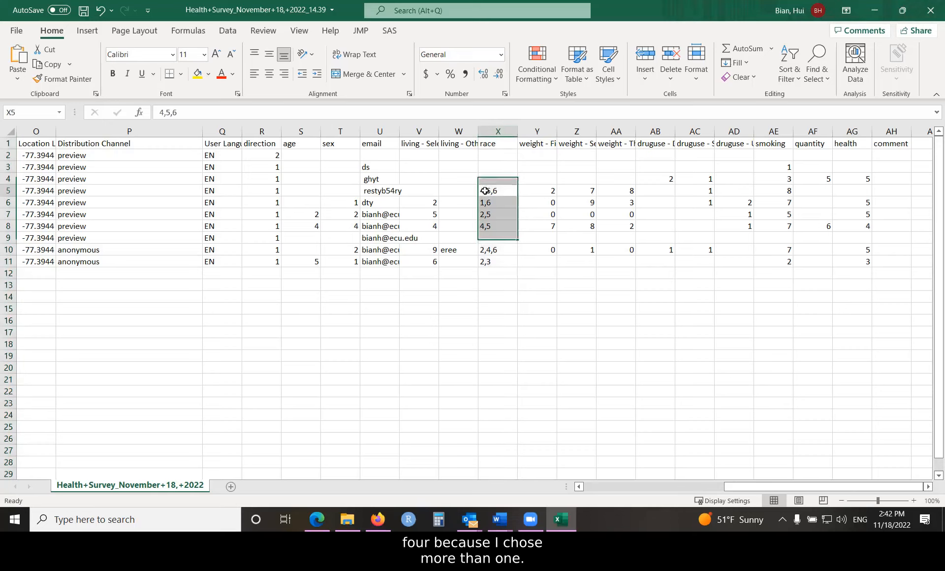
left_click(486, 200)
left_click(491, 220)
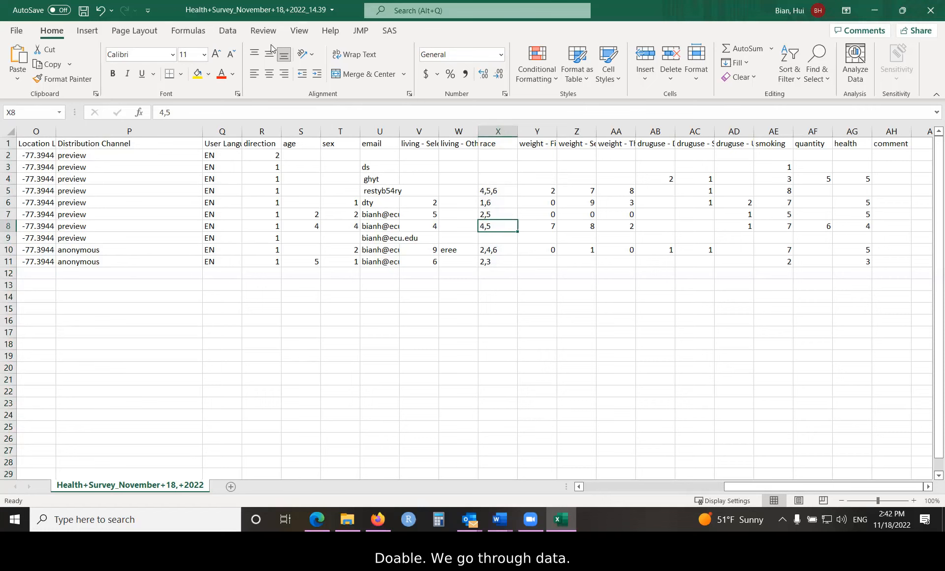
left_click(227, 31)
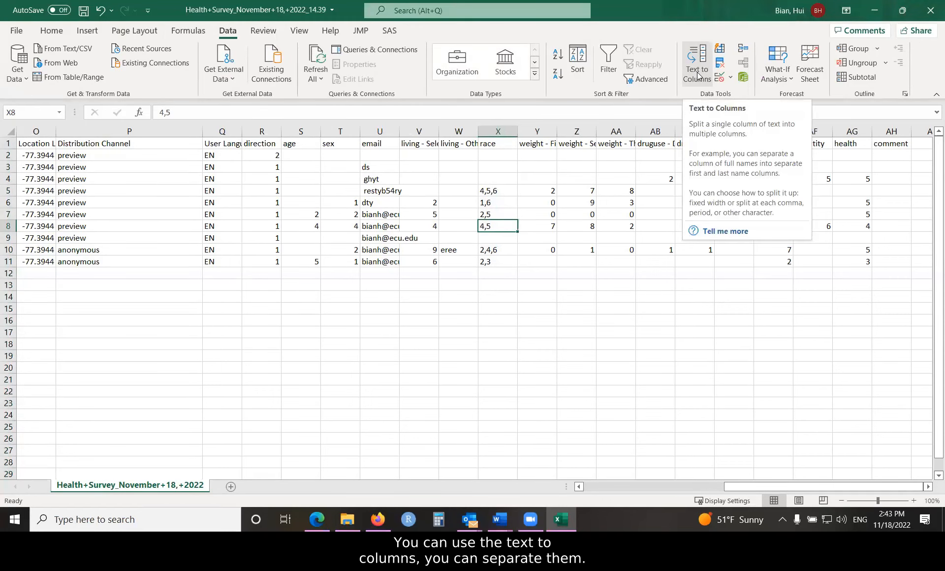
left_click(503, 131)
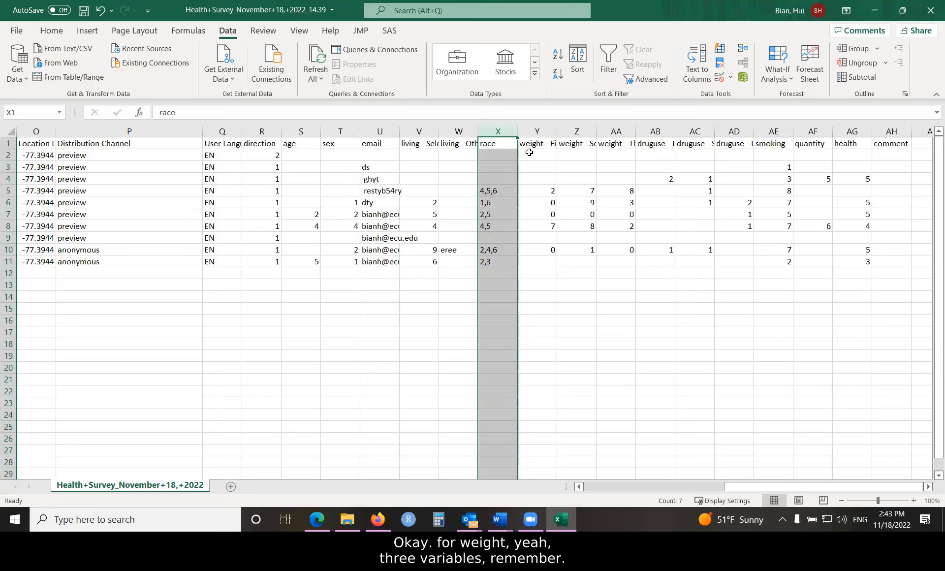
- Examine the three weight digit columns and the three druguse columns, widening the druguse - Drank column
left_click(538, 131)
left_click(577, 132)
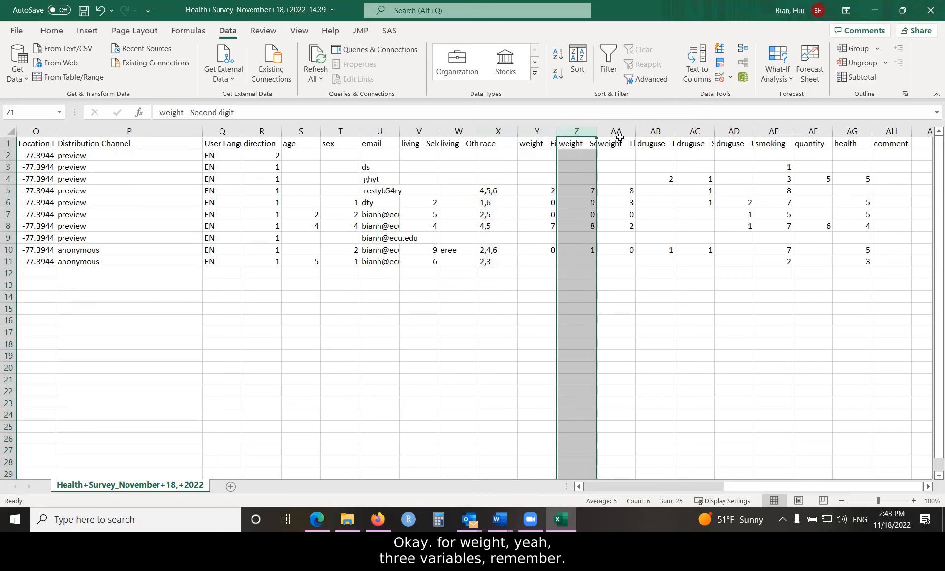
left_click(619, 136)
left_click_drag(541, 191, 619, 192)
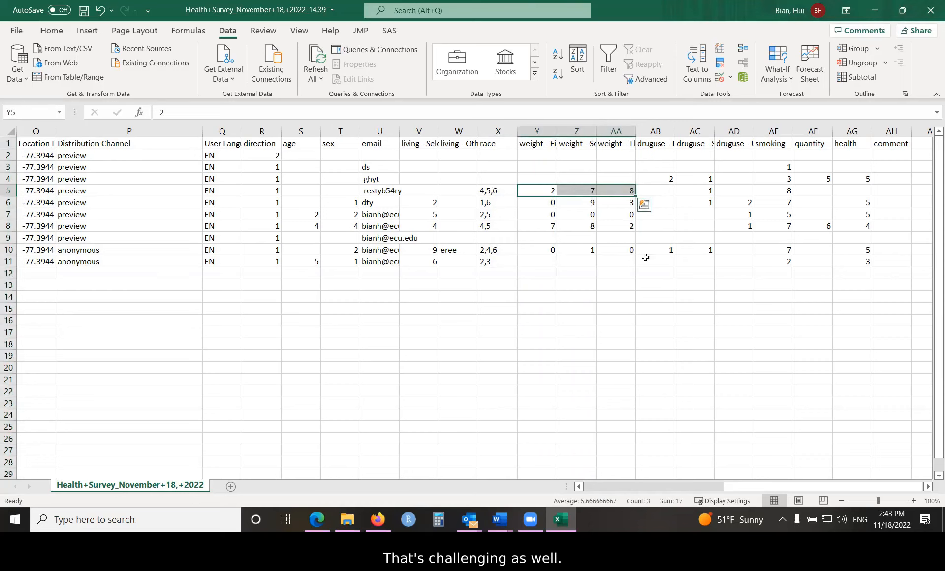
left_click(662, 178)
left_click_drag(675, 131, 700, 131)
left_click(724, 180)
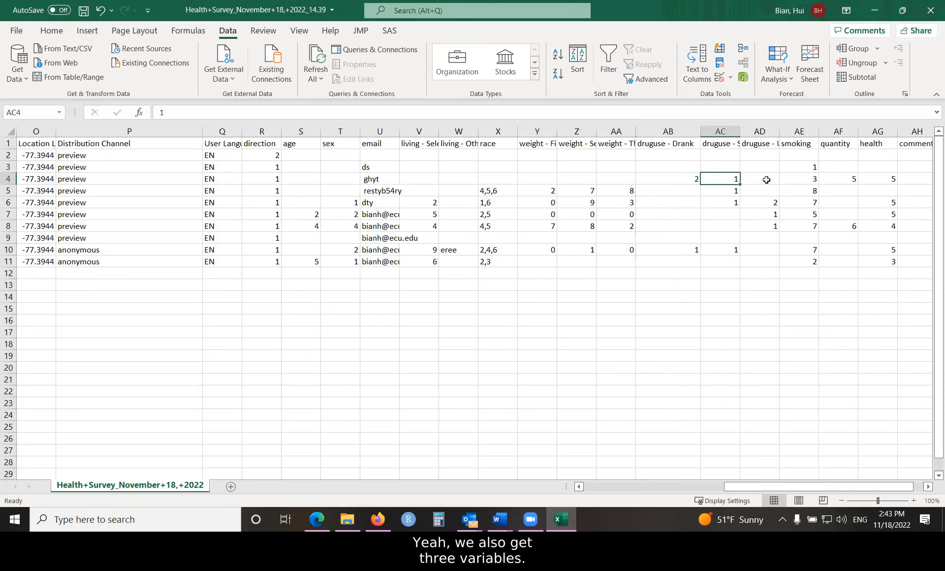
left_click(766, 179)
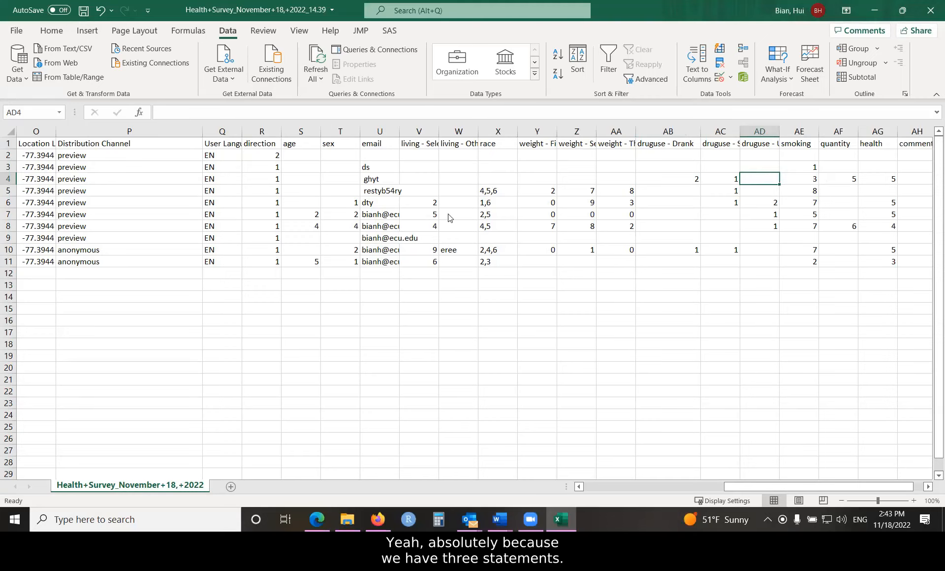
left_click(929, 487)
left_click(928, 487)
left_click(928, 487)
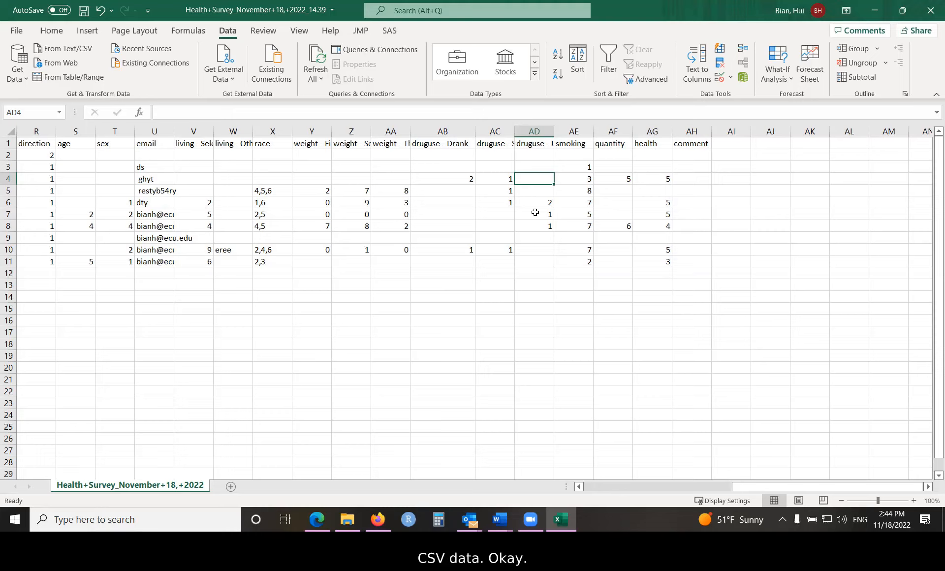
- Close the survey workbook without saving its changes and dismiss the Manage Downloads dialog in Firefox
key("alt+F4")
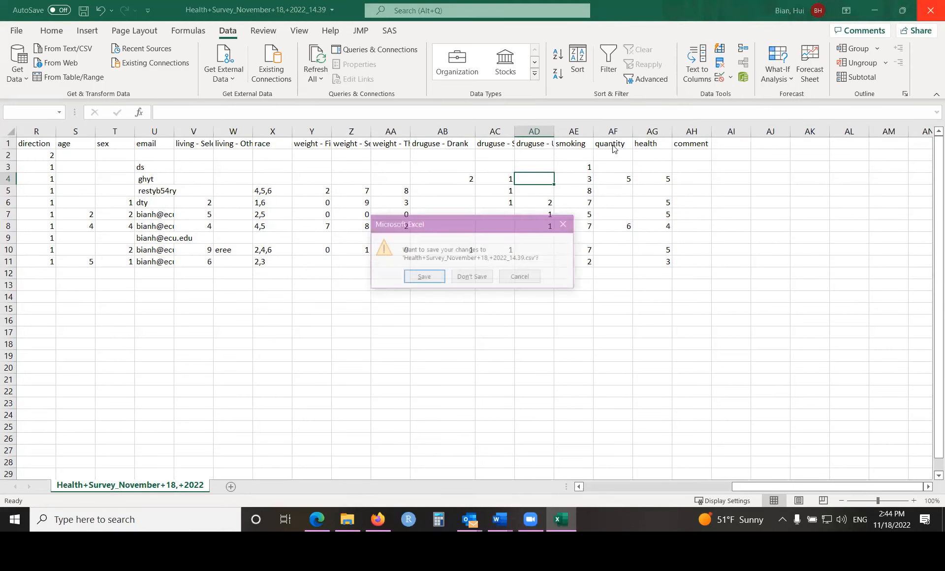
left_click(470, 277)
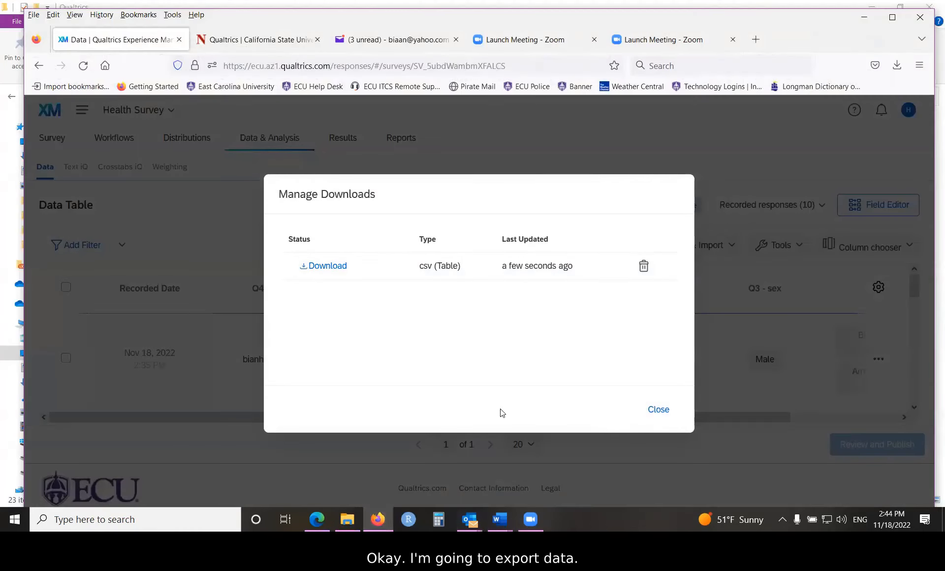
left_click(648, 411)
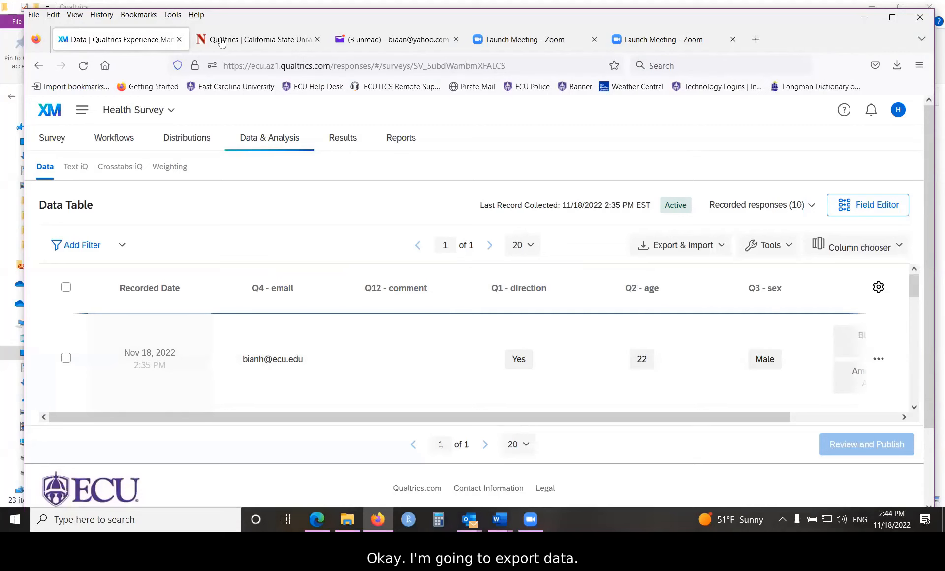
- Export the Health Survey responses as an SPSS data file with all fields and medium string width of 2,000
left_click(683, 244)
left_click(652, 276)
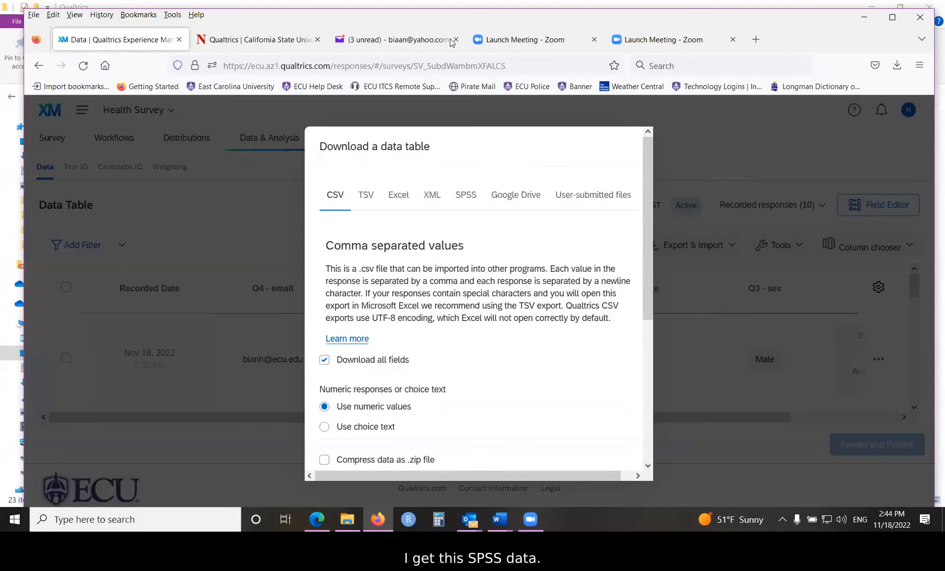
left_click(464, 197)
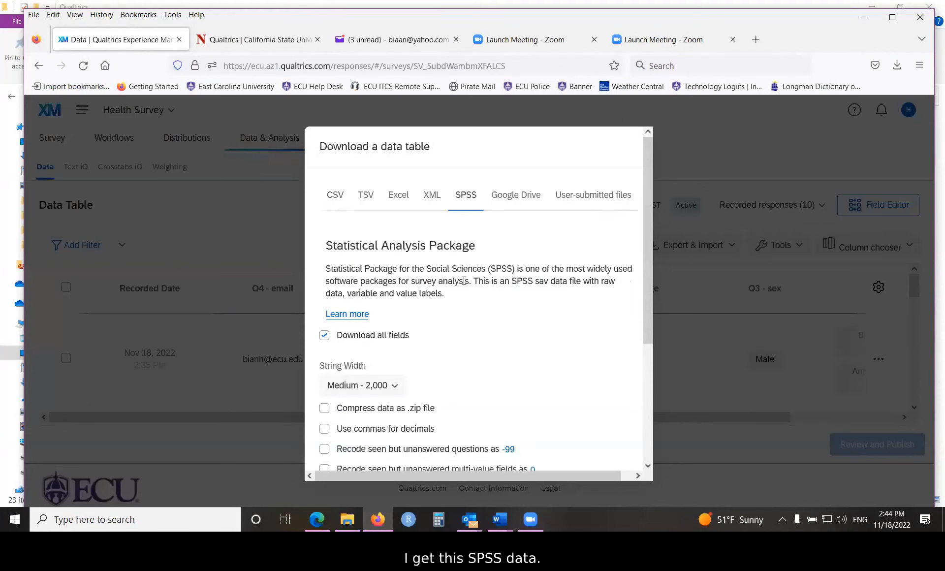
scroll(470, 312, "down", 3)
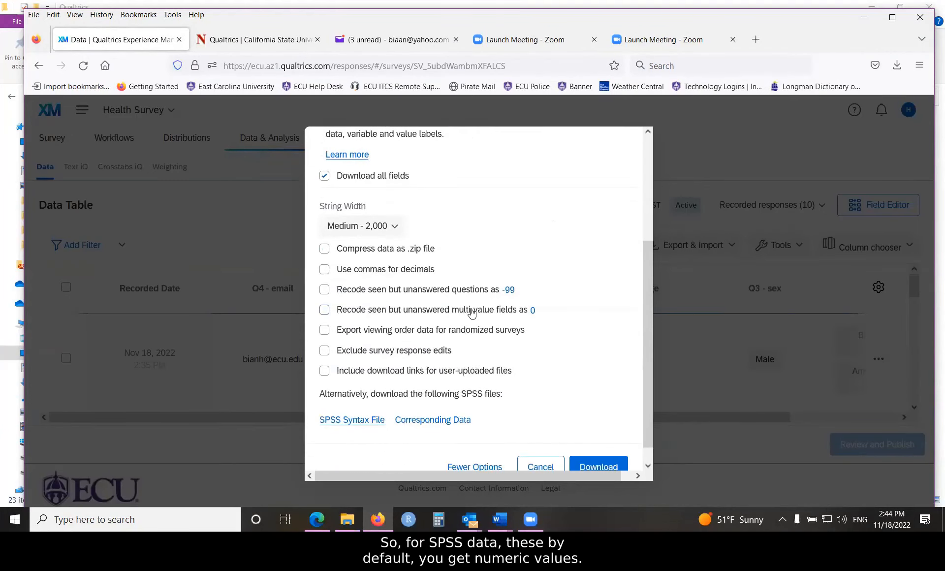
scroll(471, 312, "up", 3)
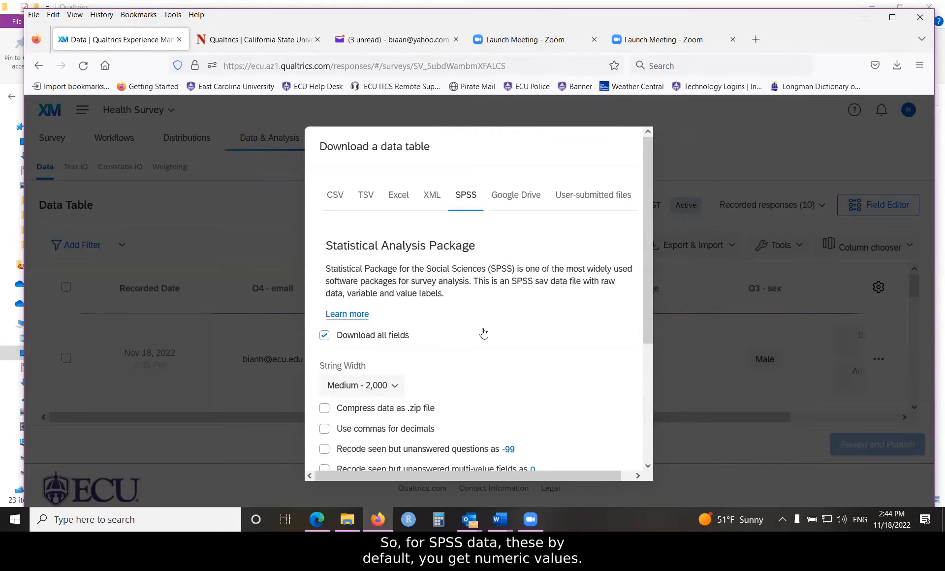
scroll(492, 364, "down", 3)
left_click(598, 465)
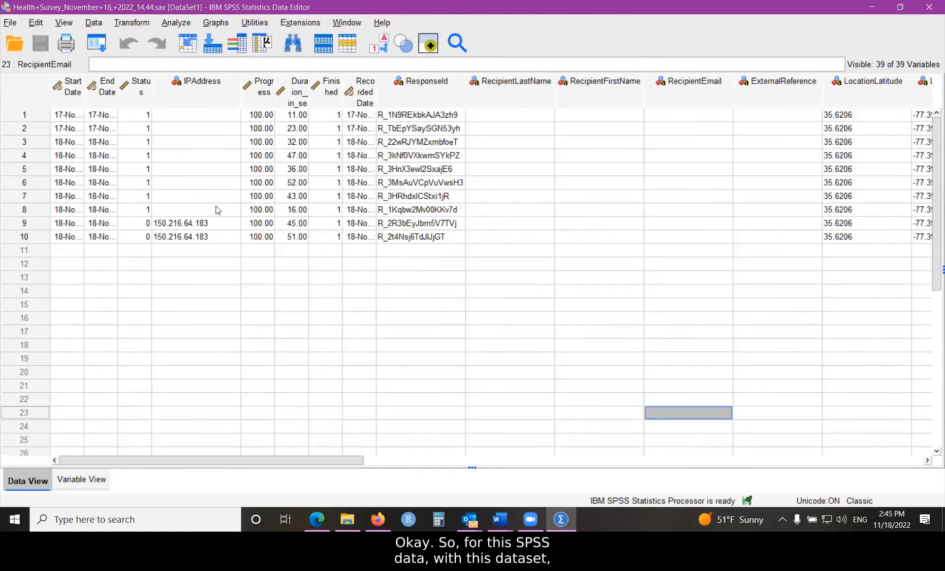
- Examine the variable definitions of the exported dataset in SPSS, widening the Name column to show full variable names
left_click(75, 481)
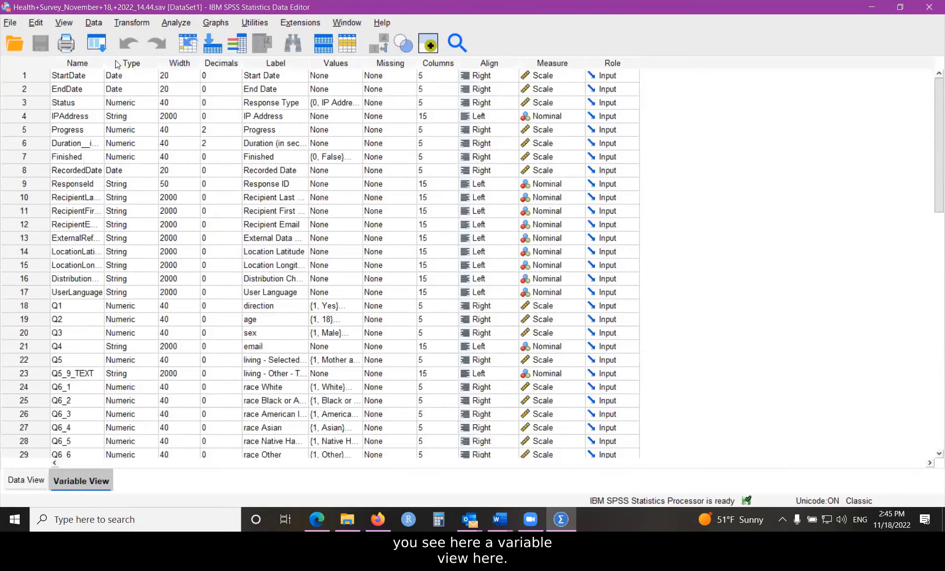
left_click_drag(104, 63, 149, 99)
scroll(221, 198, "down", 3)
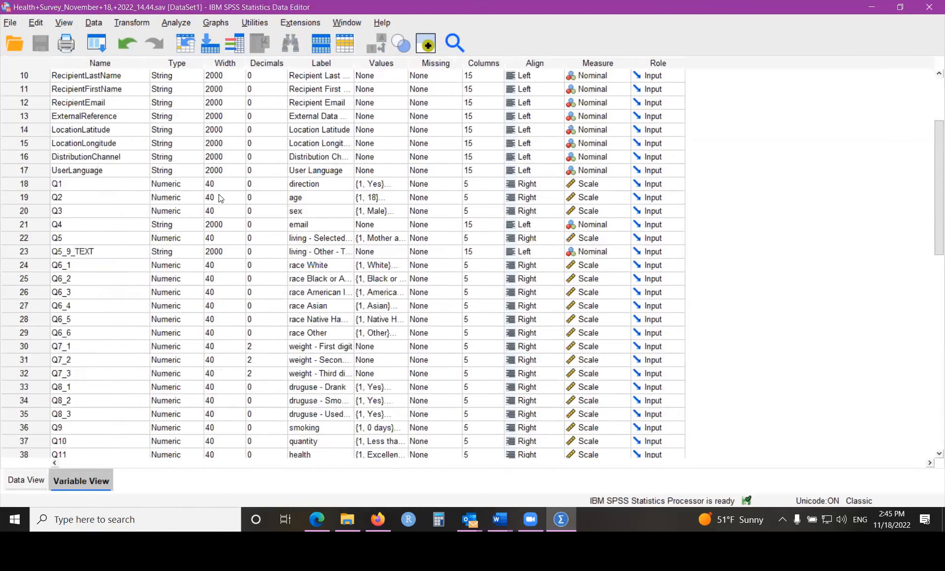
scroll(220, 198, "down", 3)
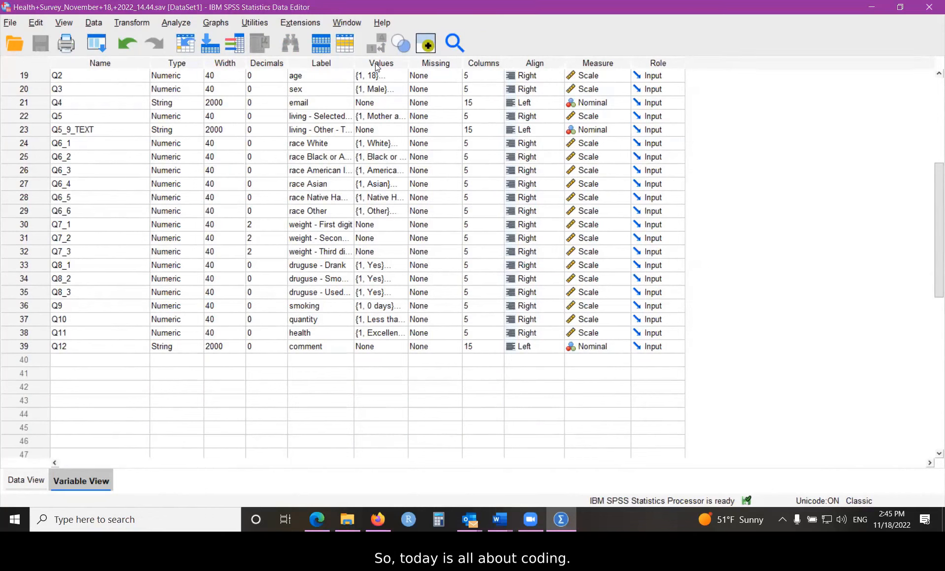
- Check the value labels defined for the race White variable Q6_1, leaving them unchanged
left_click(386, 143)
left_click(401, 144)
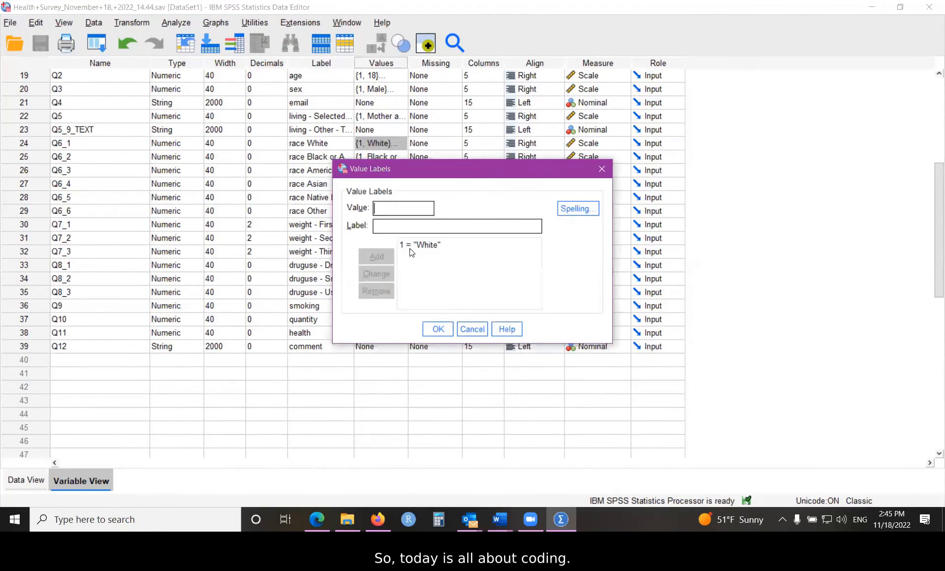
left_click(603, 169)
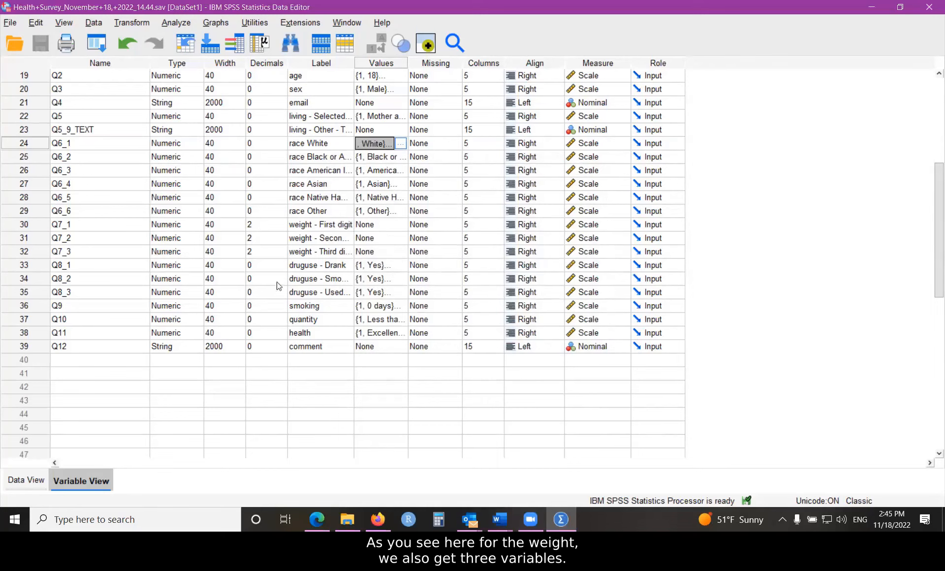
- Examine the weight and druguse variables, and check the value labels of druguse - Drank (Q8_1) and health (Q11)
left_click_drag(320, 225, 319, 290)
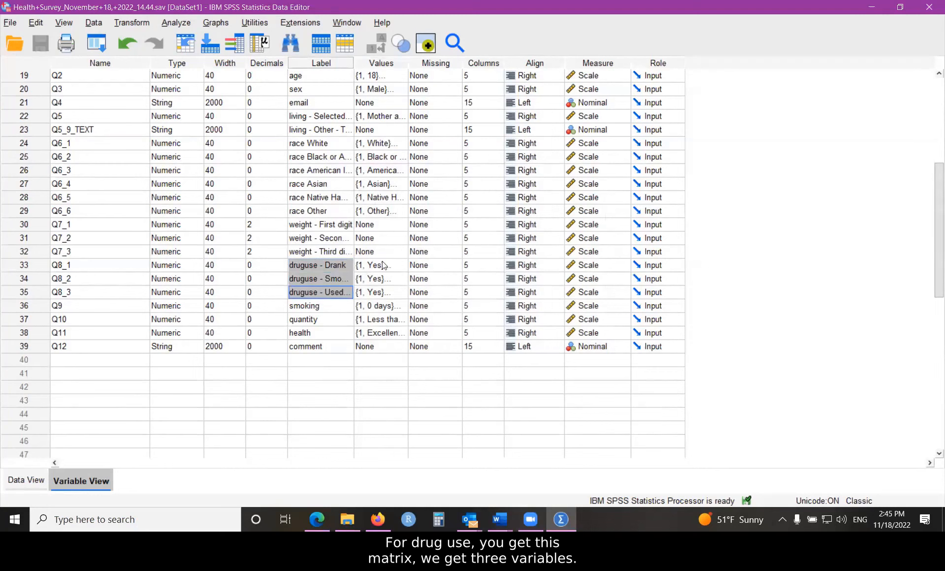
left_click(401, 266)
left_click(403, 266)
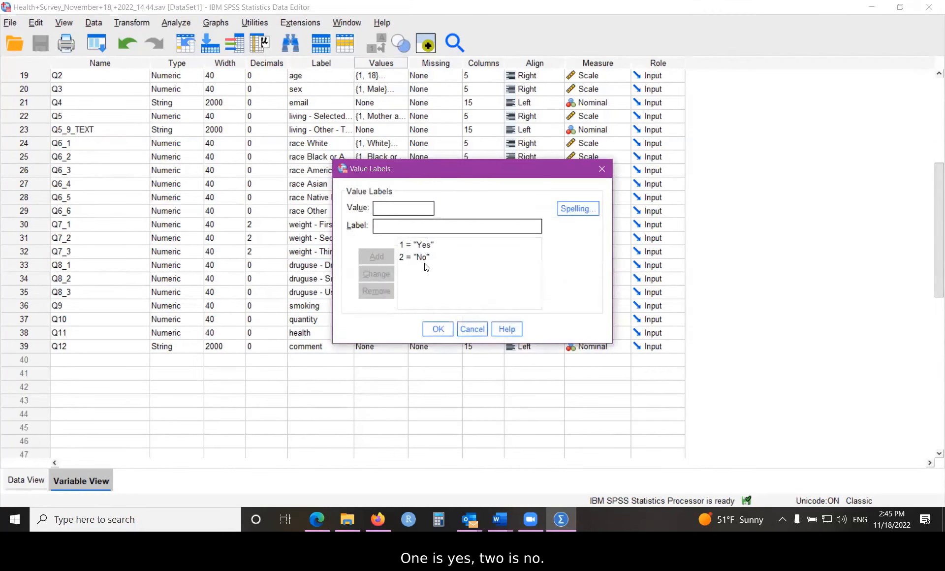
left_click(602, 169)
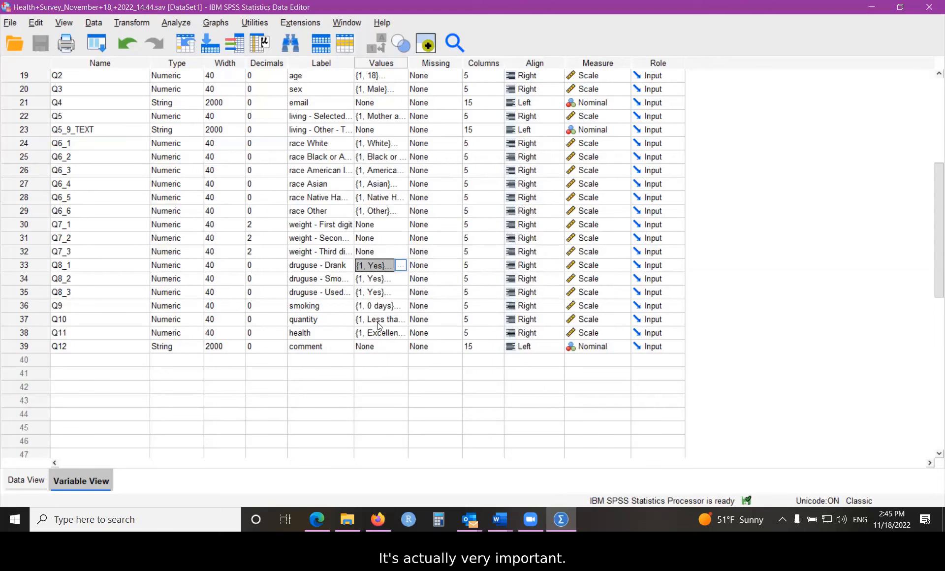
double_click(402, 333)
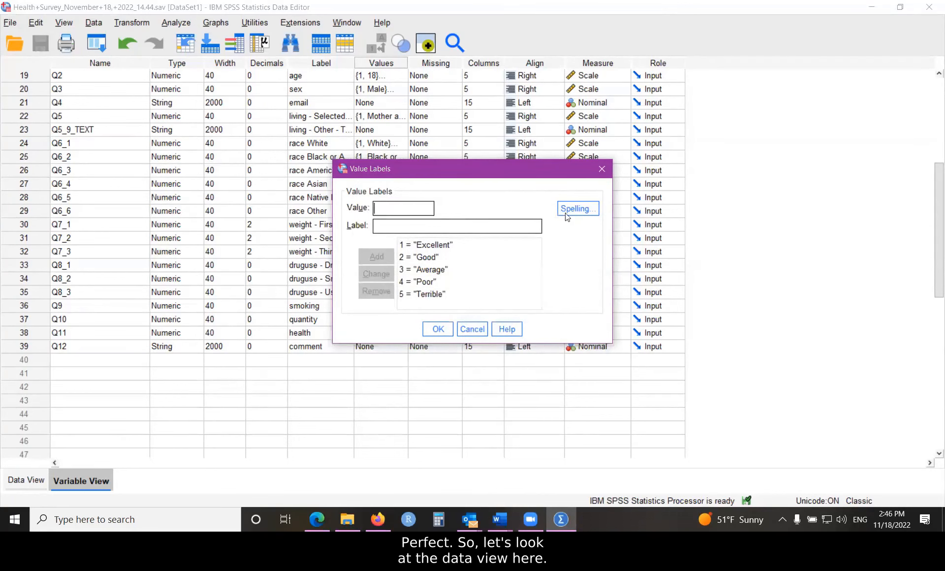
left_click(592, 173)
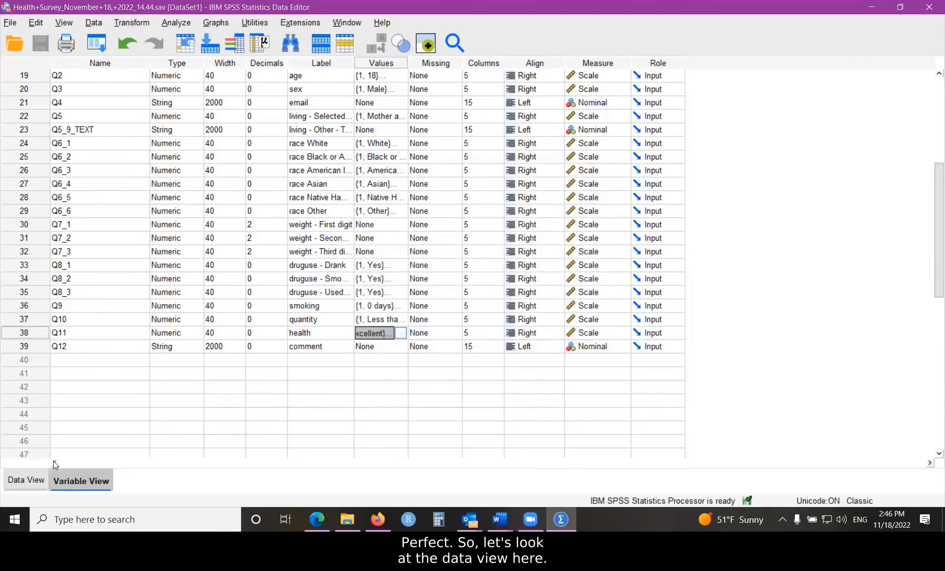
- Examine the recorded cases in the data view, comparing the question answers, Status values and DistributionChannel entries
left_click(26, 481)
left_click_drag(285, 460, 713, 437)
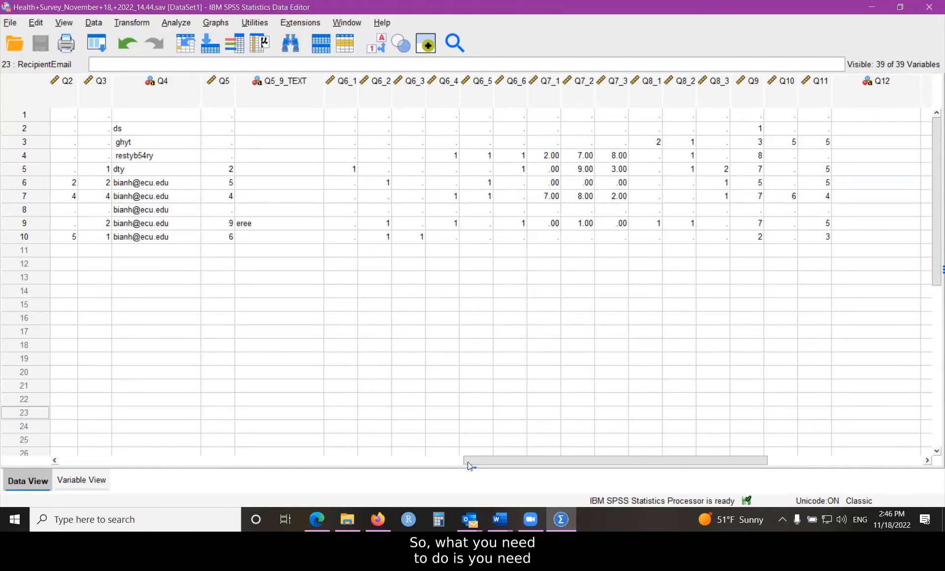
left_click_drag(468, 462, 84, 461)
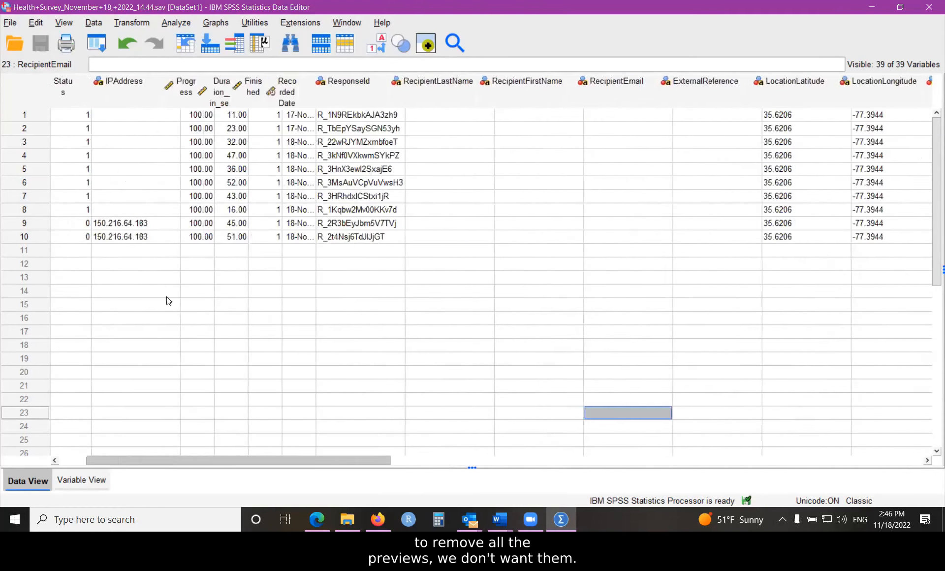
left_click_drag(344, 461, 262, 460)
left_click(467, 458)
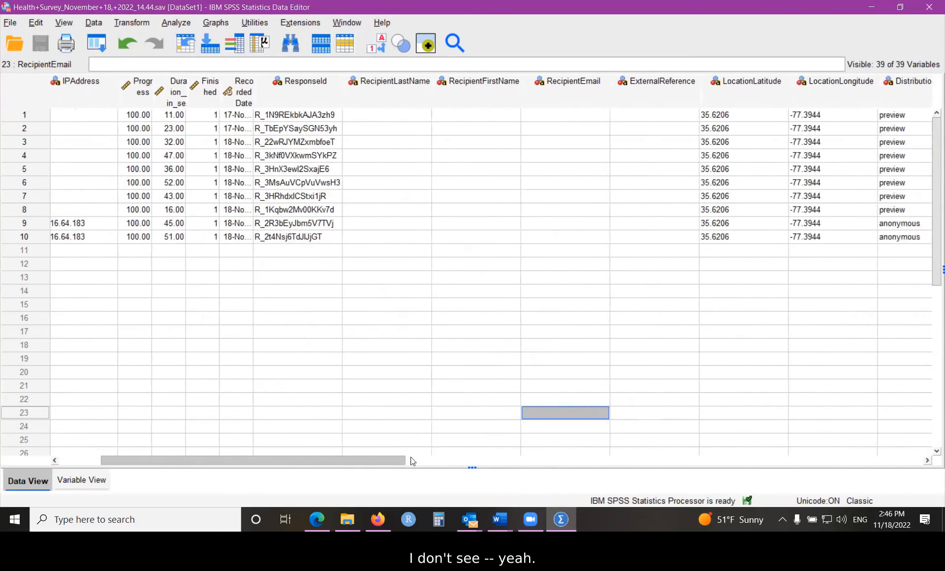
left_click(468, 459)
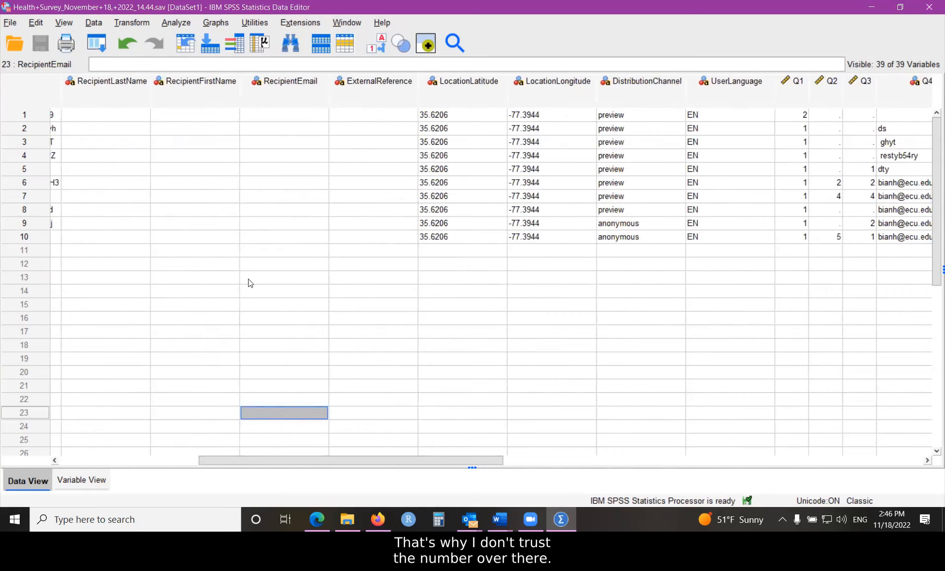
- Switch to Firefox, dismiss the Manage Downloads dialog and return from Health Survey to the projects overview
left_click(374, 518)
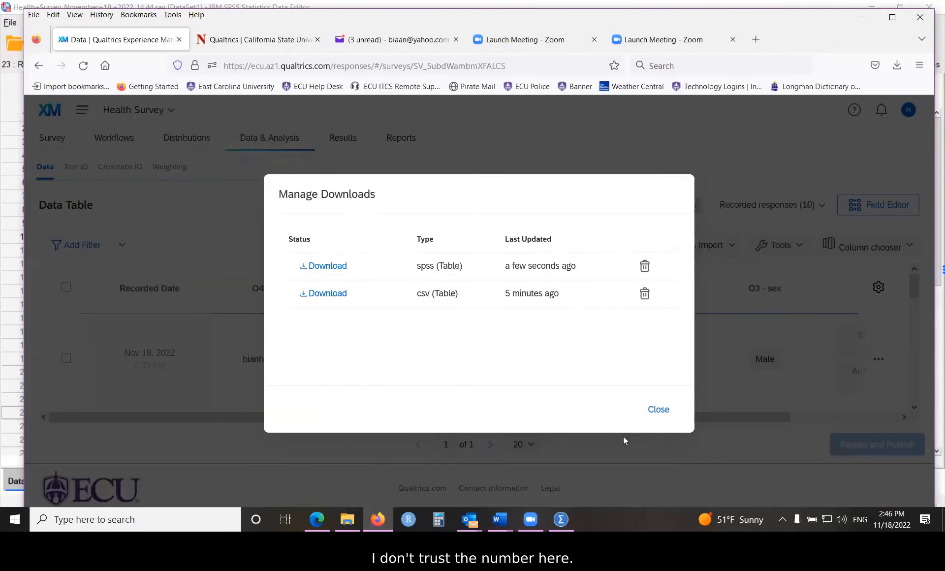
left_click(657, 409)
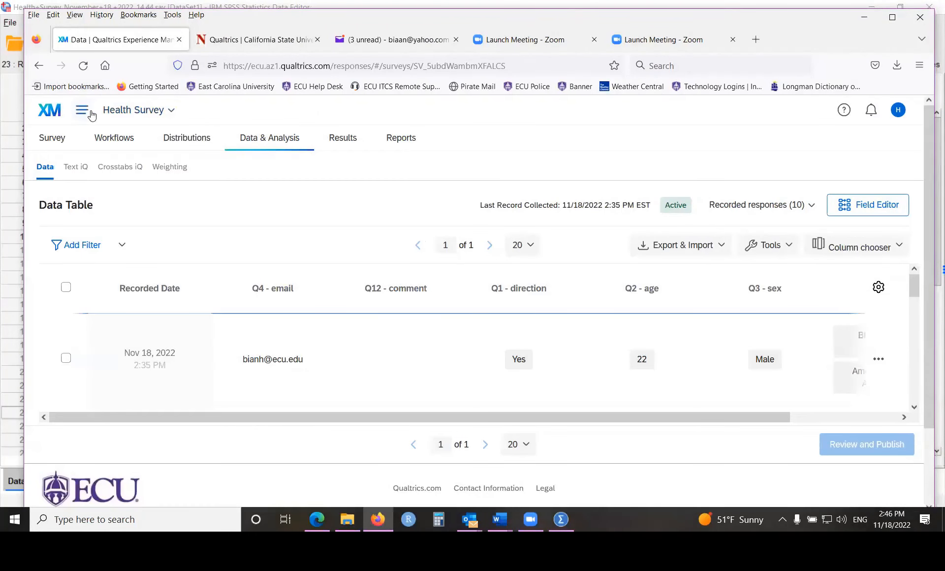
left_click(82, 110)
left_click(114, 173)
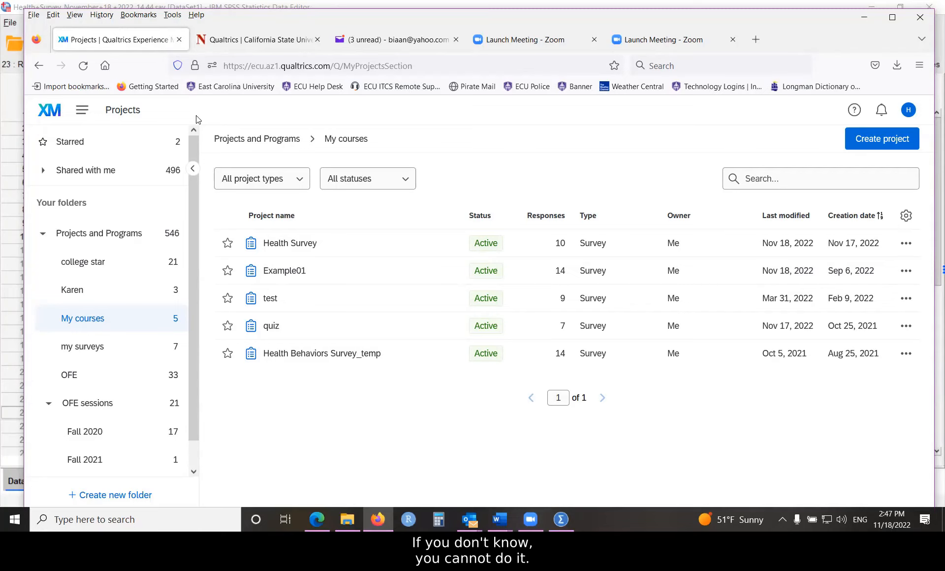
- Create a contact list named "my participants" among the directory's lists
left_click(86, 111)
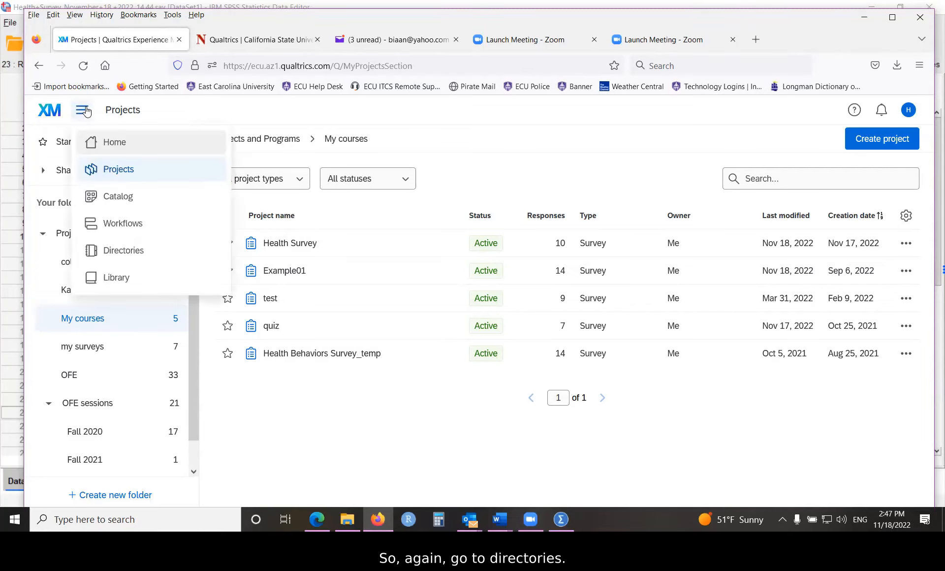
left_click(117, 254)
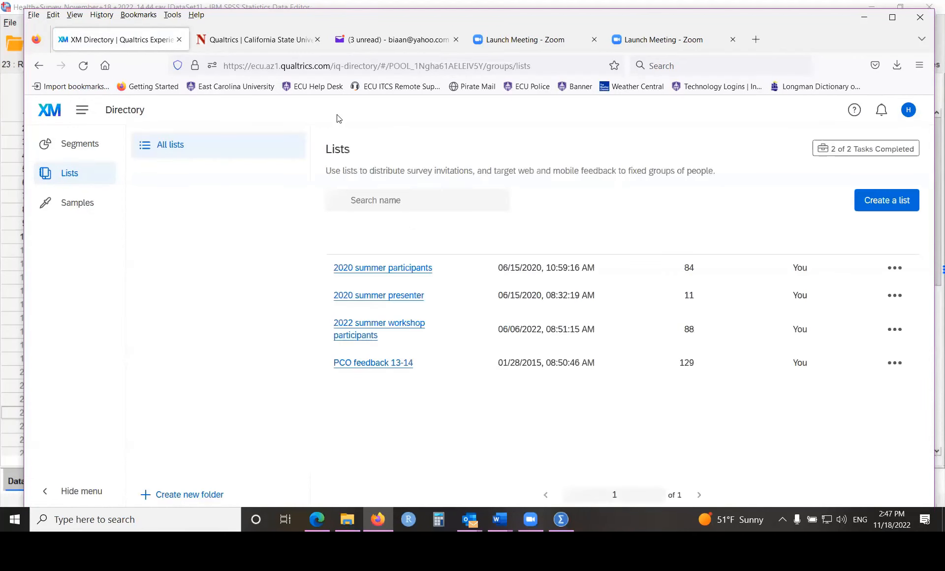
left_click(69, 175)
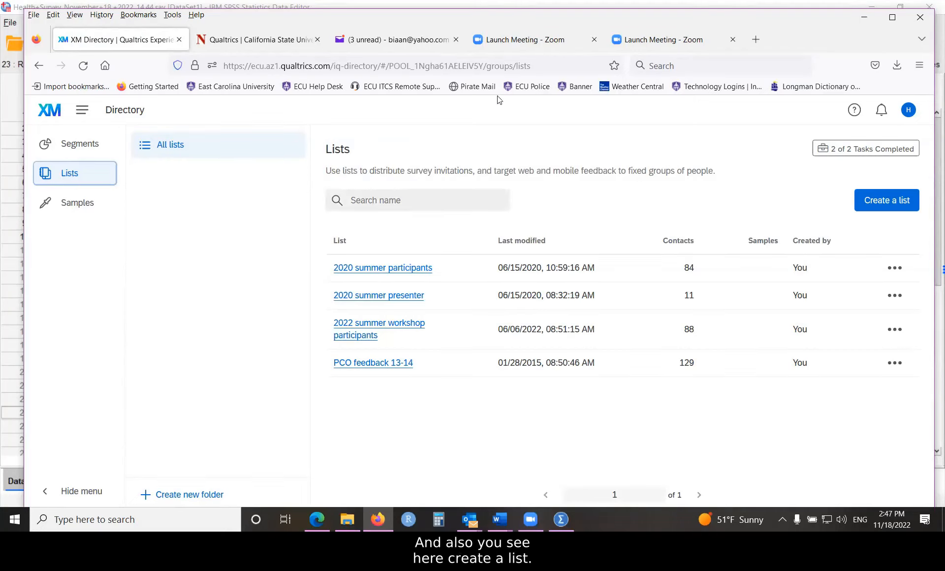
left_click(875, 208)
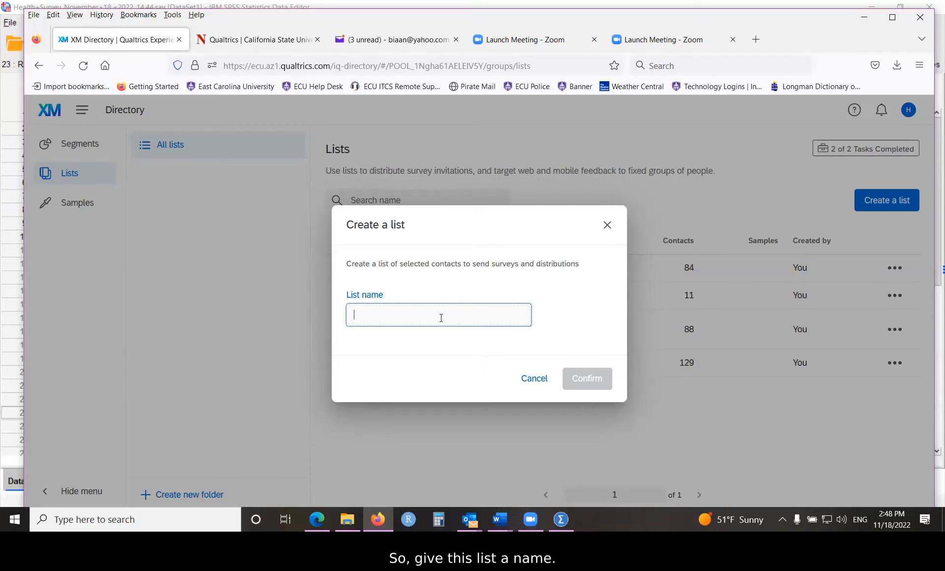
type("my")
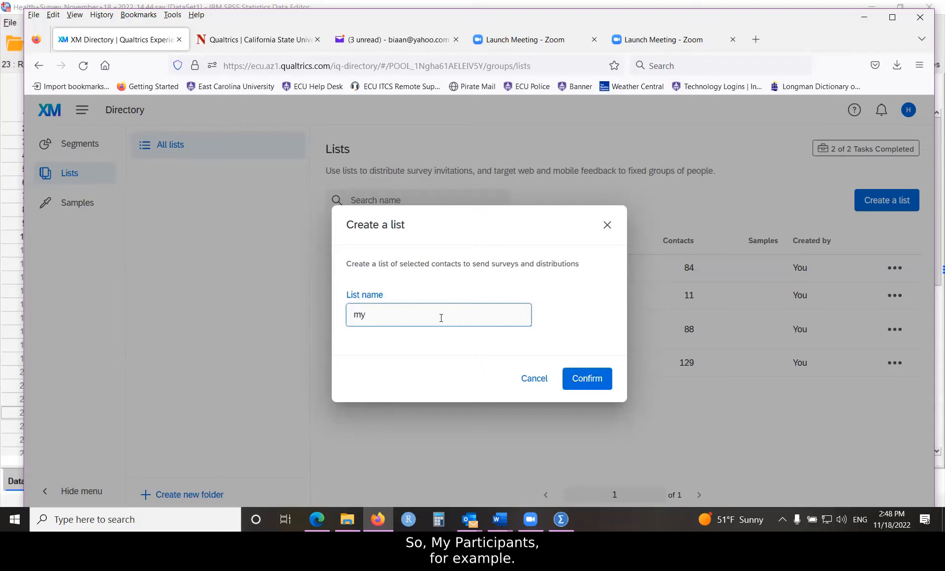
type(" participants")
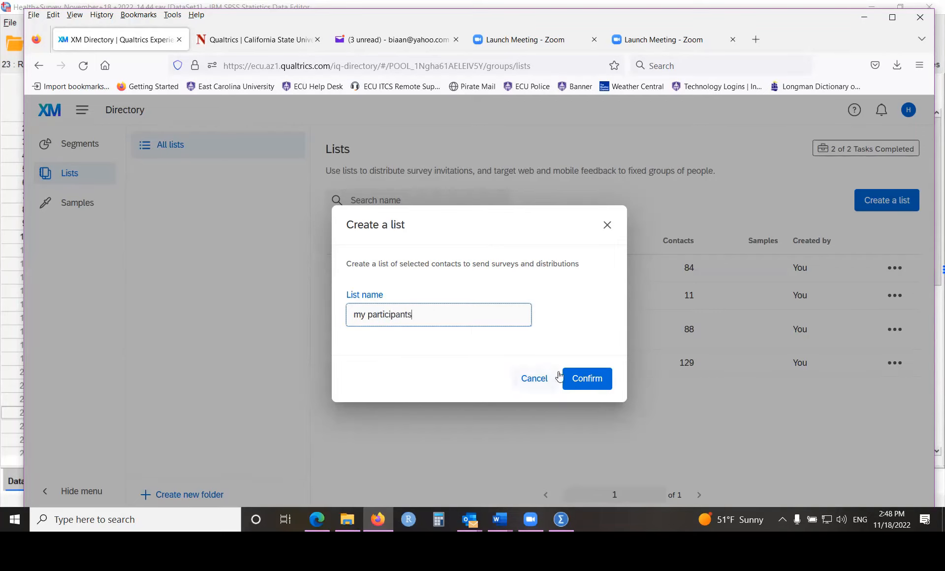
left_click(586, 380)
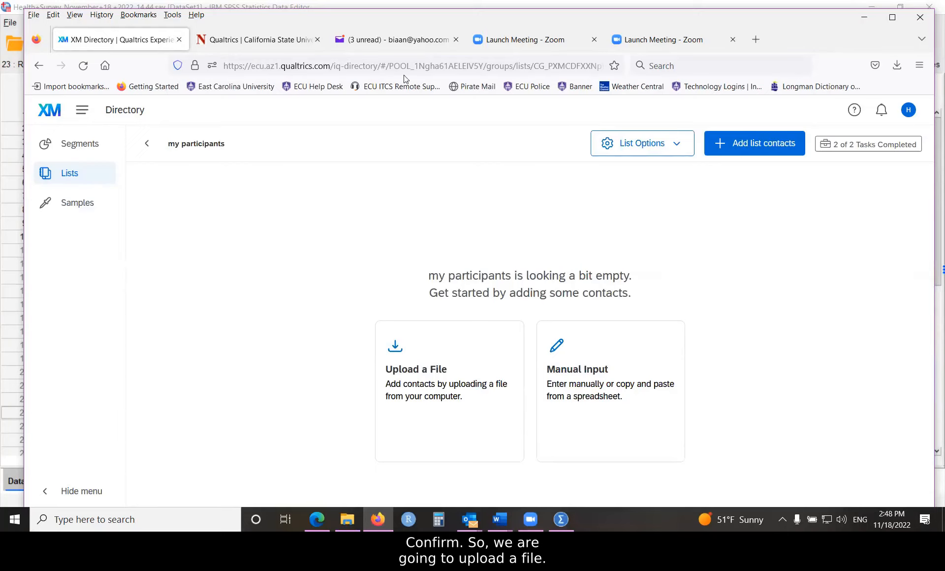
- Choose file upload for adding contacts to my participants, download the sample template and open ExampleContacts(3).csv in Excel
left_click(404, 376)
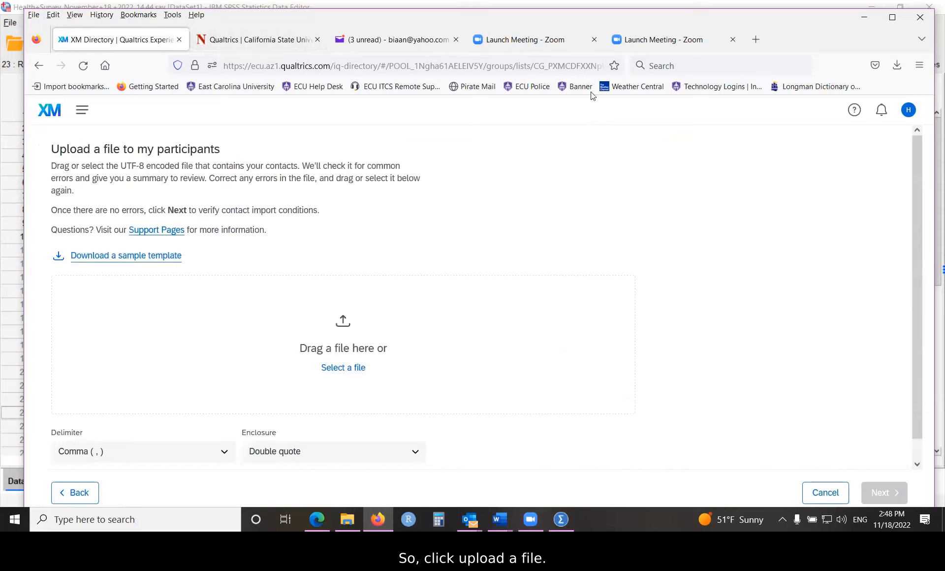
left_click(109, 257)
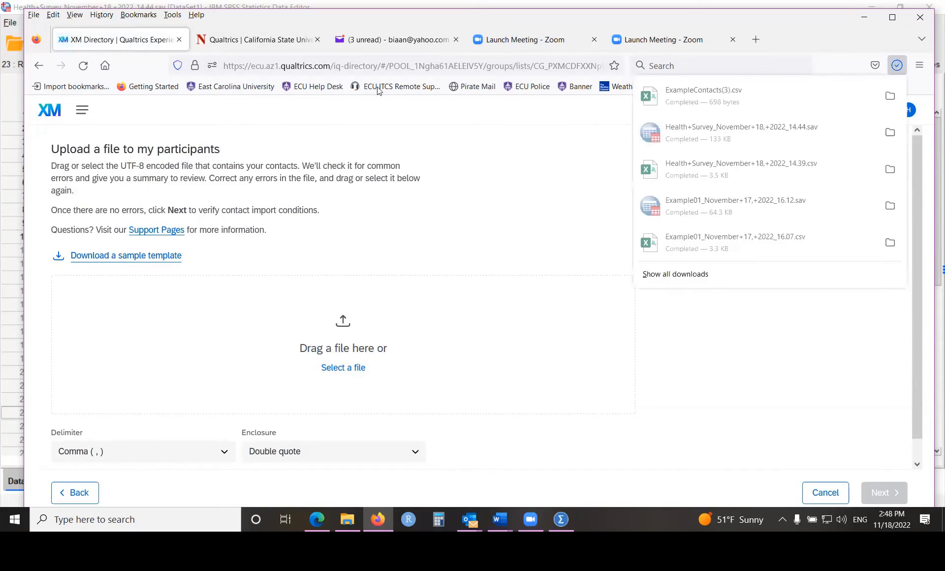
left_click(707, 95)
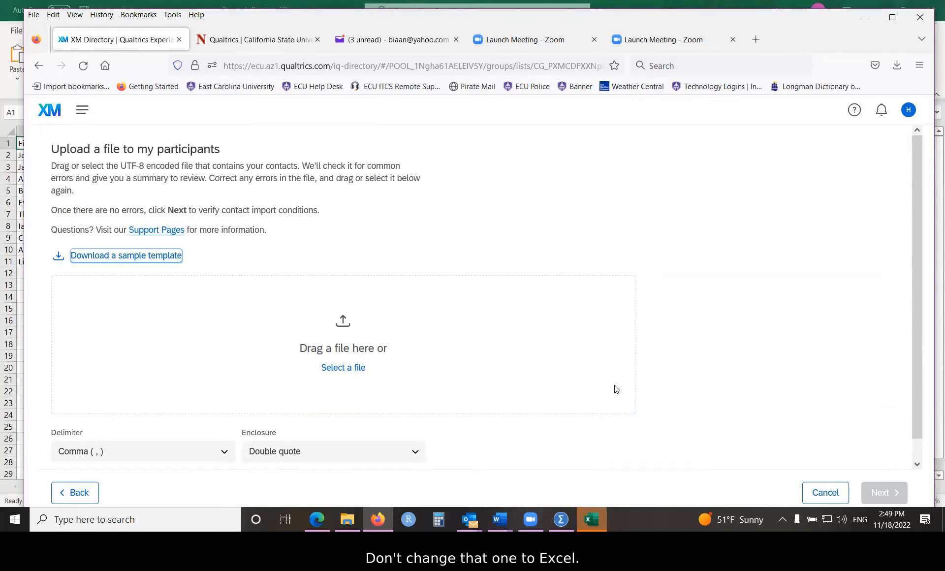
left_click(601, 512)
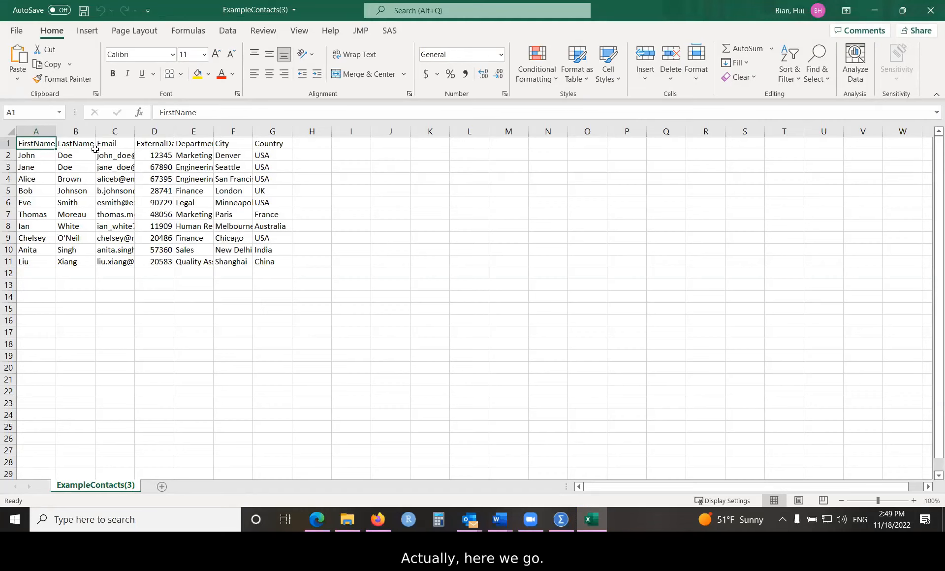
- Clear the contact template's ExternalDataReference, Department, City and Country columns (D to G)
left_click_drag(156, 131, 279, 140)
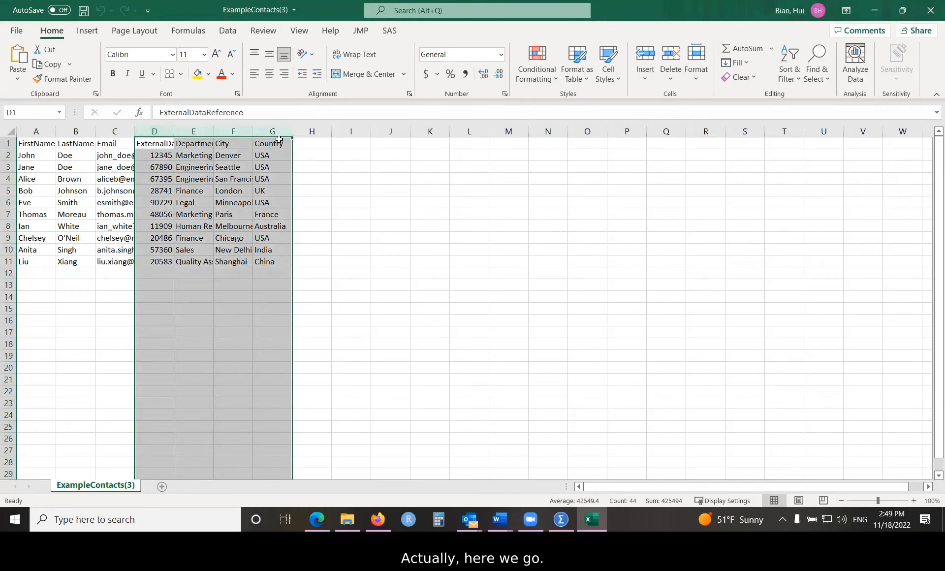
key("Delete")
left_click(277, 182)
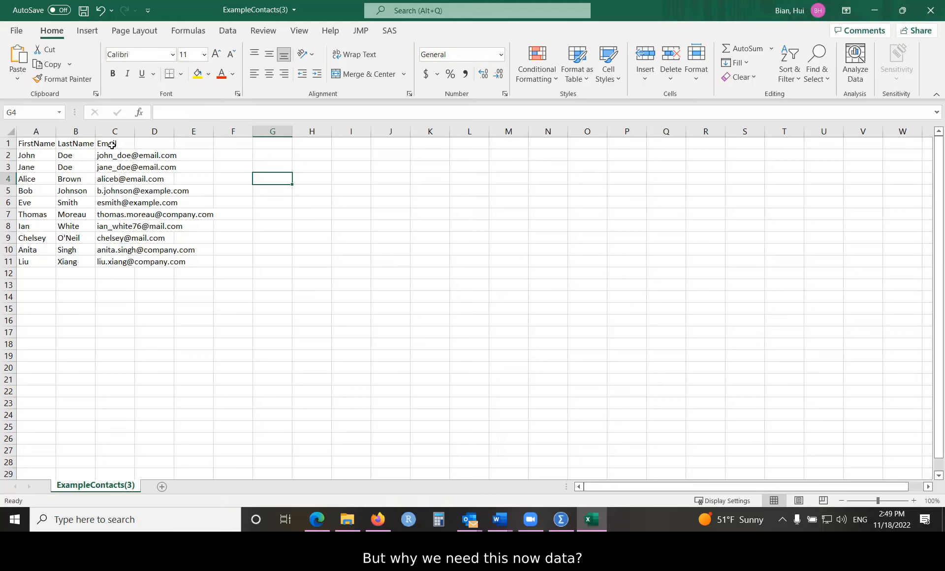
- Widen the Email column and save ExampleContacts(3) as a comma-delimited CSV on the desktop
left_click_drag(134, 132, 209, 132)
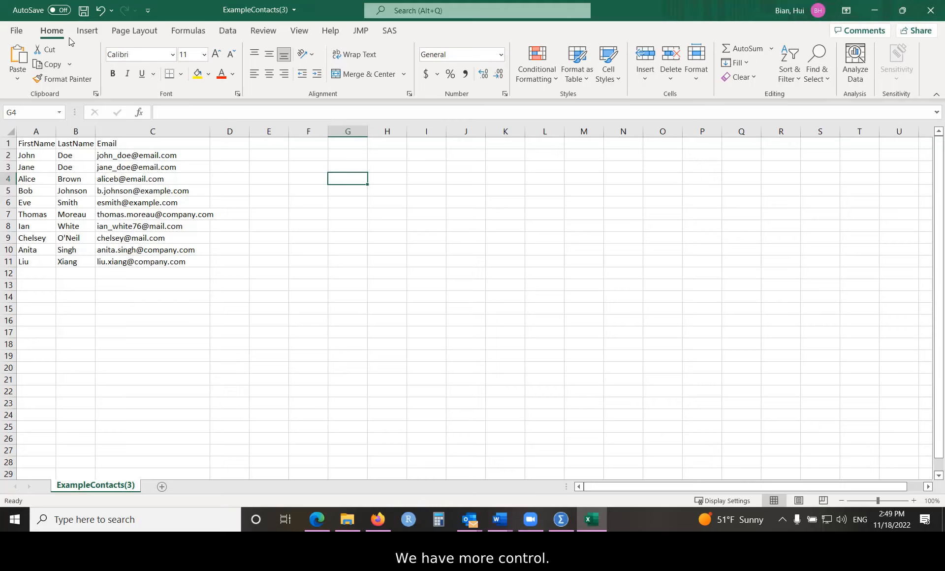
left_click(17, 30)
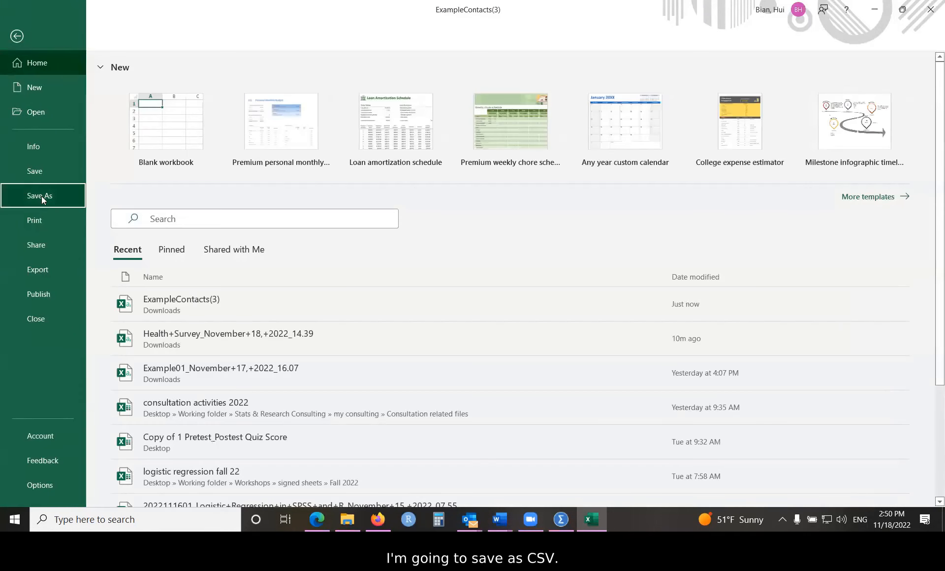
left_click(41, 196)
left_click(143, 272)
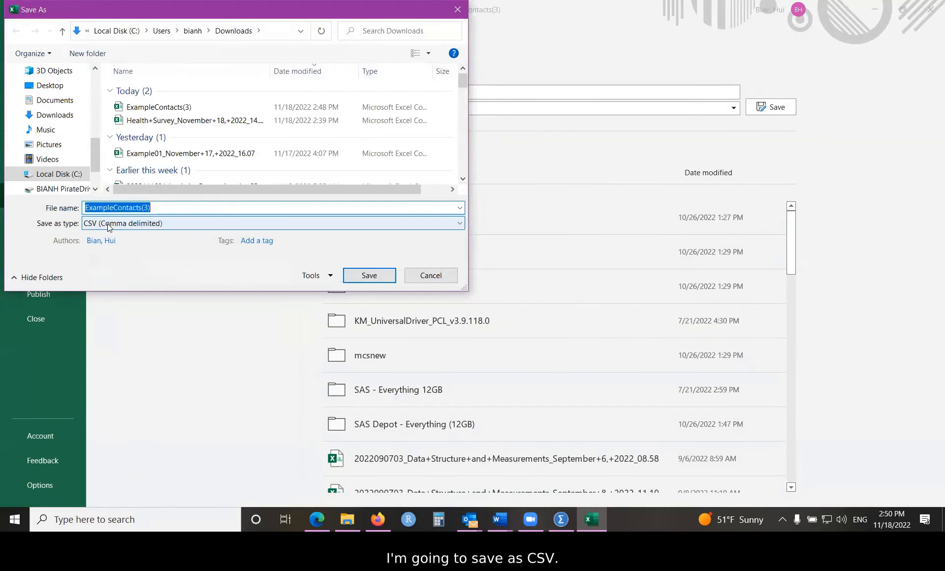
left_click(51, 85)
left_click(369, 275)
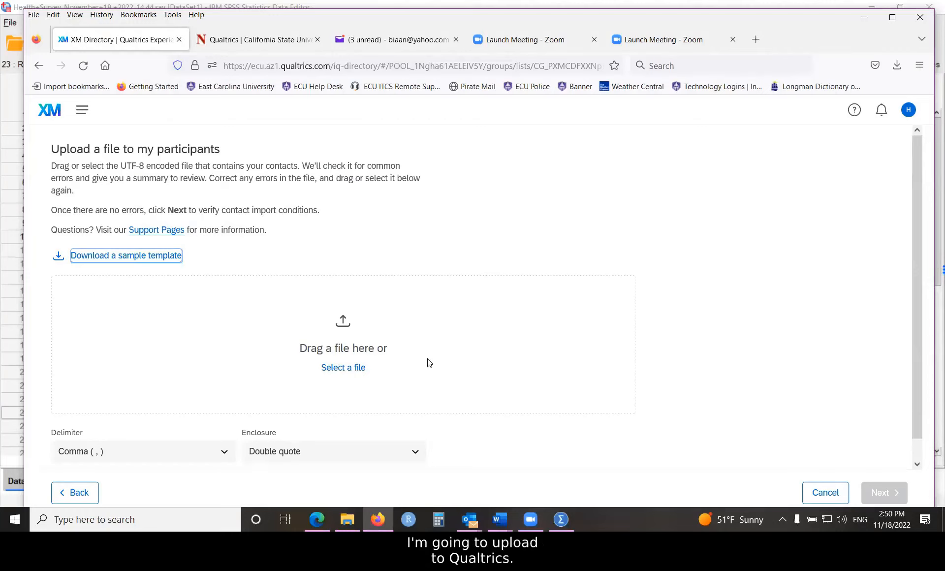
- Choose ExampleContacts(3) from the desktop as the contact file to upload to my participants
left_click(342, 371)
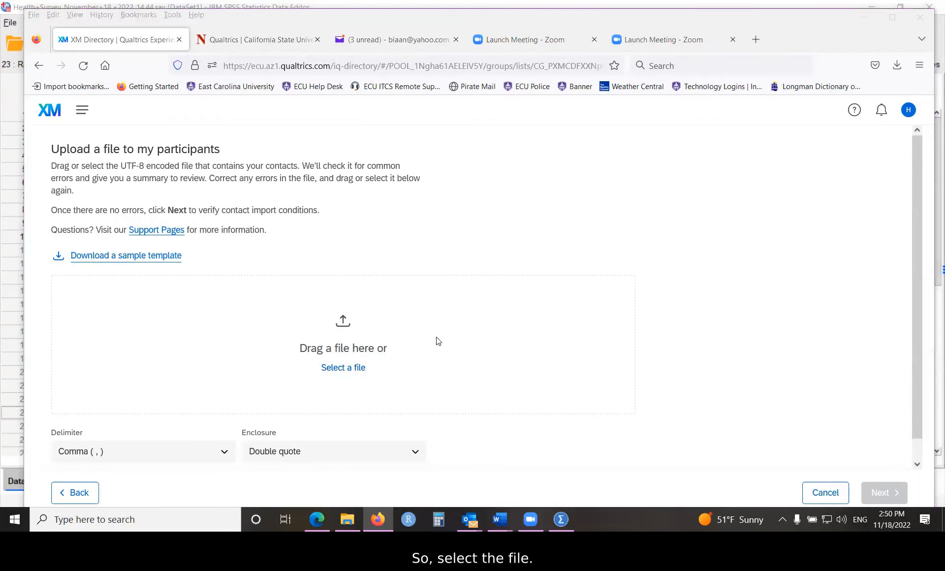
scroll(78, 148, "down", 3)
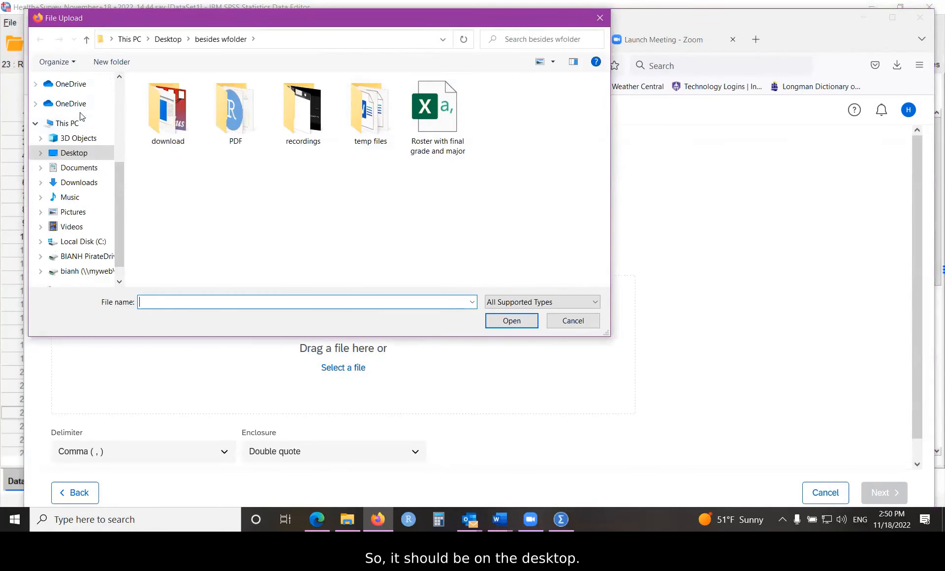
left_click(74, 153)
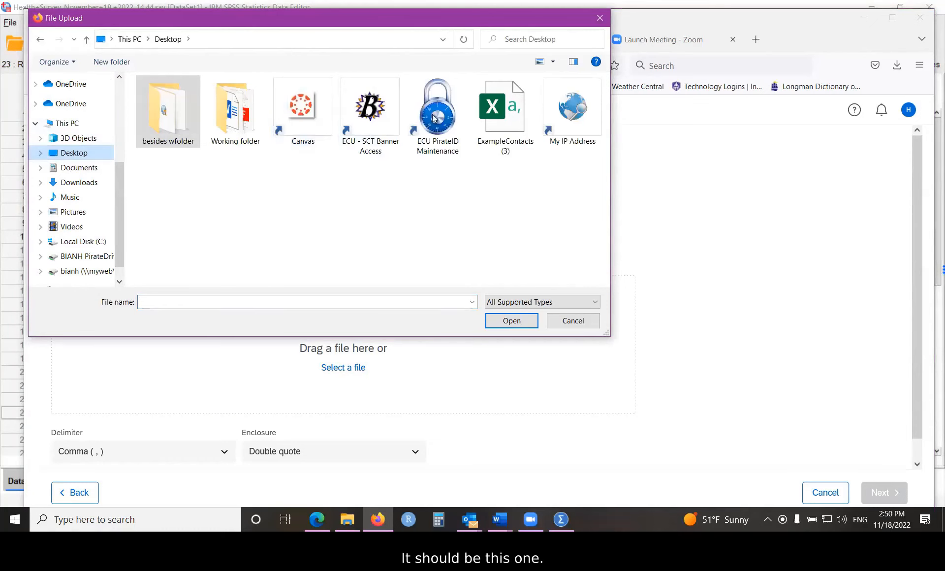
left_click(490, 107)
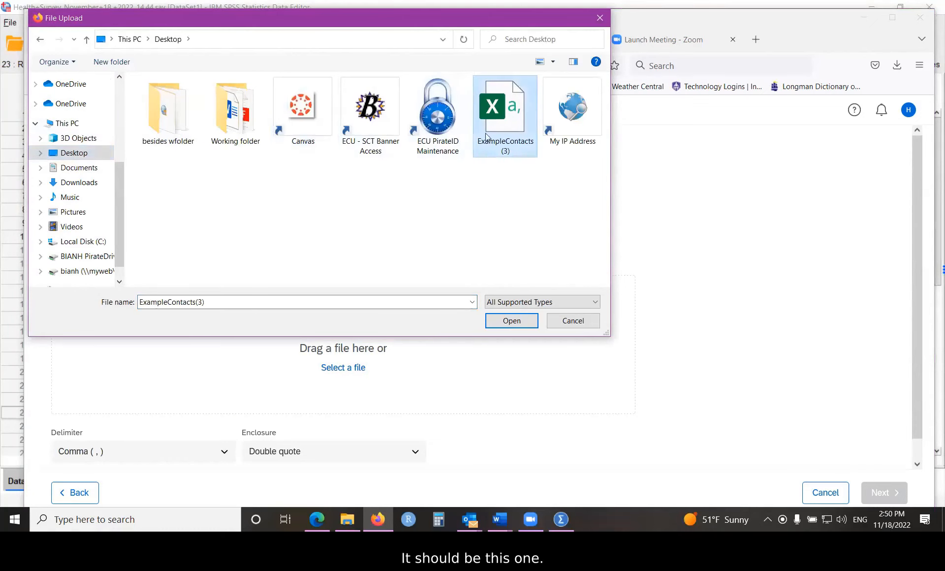
left_click(506, 321)
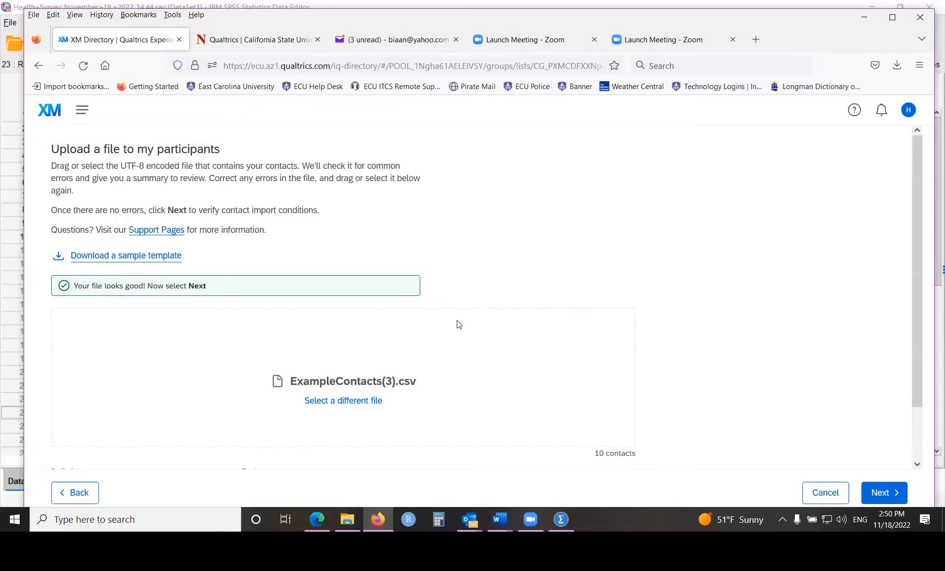
- Accept the first name, last name and email field mapping, upload the file and add the contacts to my participants
scroll(461, 320, "down", 2)
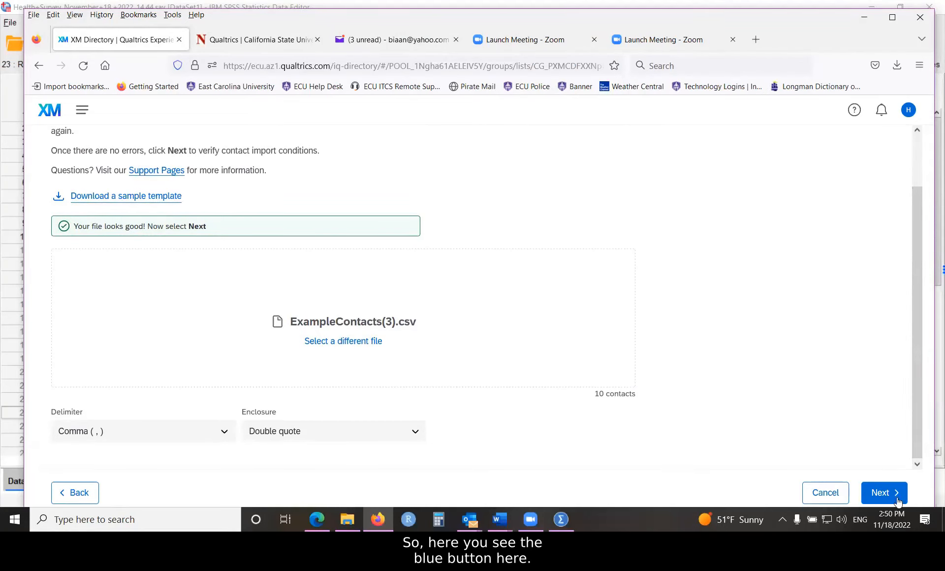
left_click(881, 493)
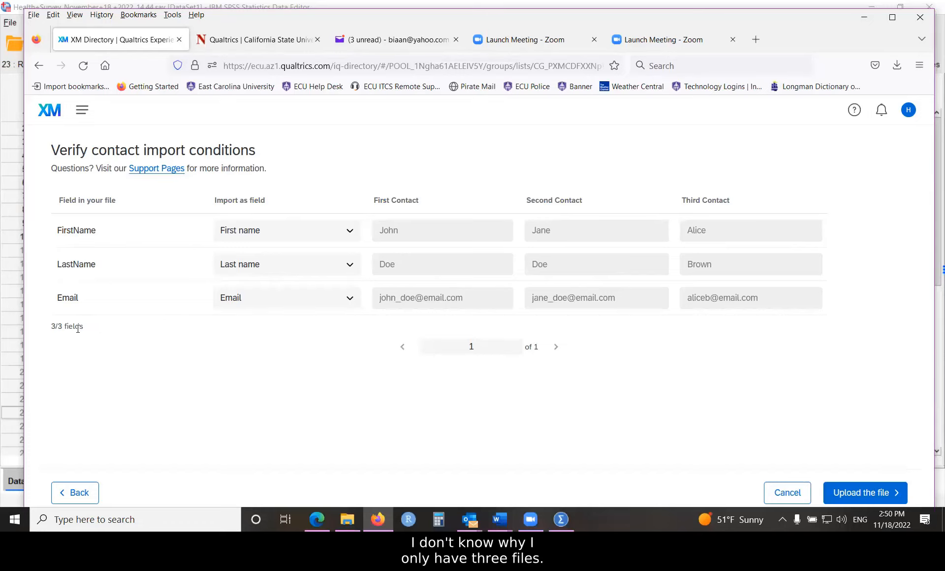
left_click(862, 492)
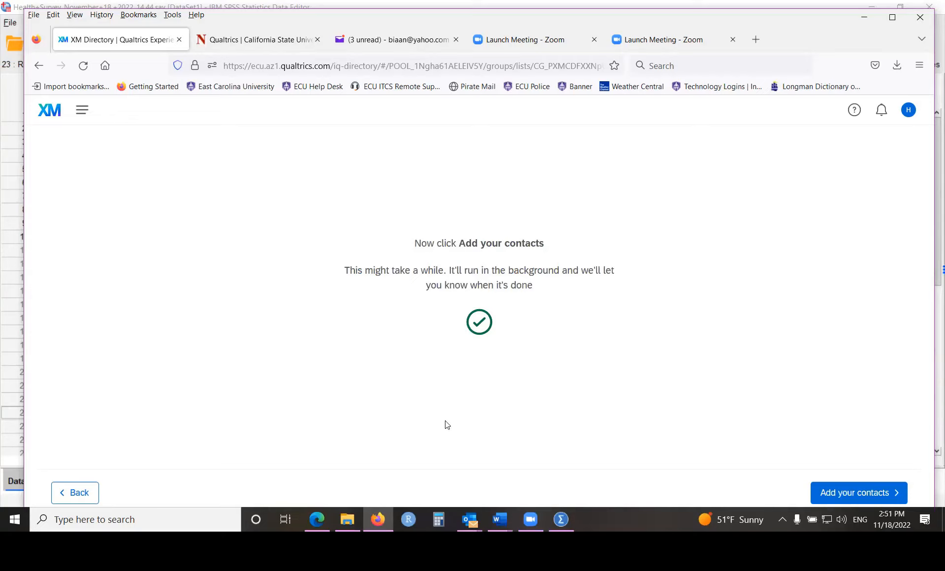
left_click(854, 494)
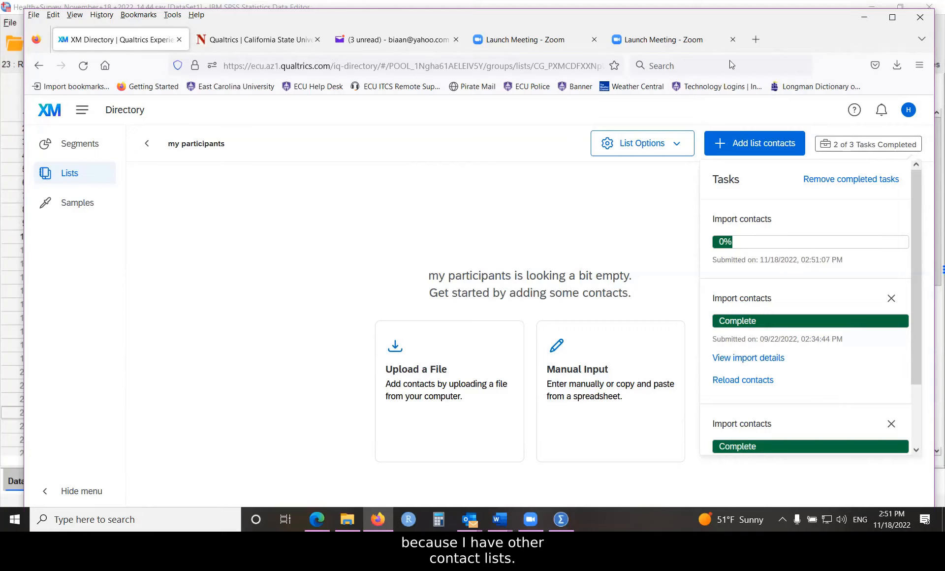
- Return to the projects overview, open Health Survey and go to its email distributions
left_click(82, 112)
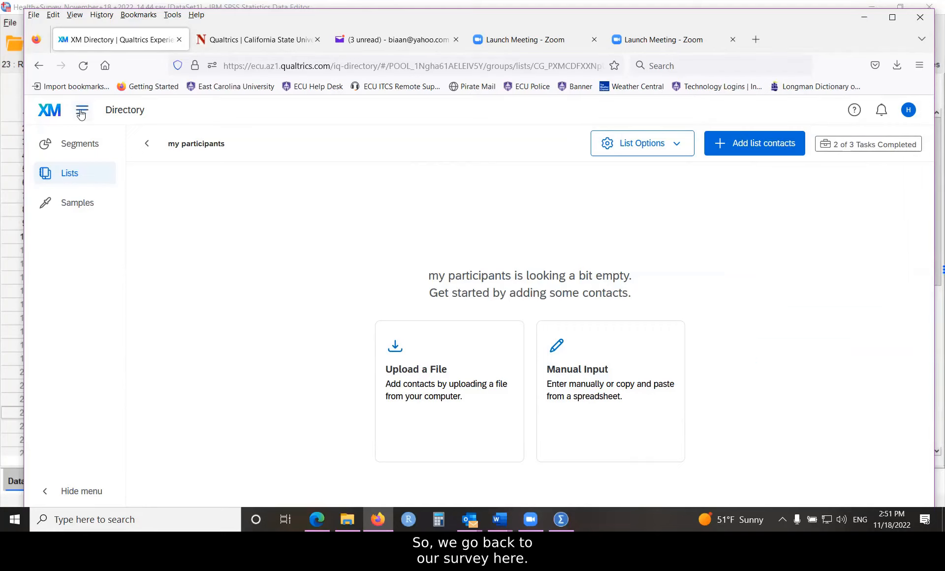
left_click(83, 112)
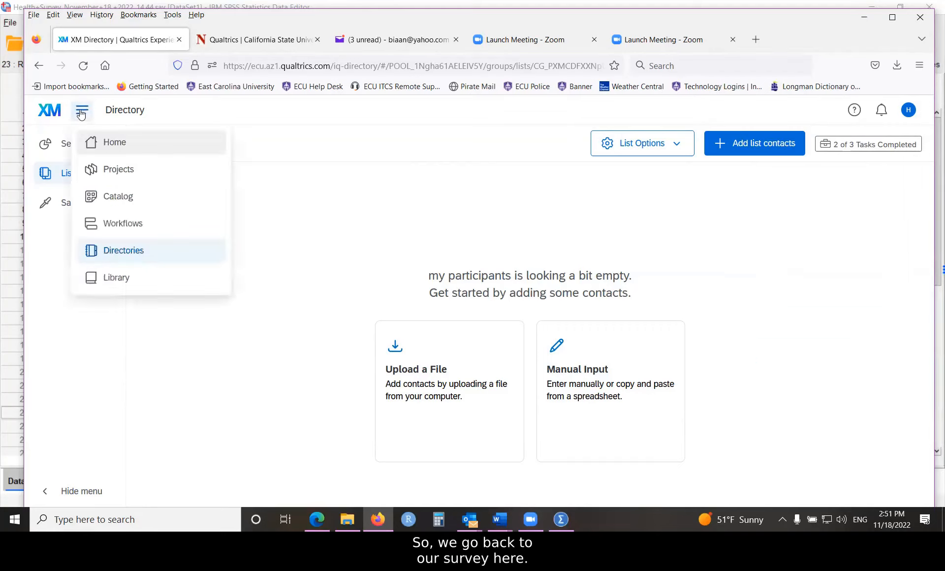
left_click(108, 168)
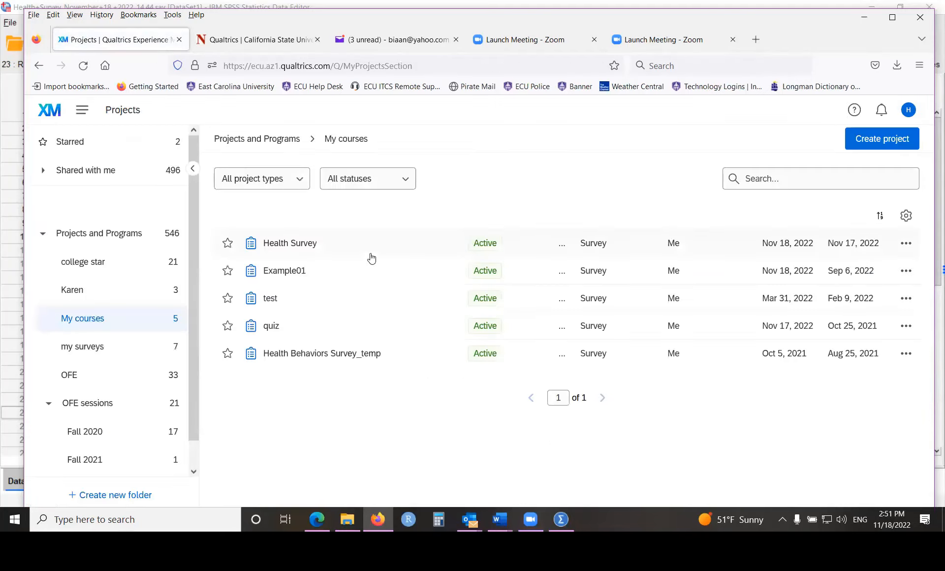
left_click(291, 243)
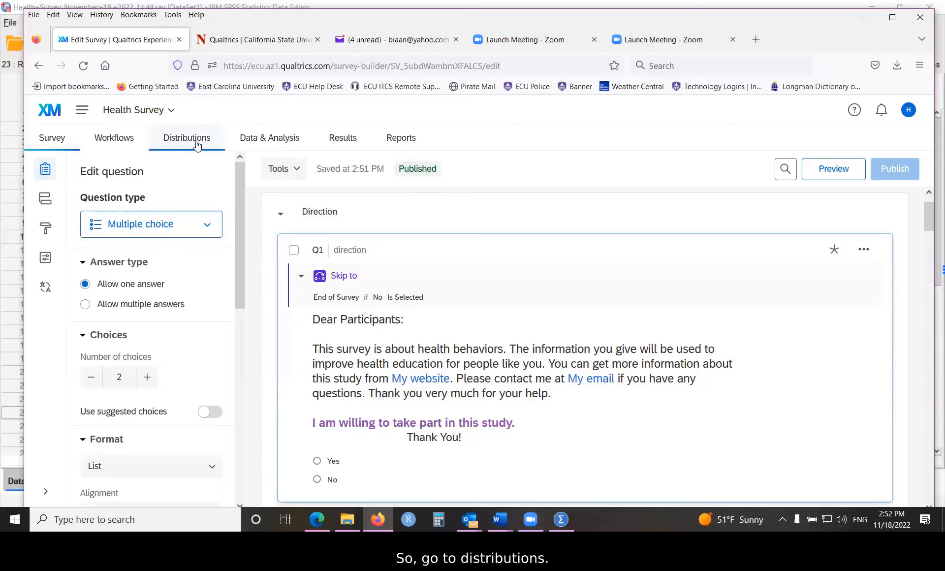
left_click(180, 142)
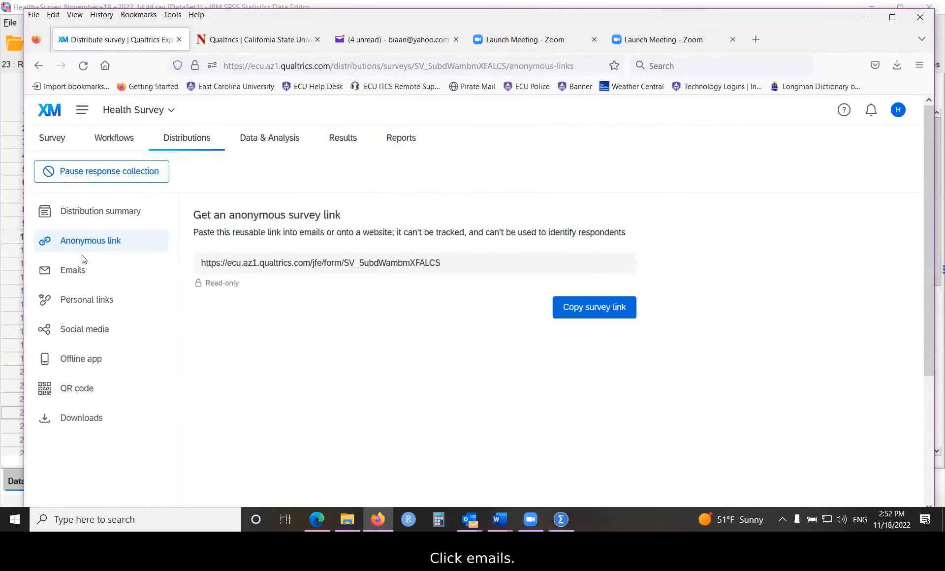
left_click(69, 274)
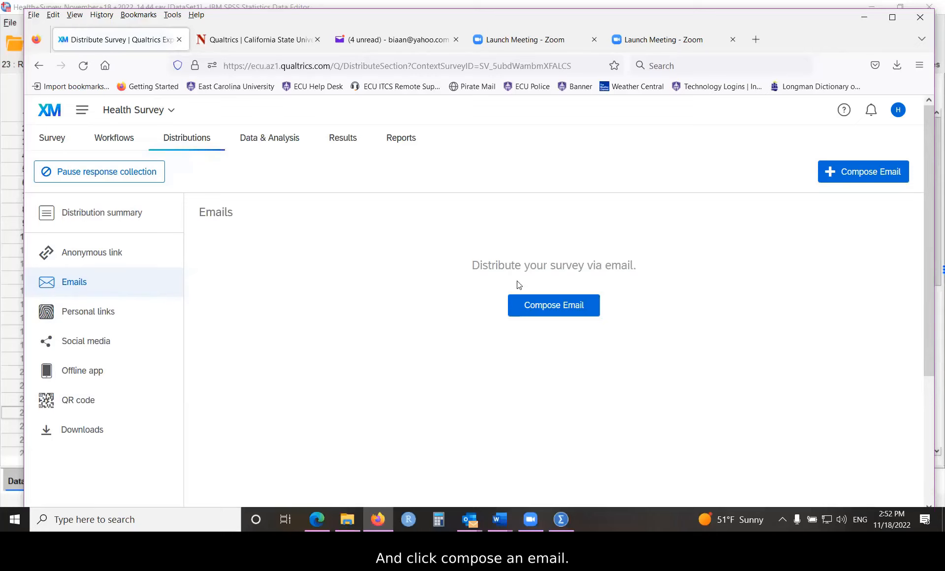
- Start composing a survey email and address it to the entire my participants contact list from the personal library
left_click(538, 308)
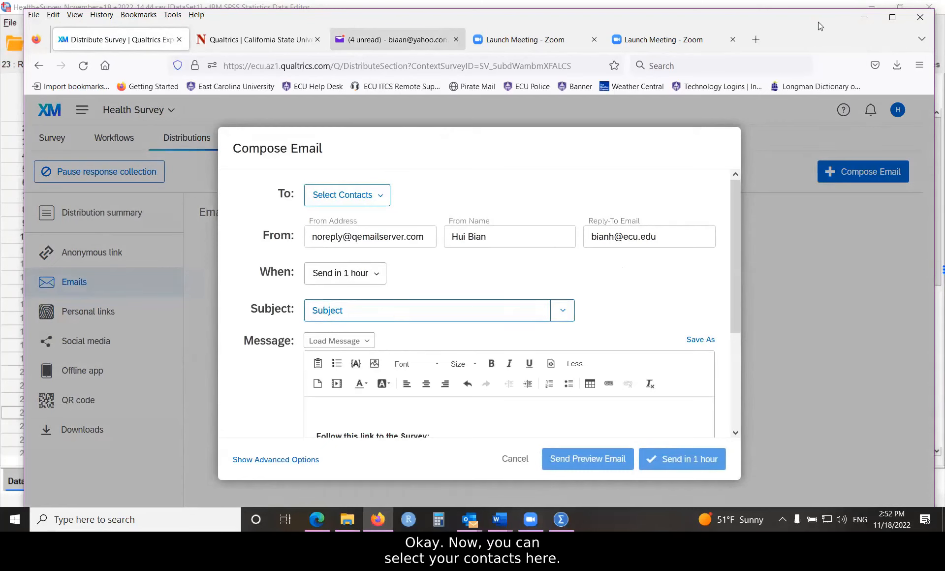
left_click(382, 201)
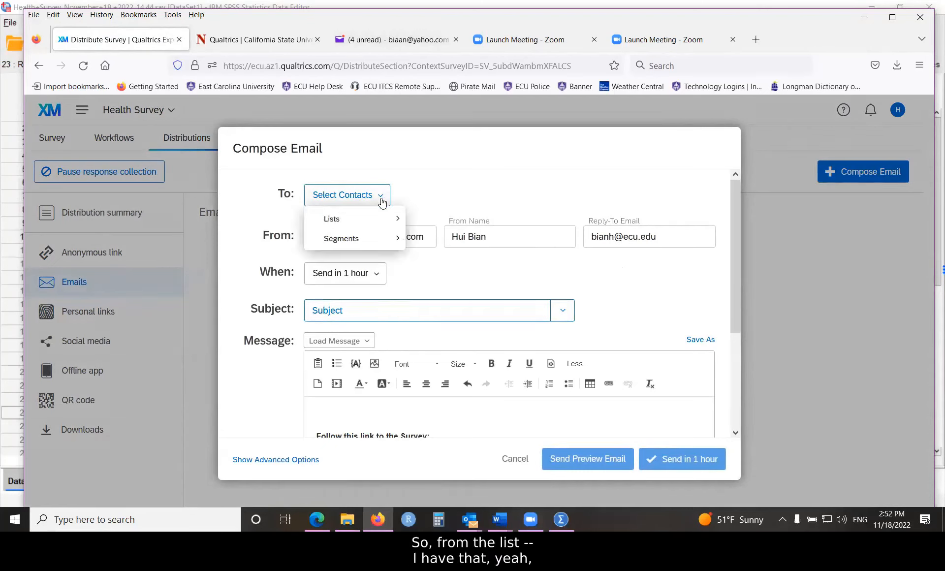
mouse_move(381, 222)
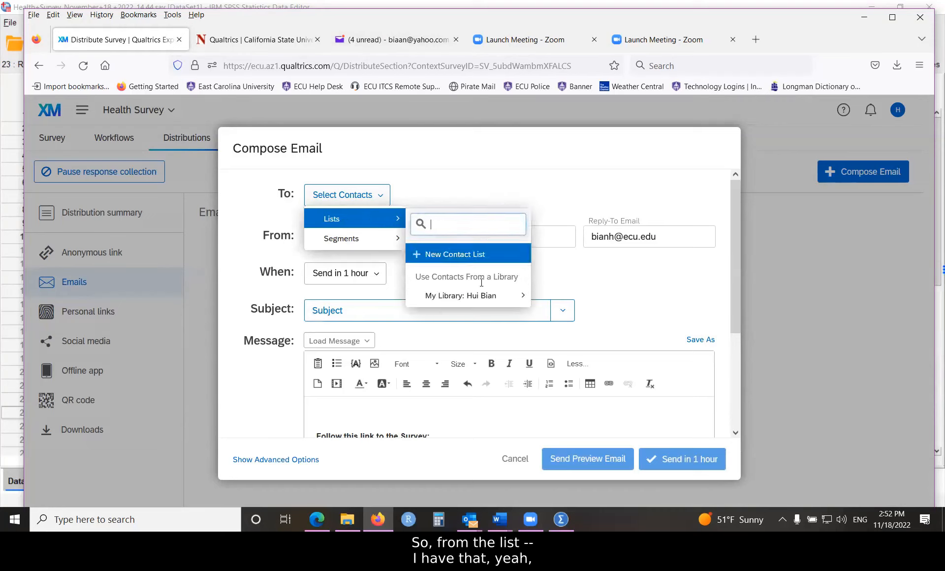
mouse_move(473, 305)
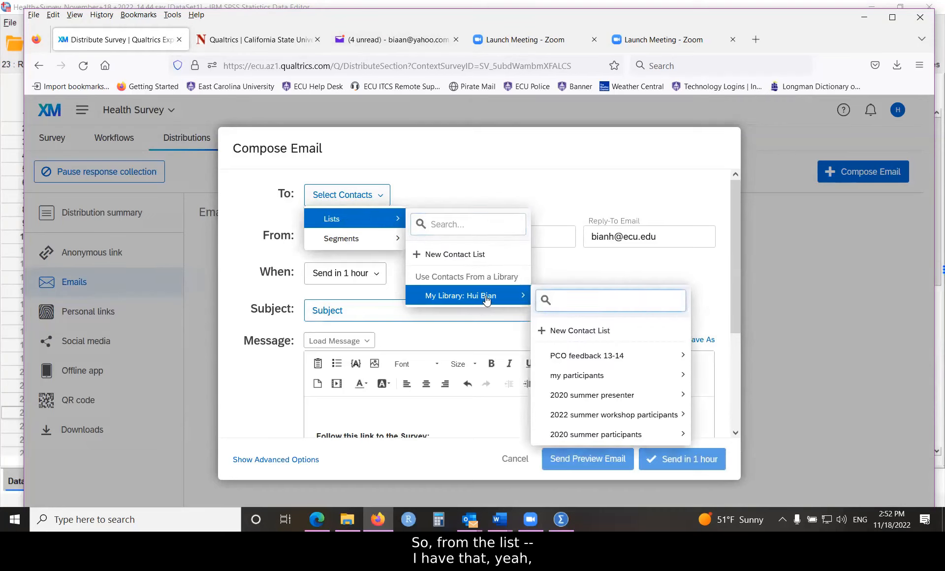
mouse_move(576, 380)
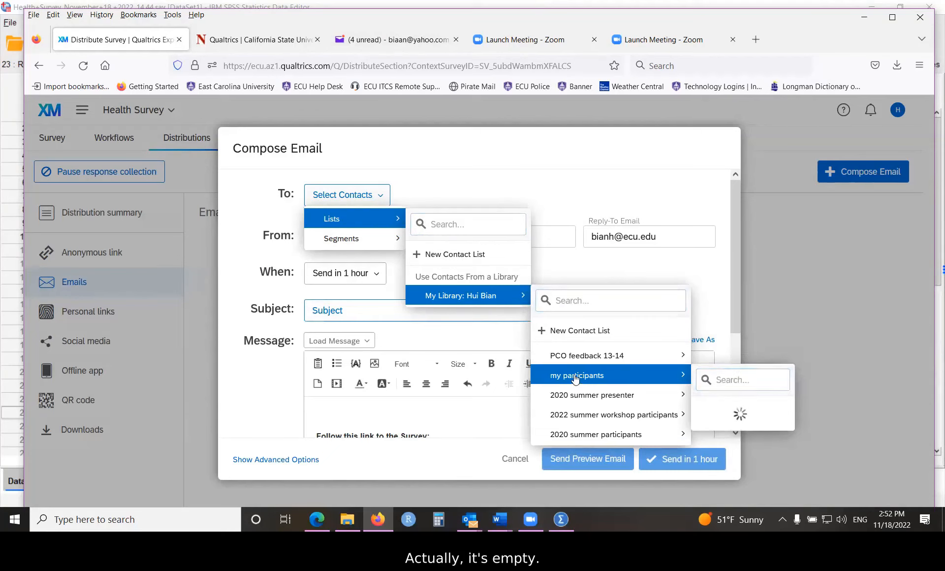
mouse_move(749, 290)
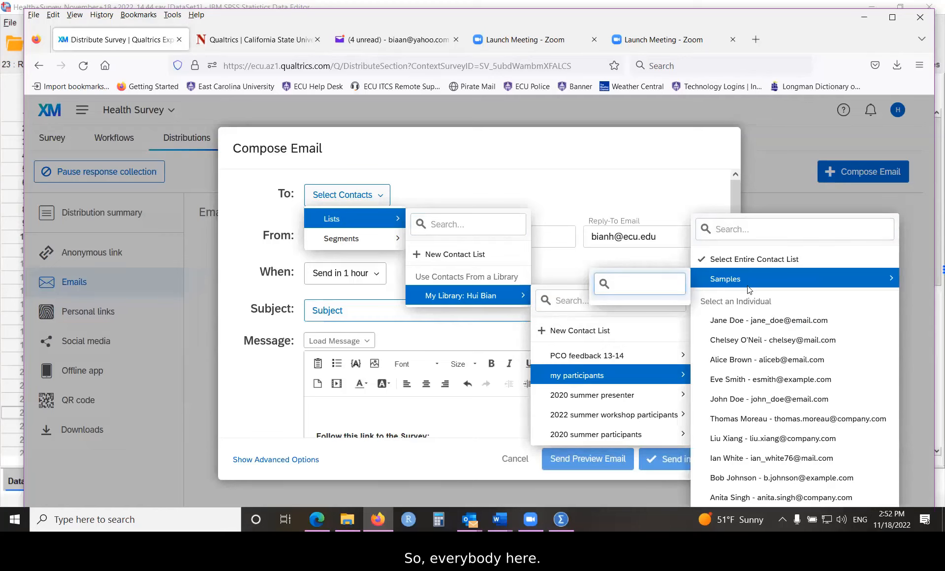
left_click(754, 259)
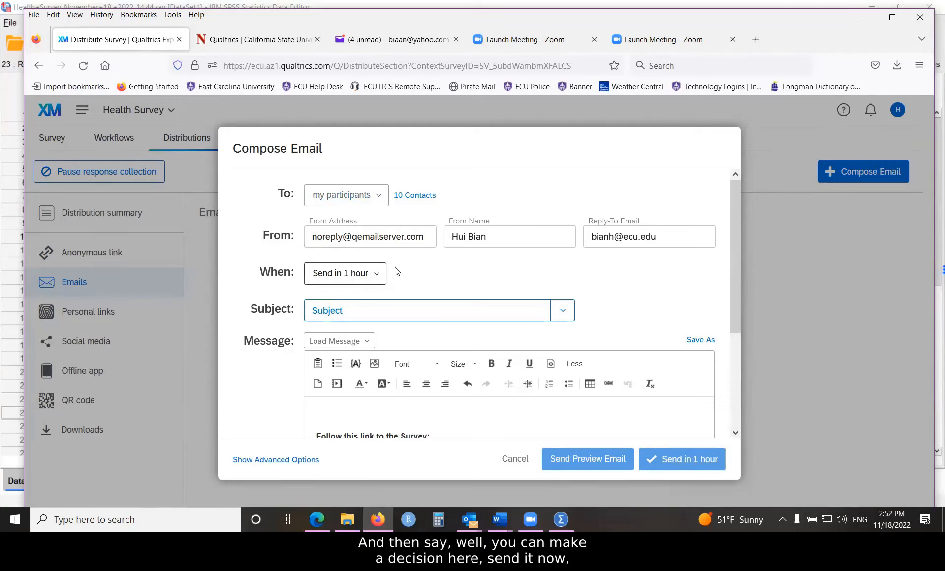
- Review the send-time choices for the email and set its subject to "my survey"
left_click(377, 278)
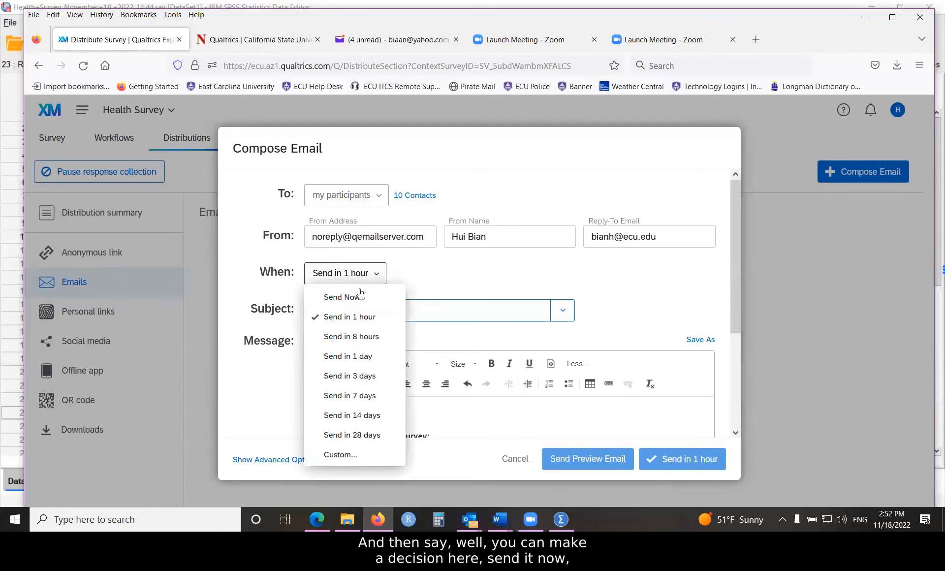
left_click(362, 312)
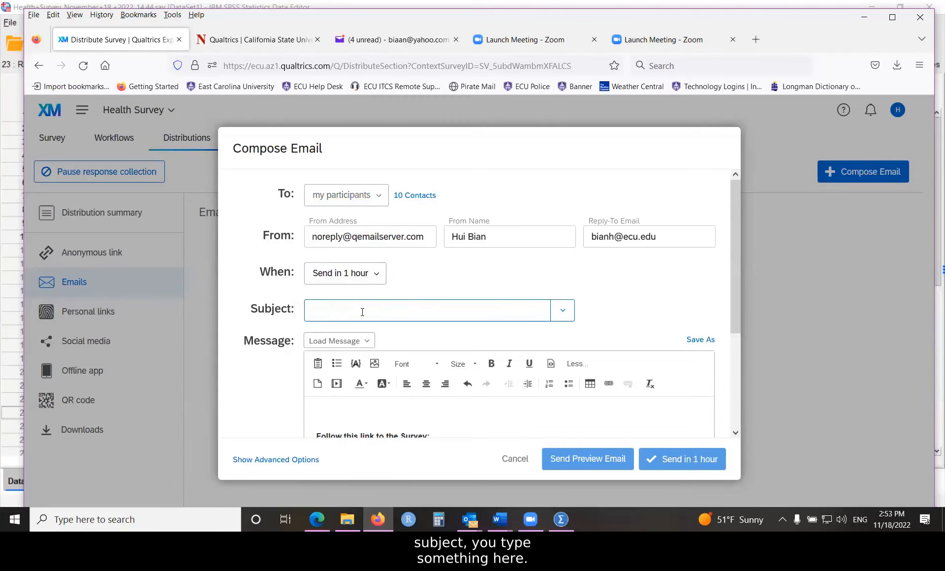
type("m")
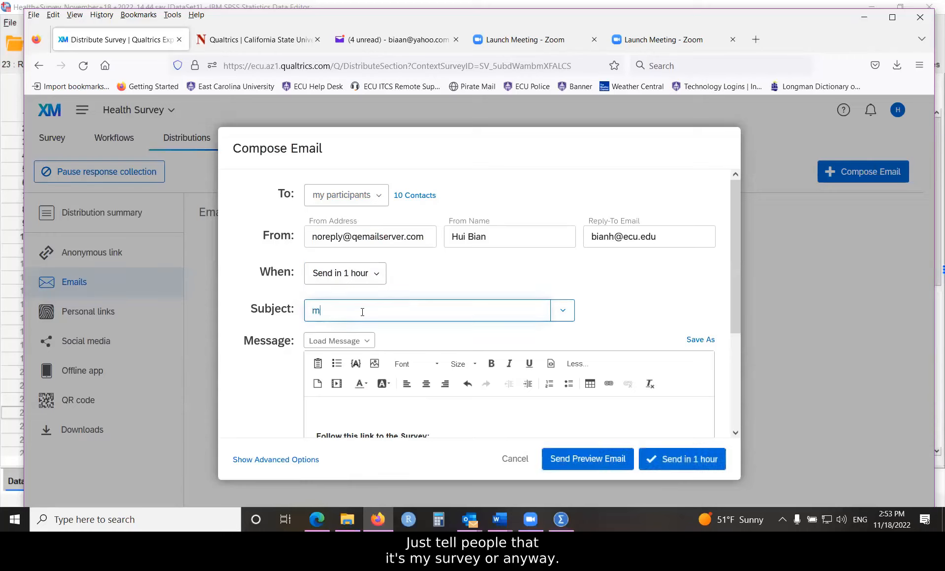
type("y survey")
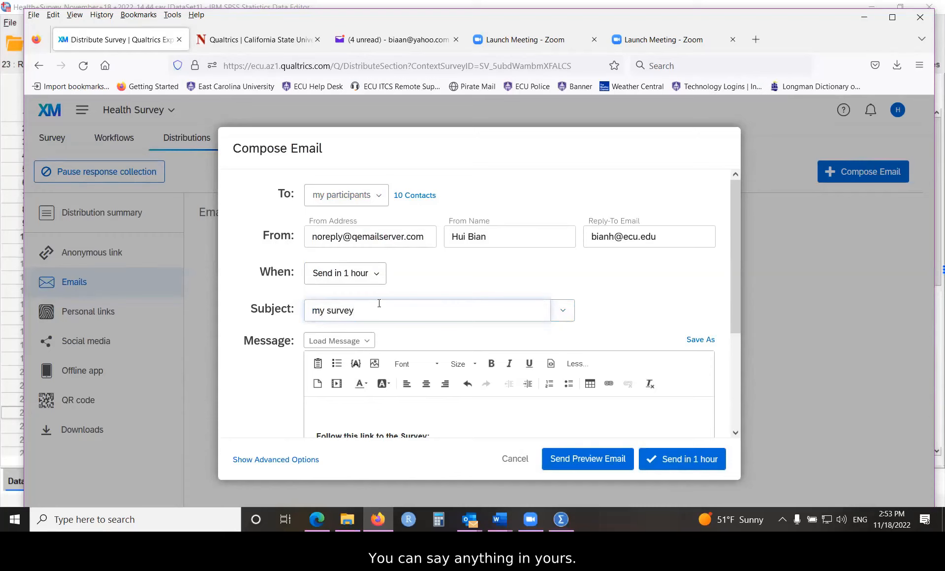
- Add the greeting "Dear Participants" above the survey link in the message, and cancel the email without sending it
scroll(528, 323, "down", 3)
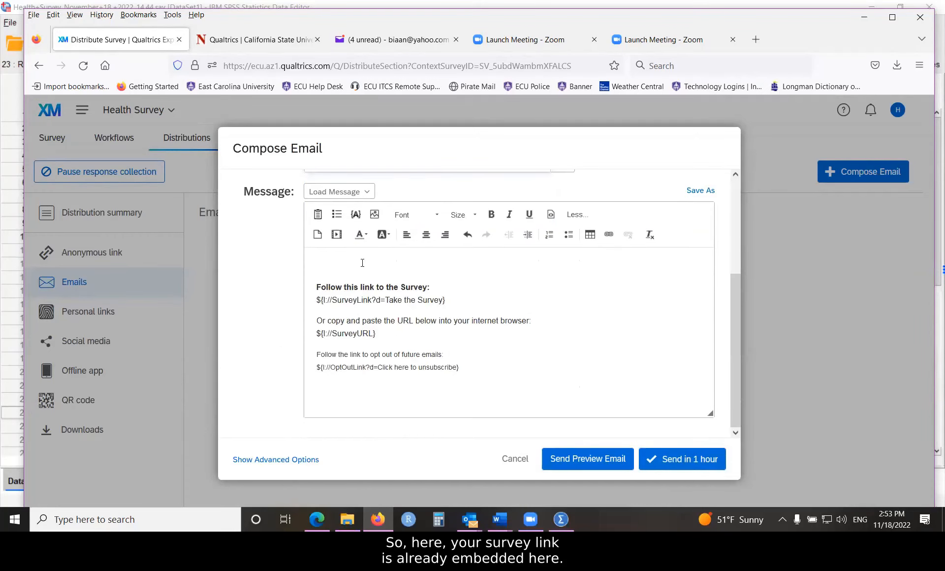
left_click(362, 263)
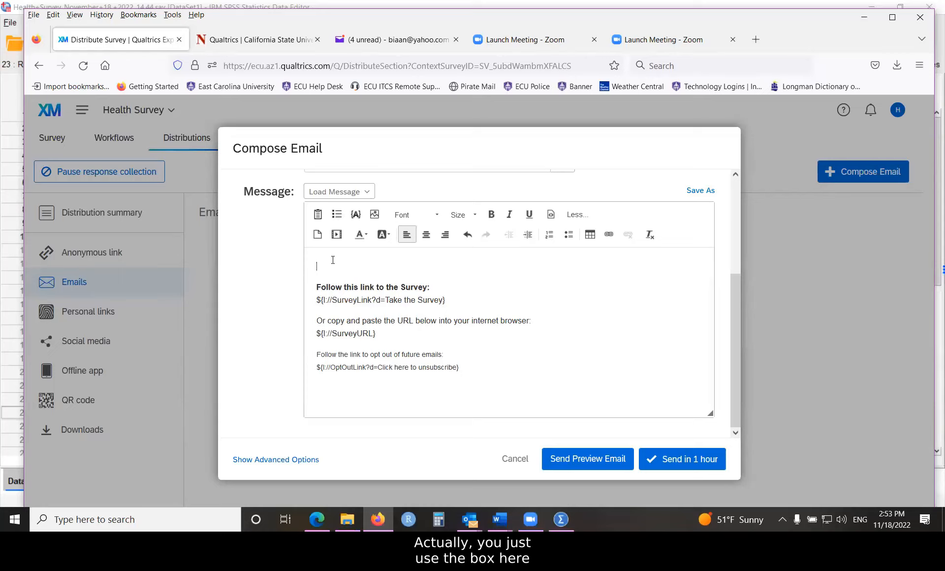
type("Dw")
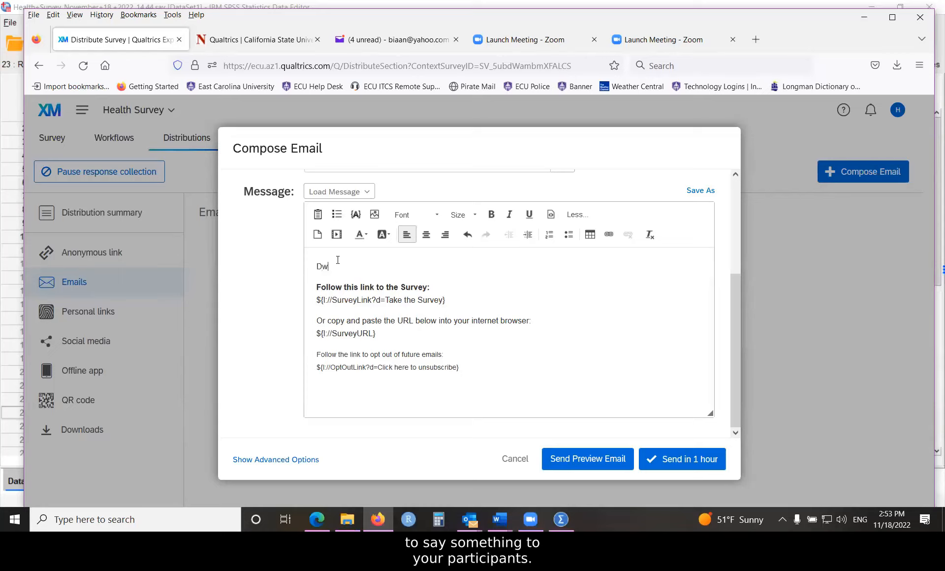
key("BackSpace")
type("ear Participants")
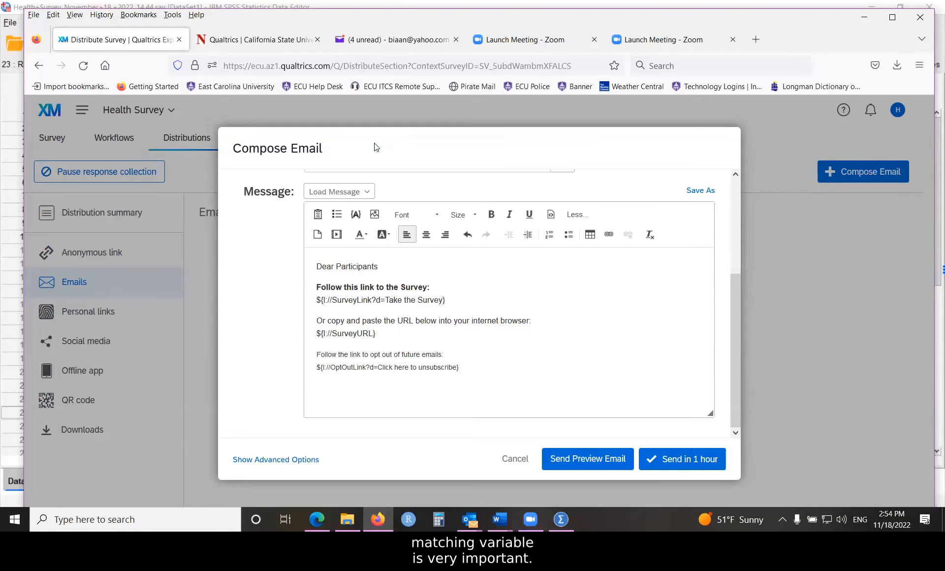
left_click(514, 459)
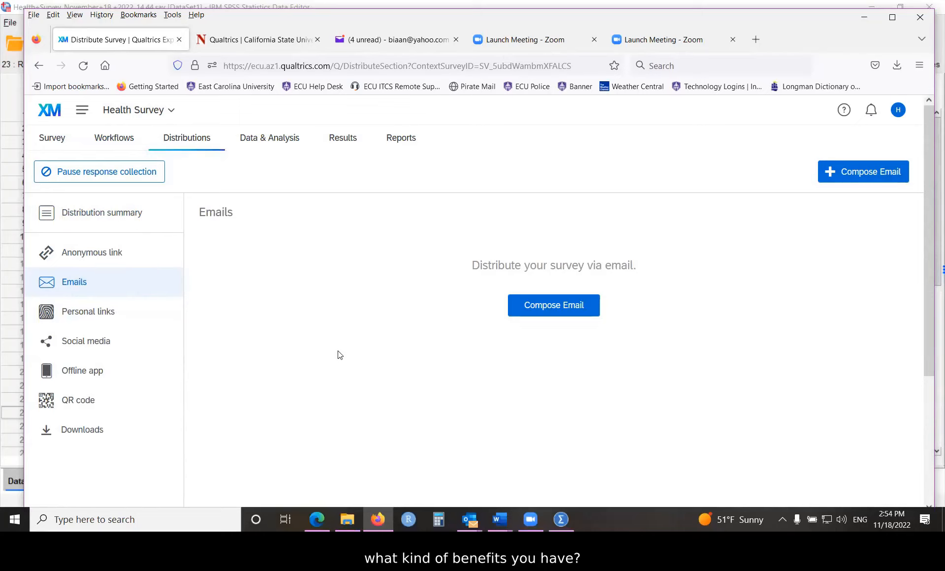
- Open the 2022 Summer Statitsitcs/Research Series Feedback survey from the my surveys project folder and go to its email distributions
left_click(83, 111)
left_click(117, 170)
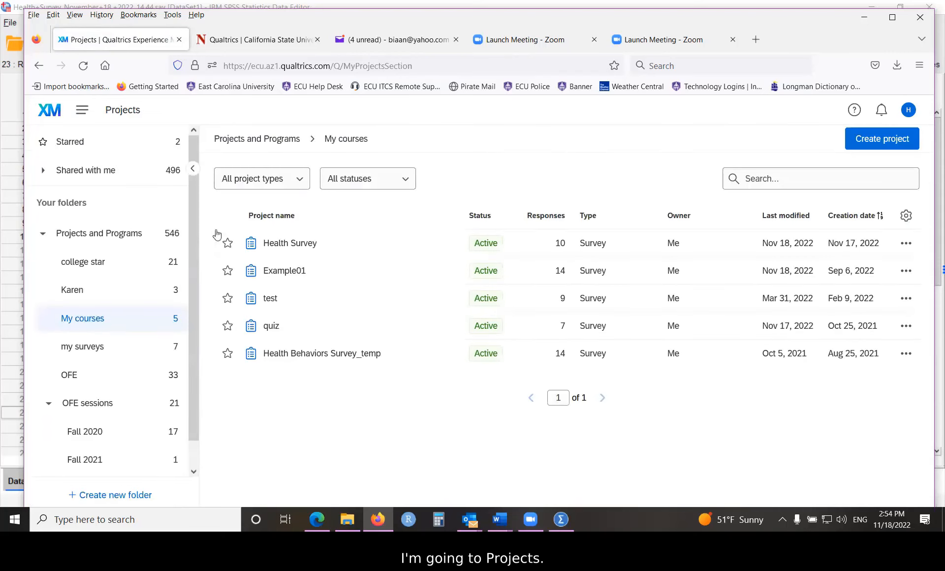
left_click(85, 347)
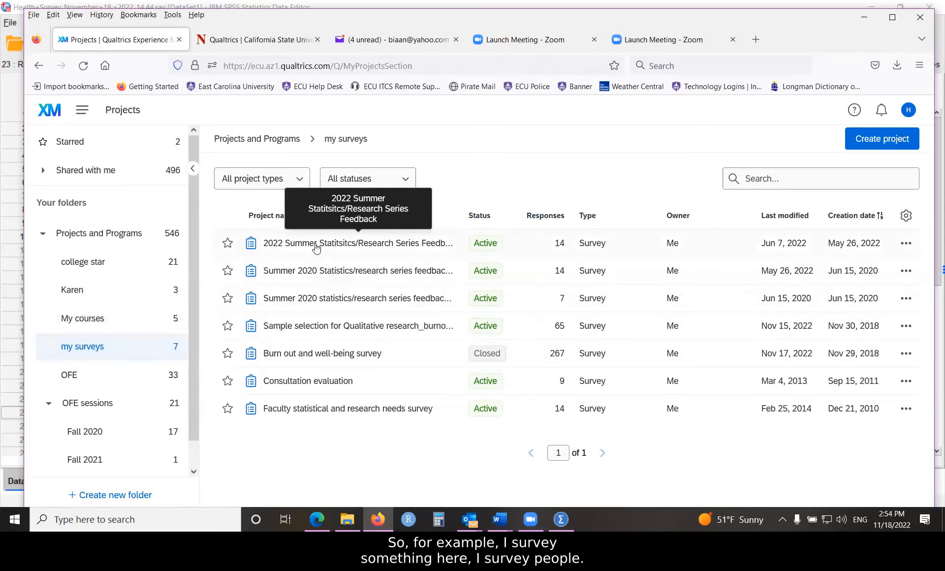
left_click(309, 245)
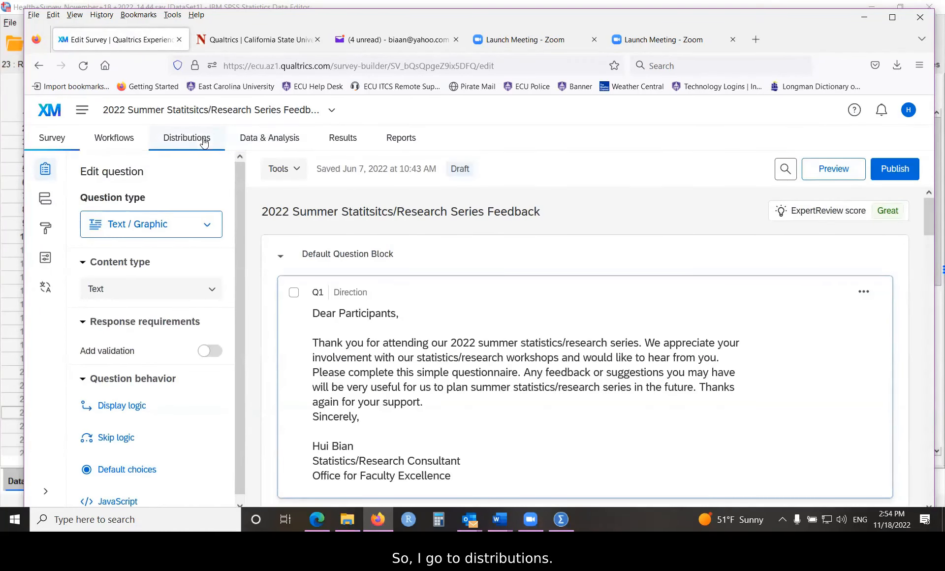
left_click(178, 143)
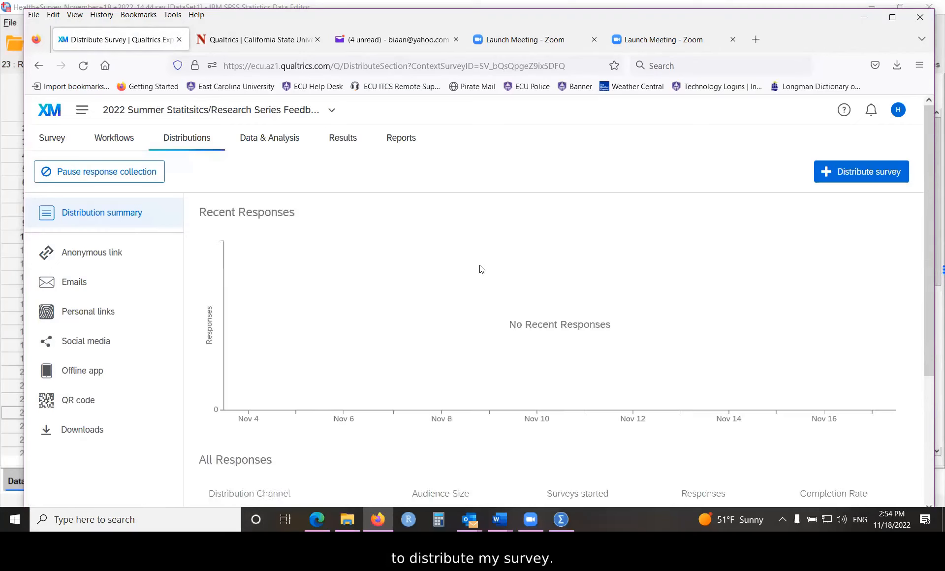
left_click(74, 286)
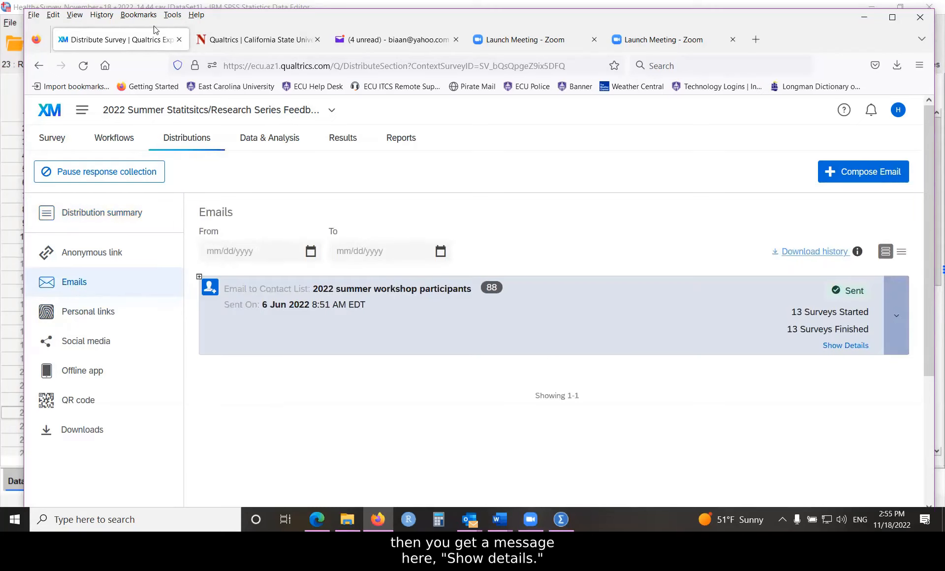
- Show the delivery details of the email to the 2022 summer workshop participants and review a new reminder email for it without sending
left_click(845, 346)
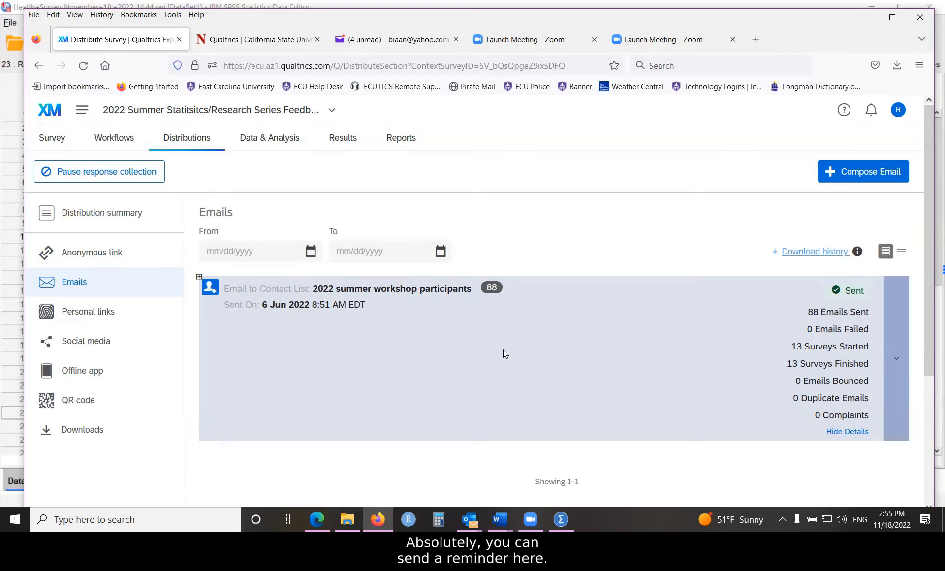
left_click(897, 359)
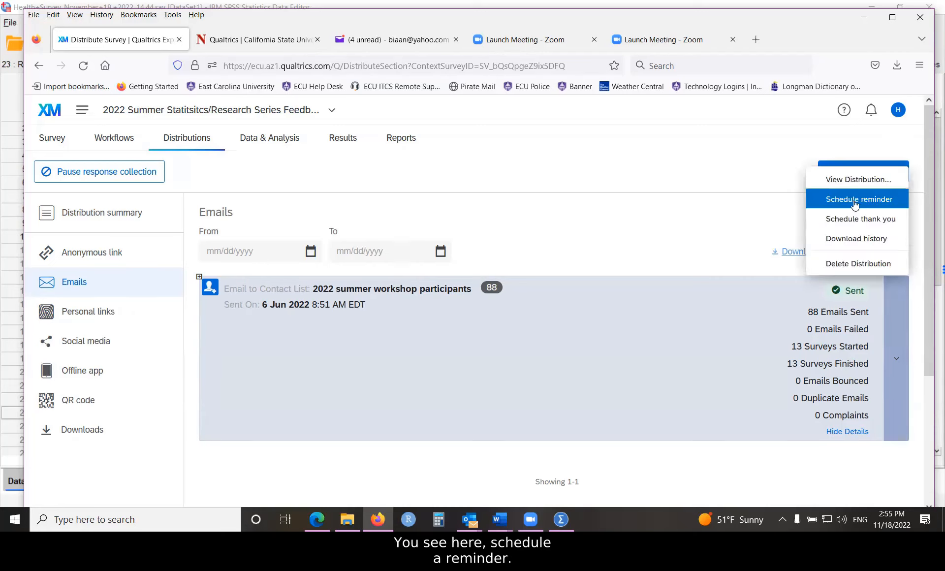
left_click(680, 395)
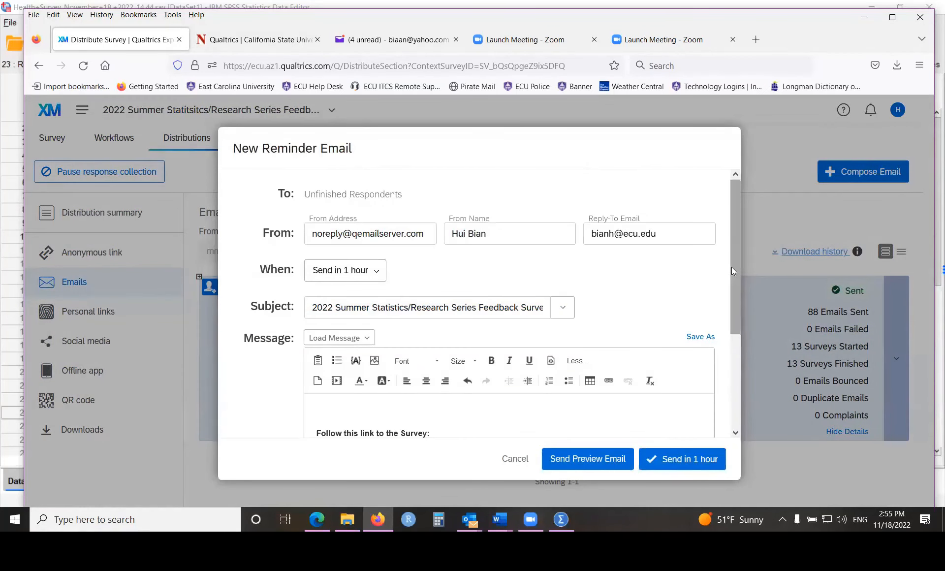
left_click_drag(732, 267, 745, 382)
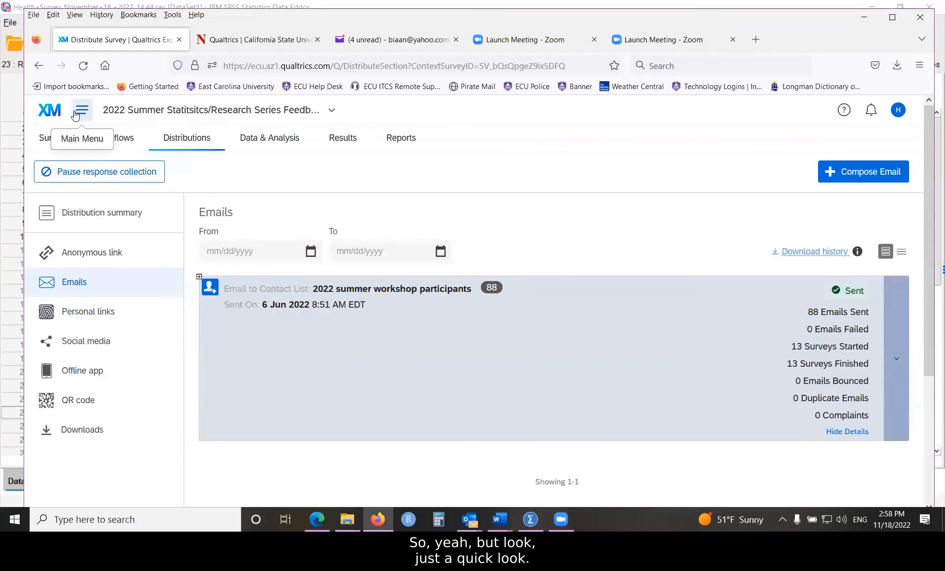
- Open the survey's look and feel settings, try the blank dynamic theme and reselect the East Carolina University theme
left_click(81, 109)
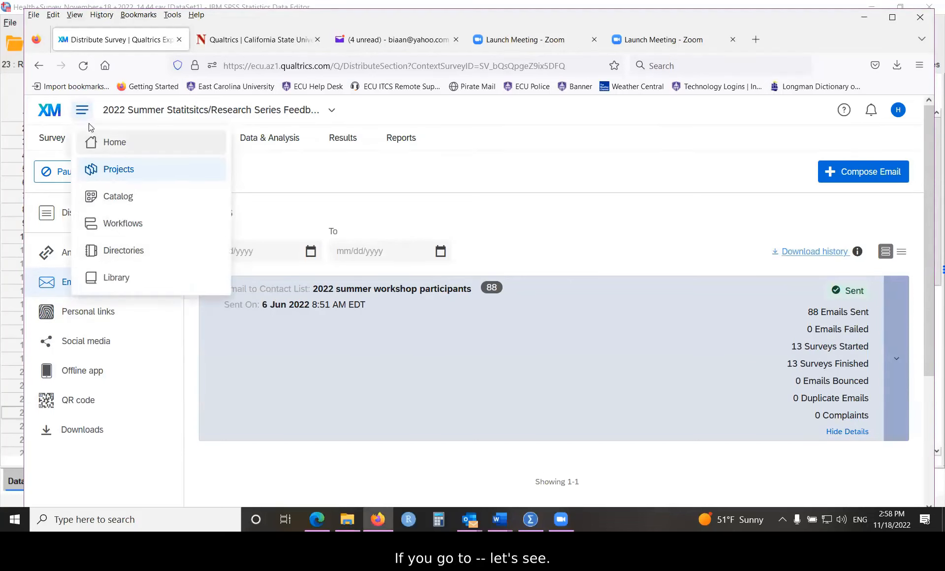
left_click(50, 140)
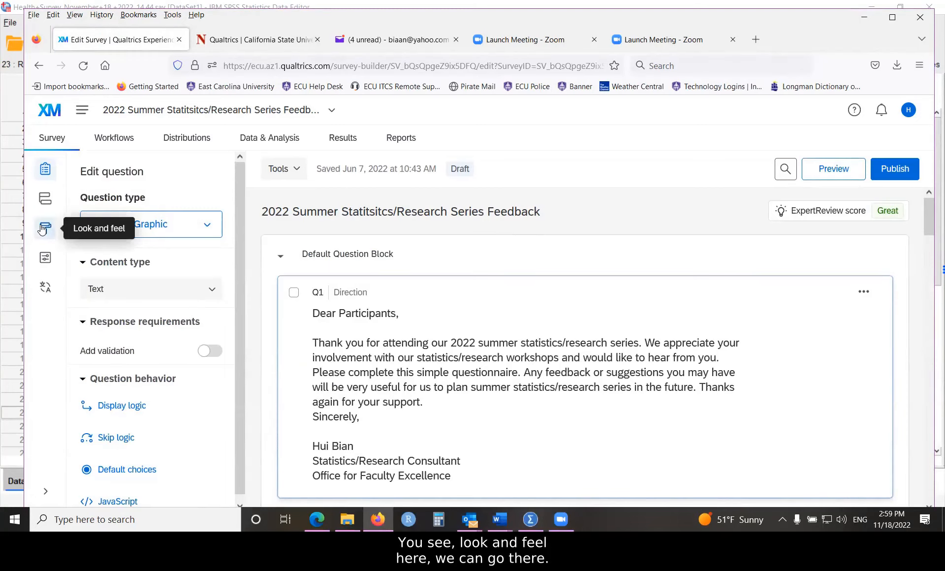
left_click(44, 228)
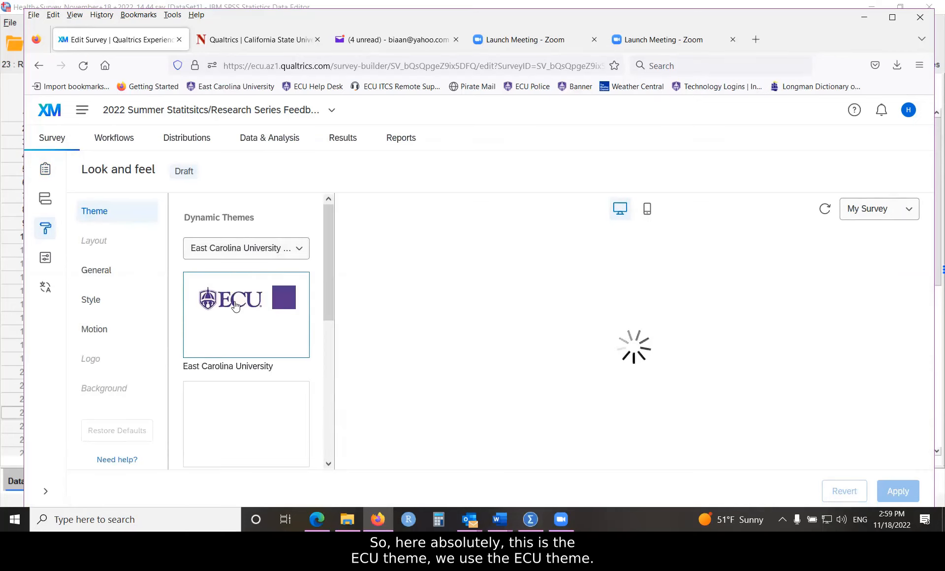
left_click(232, 407)
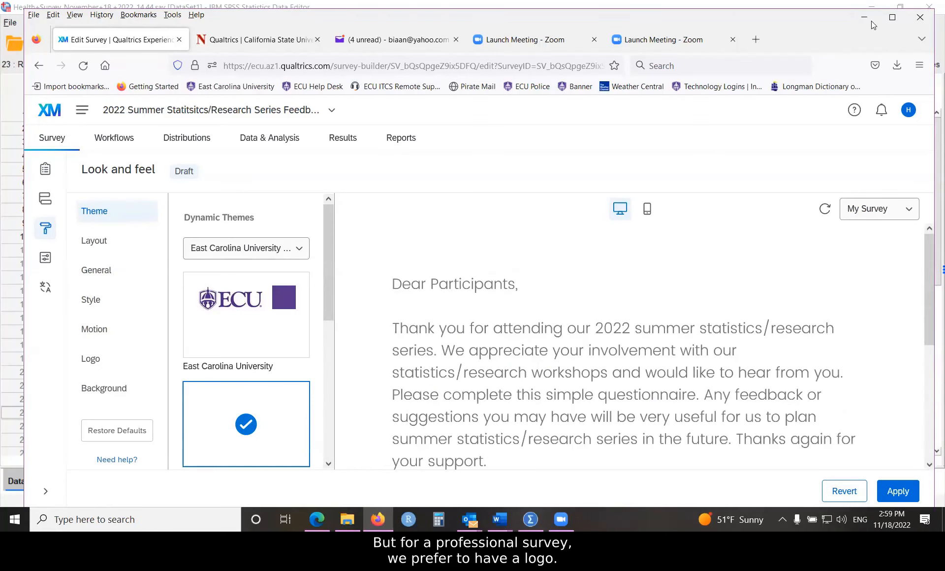
left_click(244, 328)
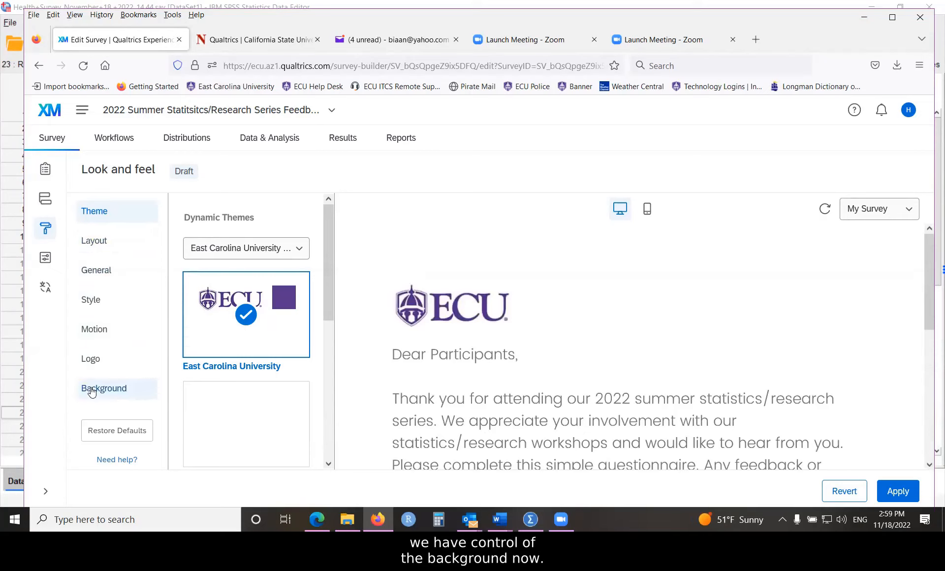
- Decline the offered Simple survey layout and review the available layout styles
left_click(97, 243)
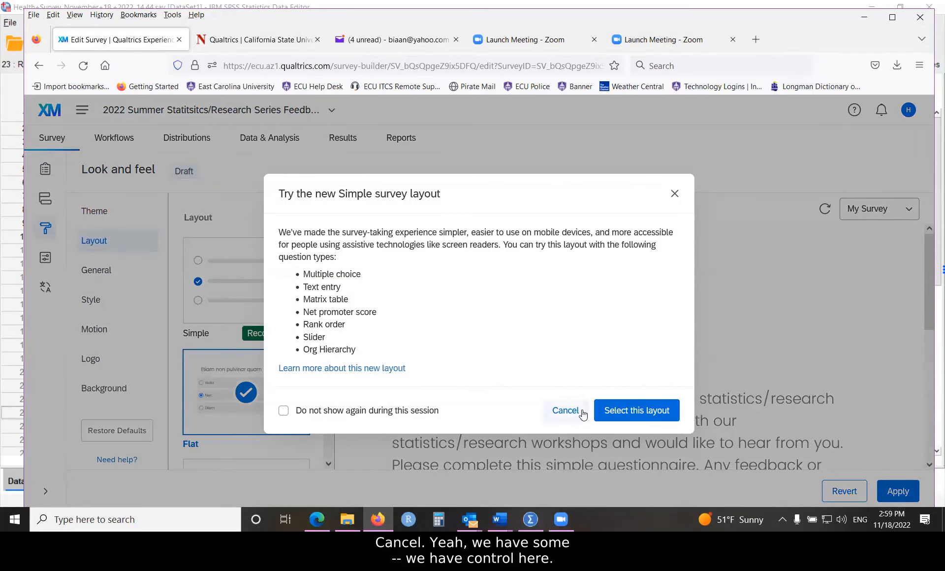
left_click(561, 415)
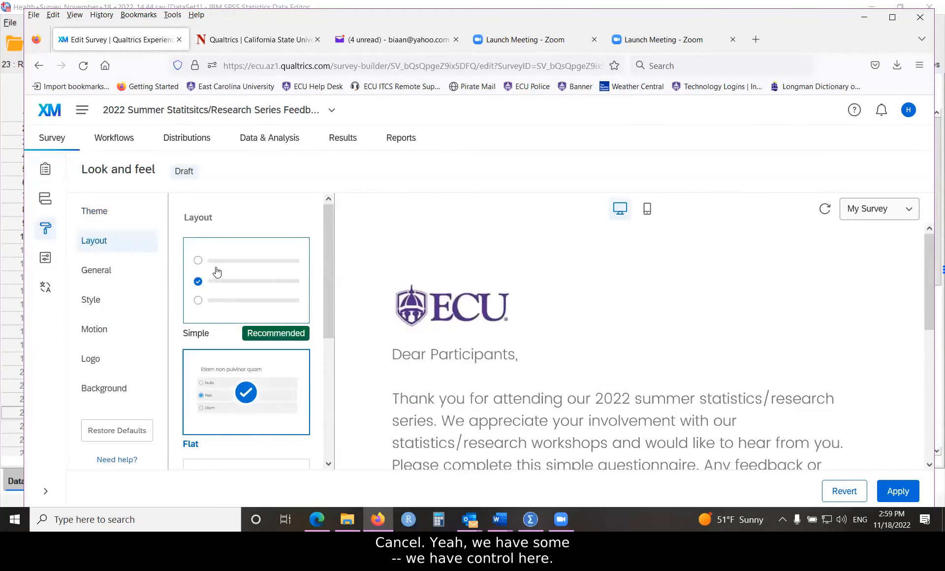
mouse_move(330, 242)
left_mouse_down()
mouse_move(323, 381)
mouse_move(322, 252)
left_mouse_up()
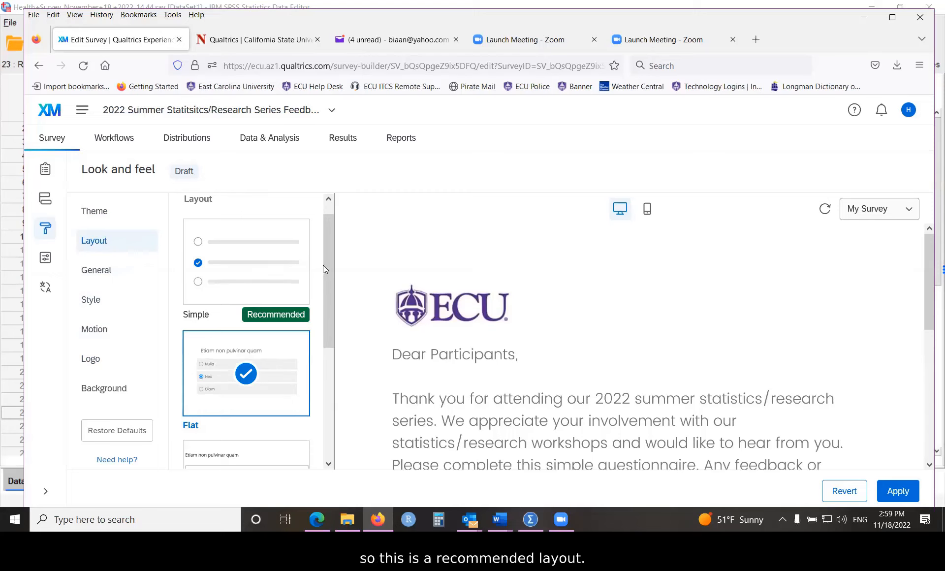
left_click_drag(325, 260, 327, 231)
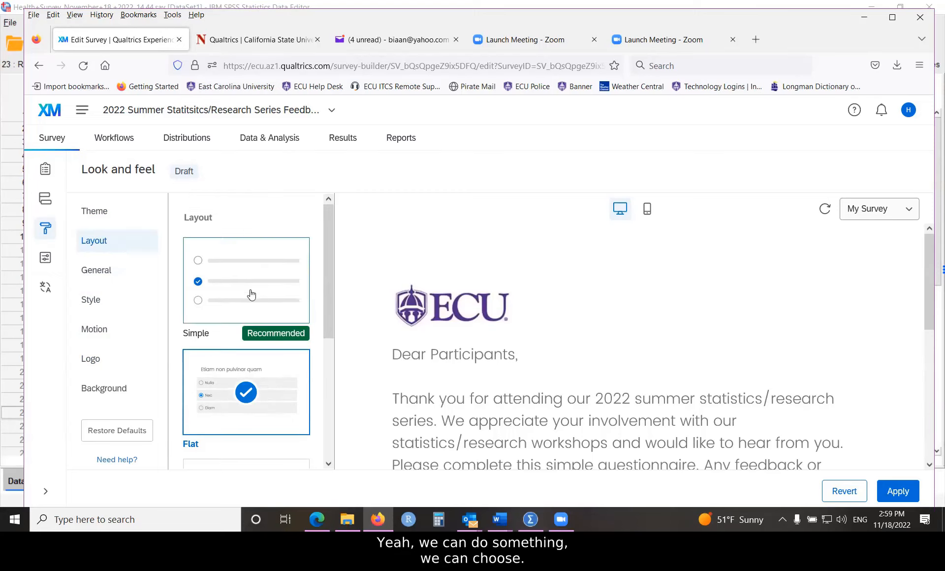
scroll(251, 344, "down", 4)
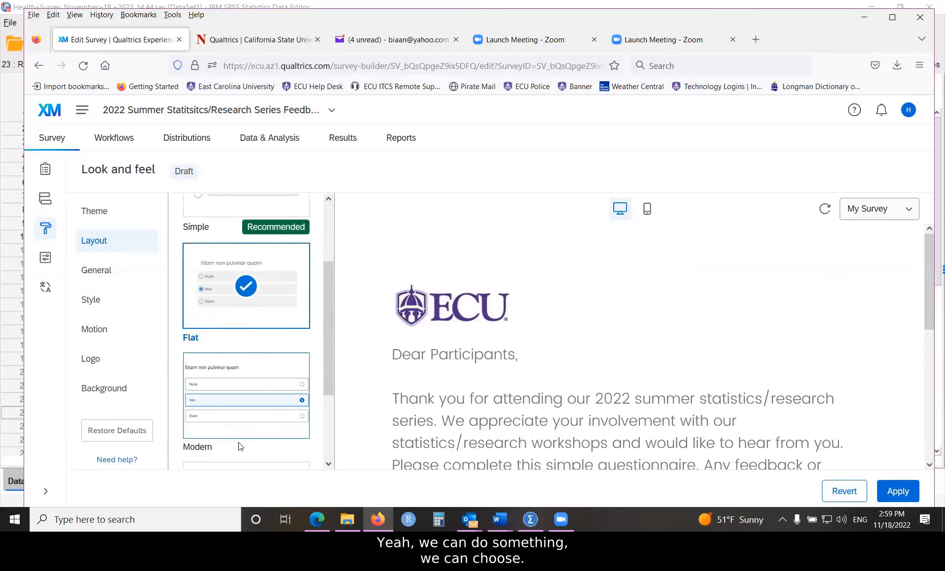
- Set the survey's progress bar to Without Text in the general look and feel settings
left_click(98, 274)
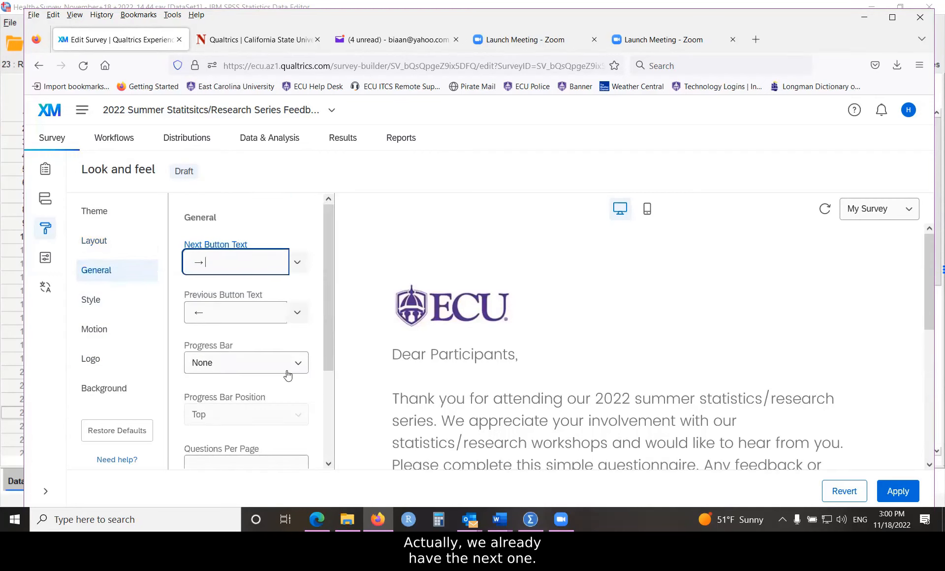
scroll(288, 366, "down", 2)
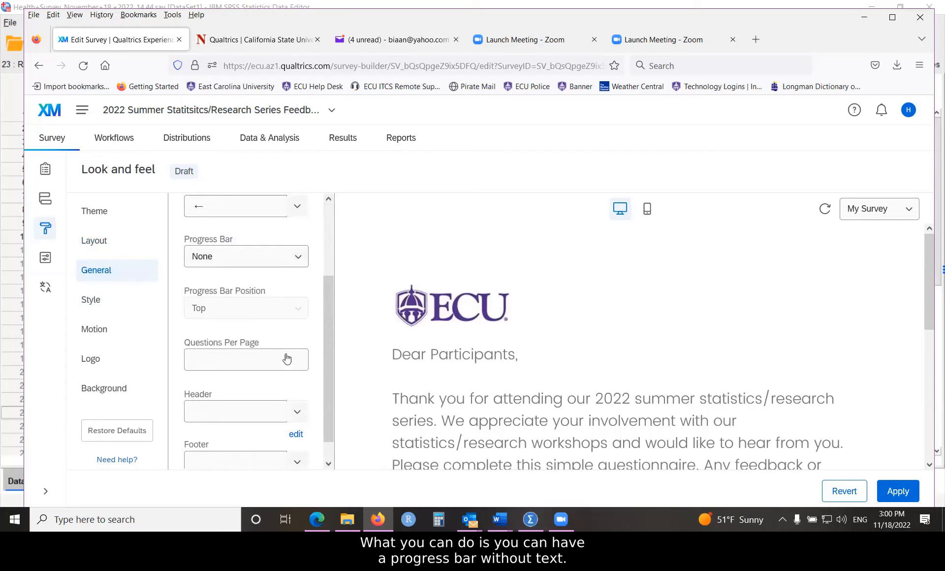
left_click(297, 258)
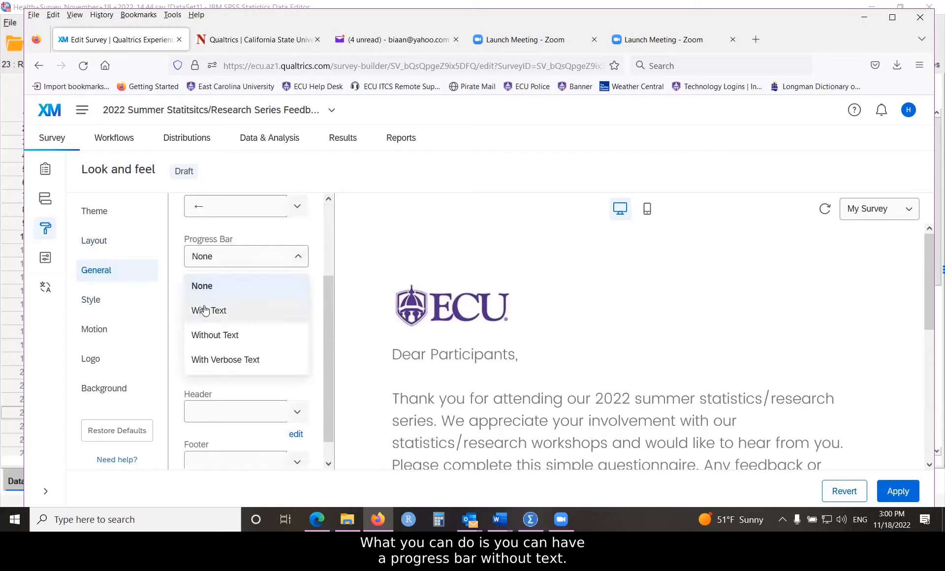
left_click(203, 335)
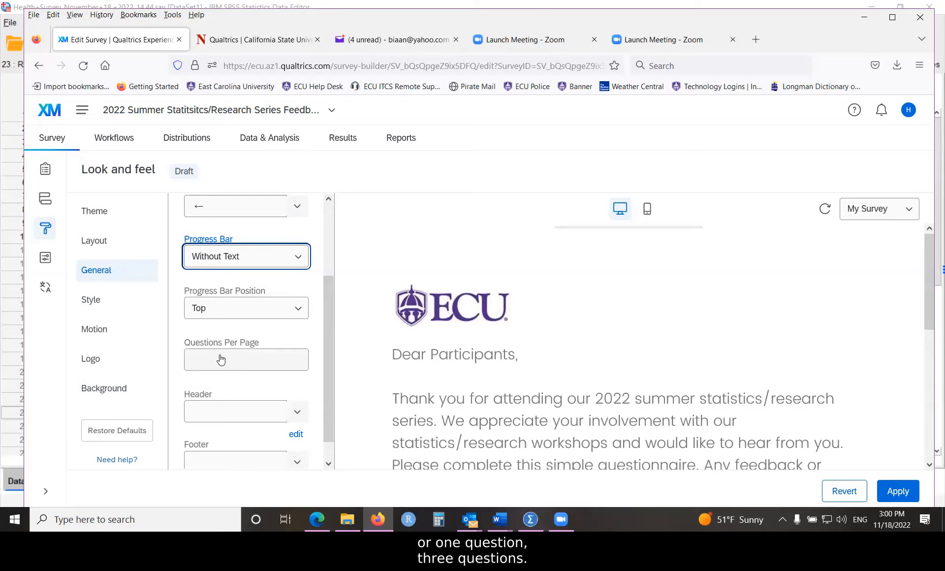
- Locate the custom CSS setting in the survey's style options, then switch to Word and copy the orange a:hover rule from the css document
left_click(92, 301)
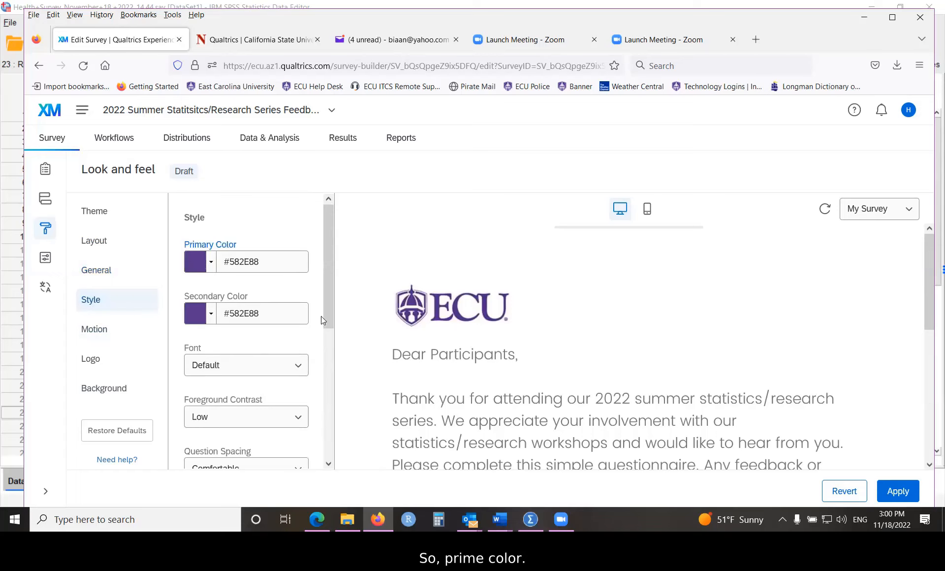
left_click_drag(330, 308, 331, 446)
left_click(213, 374)
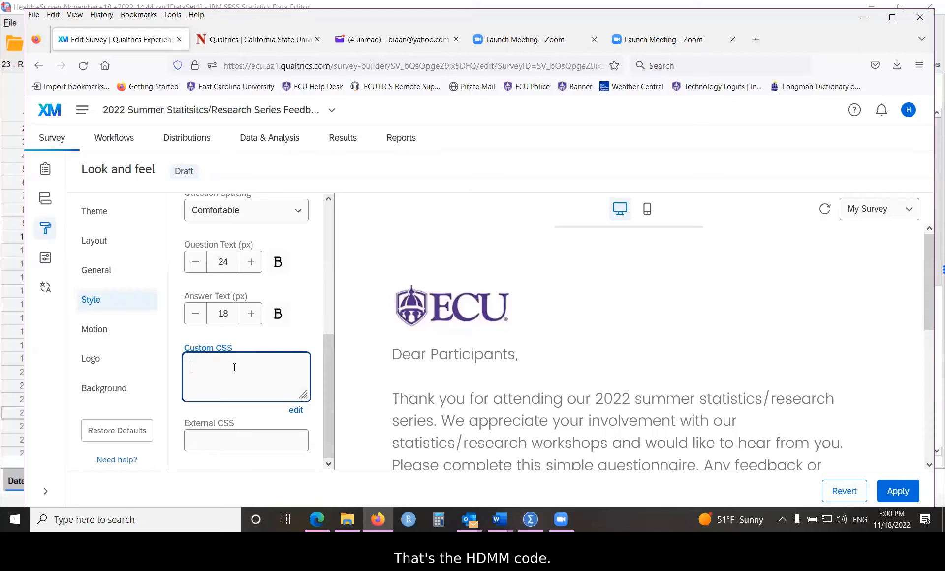
left_click(500, 519)
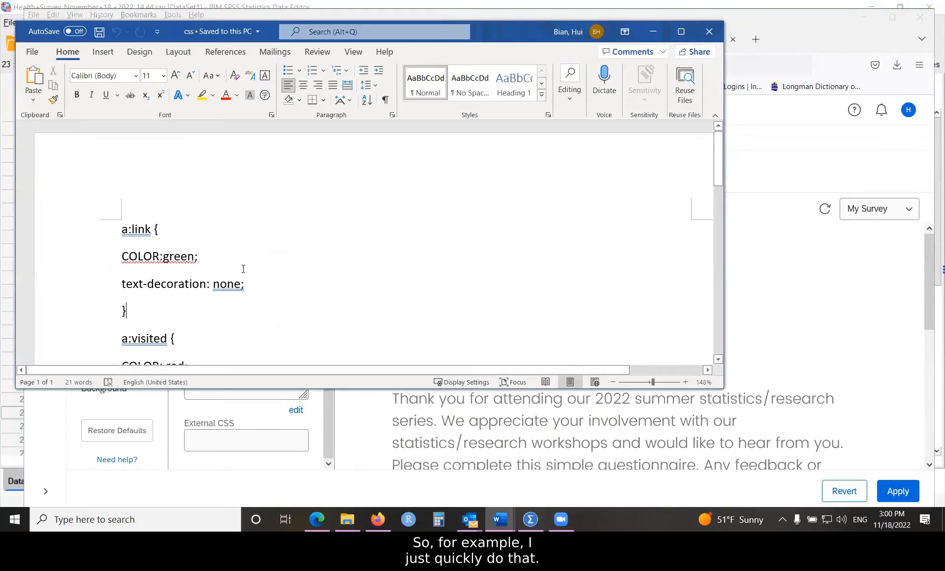
scroll(243, 270, "down", 5)
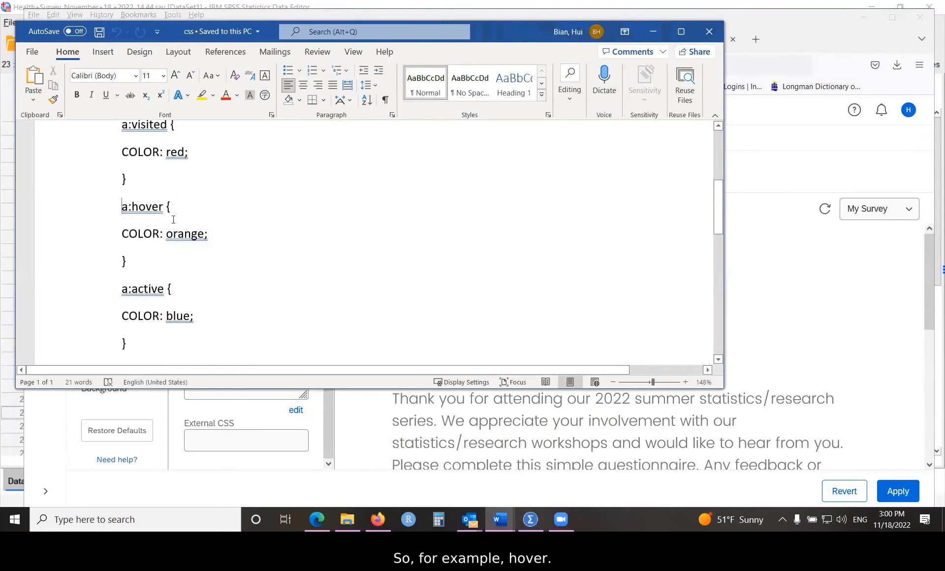
left_click_drag(122, 207, 187, 264)
right_click(147, 230)
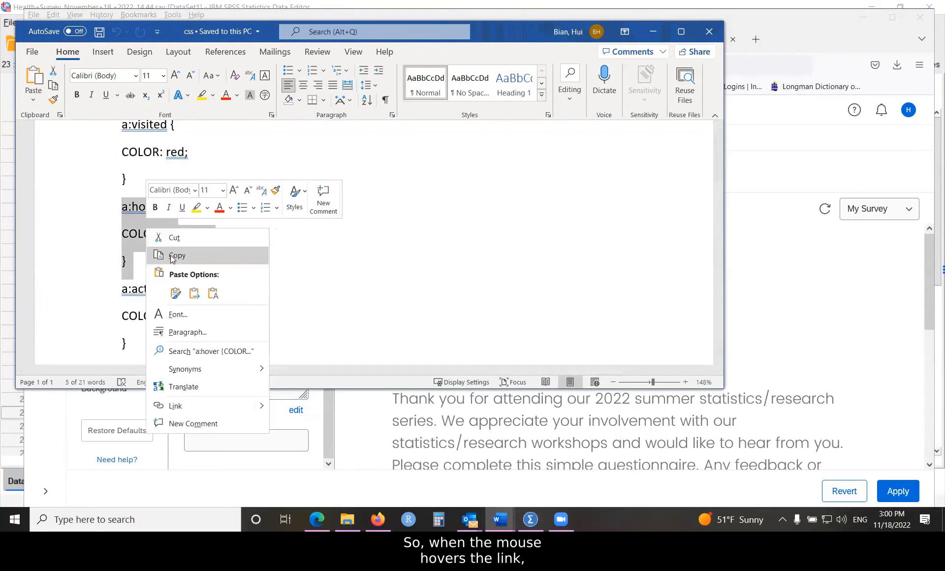
left_click(173, 256)
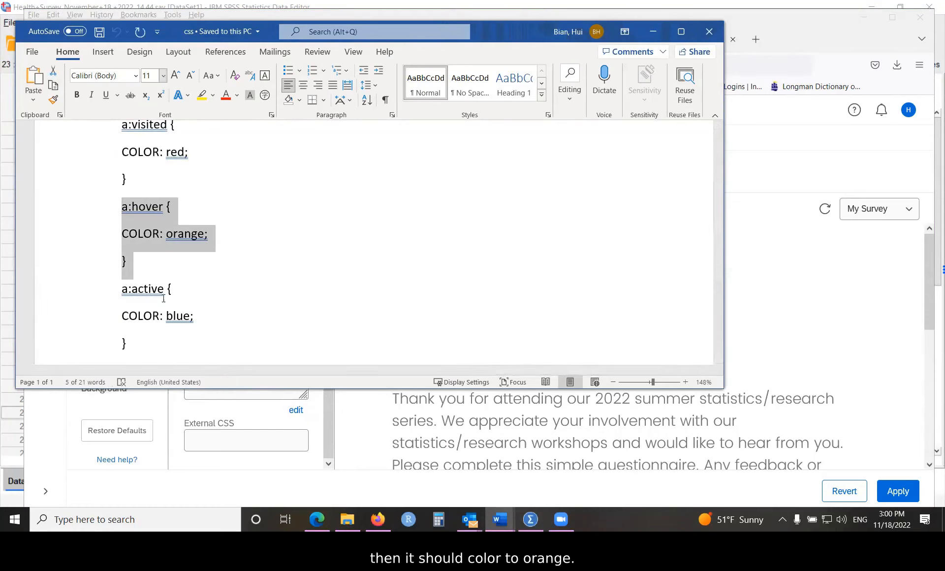
- Back in the browser, paste the orange a:hover rule into the survey's custom CSS and check the preview for a link
left_click(233, 395)
right_click(216, 367)
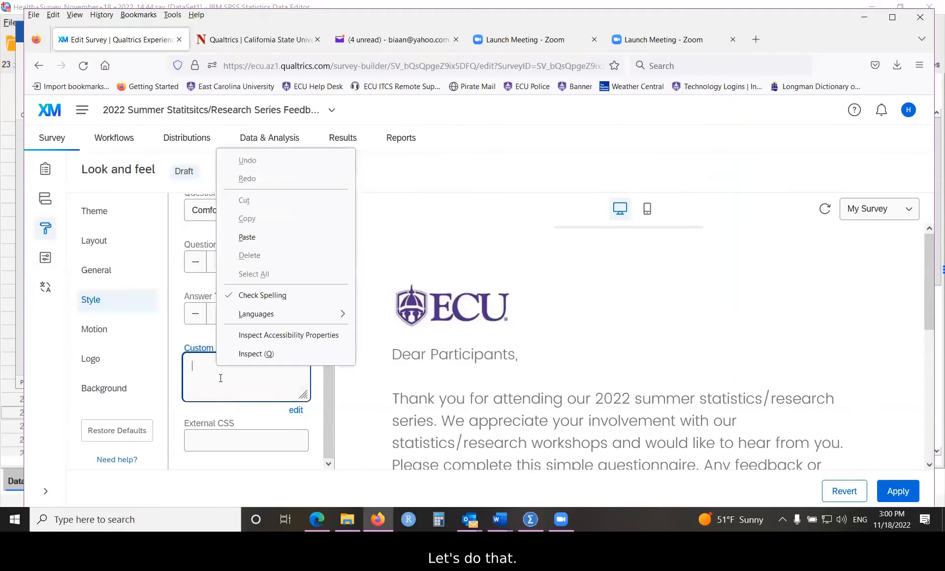
left_click(251, 238)
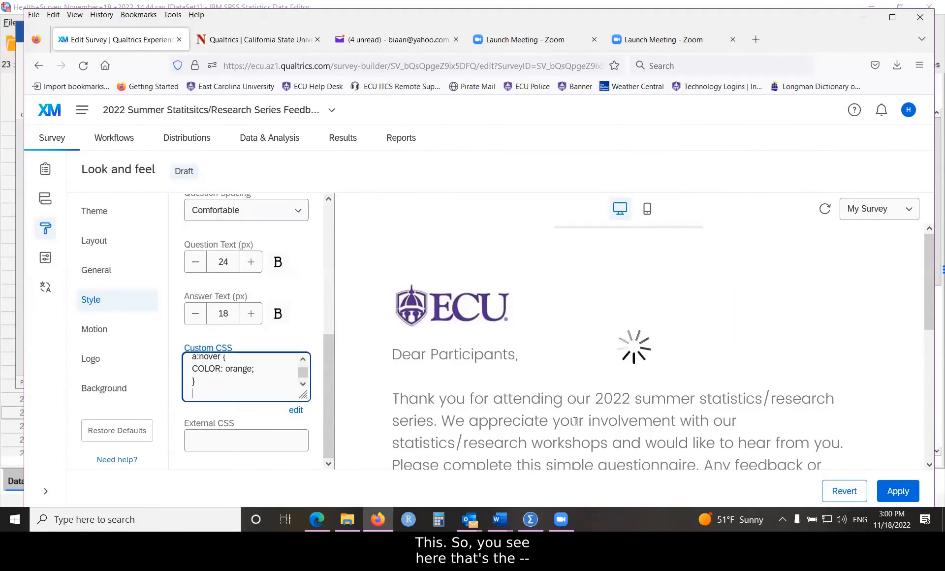
scroll(546, 398, "down", 3)
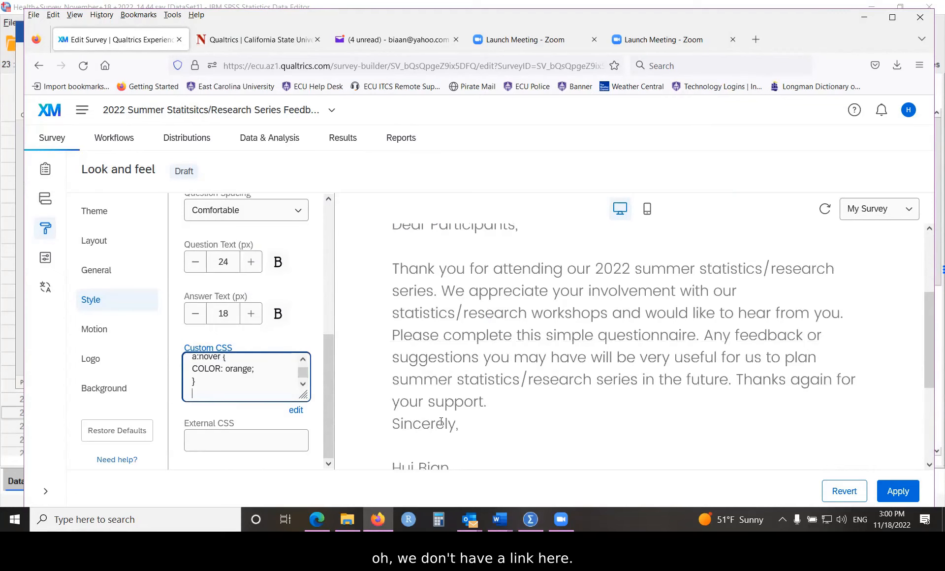
scroll(597, 384, "down", 3)
scroll(384, 379, "up", 2)
scroll(429, 379, "up", 3)
scroll(476, 384, "down", 3)
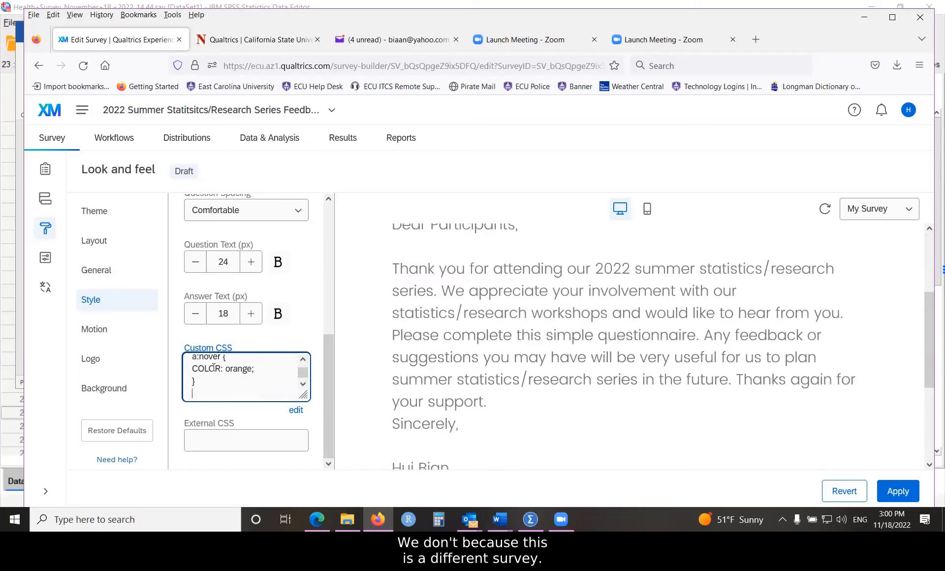
- Set the survey's page transition to Slide in the motion settings
left_click(95, 329)
left_click(296, 266)
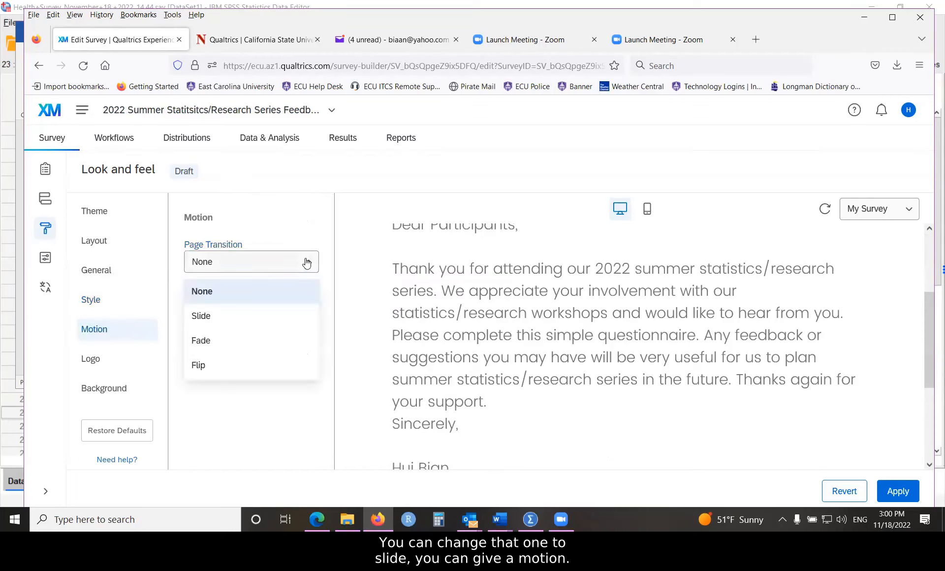
left_click(207, 321)
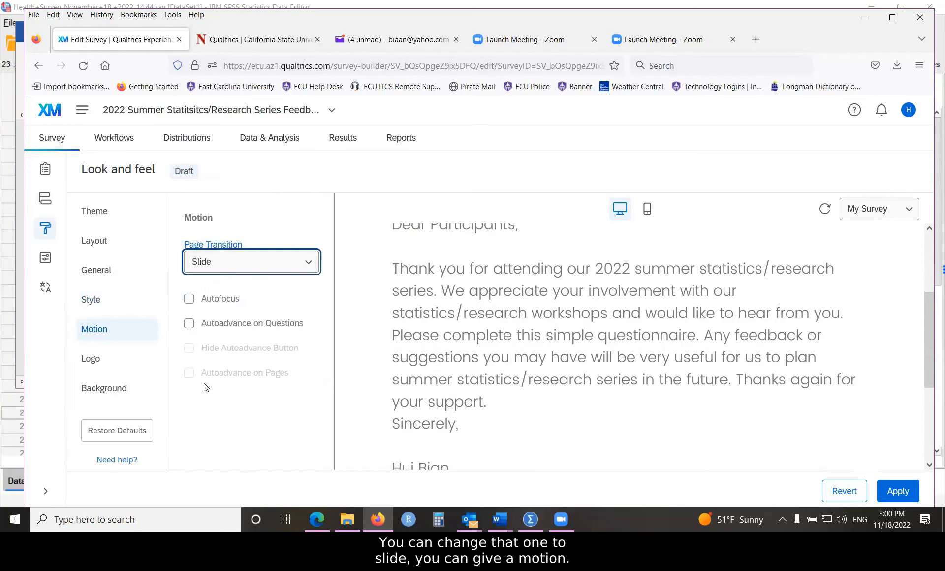
- Look over the survey's logo and background settings, then return to the question builder without applying the changes
left_click(127, 358)
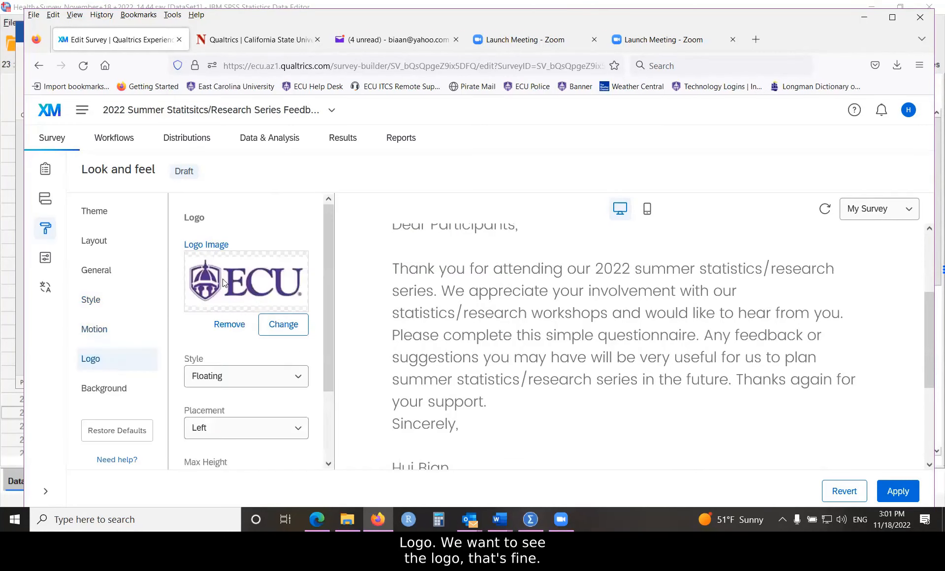
left_click(109, 392)
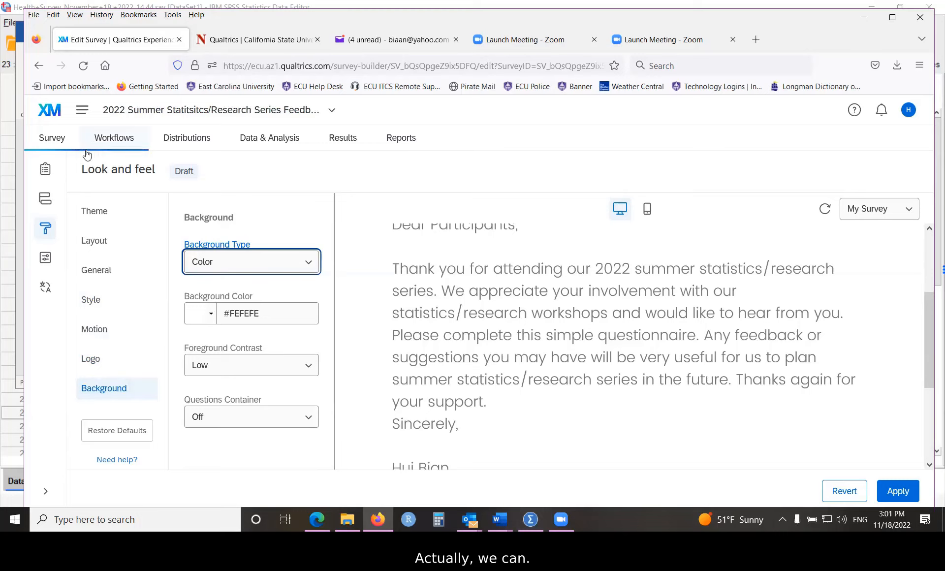
left_click(50, 142)
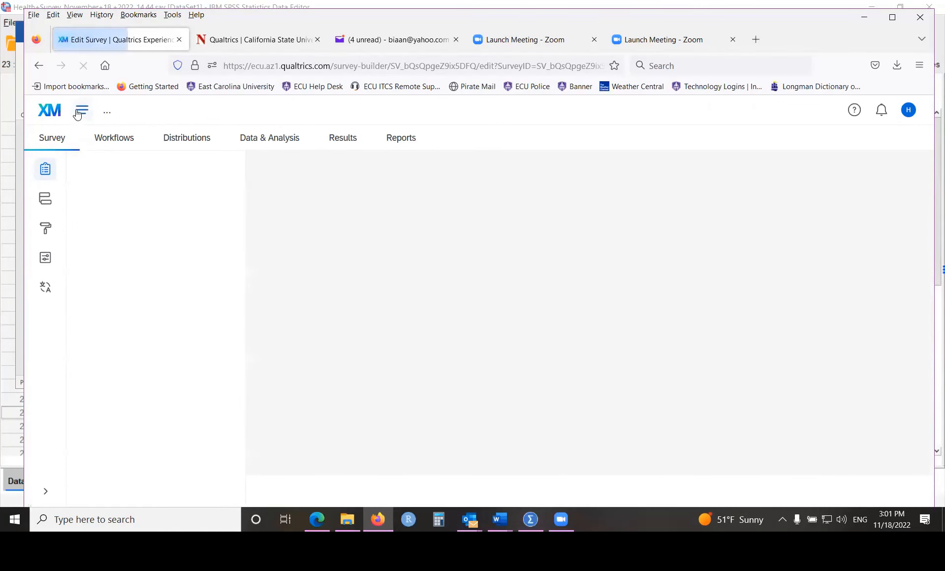
- Open the Health Survey from the My courses folder and select the East Carolina University theme in its look and feel settings
left_click(78, 115)
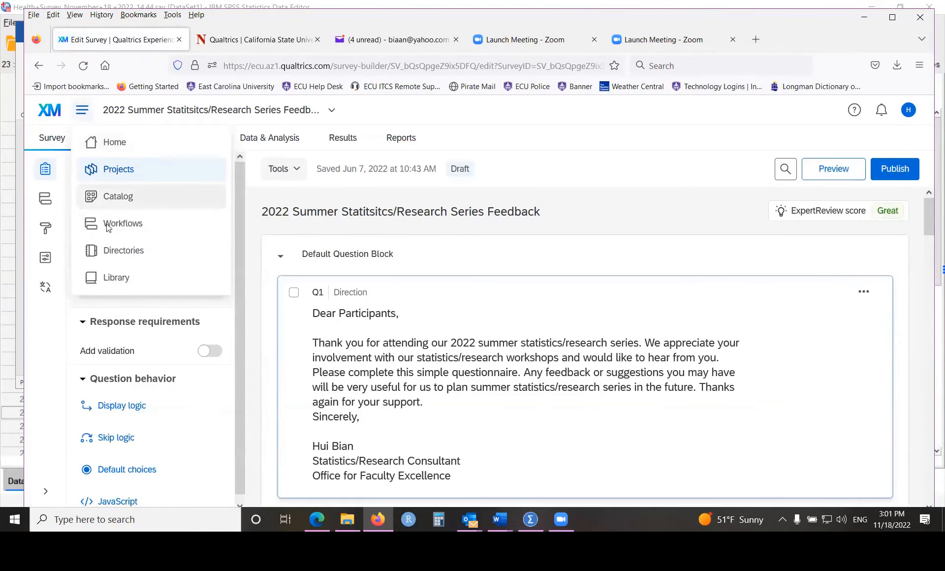
left_click(104, 167)
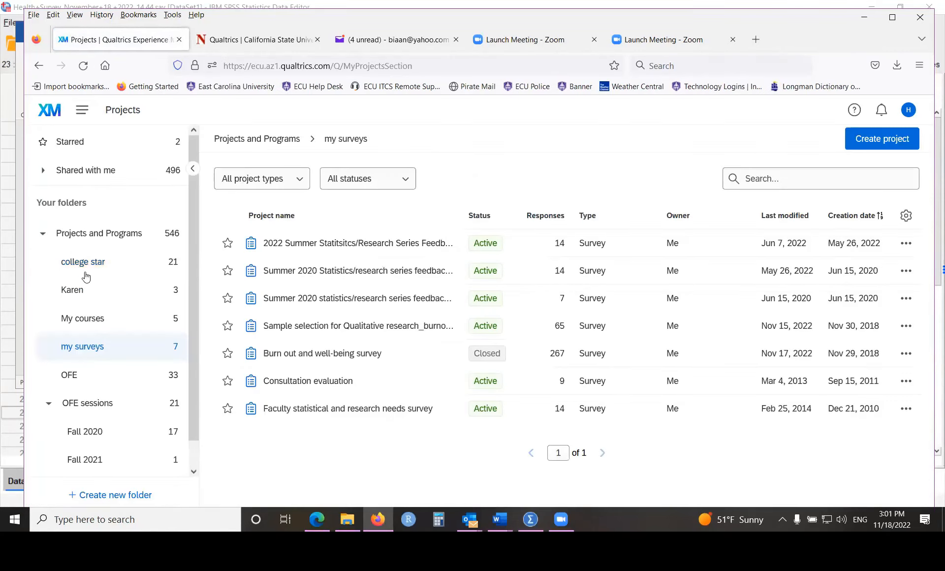
left_click(87, 319)
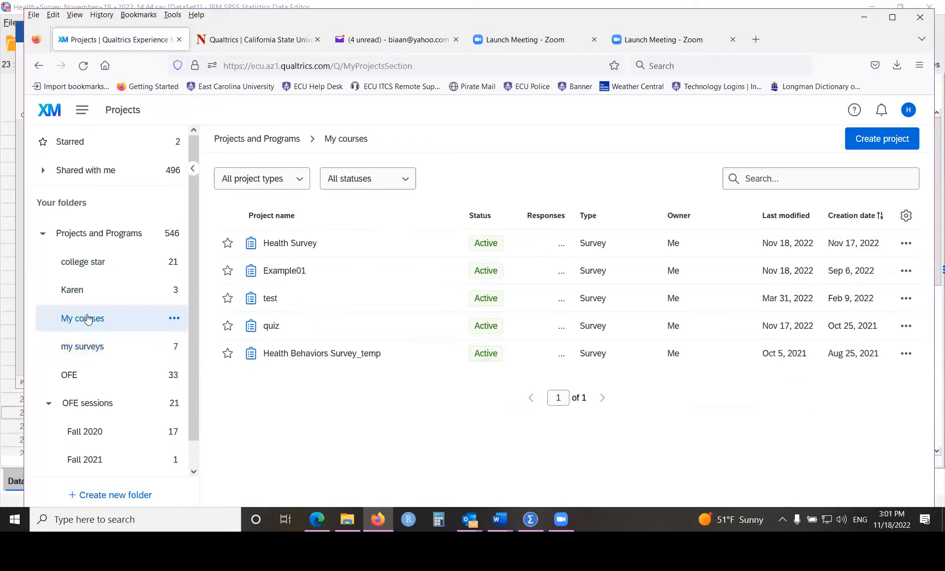
left_click(272, 245)
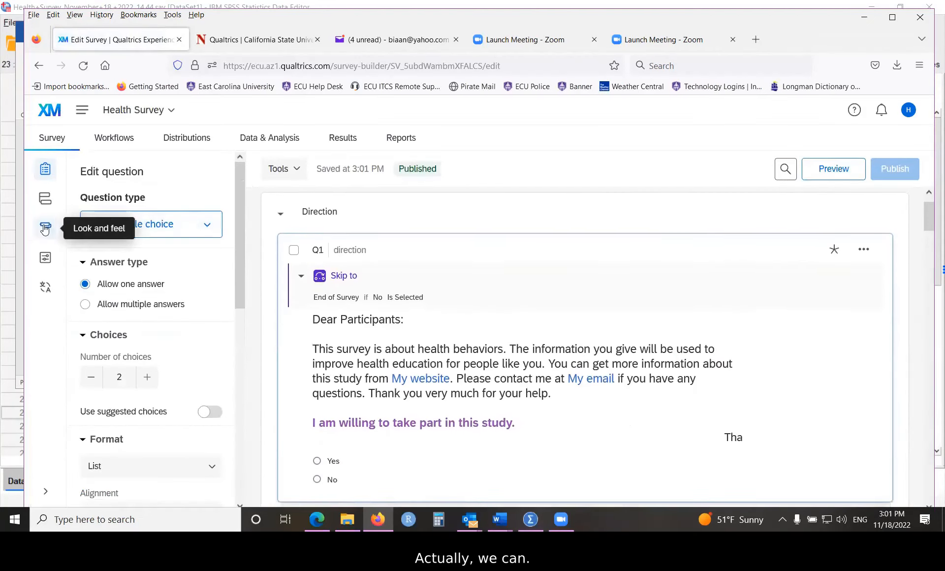
left_click(45, 229)
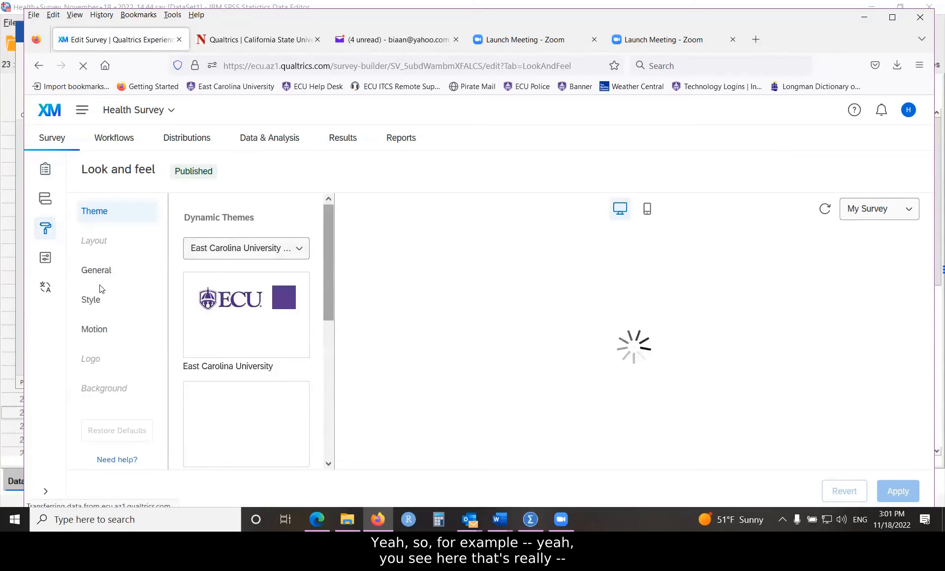
left_click(222, 321)
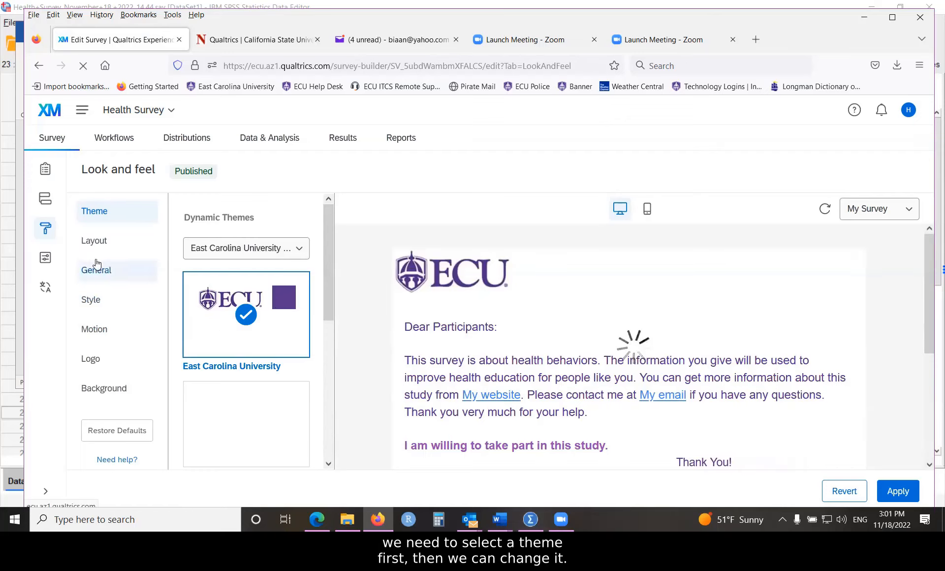
- Paste the orange a:hover rule into the Health Survey's custom CSS and check the link color on hover in the preview
left_click(88, 303)
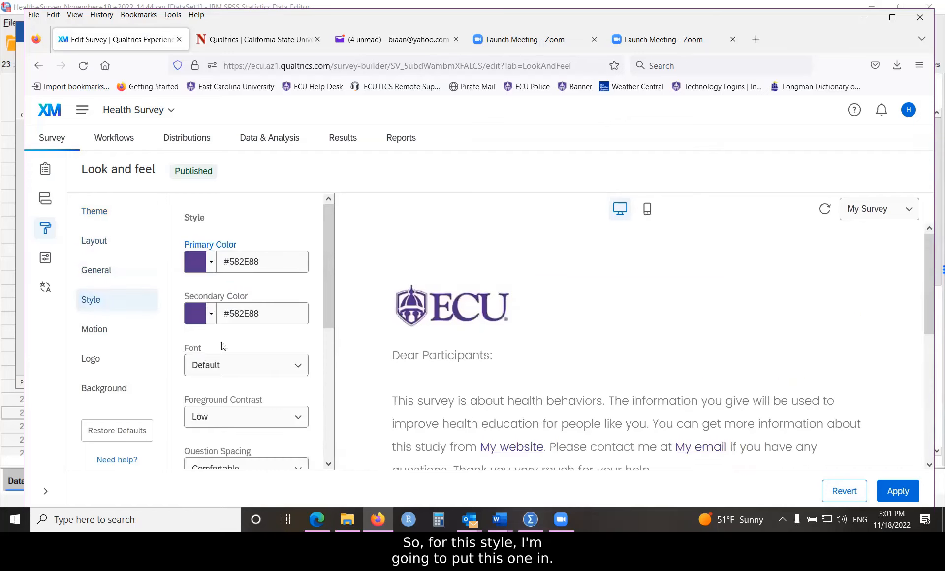
scroll(290, 349, "down", 5)
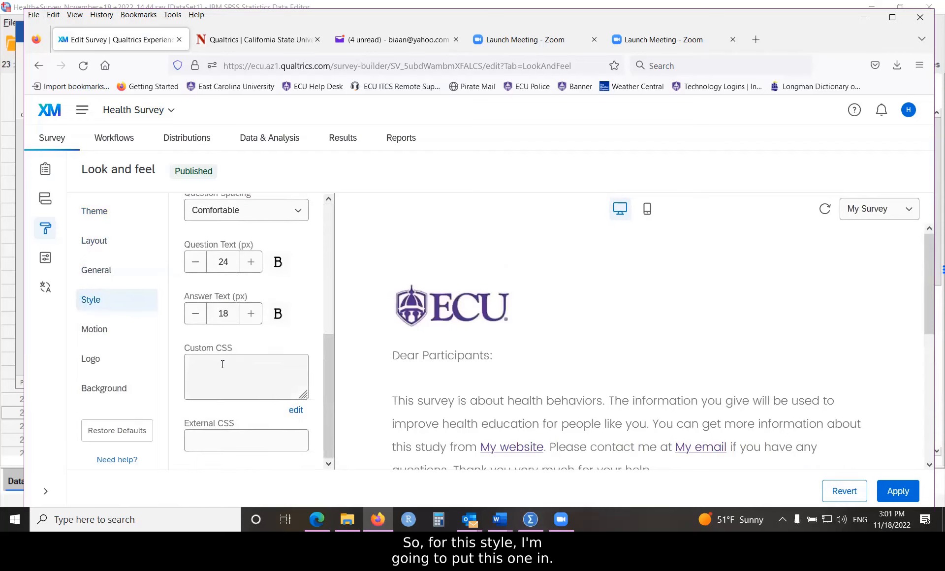
right_click(222, 365)
left_click(264, 236)
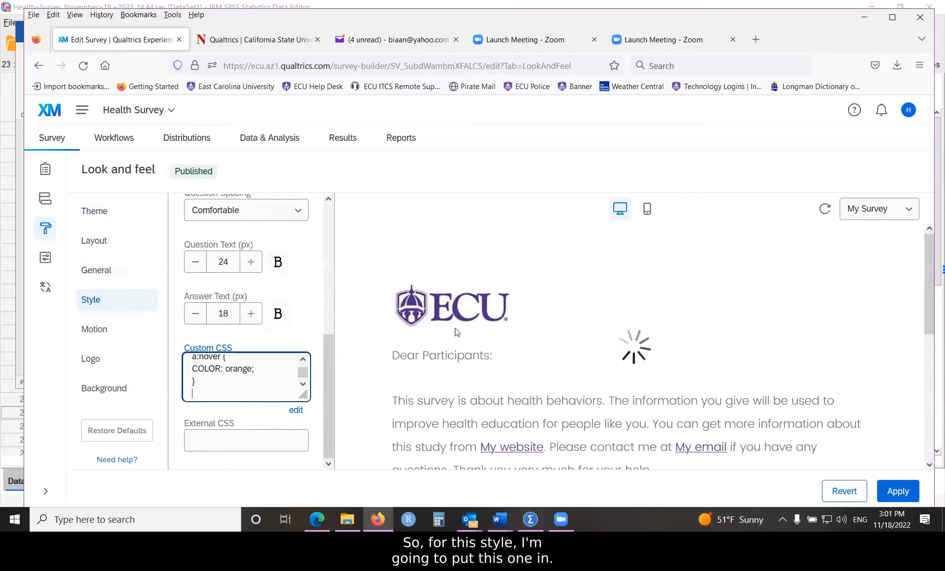
scroll(492, 327, "down", 3)
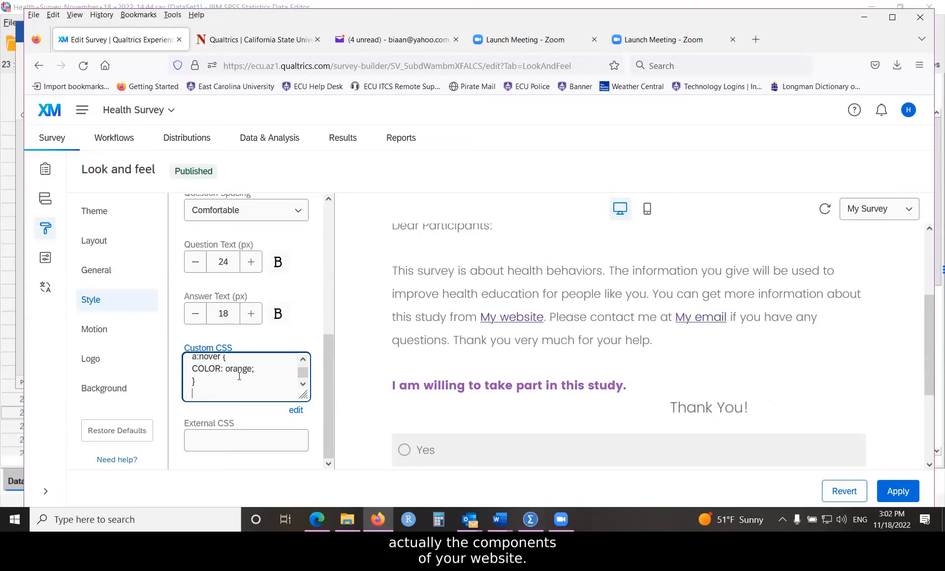
scroll(197, 368, "up", 1)
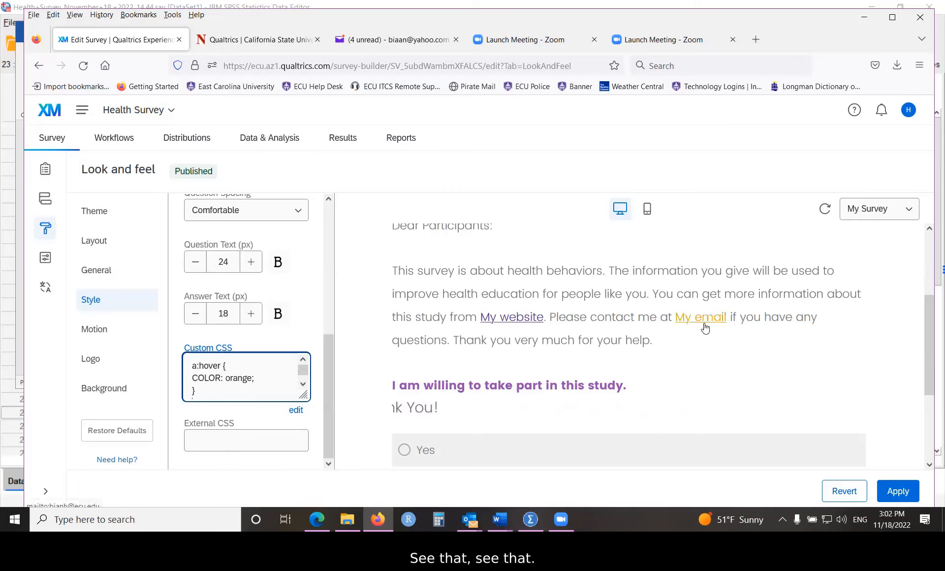
- Set the Health Survey's page transition to Slide and apply the look and feel changes
left_click(101, 330)
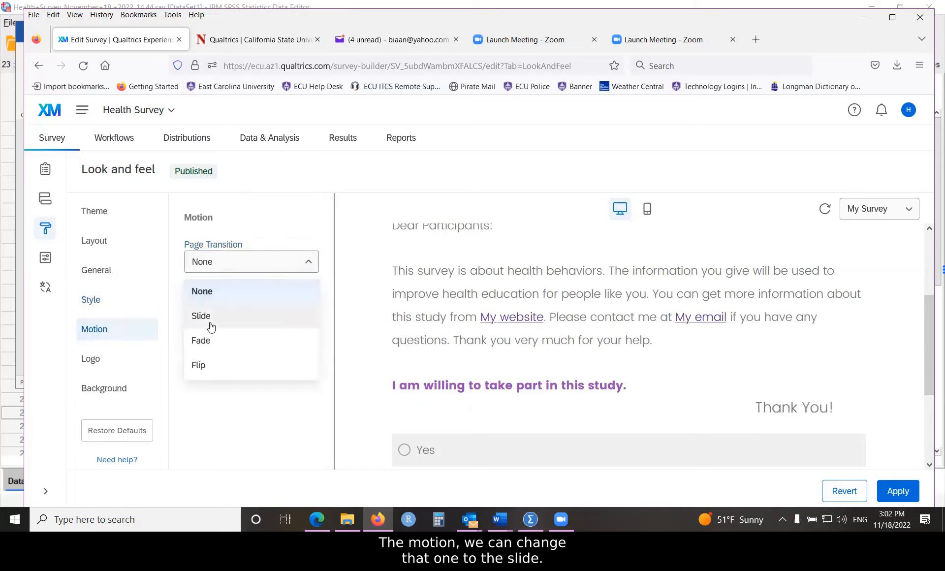
left_click(221, 316)
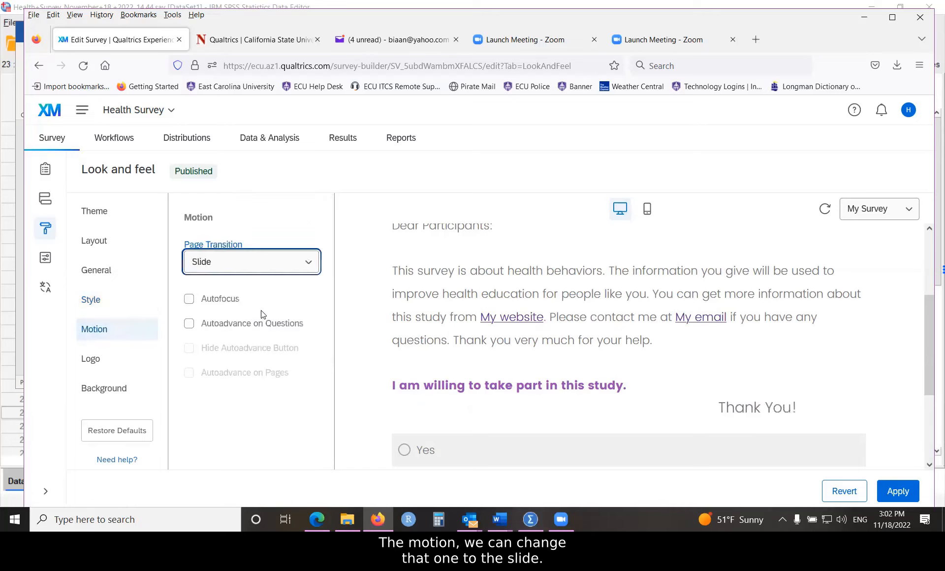
left_click(898, 491)
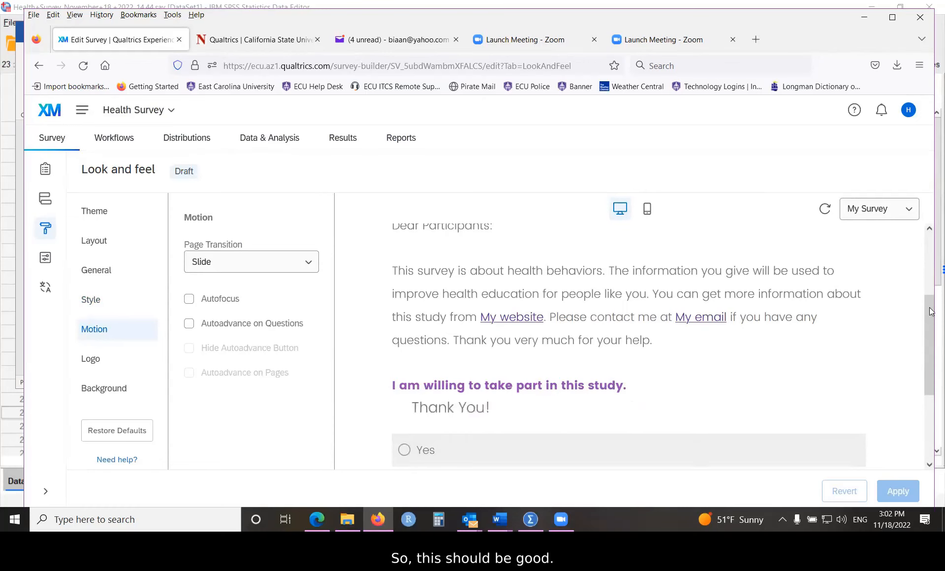
- Preview the Health Survey, advance to the demographic questions, and test the ECU email address question by submitting "rer"
left_click_drag(924, 311, 925, 294)
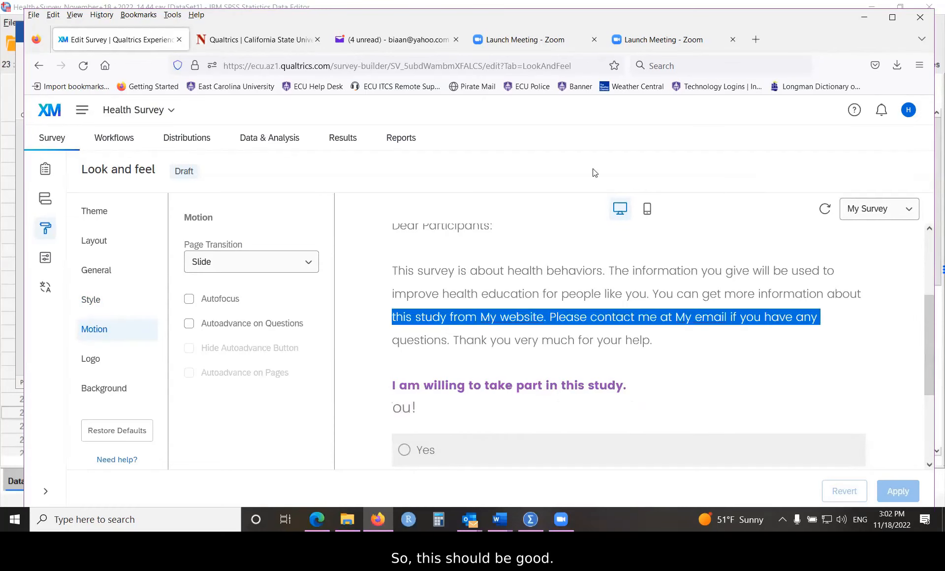
left_click(44, 169)
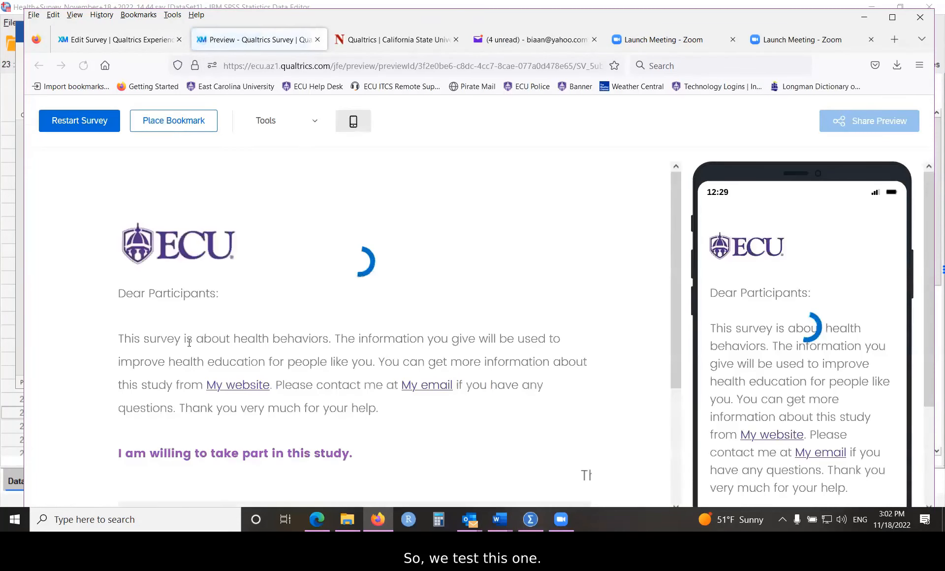
left_click(131, 353)
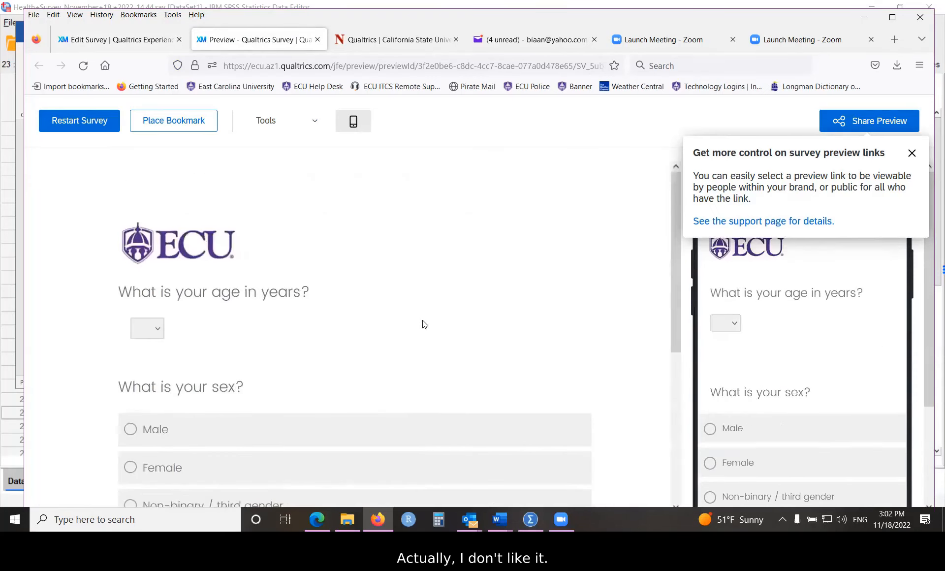
scroll(424, 322, "down", 4)
scroll(419, 331, "down", 1)
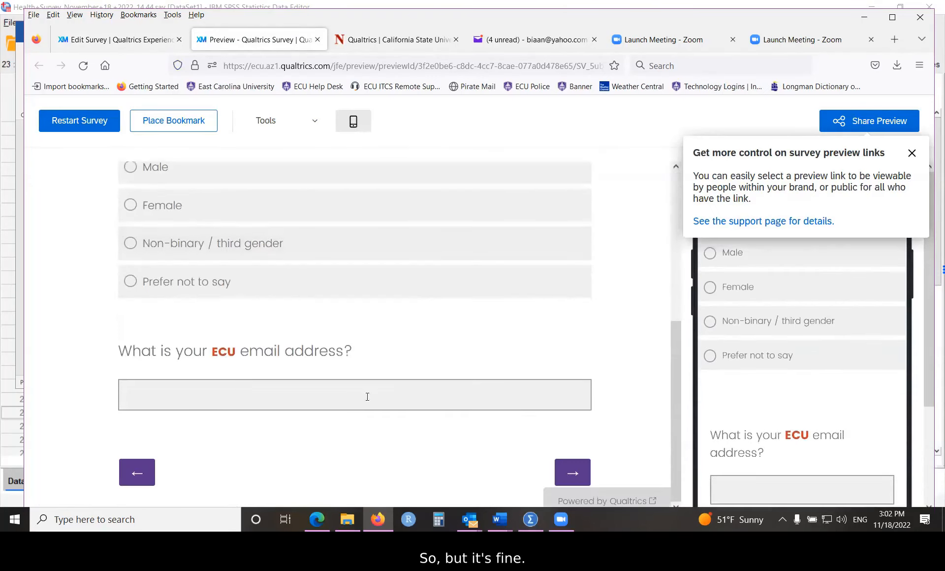
left_click(298, 392)
type("rer")
left_click(571, 473)
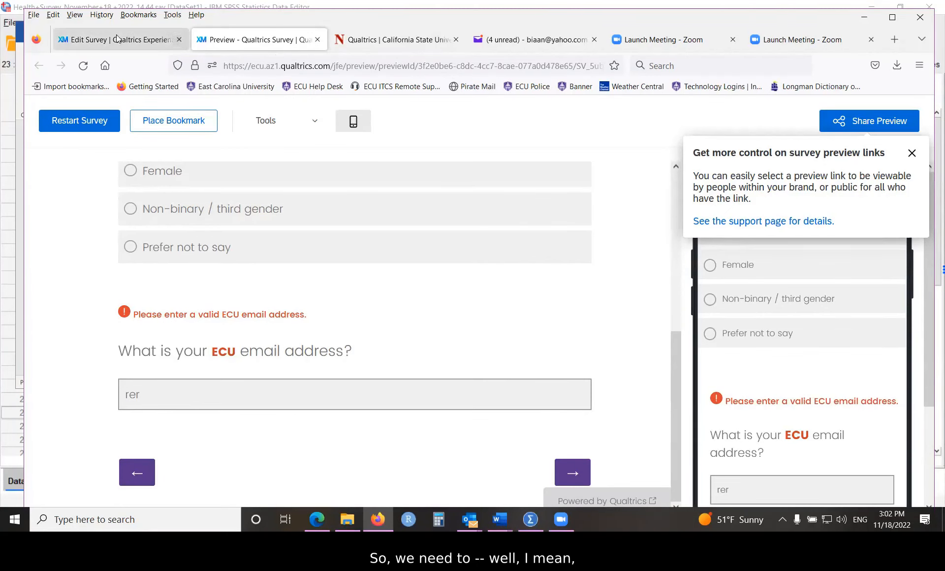
- Return to the Health Survey's look and feel themes, view the Presets collection, and switch back to the East Carolina University themes
left_click(163, 40)
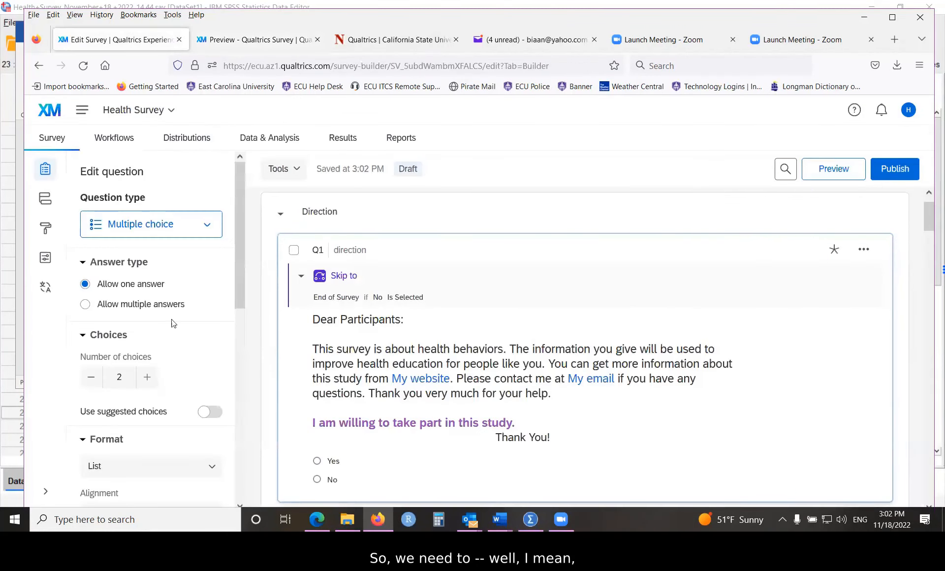
left_click(47, 230)
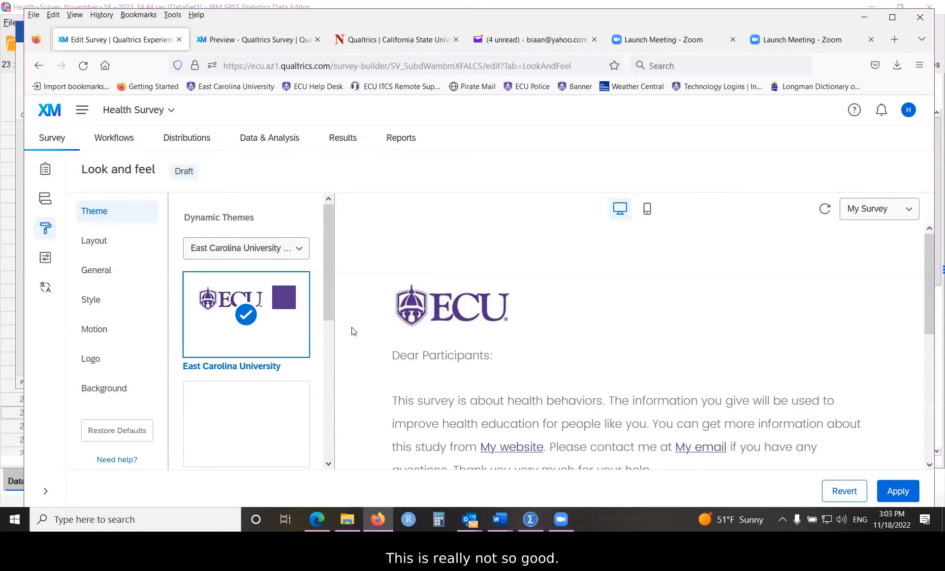
left_click(301, 252)
left_click(206, 305)
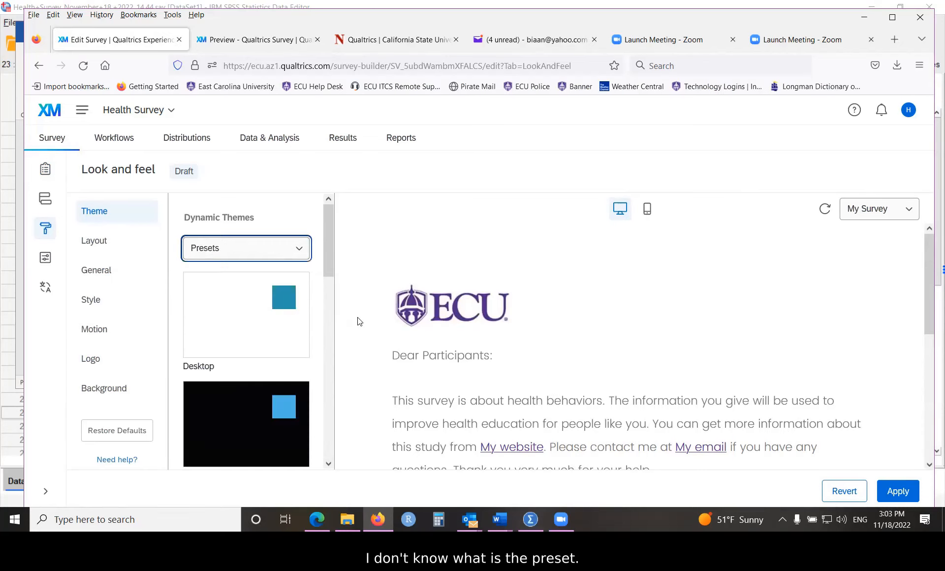
left_click(297, 247)
left_click(238, 279)
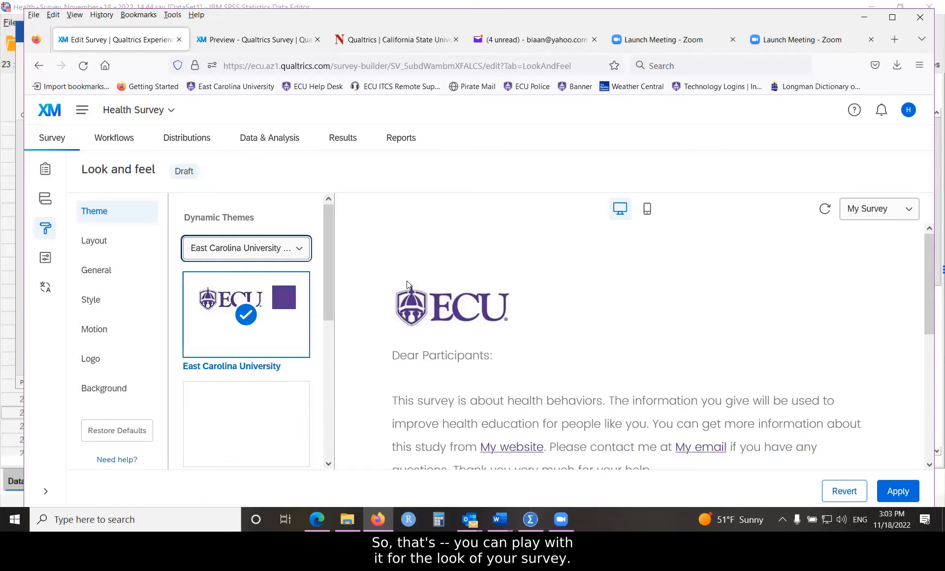